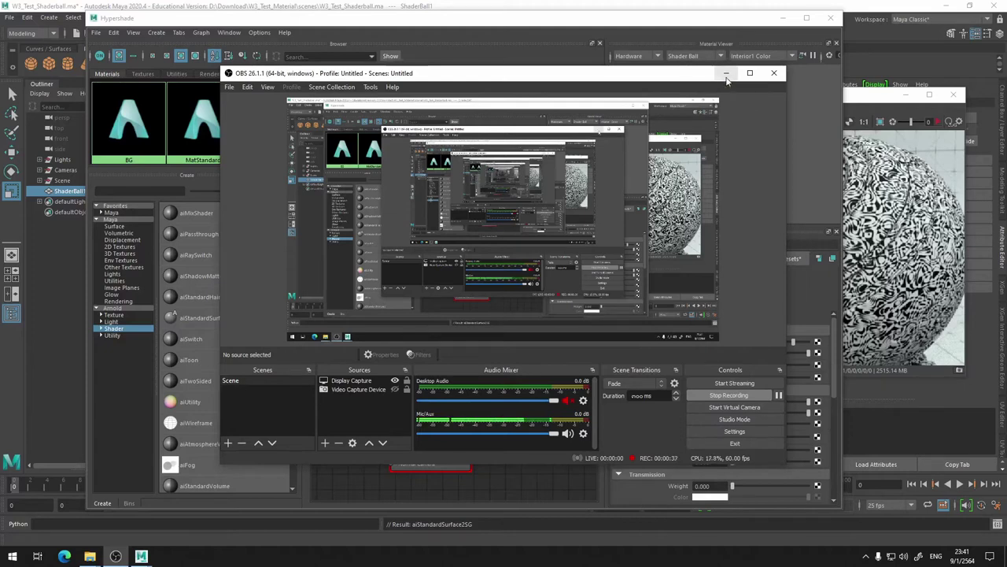
Pan and zoom the Hypershade graph onto the MatStandard node, then close the Hypershade.
{"action": "left_click", "coordinate": [726, 73]}
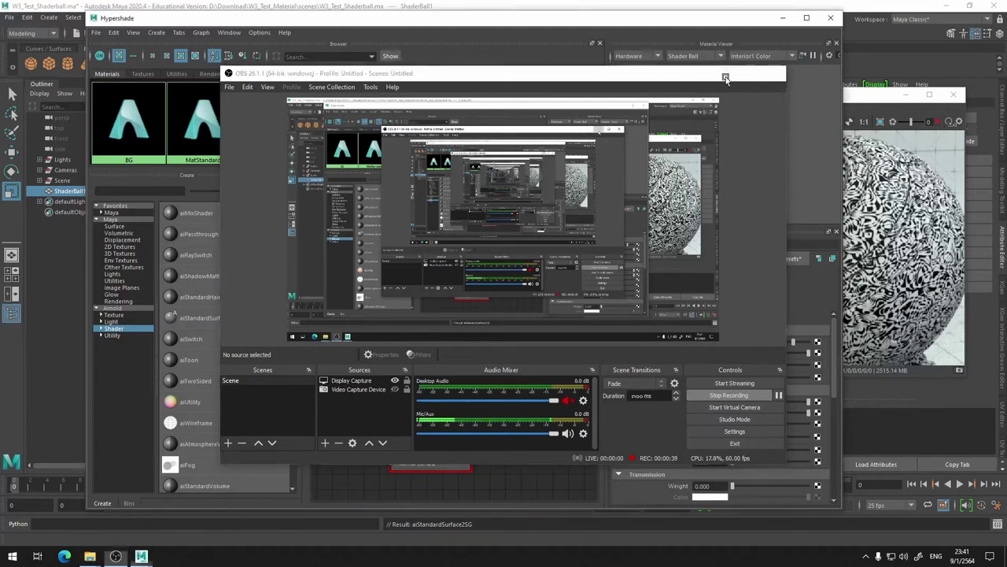
{"action": "middle_click_drag", "start_coordinate": [434, 313], "coordinate": [518, 303], "text": "alt"}
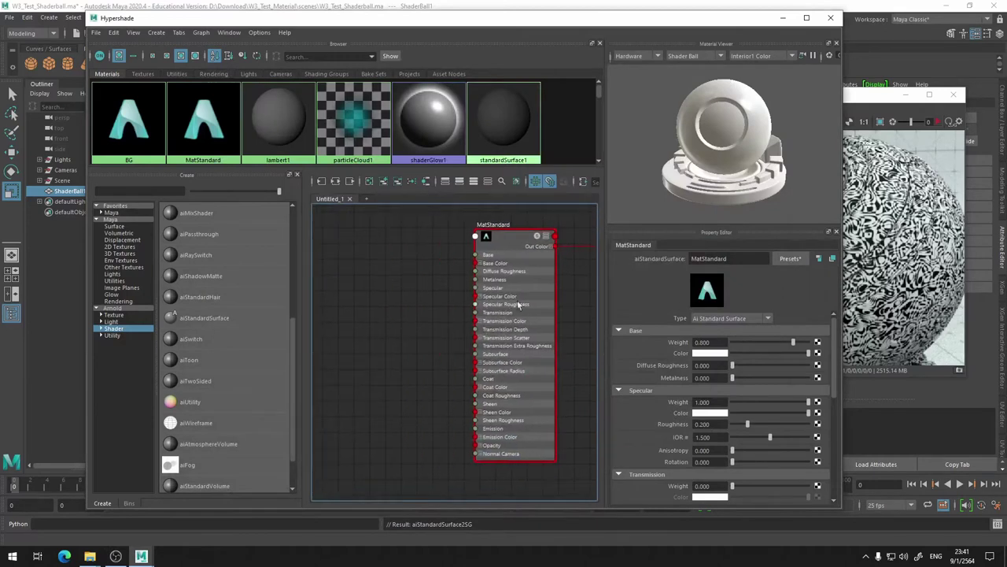
{"action": "scroll", "coordinate": [416, 256], "scroll_direction": "down", "scroll_amount": 3}
{"action": "middle_click_drag", "start_coordinate": [416, 255], "coordinate": [499, 308], "text": "alt"}
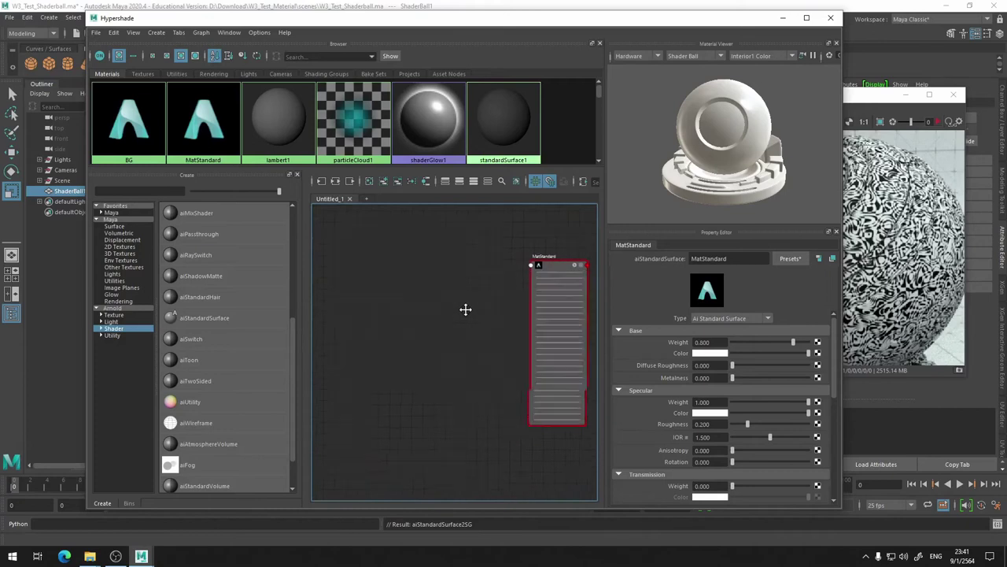
{"action": "middle_click_drag", "start_coordinate": [465, 308], "coordinate": [292, 290], "text": "alt"}
{"action": "scroll", "coordinate": [435, 283], "scroll_direction": "up", "scroll_amount": 5}
{"action": "scroll", "coordinate": [473, 307], "scroll_direction": "down", "scroll_amount": 2}
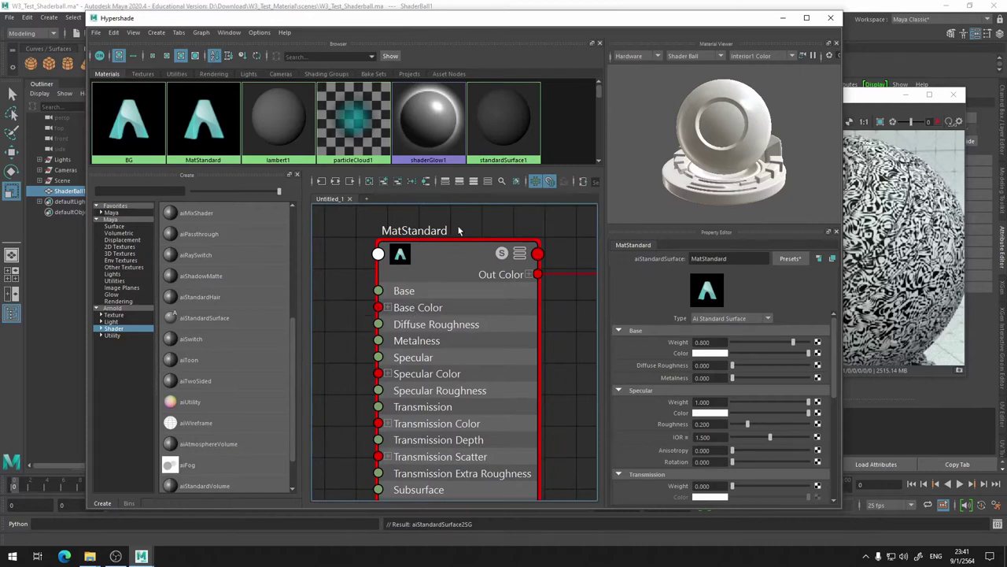
{"action": "left_click", "coordinate": [831, 19]}
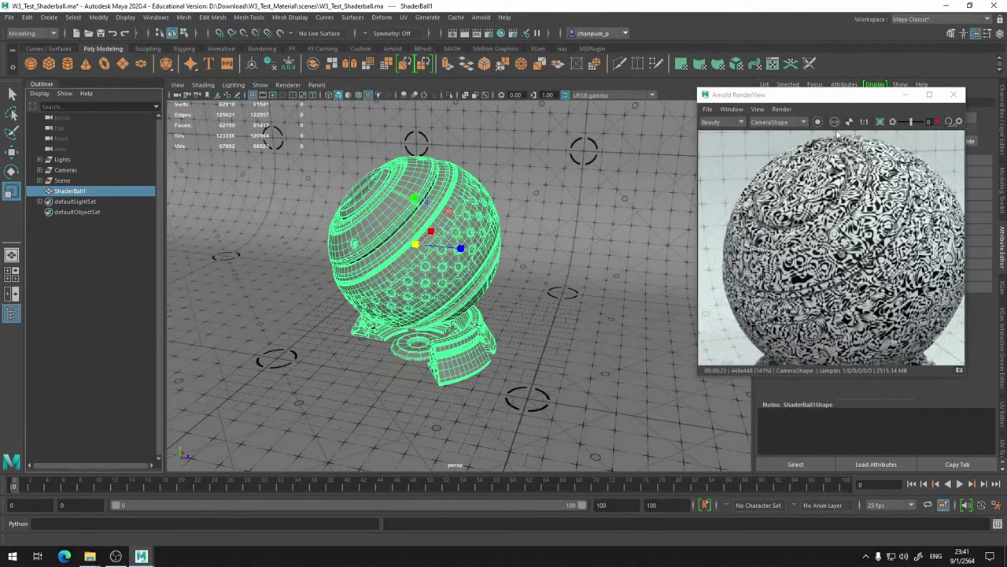
Close the Arnold RenderView and hide the Outliner to widen the perspective viewport.
{"action": "left_click", "coordinate": [954, 96]}
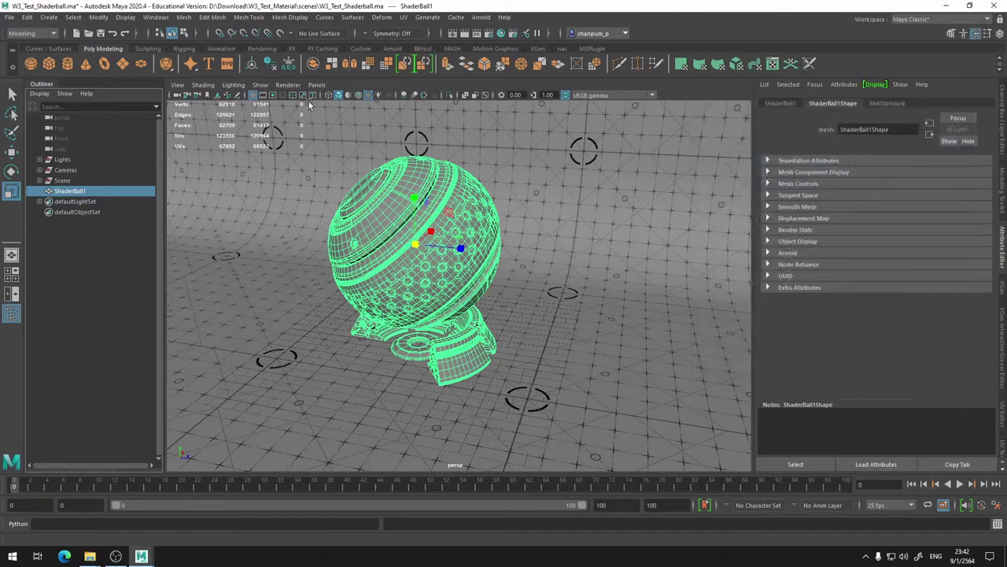
{"action": "left_click", "coordinate": [50, 85]}
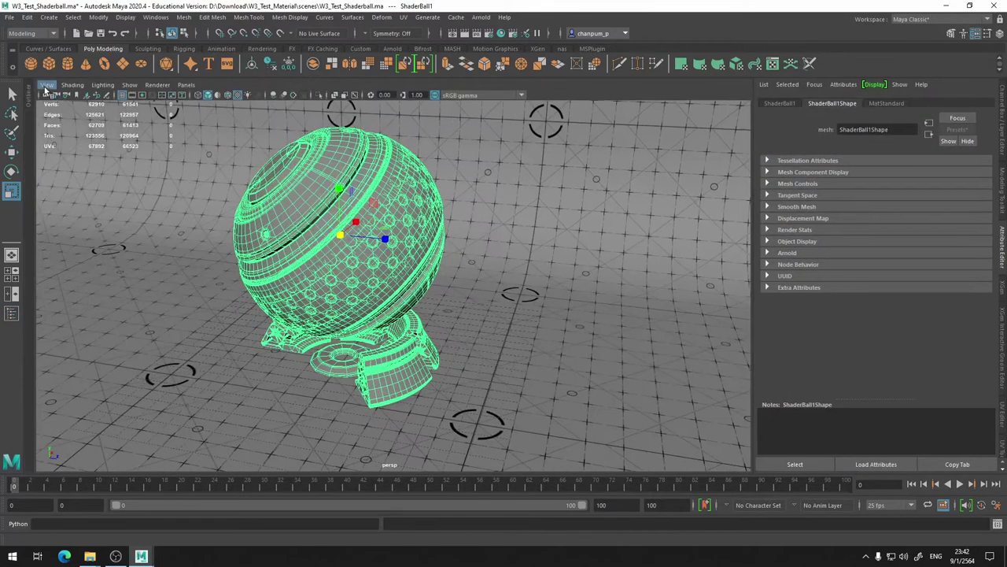
{"action": "left_click", "coordinate": [186, 85]}
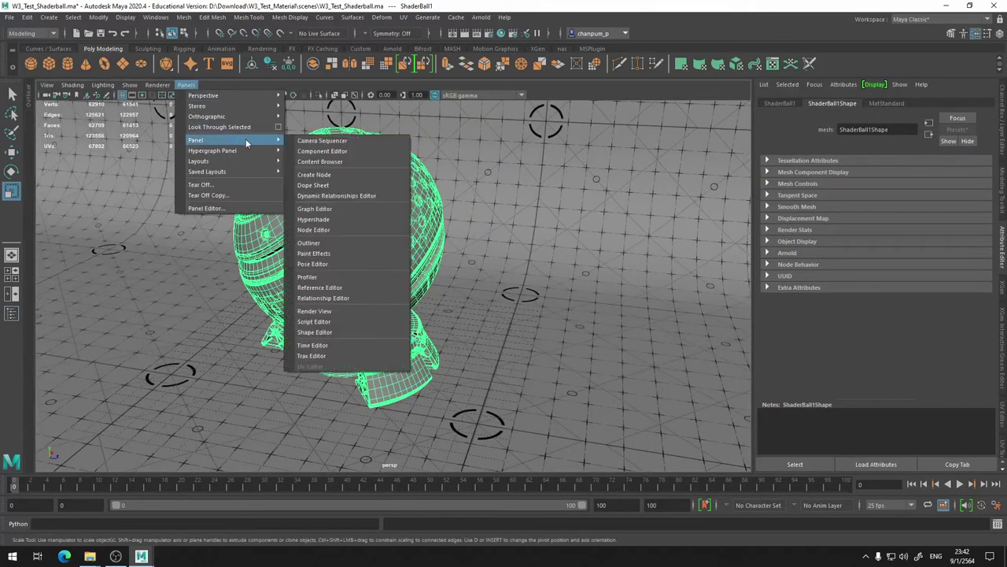
{"action": "mouse_move", "coordinate": [198, 160]}
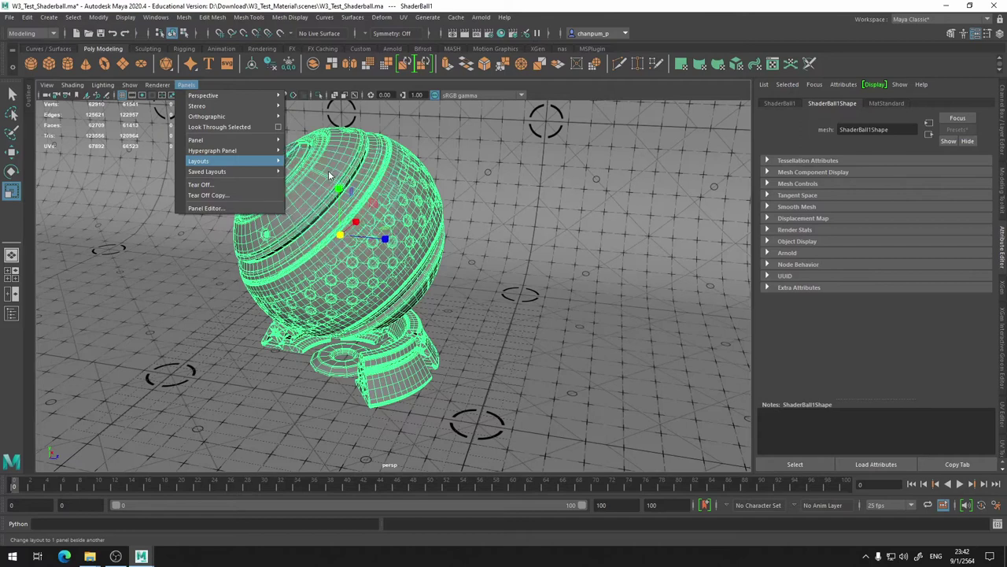
Switch to the Two Panes Side by Side layout and collapse the Attribute Editor.
{"action": "left_click", "coordinate": [329, 173]}
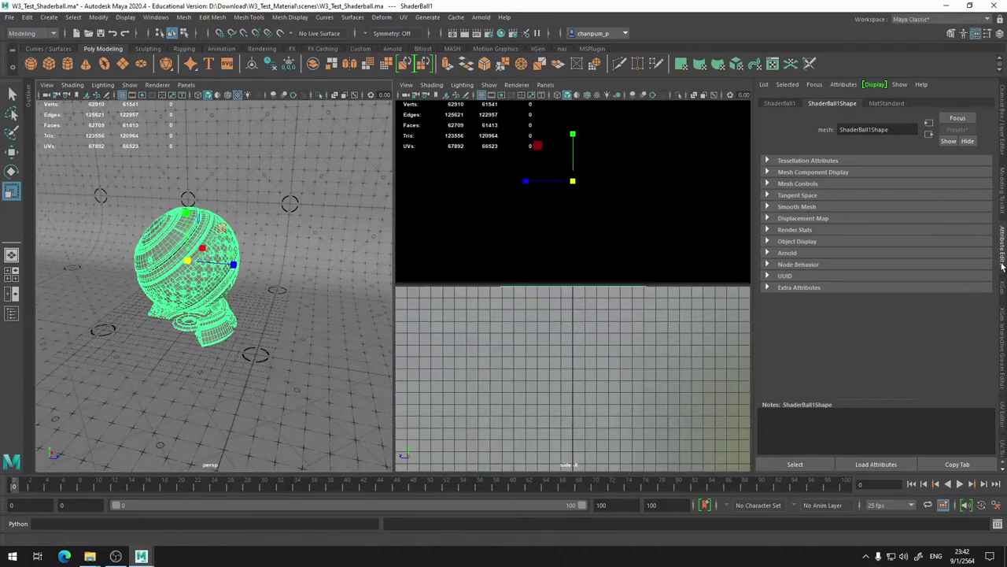
{"action": "left_click", "coordinate": [1003, 266]}
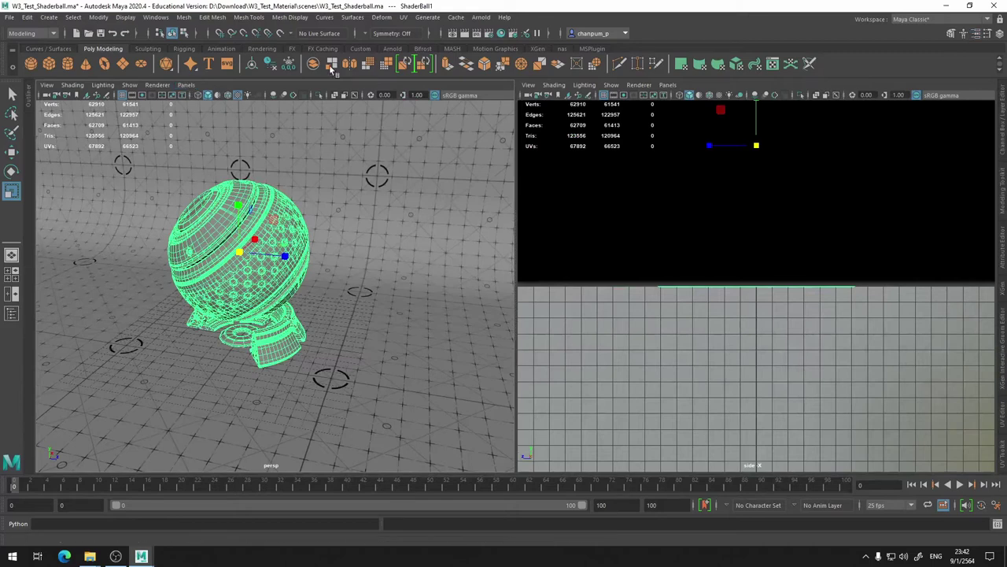
{"action": "left_click", "coordinate": [186, 85]}
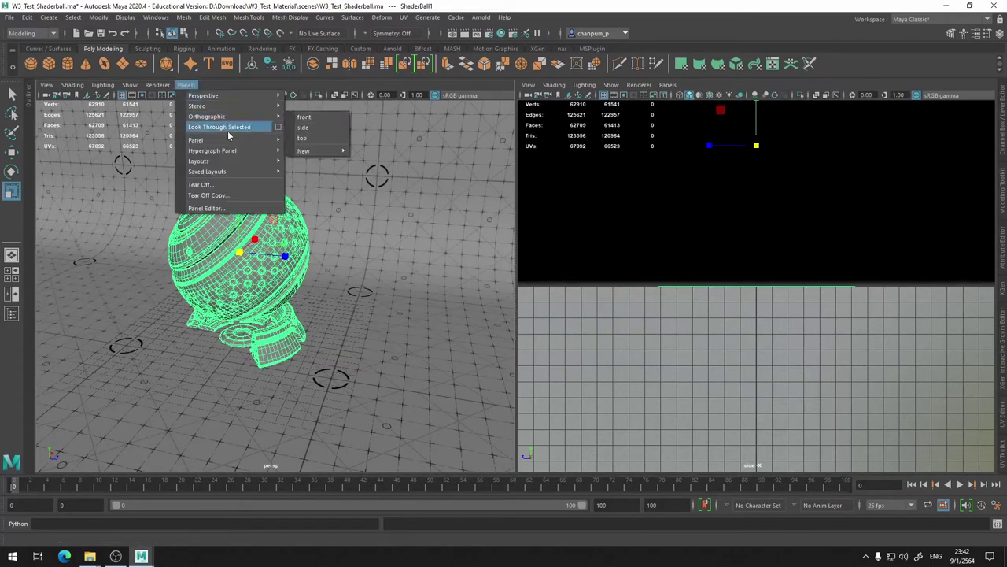
{"action": "left_click", "coordinate": [187, 85]}
{"action": "left_click", "coordinate": [188, 85]}
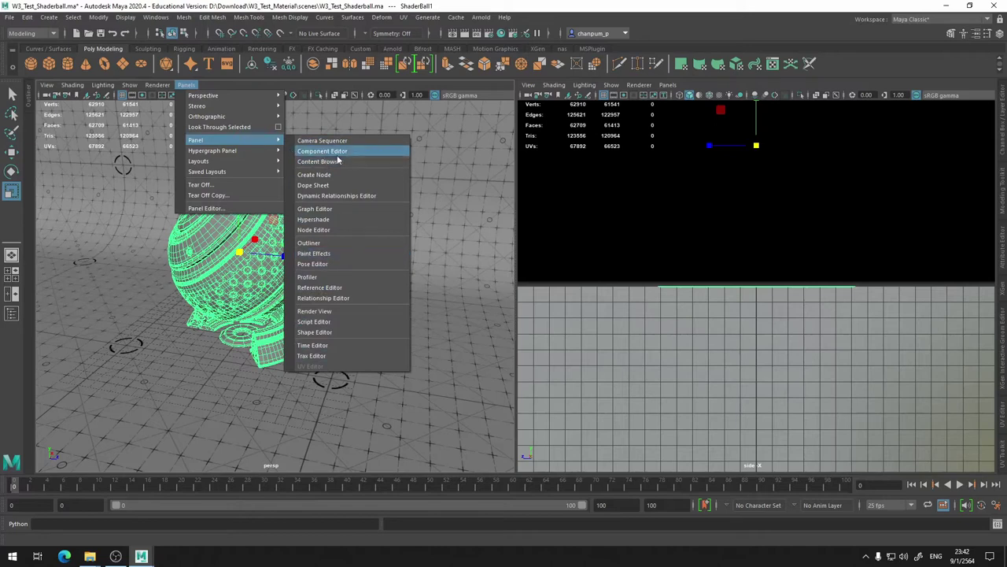
Use the Panel Editor to make a new Camera panel in the left pane.
{"action": "left_click", "coordinate": [240, 210]}
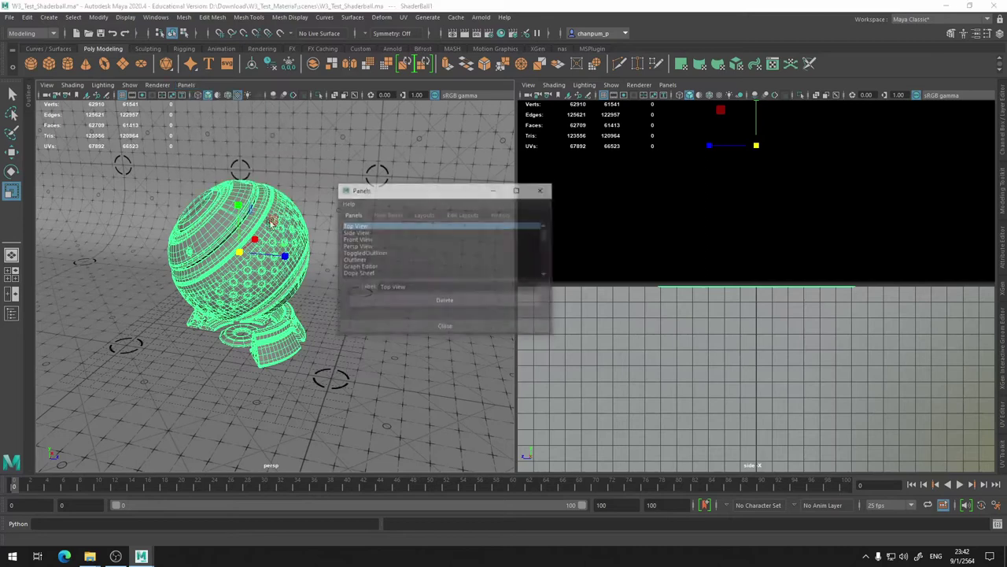
{"action": "left_click", "coordinate": [391, 215]}
{"action": "left_click", "coordinate": [431, 215]}
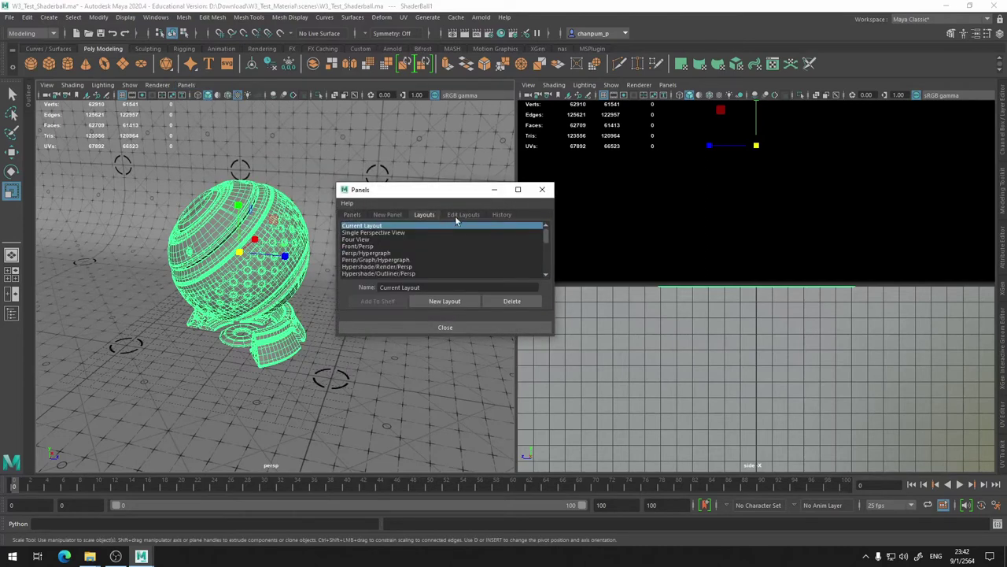
{"action": "left_click", "coordinate": [464, 215]}
{"action": "left_click", "coordinate": [387, 215]}
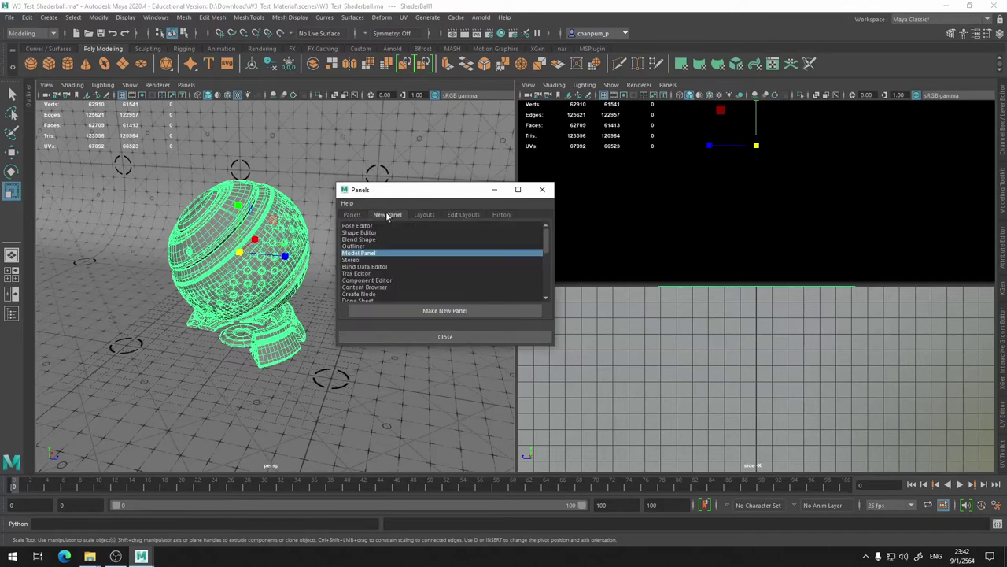
{"action": "scroll", "coordinate": [513, 269], "scroll_direction": "down", "scroll_amount": 3}
{"action": "scroll", "coordinate": [515, 267], "scroll_direction": "down", "scroll_amount": 3}
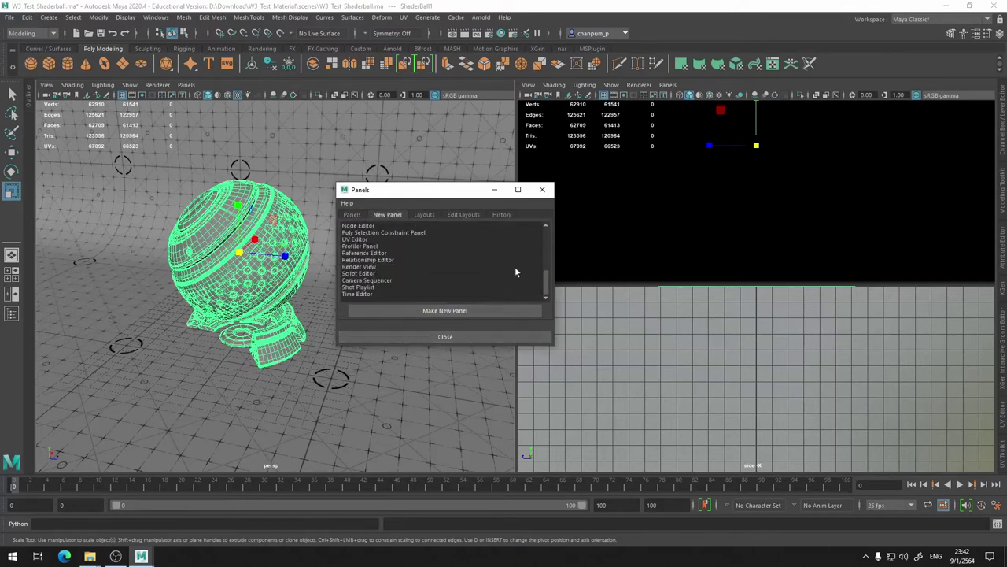
{"action": "left_click", "coordinate": [519, 311]}
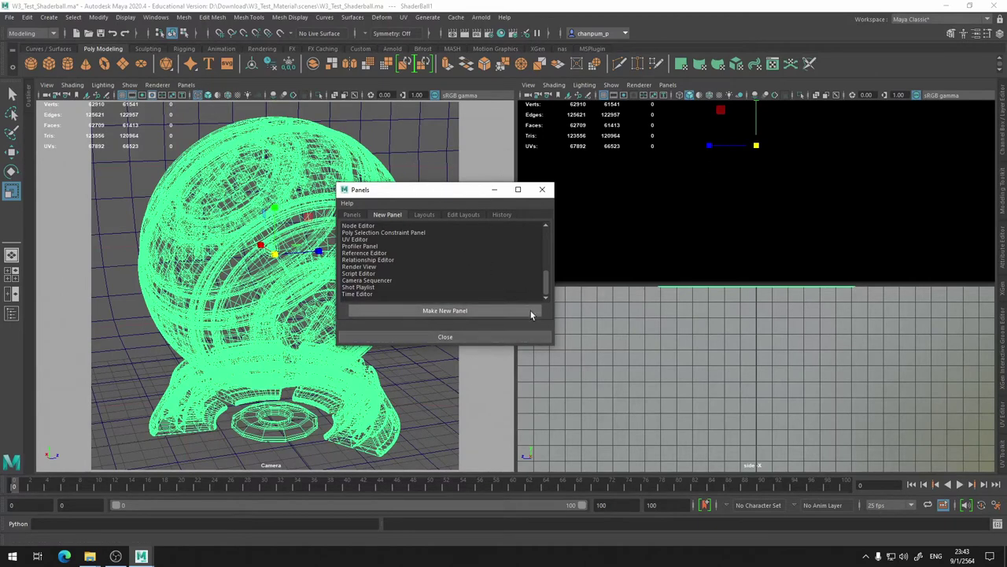
{"action": "left_click", "coordinate": [542, 190]}
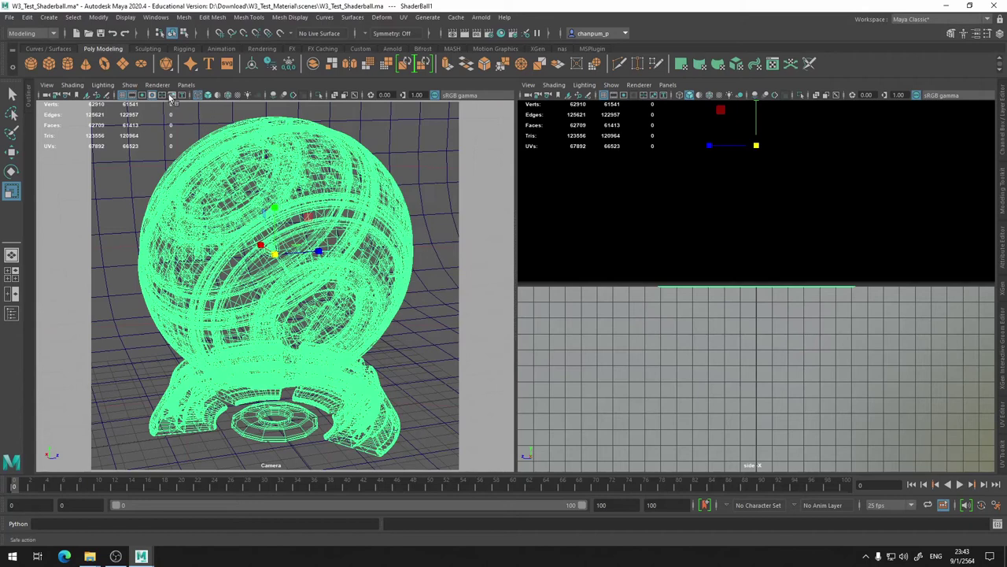
{"action": "left_click", "coordinate": [667, 86]}
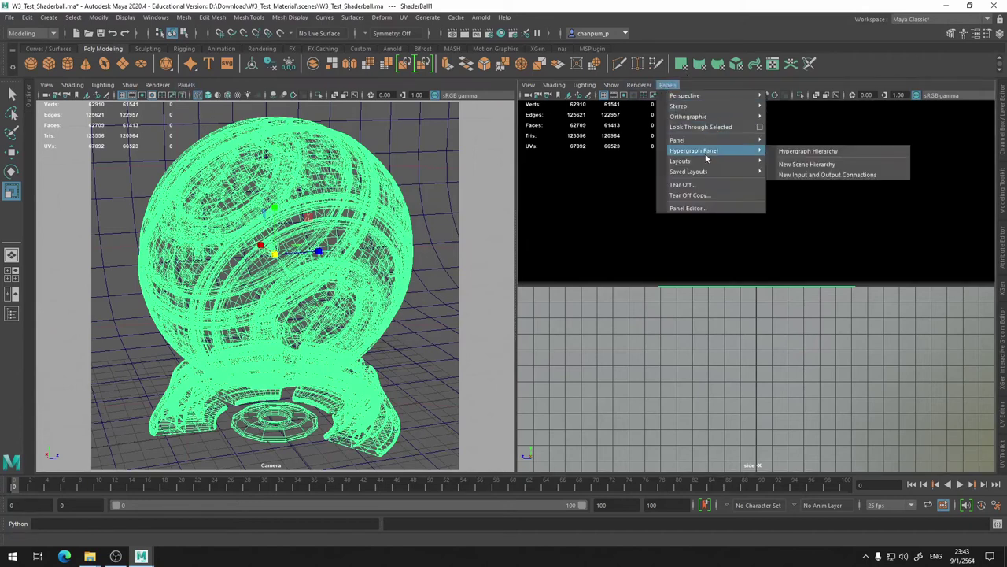
Make the right pane a widened Hypershade, and show a shaded Camera view on the left.
{"action": "mouse_move", "coordinate": [678, 140]}
{"action": "left_click", "coordinate": [813, 222]}
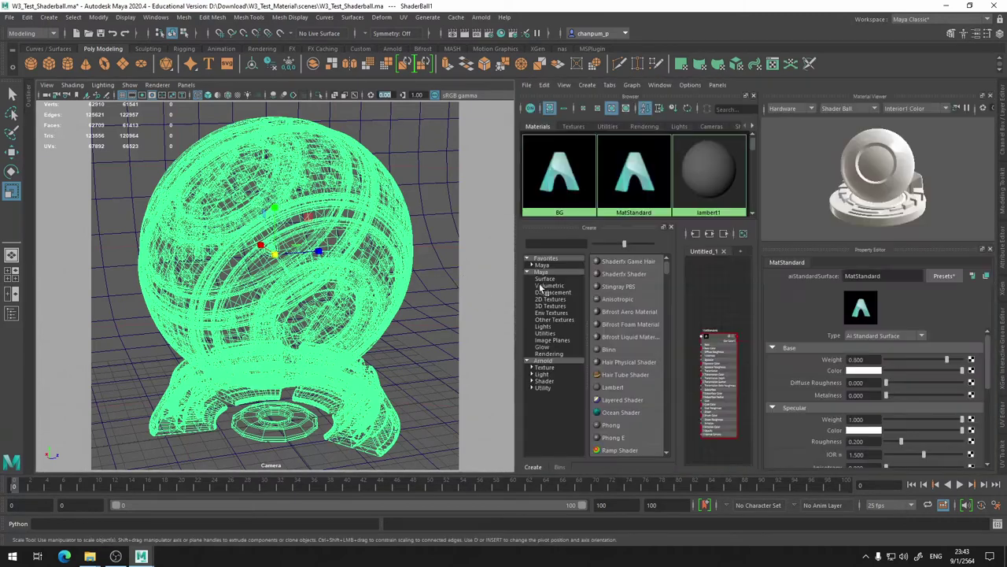
{"action": "mouse_move", "coordinate": [514, 284]}
{"action": "left_mouse_down"}
{"action": "mouse_move", "coordinate": [211, 275]}
{"action": "mouse_move", "coordinate": [252, 262]}
{"action": "left_mouse_up"}
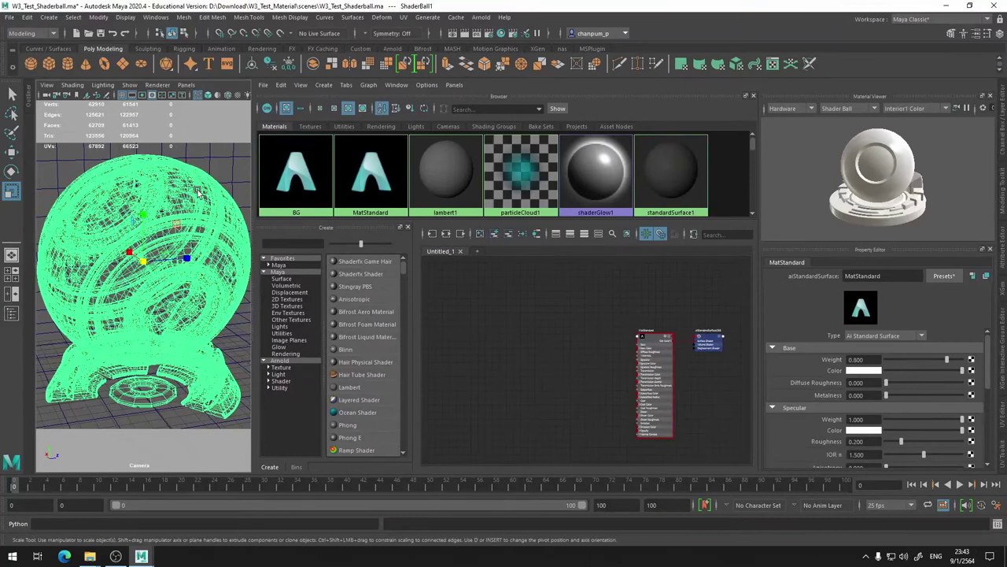
{"action": "key", "text": "5"}
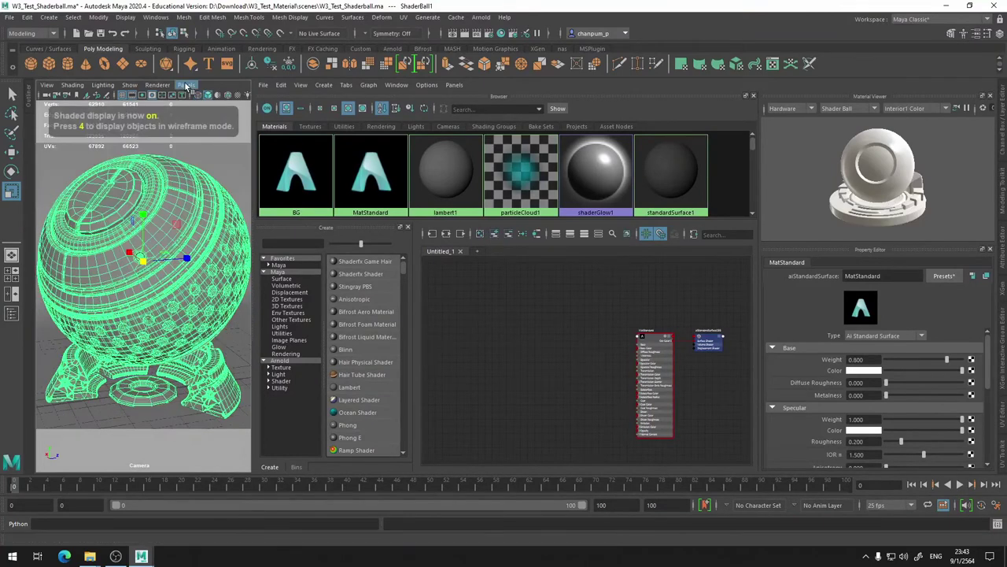
{"action": "left_click", "coordinate": [187, 85]}
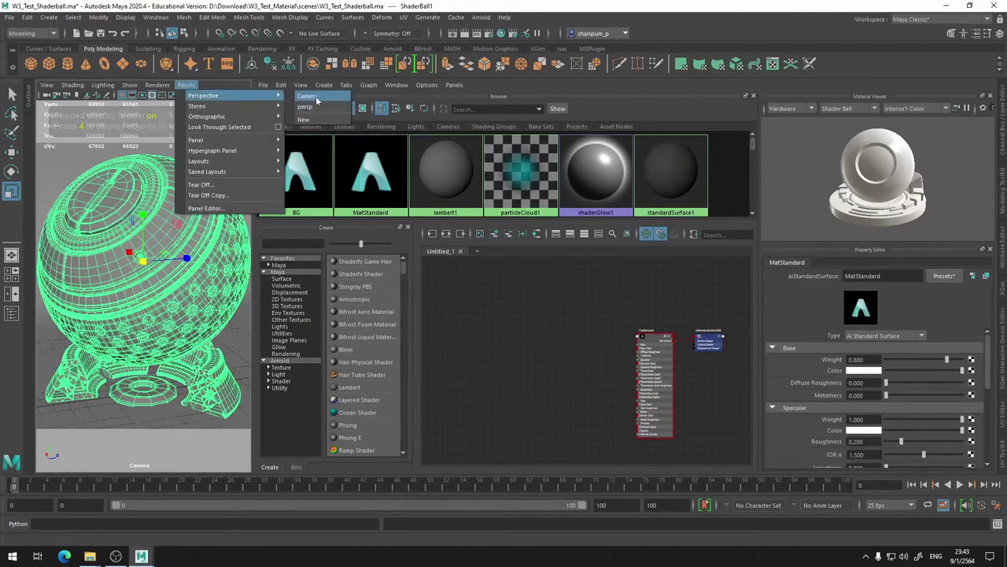
{"action": "left_click", "coordinate": [315, 95]}
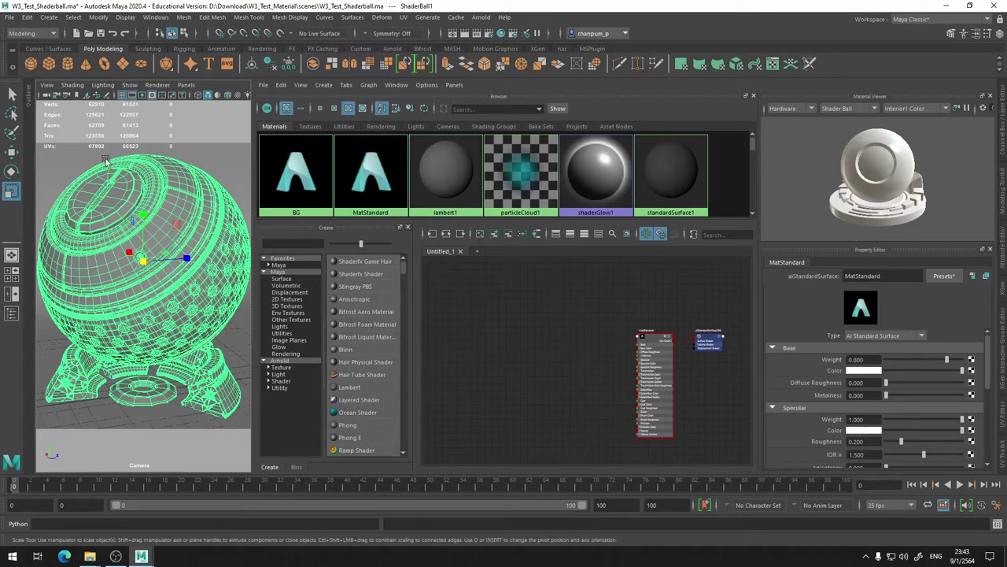
{"action": "left_click", "coordinate": [166, 89]}
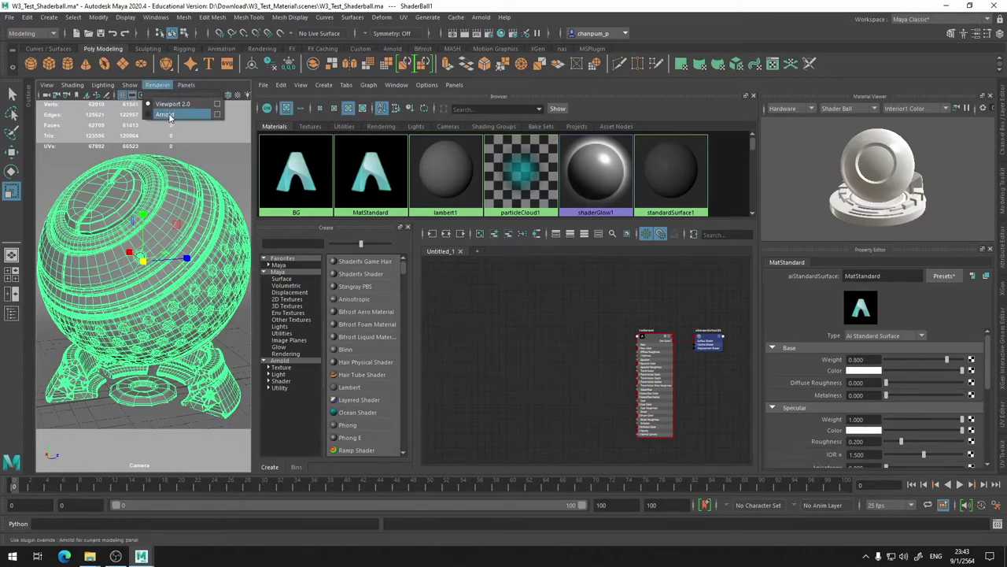
Set the left Camera pane's renderer to Arnold and start the IPR render.
{"action": "left_click", "coordinate": [169, 115]}
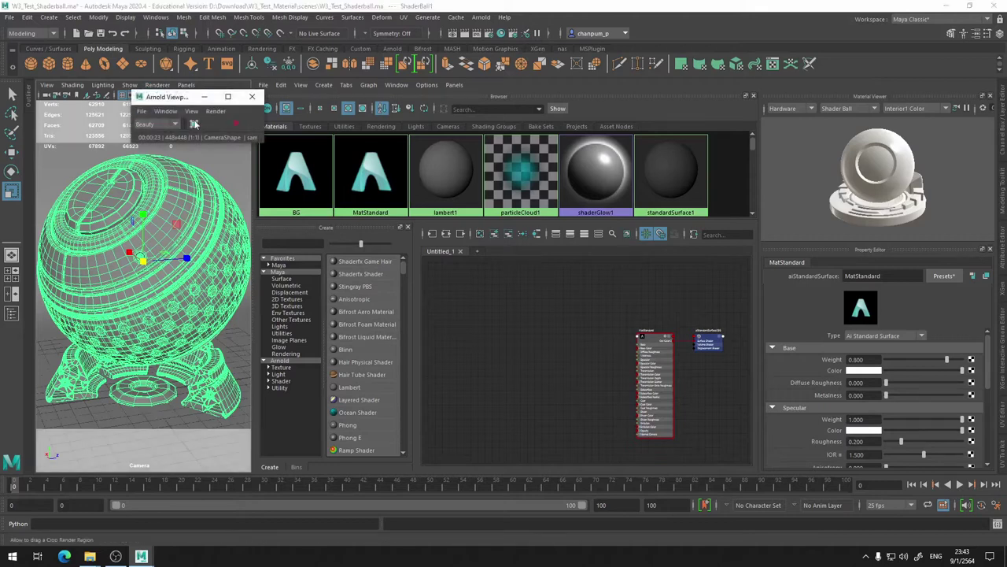
{"action": "left_click_drag", "start_coordinate": [176, 100], "coordinate": [95, 91]}
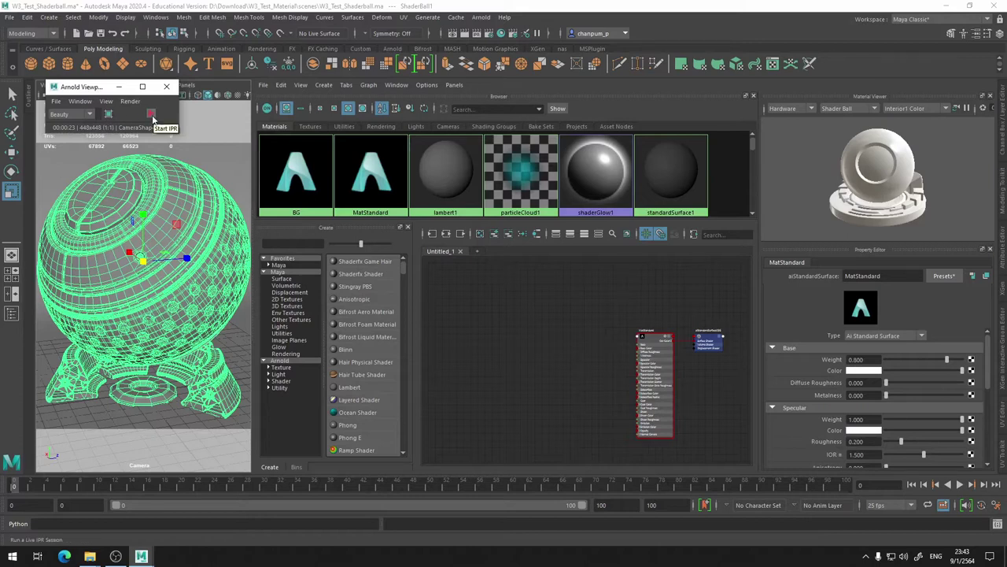
{"action": "left_click", "coordinate": [152, 116]}
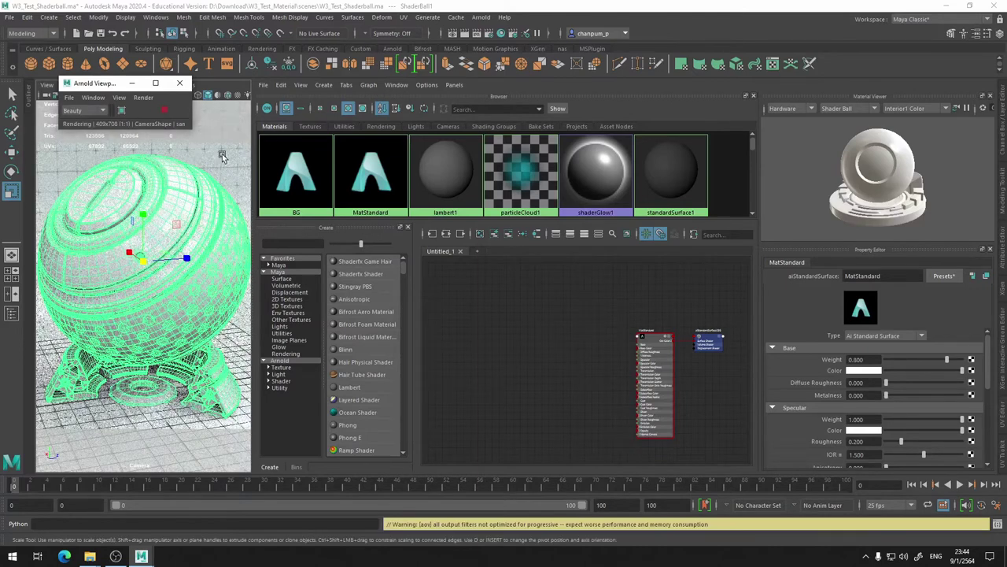
Turn on crop-region rendering and widen the region left, right and upward around the sphere.
{"action": "left_click", "coordinate": [478, 317]}
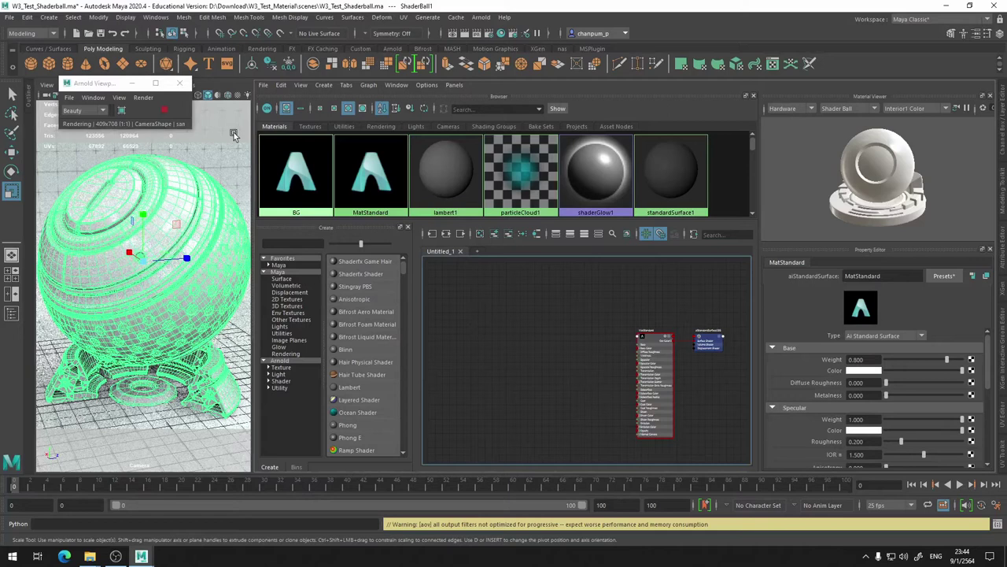
{"action": "left_click", "coordinate": [231, 206]}
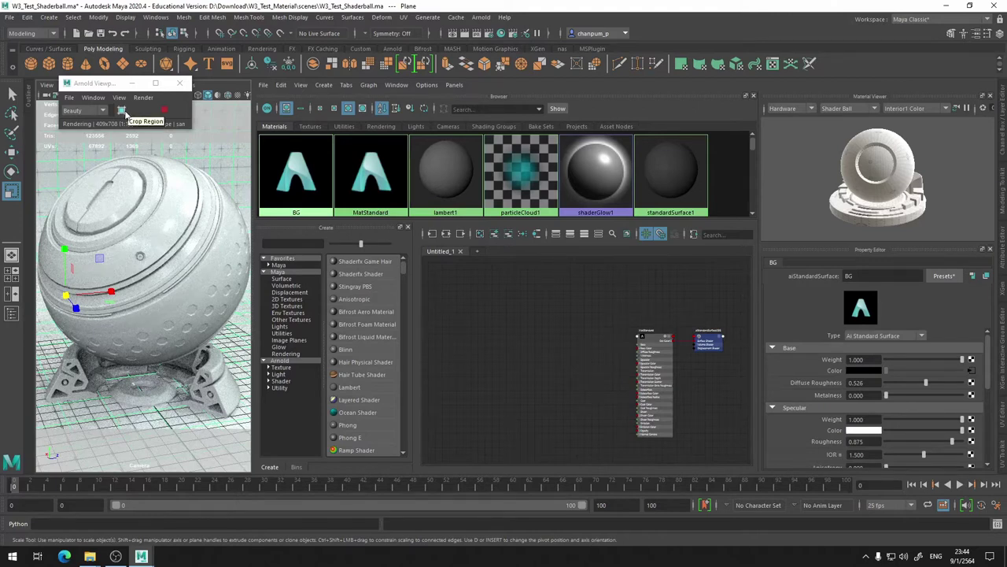
{"action": "left_click", "coordinate": [122, 111]}
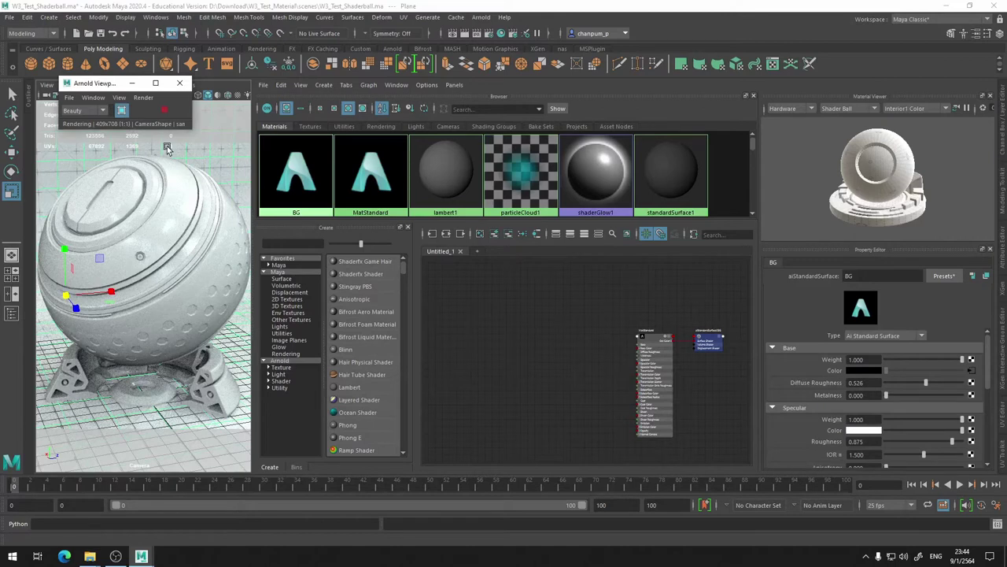
{"action": "left_click_drag", "start_coordinate": [106, 224], "coordinate": [177, 347]}
{"action": "left_click_drag", "start_coordinate": [109, 288], "coordinate": [79, 285]}
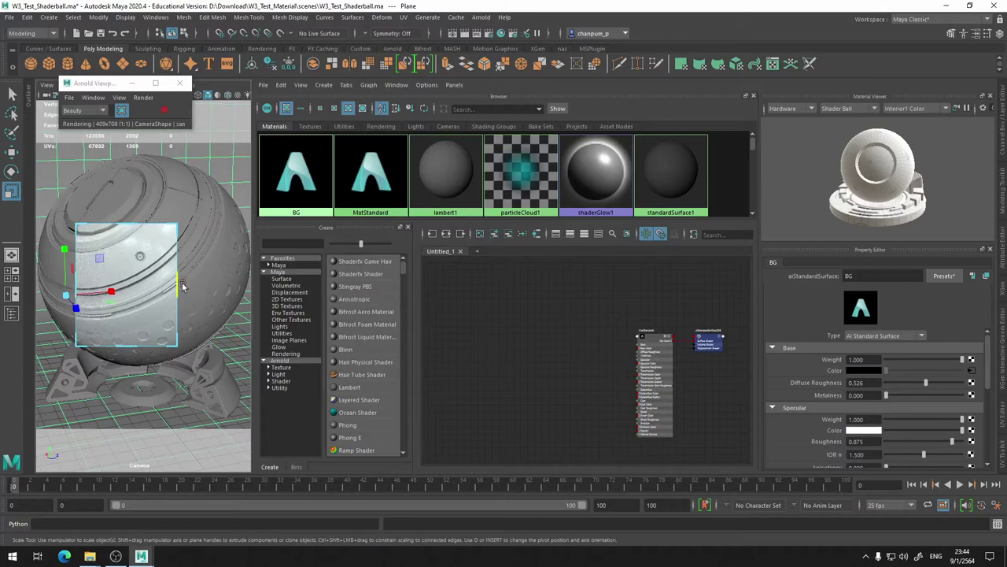
{"action": "left_click_drag", "start_coordinate": [178, 287], "coordinate": [213, 285]}
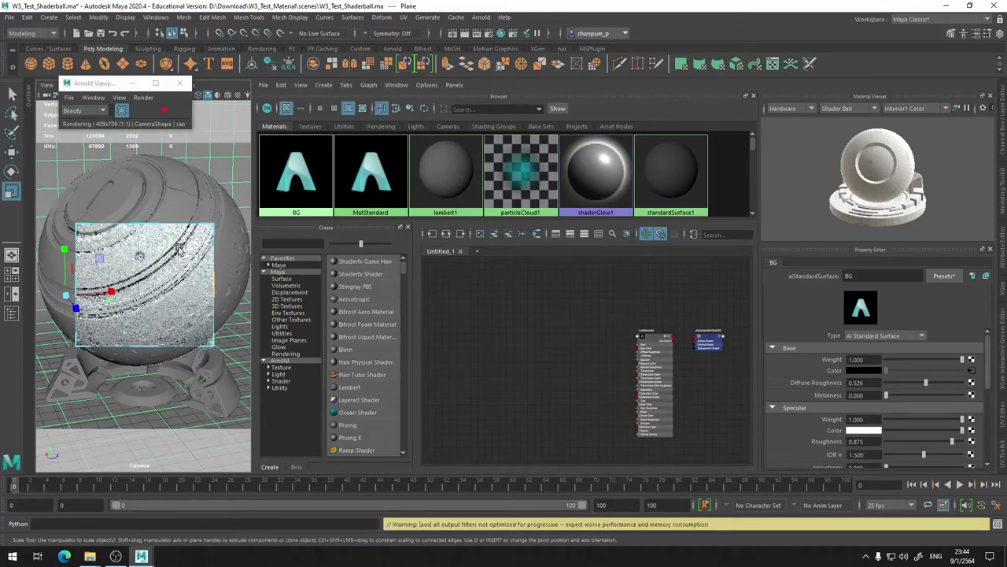
{"action": "left_click_drag", "start_coordinate": [148, 226], "coordinate": [148, 204]}
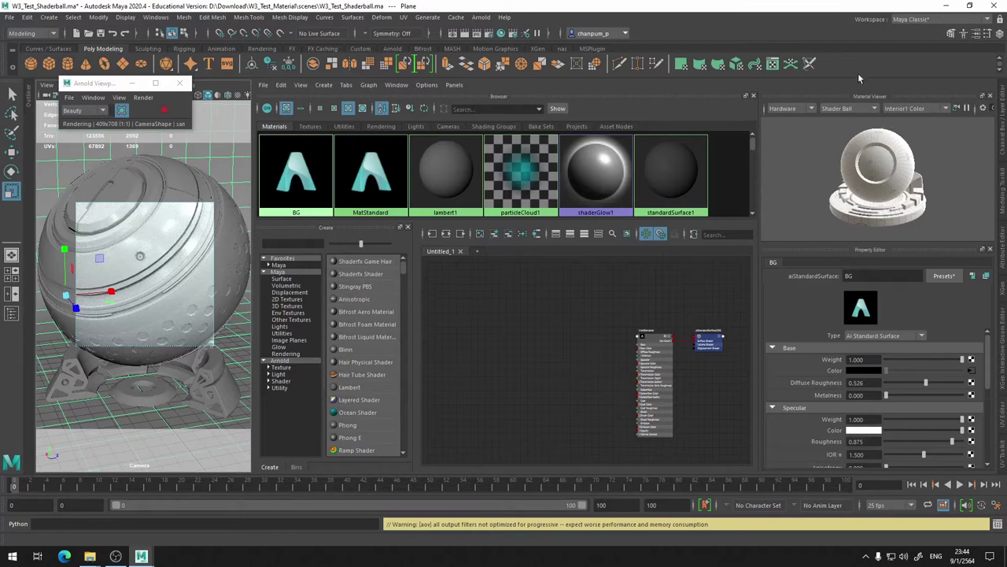
Close the Material Viewer and swatch browser, then frame and zoom in on MatStandard.
{"action": "left_click", "coordinate": [990, 96]}
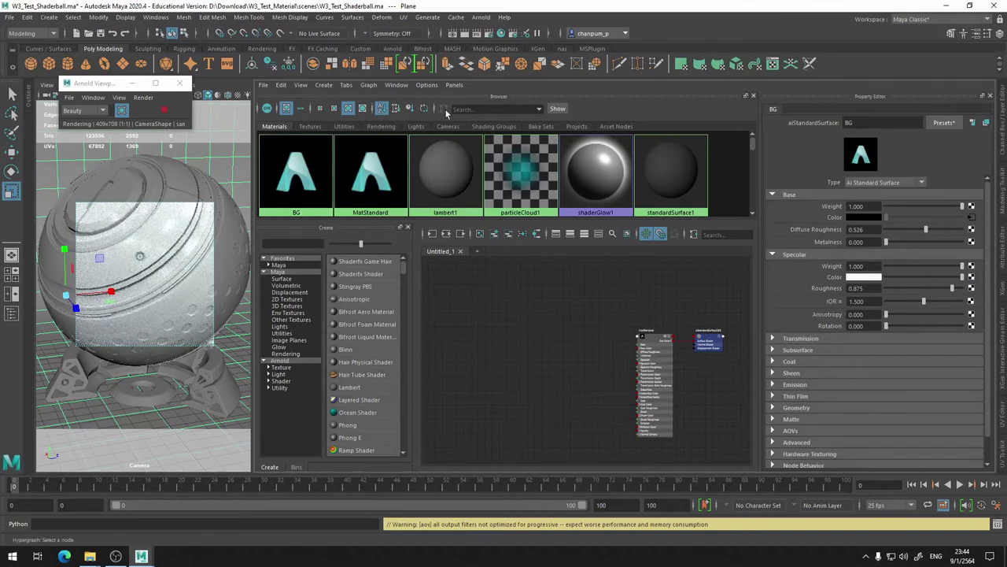
{"action": "left_click", "coordinate": [753, 97]}
{"action": "key", "text": "a"}
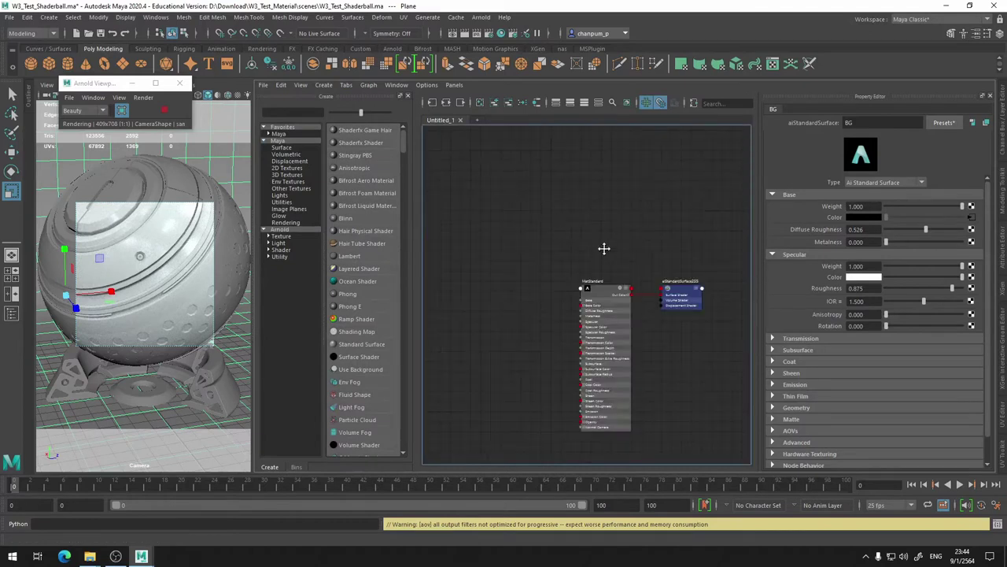
{"action": "scroll", "coordinate": [604, 252], "scroll_direction": "up", "scroll_amount": 2}
{"action": "scroll", "coordinate": [614, 153], "scroll_direction": "up", "scroll_amount": 2}
{"action": "scroll", "coordinate": [545, 214], "scroll_direction": "up", "scroll_amount": 3}
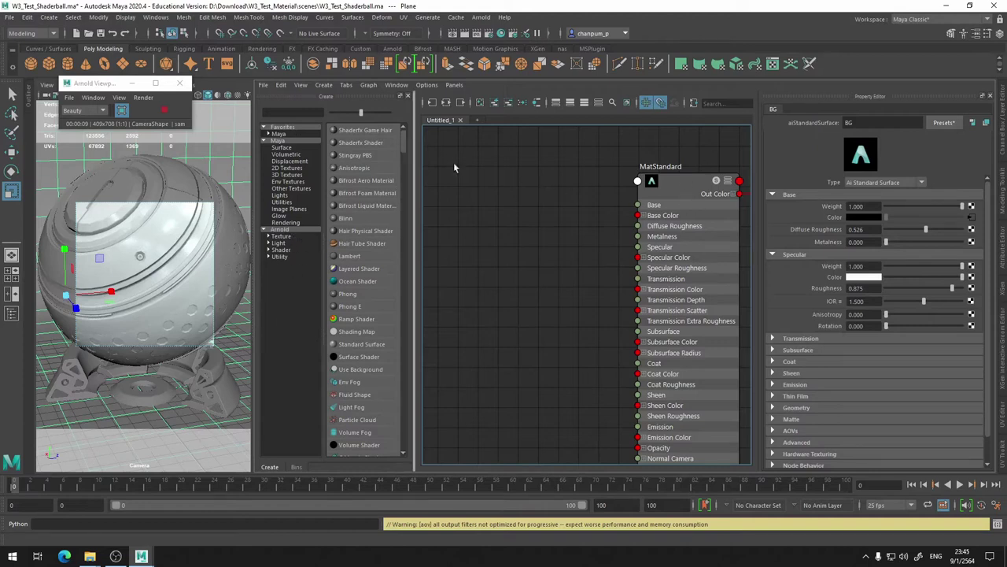
Create a Ramp texture with the Rainbow preset and connect its Out Color to MatStandard Base Color.
{"action": "mouse_move", "coordinate": [542, 187]}
{"action": "middle_mouse_down", "text": "alt"}
{"action": "mouse_move", "coordinate": [595, 198]}
{"action": "mouse_move", "coordinate": [551, 193]}
{"action": "middle_mouse_up", "text": "alt"}
{"action": "left_click", "coordinate": [288, 168]}
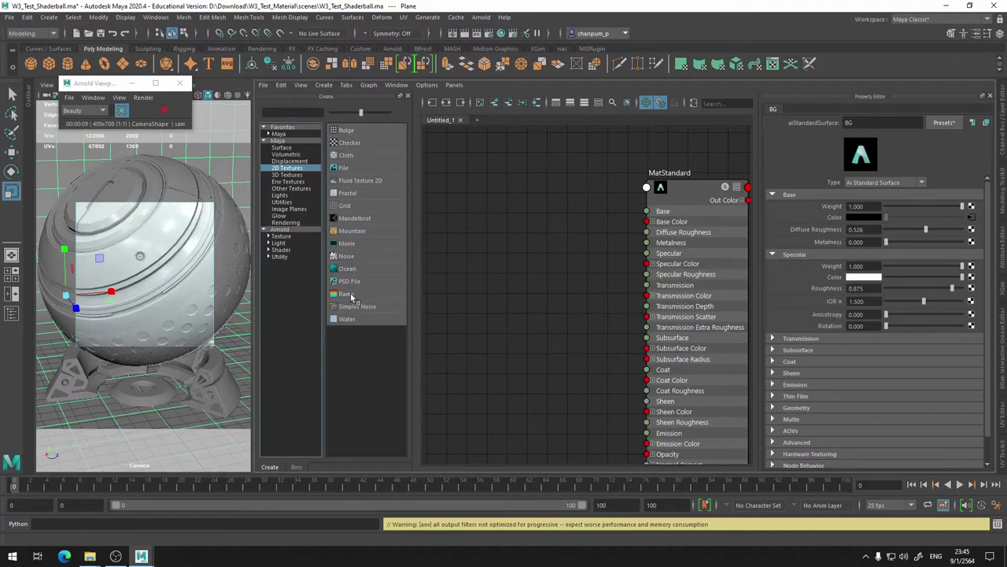
{"action": "left_click", "coordinate": [353, 294]}
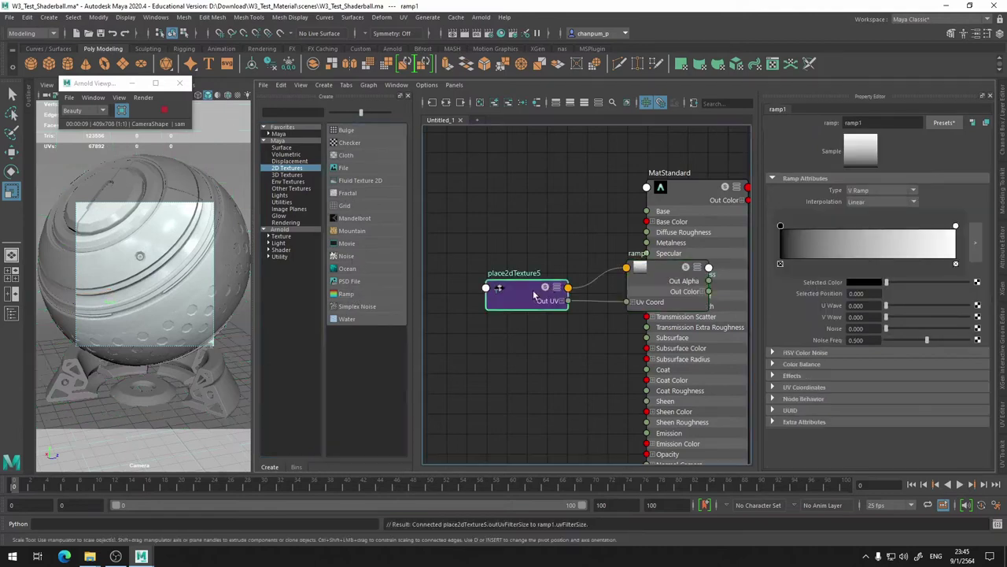
{"action": "left_click_drag", "start_coordinate": [520, 293], "coordinate": [444, 185]}
{"action": "left_click_drag", "start_coordinate": [657, 291], "coordinate": [538, 226]}
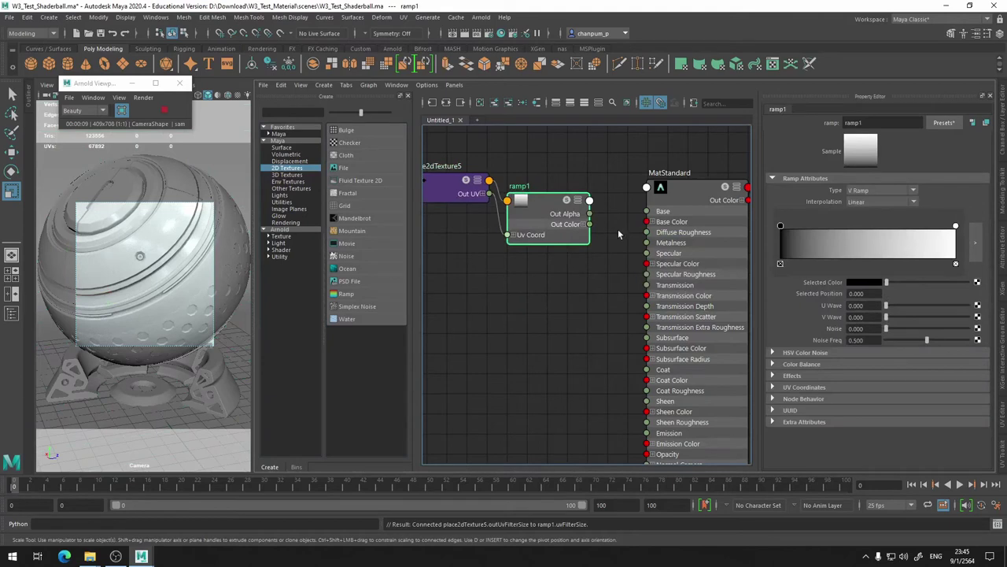
{"action": "left_click", "coordinate": [944, 124]}
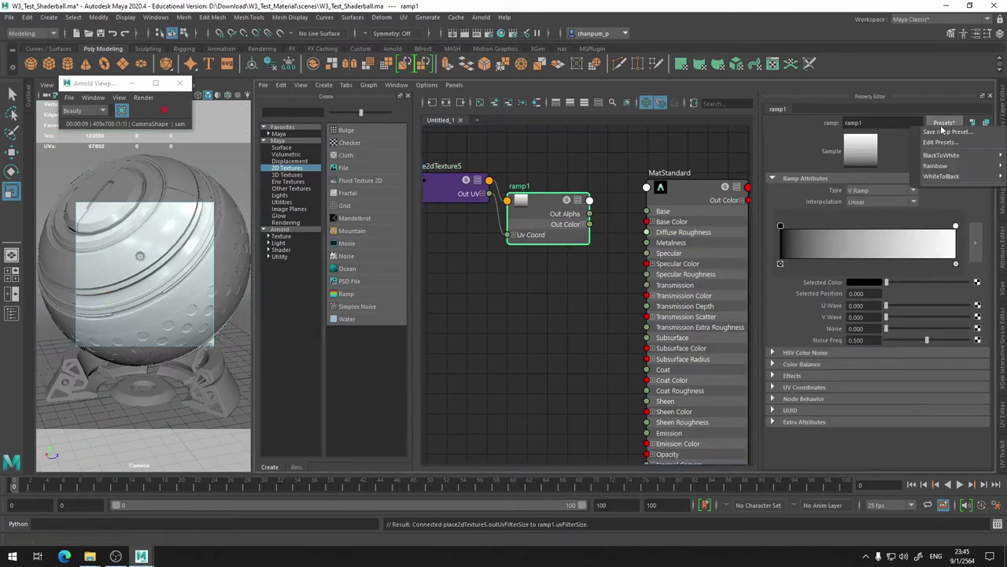
{"action": "mouse_move", "coordinate": [935, 165]}
{"action": "left_click", "coordinate": [880, 172]}
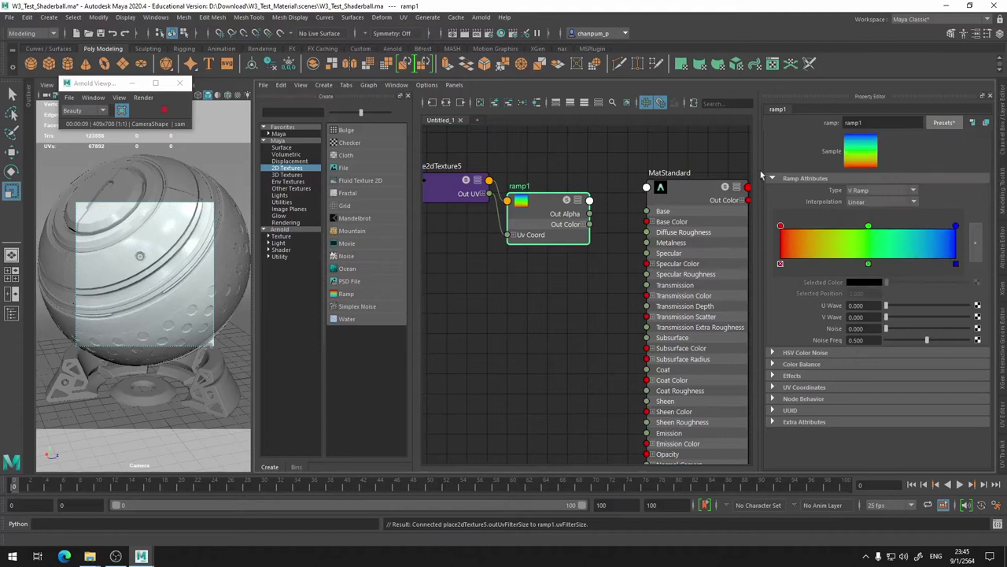
{"action": "left_click_drag", "start_coordinate": [589, 225], "coordinate": [646, 221]}
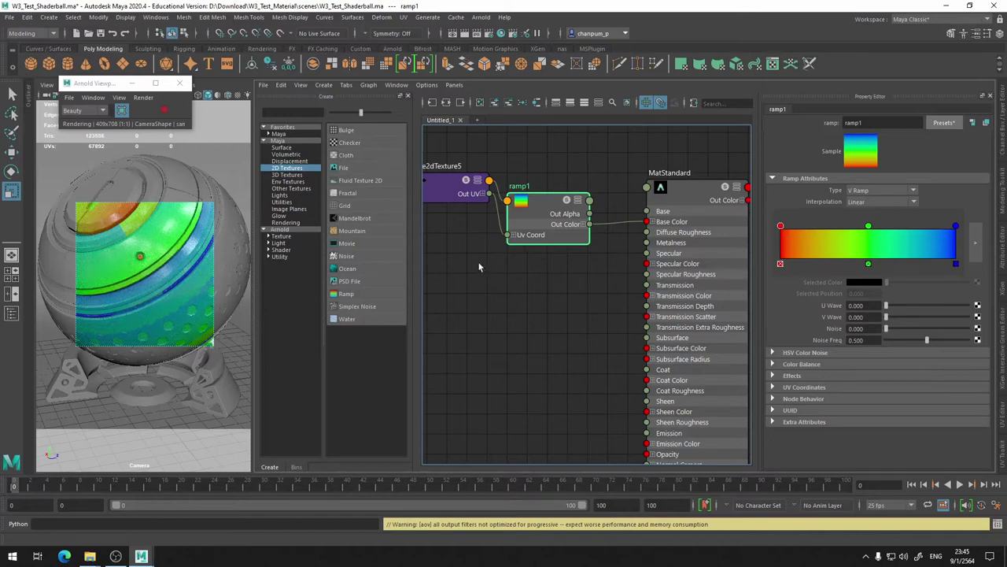
Arrange place2dTexture5 and ramp1 to the left so they sit beside MatStandard.
{"action": "middle_click_drag", "start_coordinate": [524, 283], "coordinate": [563, 272], "text": "alt"}
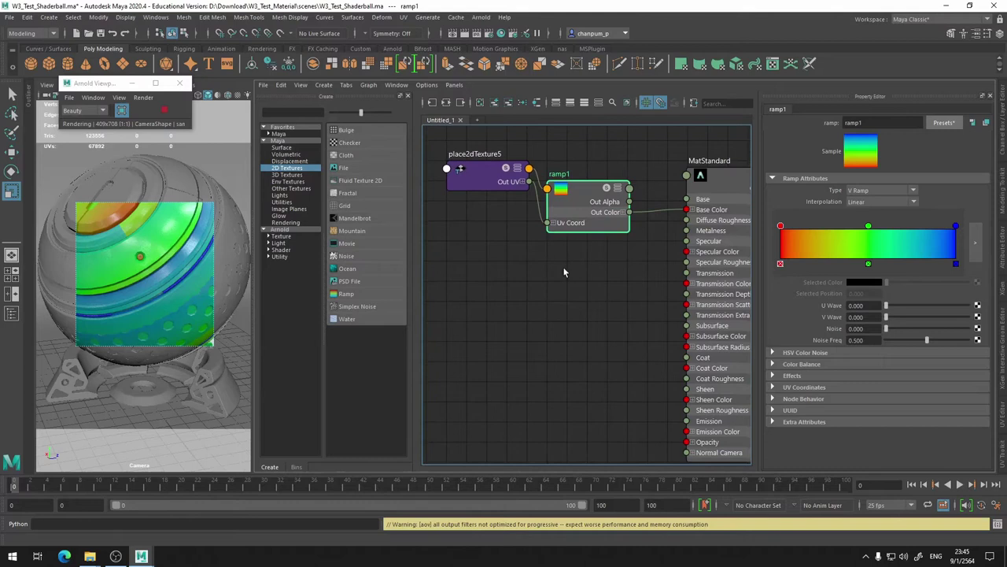
{"action": "left_click_drag", "start_coordinate": [482, 183], "coordinate": [421, 203]}
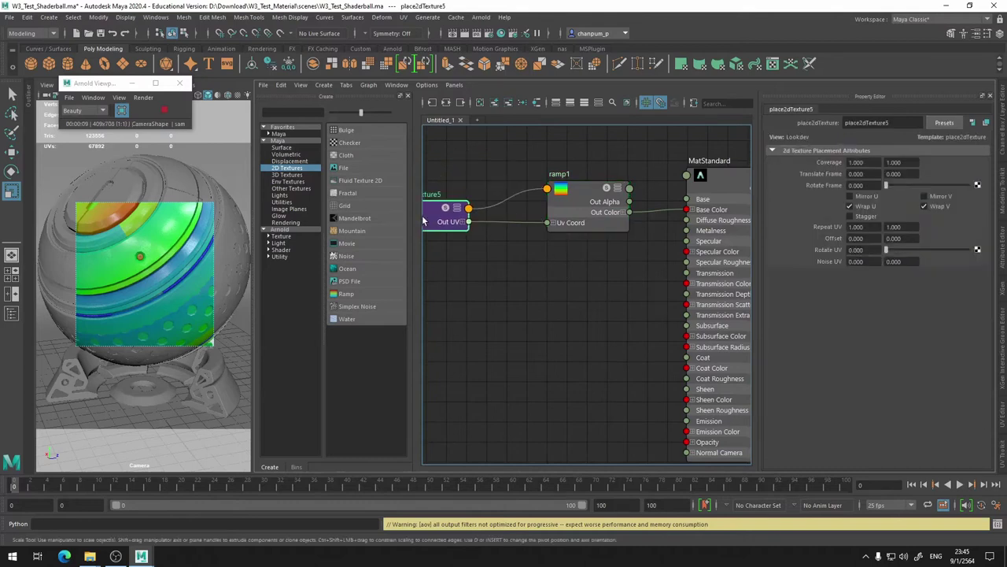
{"action": "left_click_drag", "start_coordinate": [578, 203], "coordinate": [539, 204]}
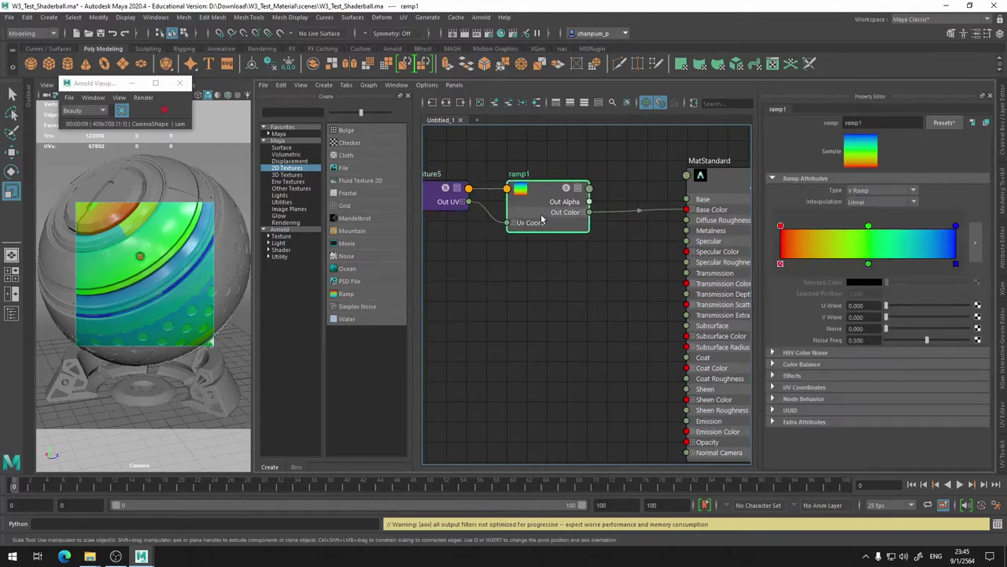
{"action": "left_click", "coordinate": [521, 254]}
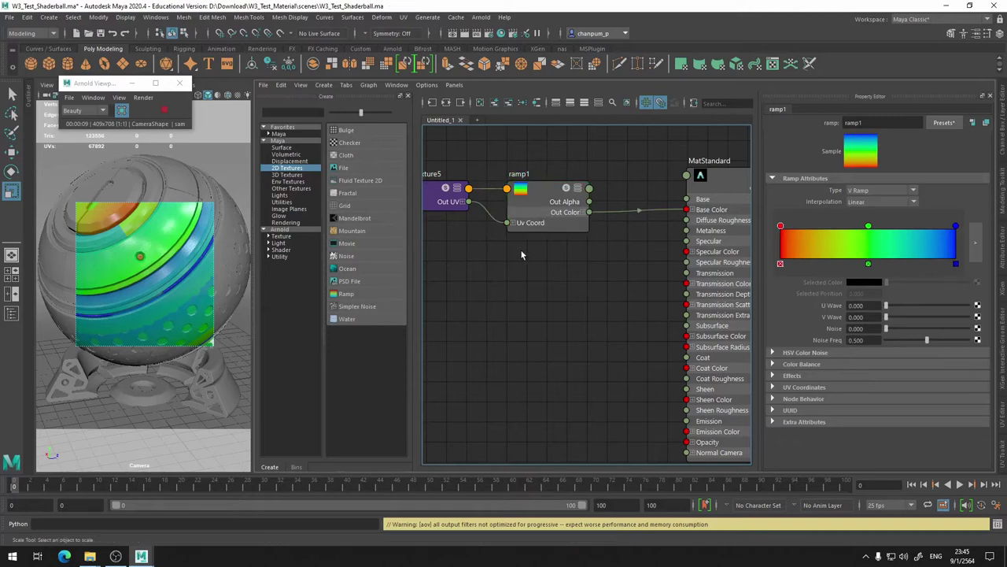
{"action": "scroll", "coordinate": [561, 262], "scroll_direction": "down", "scroll_amount": 2}
{"action": "middle_click_drag", "start_coordinate": [558, 279], "coordinate": [682, 286]}
{"action": "left_click_drag", "start_coordinate": [574, 230], "coordinate": [461, 230]}
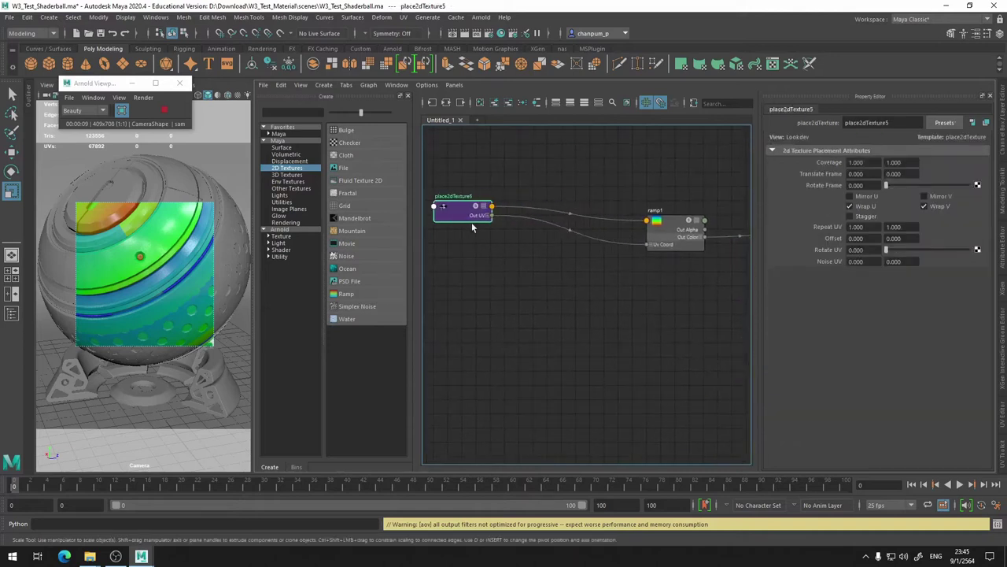
{"action": "left_click_drag", "start_coordinate": [668, 233], "coordinate": [568, 233]}
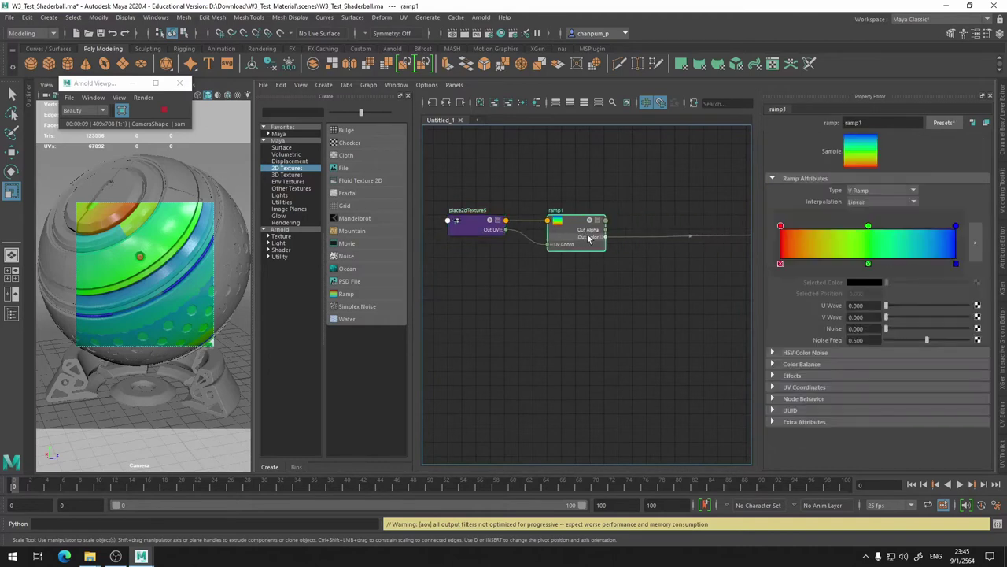
{"action": "mouse_move", "coordinate": [594, 240]}
{"action": "middle_mouse_down"}
{"action": "mouse_move", "coordinate": [540, 333]}
{"action": "mouse_move", "coordinate": [530, 220]}
{"action": "mouse_move", "coordinate": [603, 194]}
{"action": "mouse_move", "coordinate": [482, 208]}
{"action": "middle_mouse_up"}
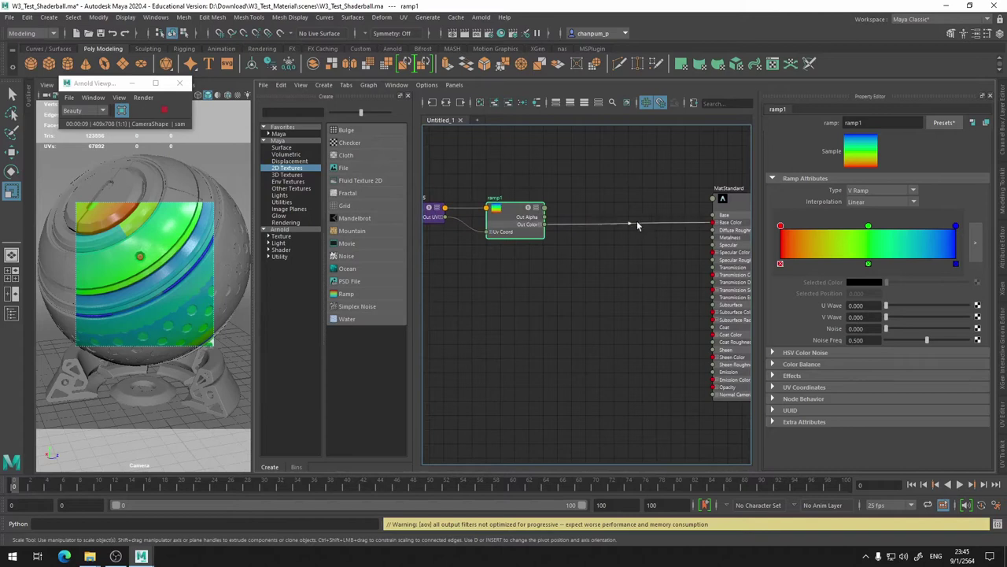
{"action": "scroll", "coordinate": [590, 185], "scroll_direction": "up", "scroll_amount": 3}
{"action": "middle_click_drag", "start_coordinate": [586, 192], "coordinate": [511, 185]}
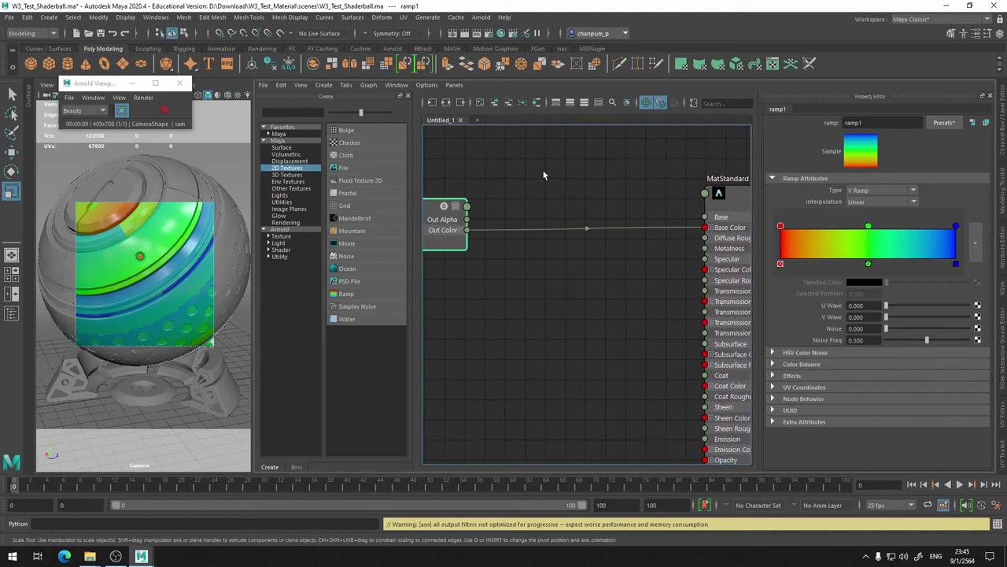
Filter the Arnold utilities by 'co' and create aiColorCorrect1 between ramp1 and MatStandard.
{"action": "left_click", "coordinate": [281, 256]}
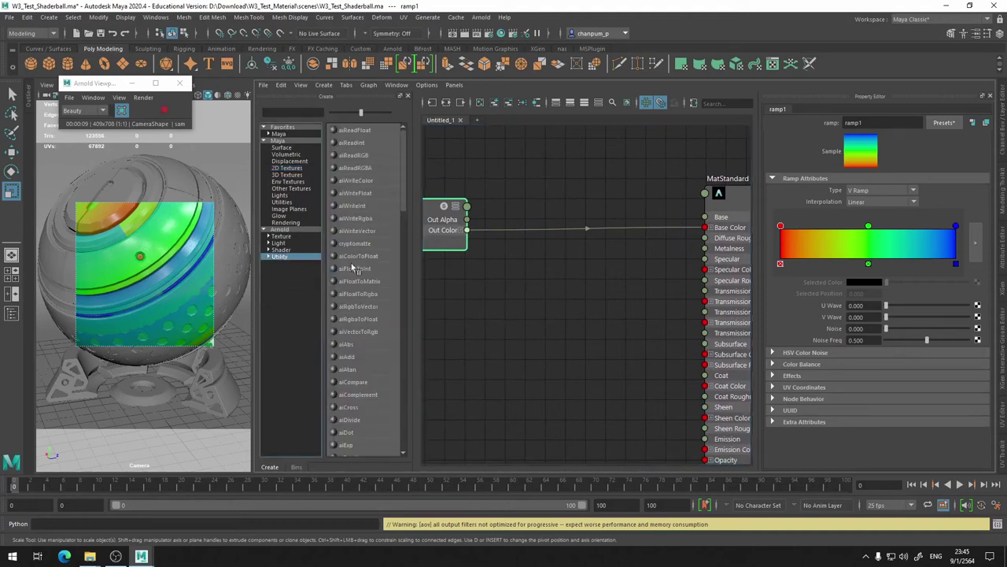
{"action": "scroll", "coordinate": [352, 377], "scroll_direction": "down", "scroll_amount": 6}
{"action": "scroll", "coordinate": [352, 377], "scroll_direction": "down", "scroll_amount": 4}
{"action": "scroll", "coordinate": [352, 376], "scroll_direction": "down", "scroll_amount": 3}
{"action": "scroll", "coordinate": [352, 377], "scroll_direction": "down", "scroll_amount": 3}
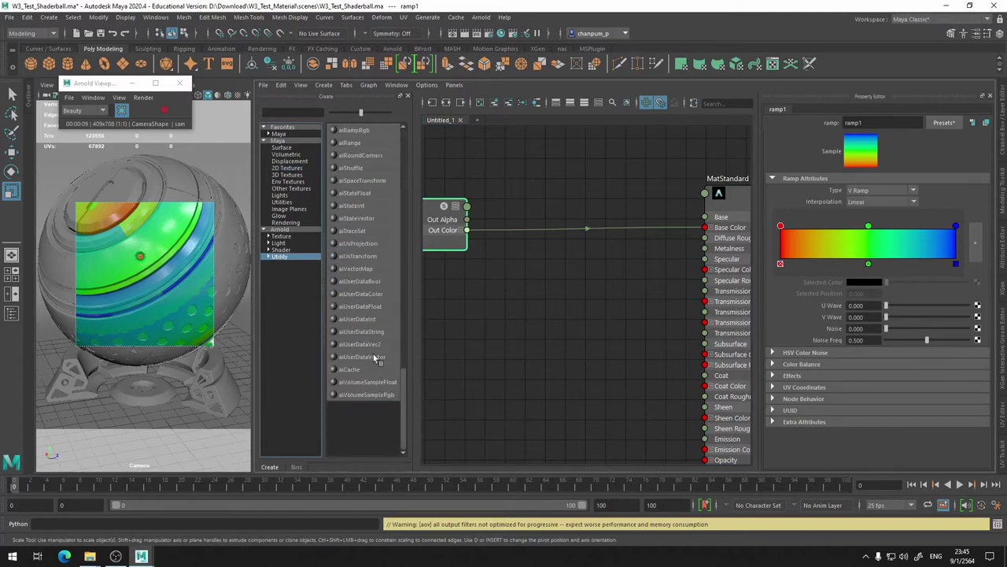
{"action": "scroll", "coordinate": [377, 359], "scroll_direction": "up", "scroll_amount": 5}
{"action": "scroll", "coordinate": [377, 359], "scroll_direction": "up", "scroll_amount": 5}
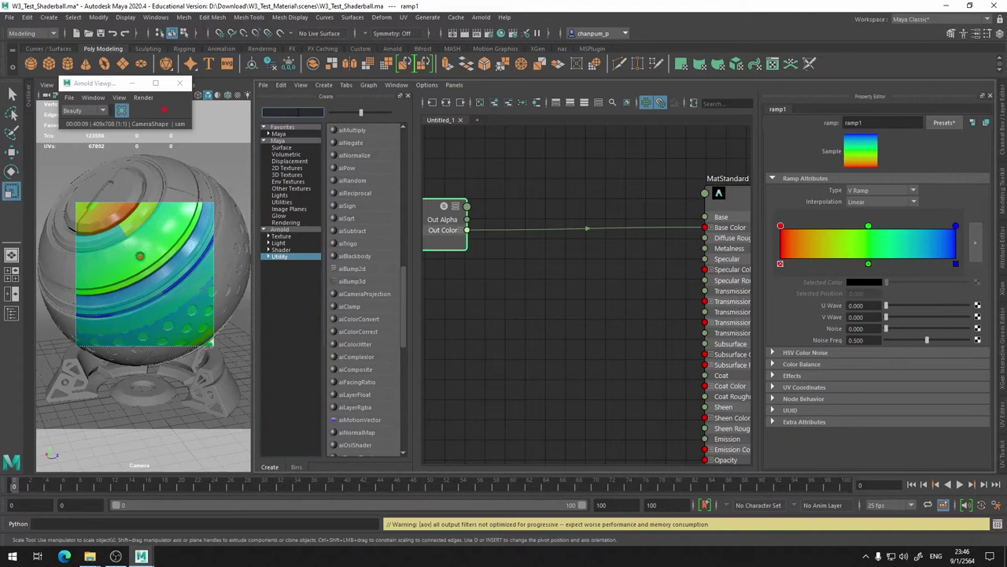
{"action": "type", "text": "co"}
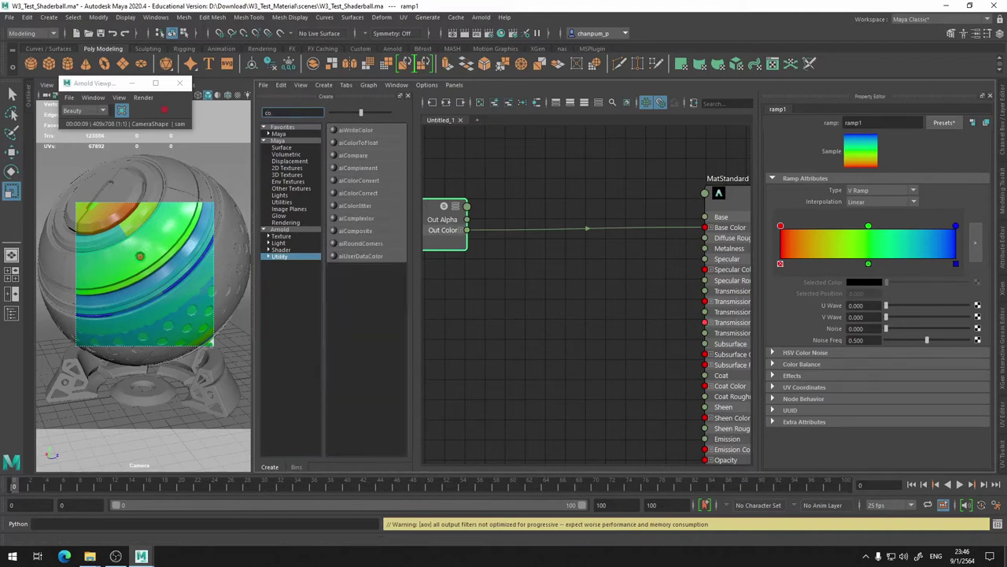
{"action": "left_click", "coordinate": [365, 195]}
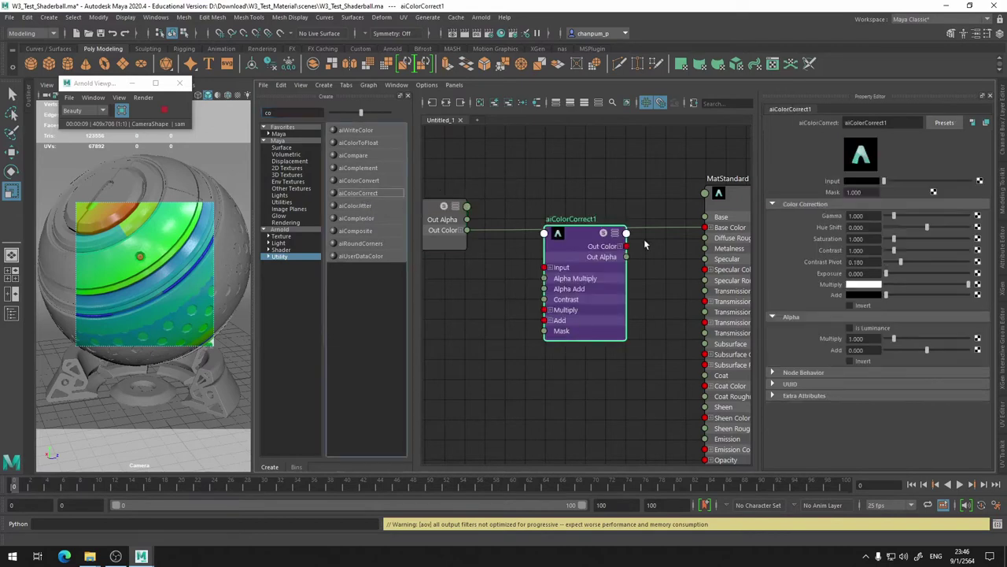
{"action": "left_click_drag", "start_coordinate": [596, 244], "coordinate": [577, 197]}
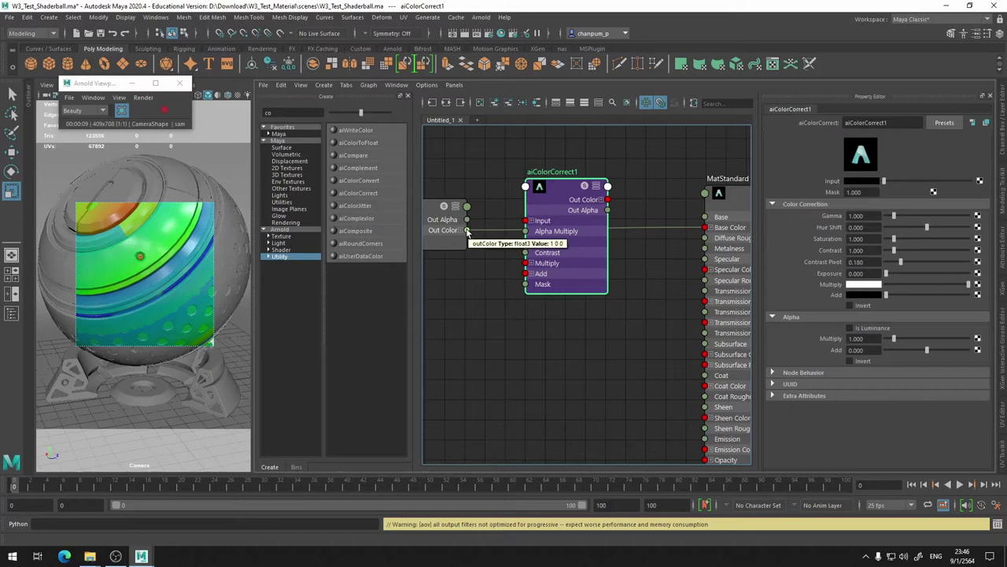
Connect ramp1's Out Color to aiColorCorrect1's Input in the Node Editor.
{"action": "scroll", "coordinate": [487, 280], "scroll_direction": "up", "scroll_amount": 4}
{"action": "mouse_move", "coordinate": [490, 275]}
{"action": "middle_mouse_down", "text": "alt"}
{"action": "mouse_move", "coordinate": [588, 324]}
{"action": "mouse_move", "coordinate": [596, 342]}
{"action": "mouse_move", "coordinate": [637, 338]}
{"action": "middle_mouse_up", "text": "alt"}
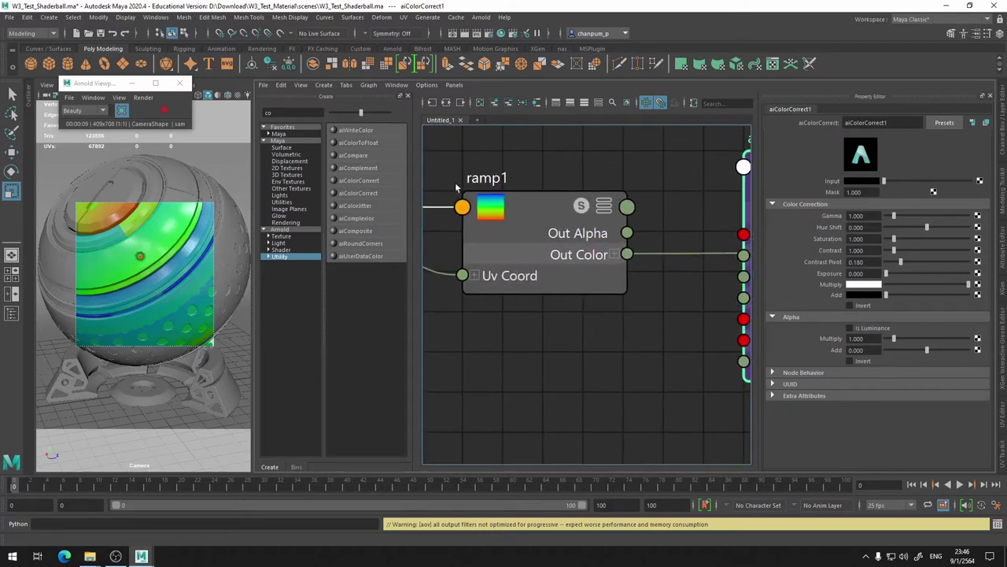
{"action": "middle_click_drag", "start_coordinate": [565, 337], "coordinate": [415, 372], "text": "alt"}
{"action": "middle_click_drag", "start_coordinate": [499, 360], "coordinate": [620, 292], "text": "alt"}
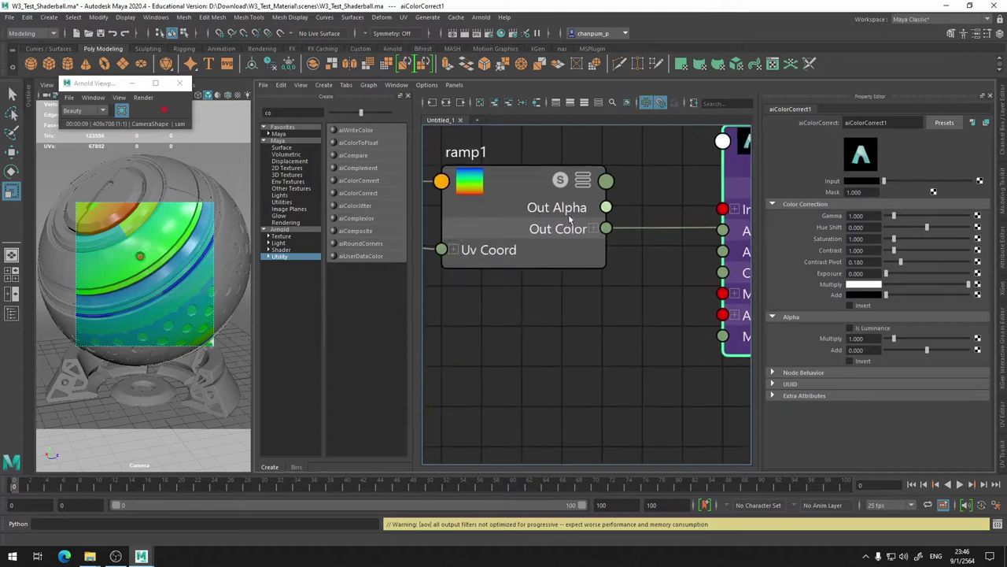
{"action": "middle_click_drag", "start_coordinate": [609, 326], "coordinate": [508, 304], "text": "alt"}
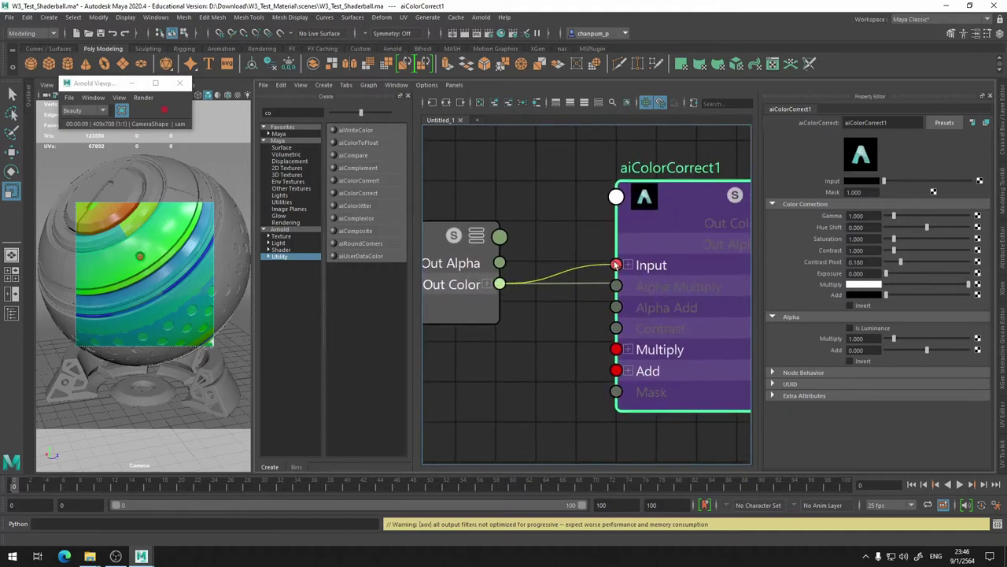
{"action": "left_click_drag", "start_coordinate": [499, 285], "coordinate": [616, 266]}
Connect aiColorCorrect1's Out Color to MatStandard's Base Color.
{"action": "mouse_move", "coordinate": [546, 355]}
{"action": "middle_mouse_down", "text": "alt"}
{"action": "mouse_move", "coordinate": [473, 270]}
{"action": "mouse_move", "coordinate": [551, 256]}
{"action": "mouse_move", "coordinate": [528, 199]}
{"action": "middle_mouse_up", "text": "alt"}
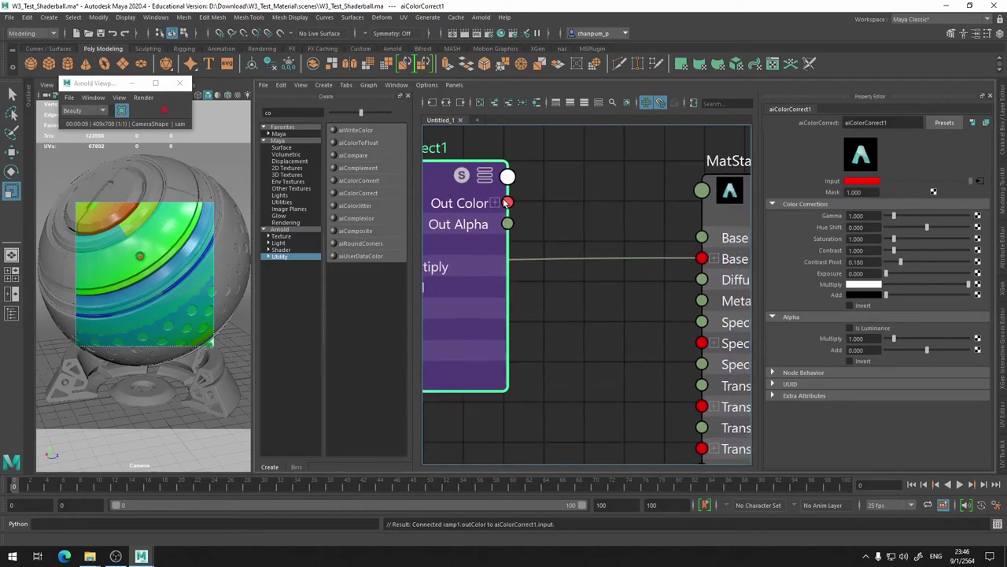
{"action": "left_click_drag", "start_coordinate": [508, 203], "coordinate": [700, 258]}
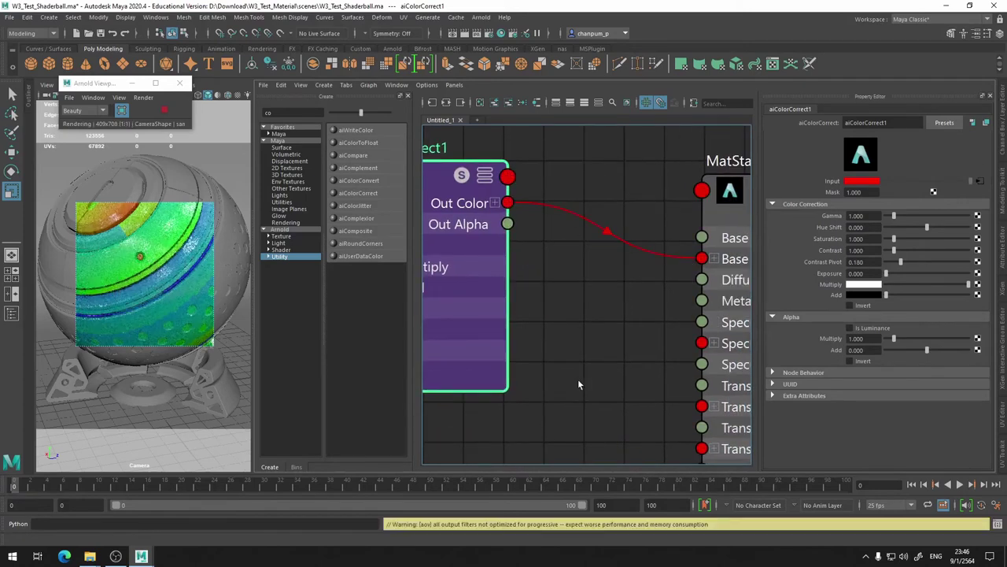
{"action": "middle_click_drag", "start_coordinate": [578, 378], "coordinate": [681, 383], "text": "alt"}
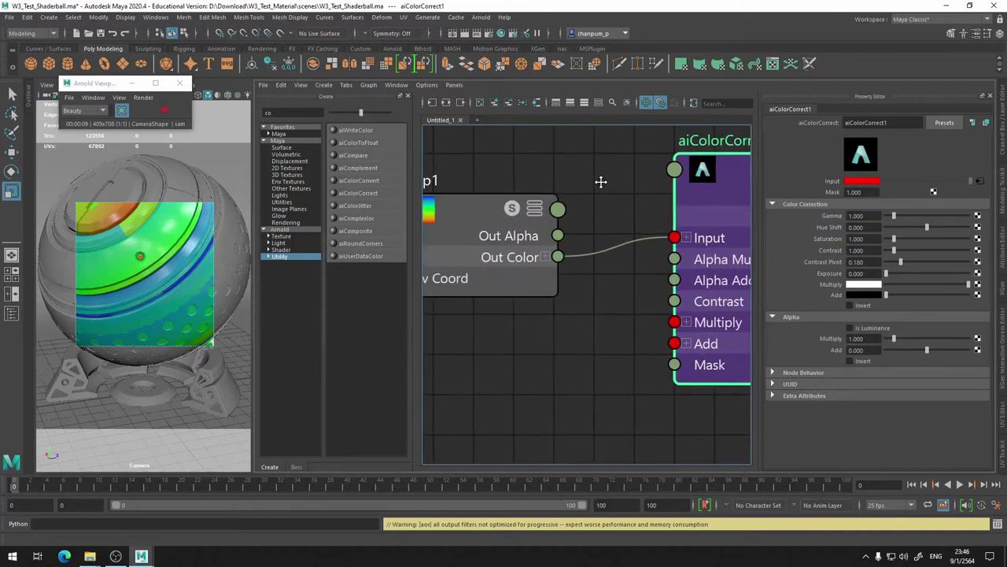
{"action": "middle_click_drag", "start_coordinate": [452, 192], "coordinate": [470, 247], "text": "alt"}
Raise aiColorCorrect1's Hue Shift to 0.342, turning the render purple.
{"action": "middle_click_drag", "start_coordinate": [612, 166], "coordinate": [600, 168], "text": "alt"}
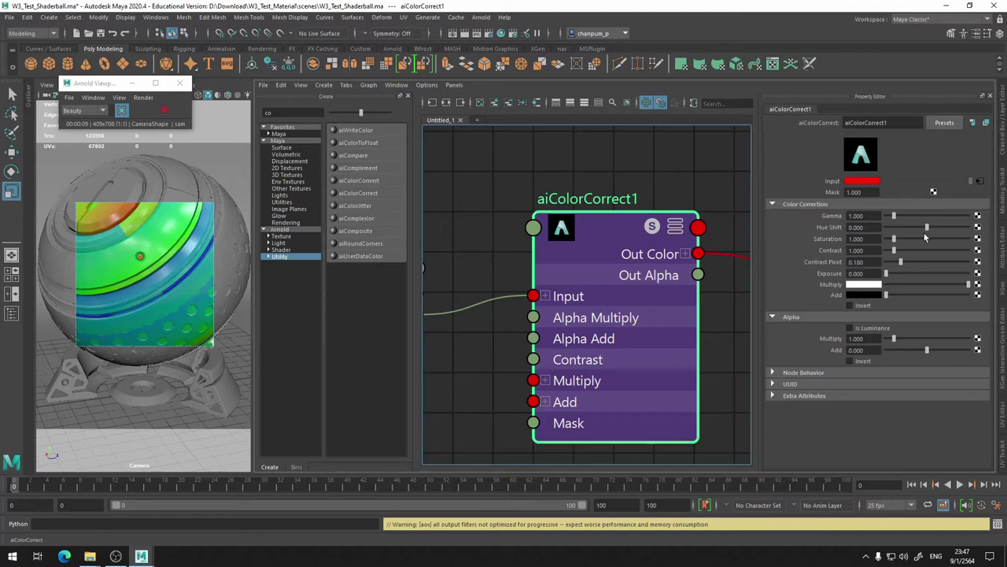
{"action": "middle_click_drag", "start_coordinate": [653, 176], "coordinate": [607, 151], "text": "alt"}
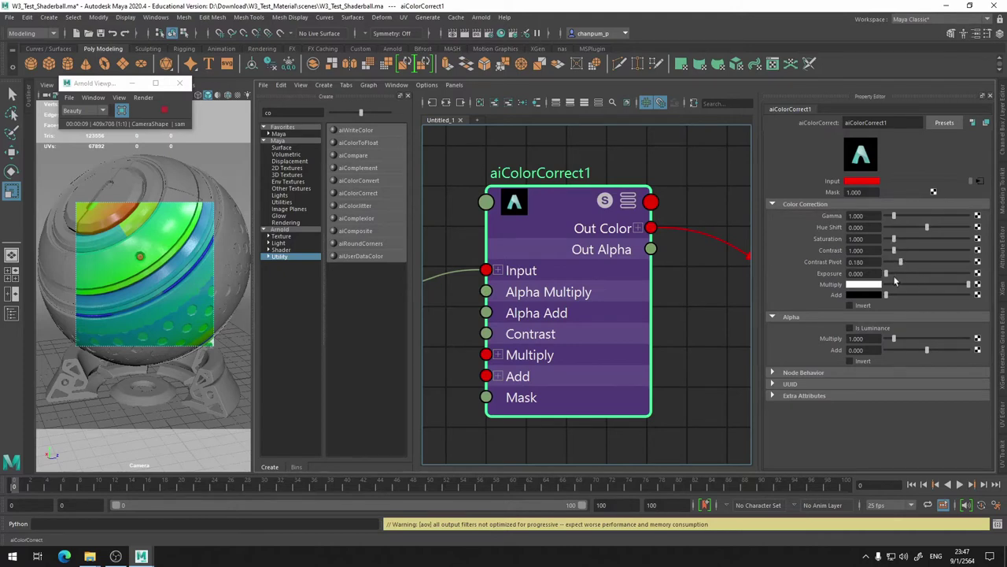
{"action": "mouse_move", "coordinate": [928, 228]}
{"action": "left_mouse_down"}
{"action": "mouse_move", "coordinate": [903, 229]}
{"action": "mouse_move", "coordinate": [944, 227]}
{"action": "mouse_move", "coordinate": [926, 225]}
{"action": "left_mouse_up"}
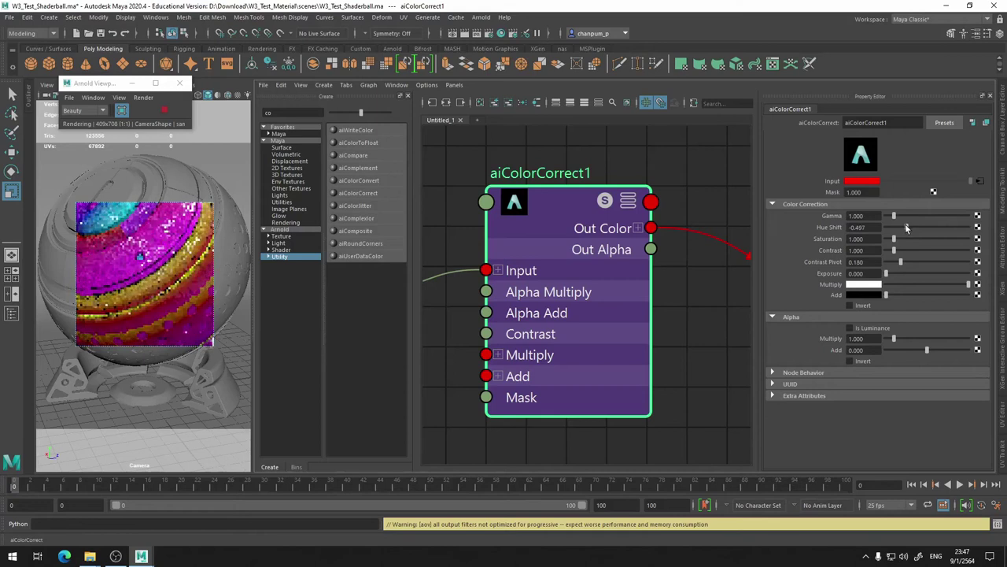
{"action": "left_click_drag", "start_coordinate": [927, 225], "coordinate": [941, 226]}
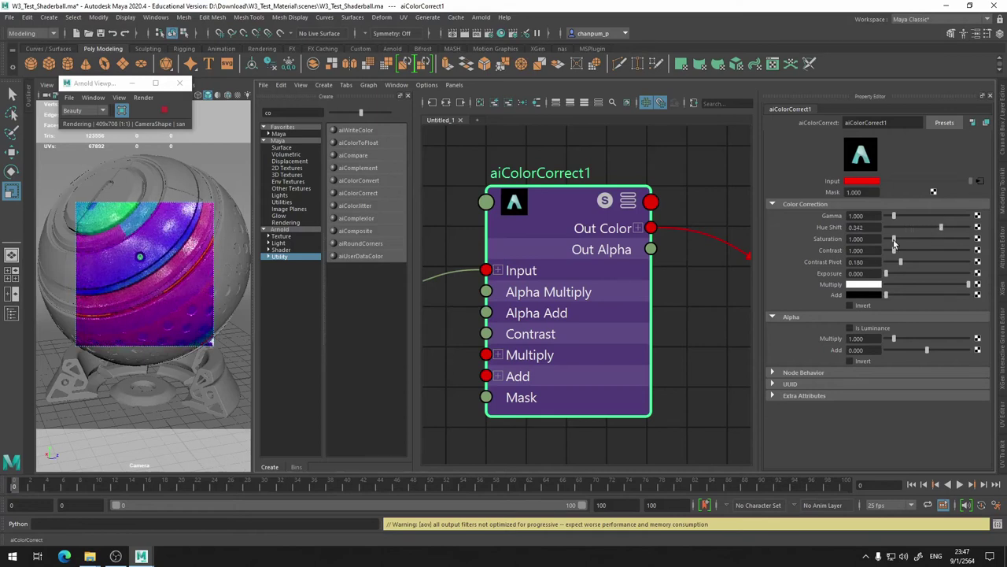
Try Saturation settings ending near 0.839, then raise Contrast and Exposure to 2.387.
{"action": "left_click_drag", "start_coordinate": [894, 239], "coordinate": [904, 240]}
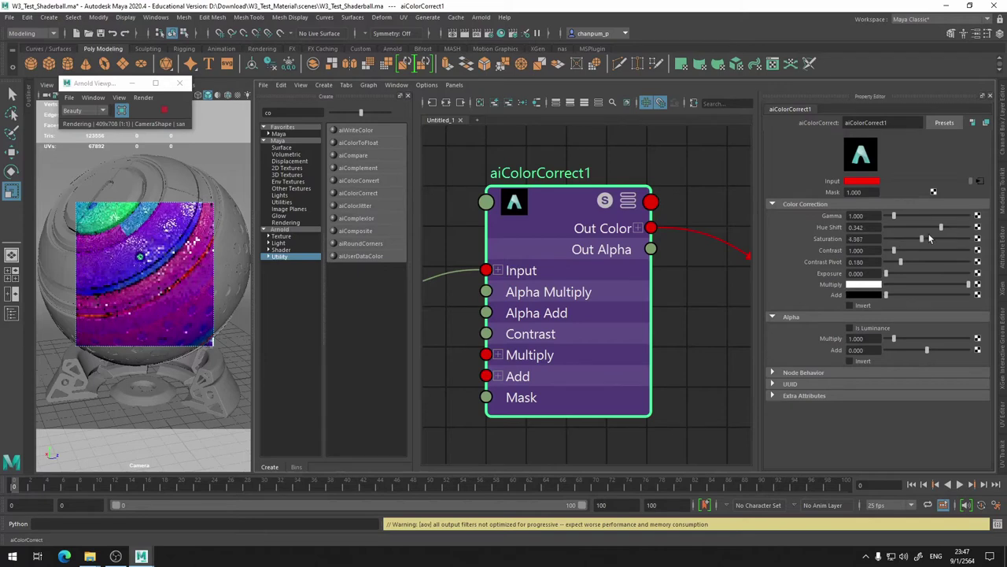
{"action": "mouse_move", "coordinate": [956, 239]}
{"action": "left_mouse_down"}
{"action": "mouse_move", "coordinate": [874, 243]}
{"action": "mouse_move", "coordinate": [887, 239]}
{"action": "left_mouse_up"}
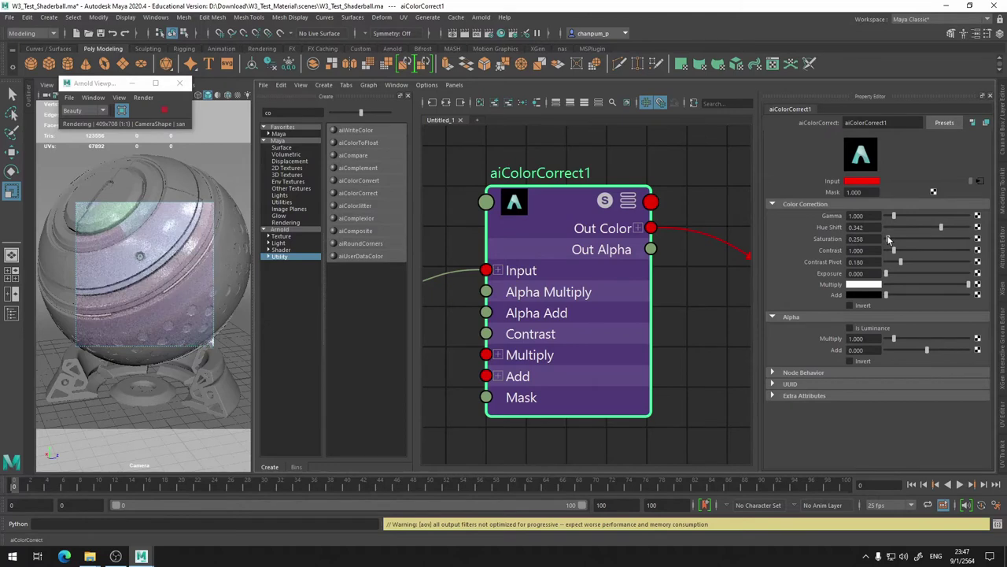
{"action": "left_click_drag", "start_coordinate": [888, 239], "coordinate": [893, 240]}
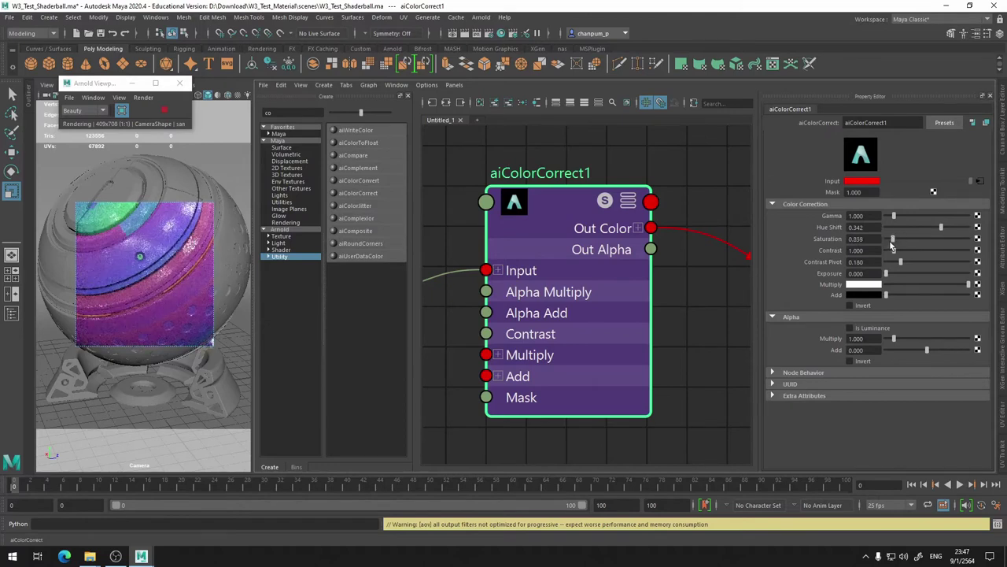
{"action": "mouse_move", "coordinate": [915, 251]}
{"action": "left_mouse_down"}
{"action": "mouse_move", "coordinate": [926, 247]}
{"action": "mouse_move", "coordinate": [894, 251]}
{"action": "left_mouse_up"}
{"action": "left_click_drag", "start_coordinate": [886, 273], "coordinate": [905, 275]}
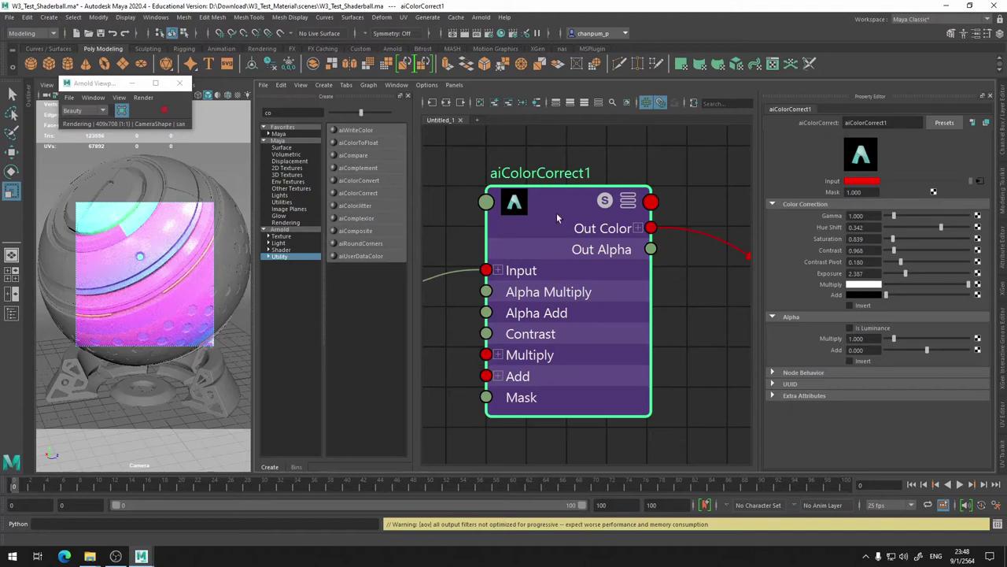
Delete the aiColorCorrect1 node from the shader graph.
{"action": "middle_click_drag", "start_coordinate": [458, 231], "coordinate": [694, 206]}
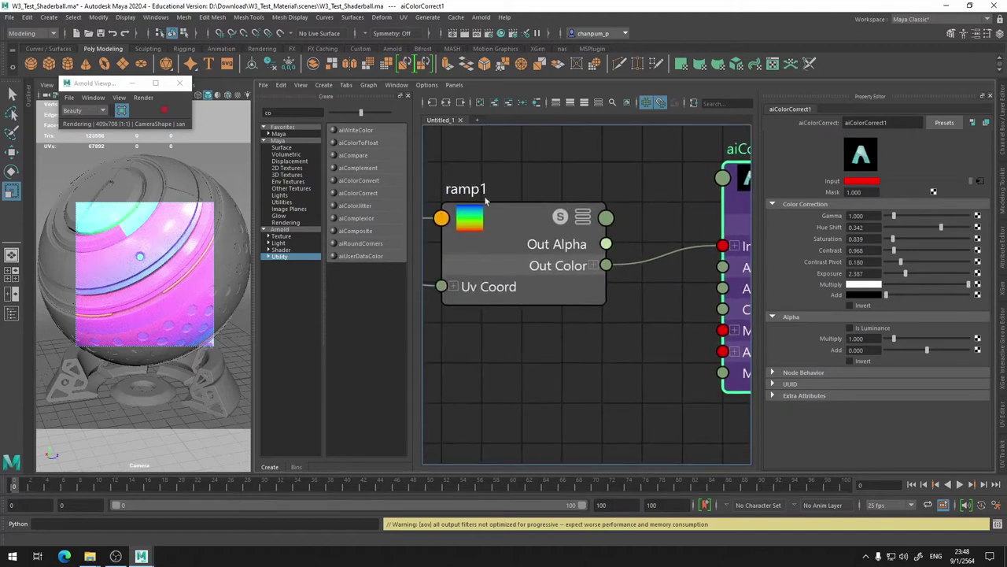
{"action": "mouse_move", "coordinate": [637, 183]}
{"action": "middle_mouse_down"}
{"action": "mouse_move", "coordinate": [480, 223]}
{"action": "mouse_move", "coordinate": [377, 210]}
{"action": "middle_mouse_up"}
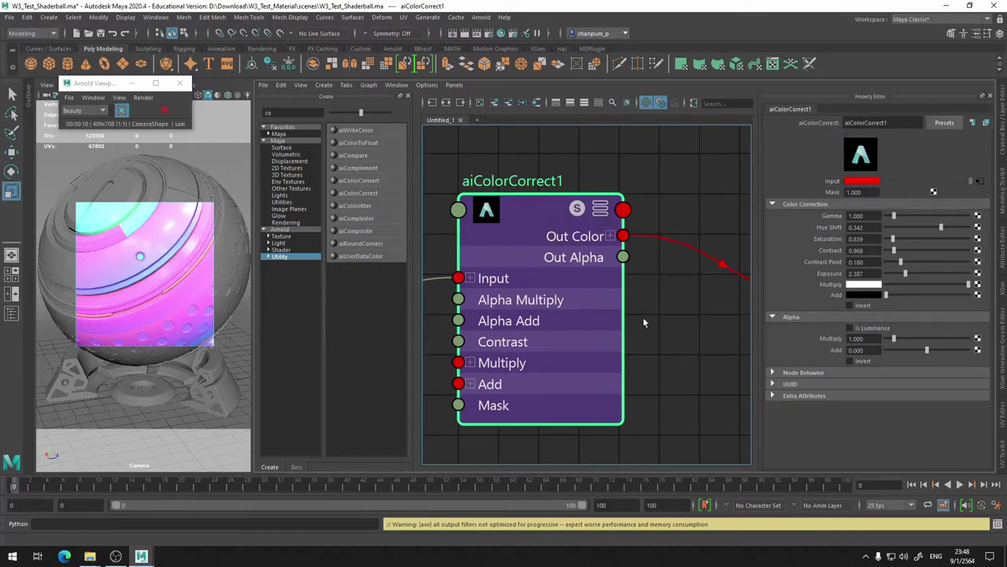
{"action": "middle_click_drag", "start_coordinate": [684, 334], "coordinate": [729, 293]}
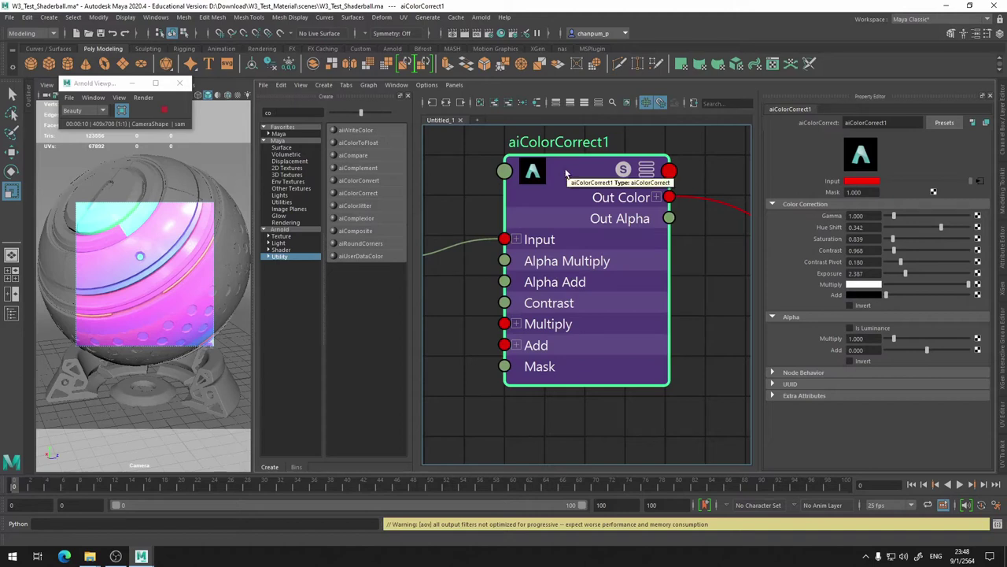
{"action": "key", "text": "Delete"}
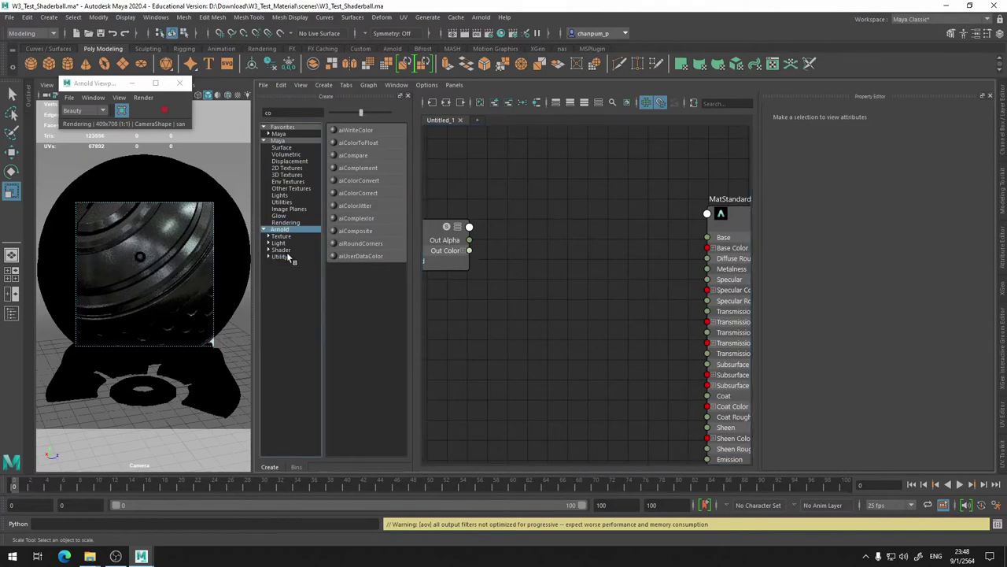
Clear the 'co' filter, widen the Arnold > Utility list, and add an aiComposite node.
{"action": "left_click", "coordinate": [295, 113]}
{"action": "key", "text": "BackSpace"}
{"action": "key", "text": "BackSpace"}
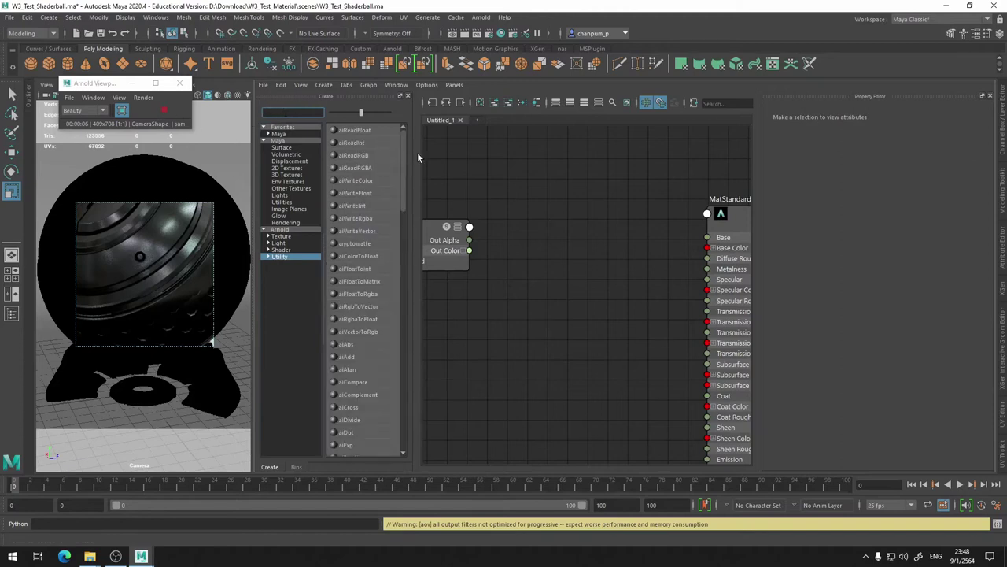
{"action": "left_click_drag", "start_coordinate": [415, 157], "coordinate": [439, 223]}
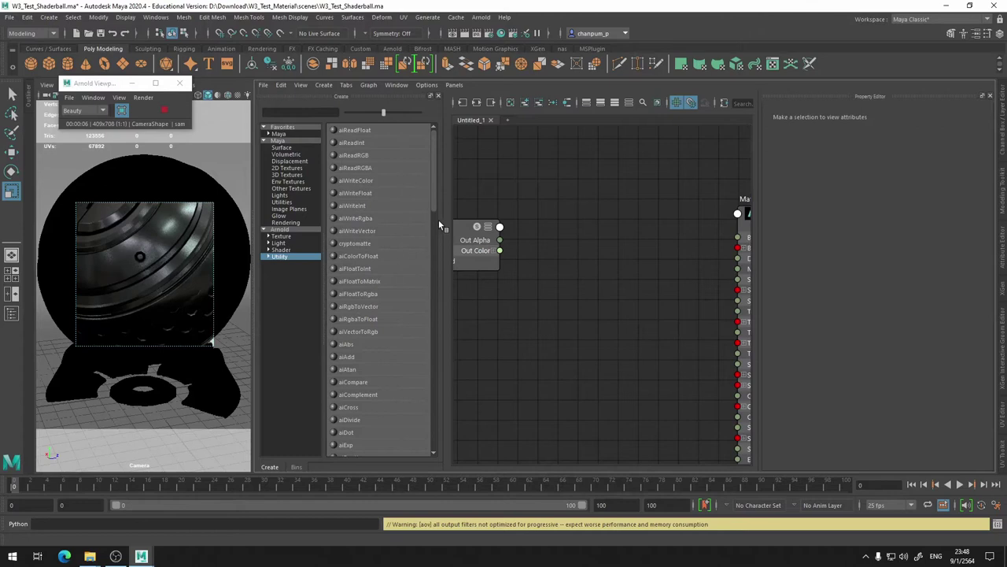
{"action": "left_click_drag", "start_coordinate": [432, 193], "coordinate": [434, 245]}
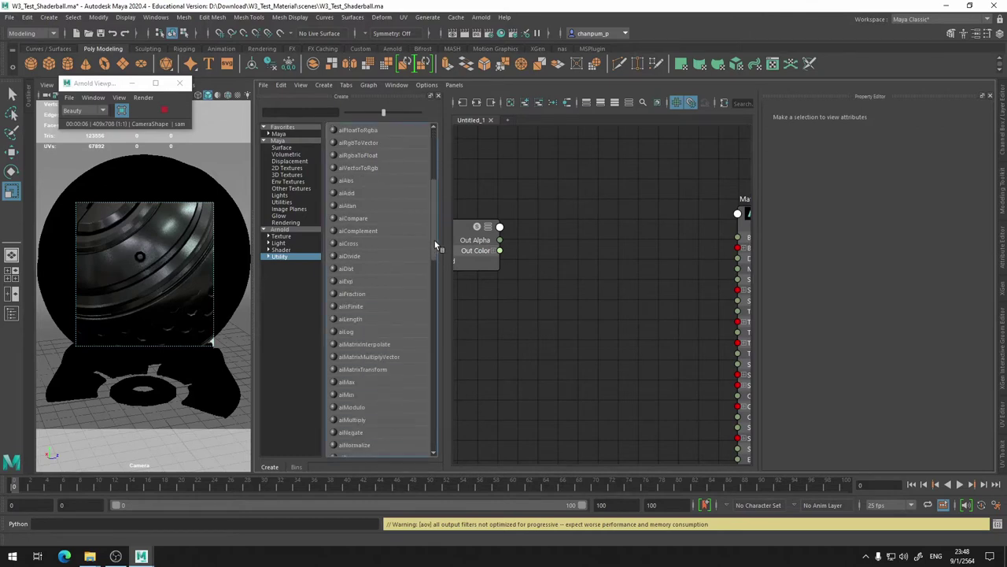
{"action": "left_click_drag", "start_coordinate": [435, 246], "coordinate": [438, 329]}
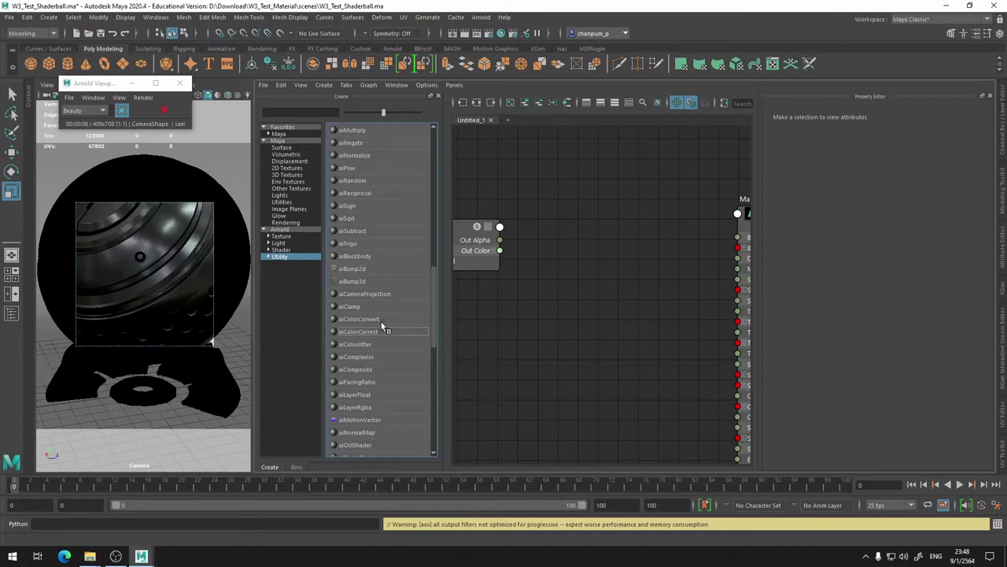
{"action": "left_click_drag", "start_coordinate": [387, 330], "coordinate": [386, 381]}
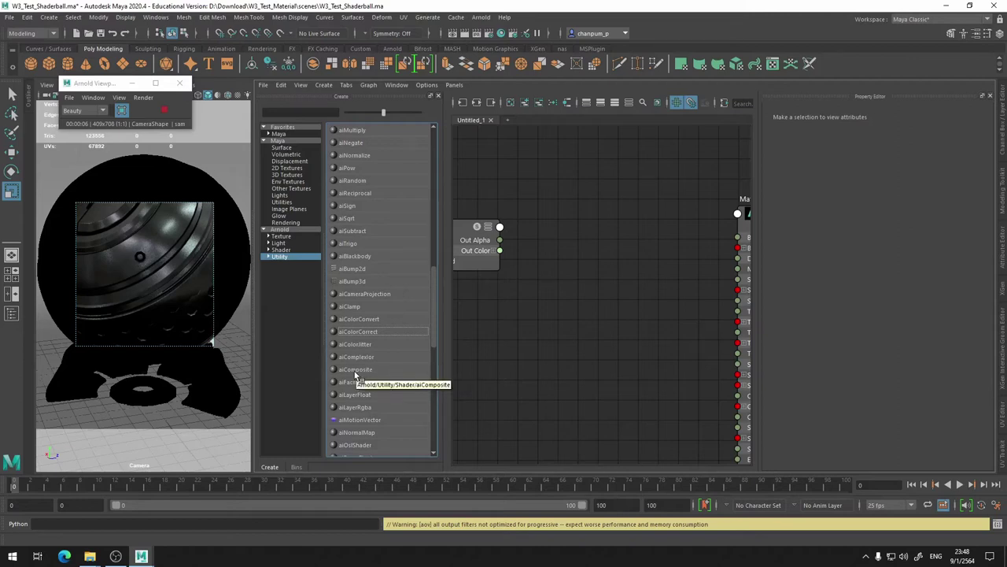
{"action": "left_click", "coordinate": [355, 371]}
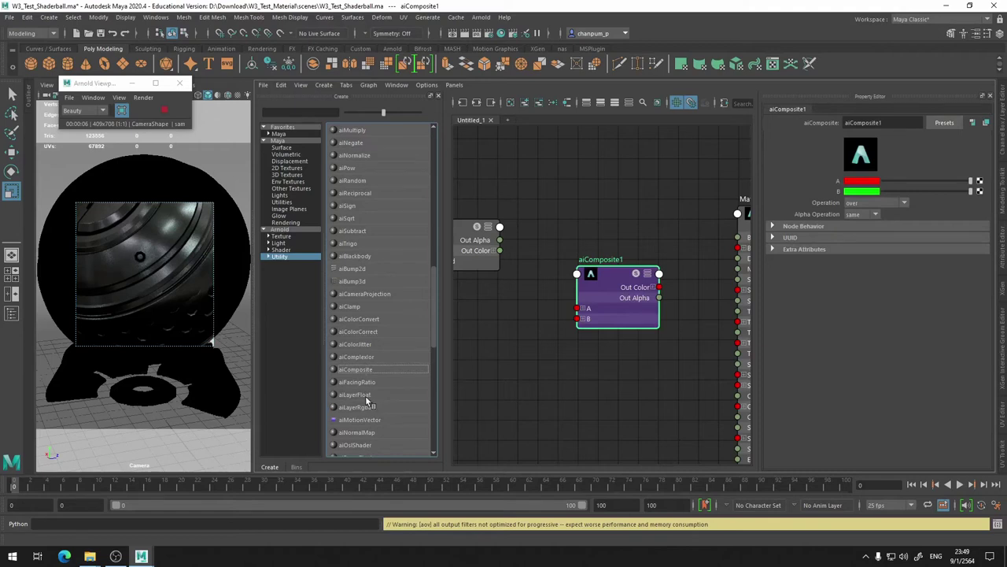
Add aiLayerFloat, aiLayerRgba and aiRange utility nodes to the graph.
{"action": "left_click", "coordinate": [365, 395]}
{"action": "left_click", "coordinate": [367, 407]}
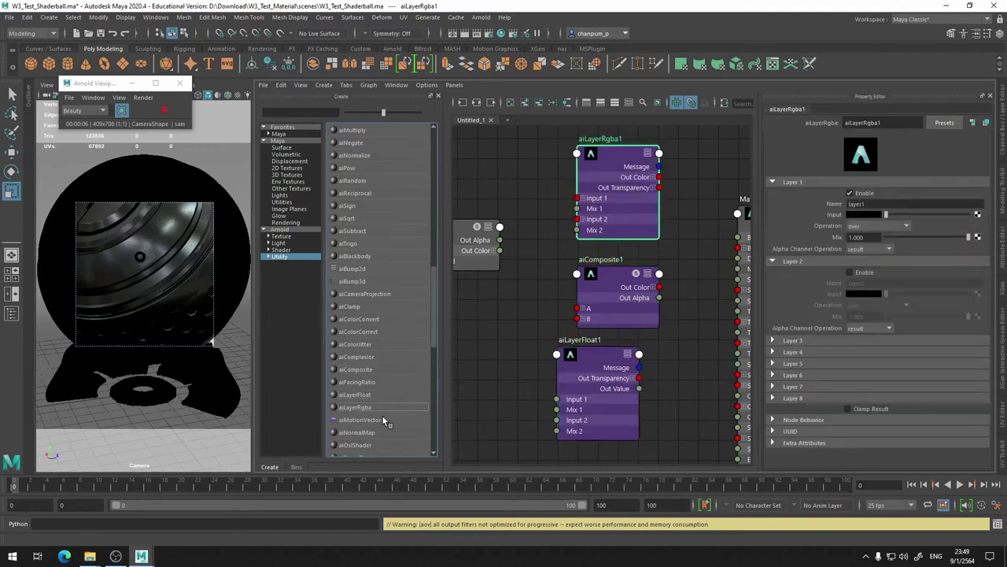
{"action": "scroll", "coordinate": [372, 376], "scroll_direction": "down", "scroll_amount": 1}
{"action": "scroll", "coordinate": [394, 391], "scroll_direction": "down", "scroll_amount": 2}
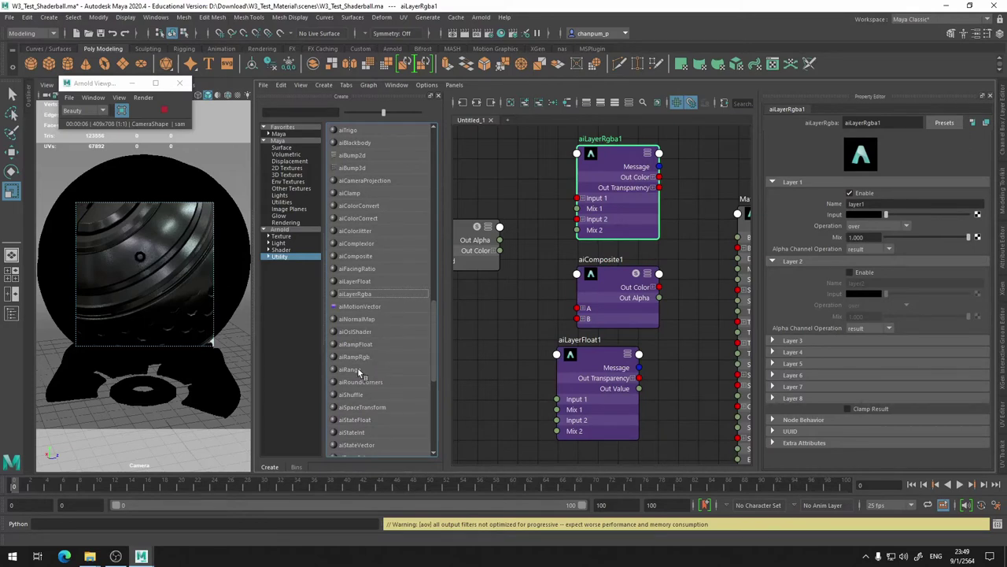
{"action": "left_click", "coordinate": [352, 369]}
Scroll back up the Create list and show the Arnold shader nodes.
{"action": "scroll", "coordinate": [368, 347], "scroll_direction": "down", "scroll_amount": 4}
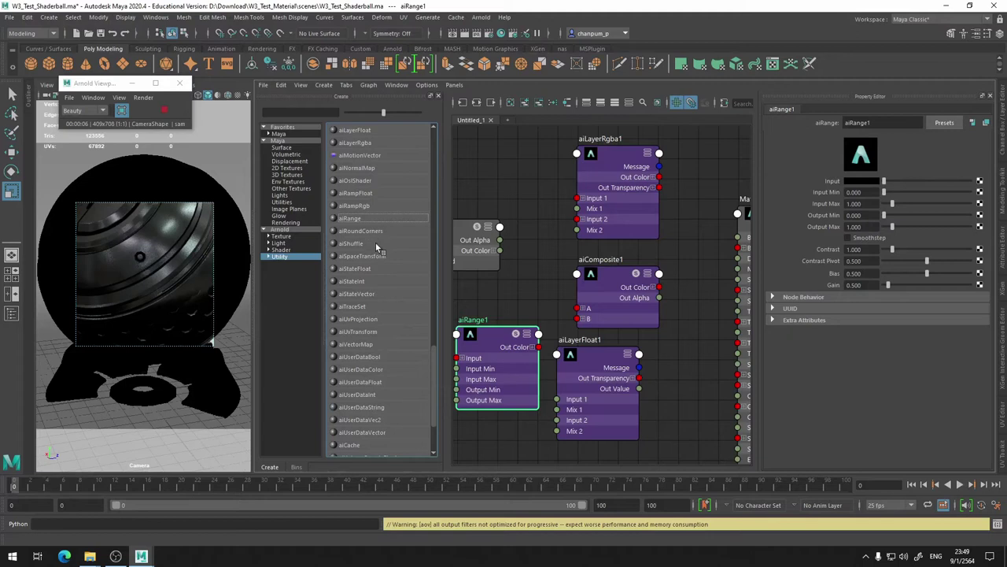
{"action": "scroll", "coordinate": [375, 404], "scroll_direction": "down", "scroll_amount": 1}
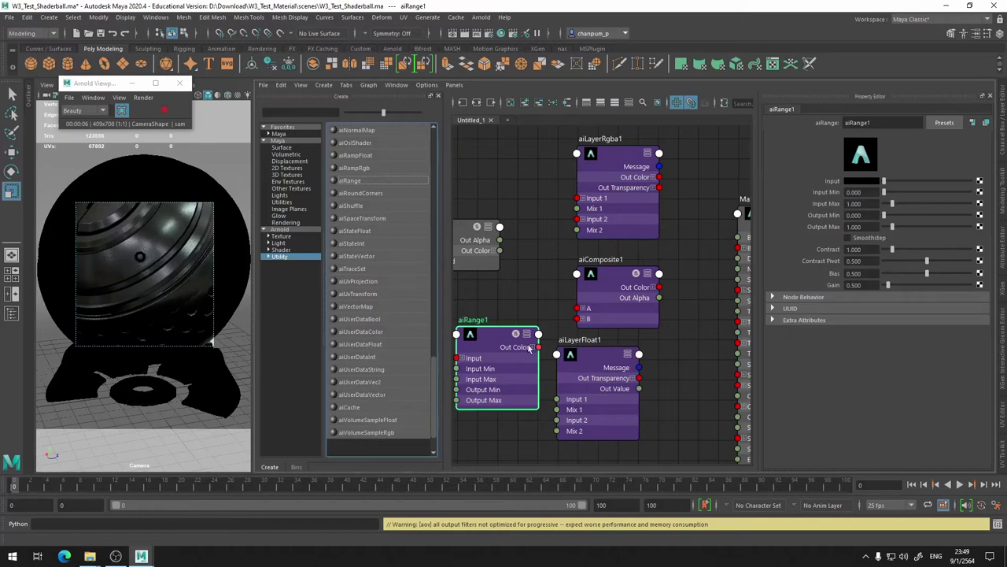
{"action": "scroll", "coordinate": [379, 257], "scroll_direction": "up", "scroll_amount": 3}
{"action": "scroll", "coordinate": [379, 257], "scroll_direction": "up", "scroll_amount": 3}
{"action": "scroll", "coordinate": [379, 257], "scroll_direction": "up", "scroll_amount": 4}
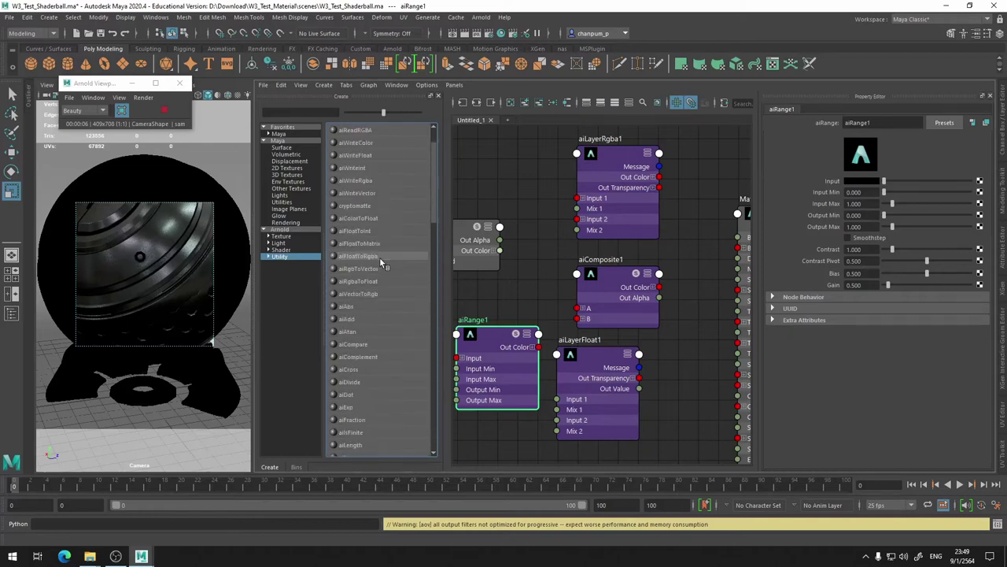
{"action": "left_click", "coordinate": [281, 250]}
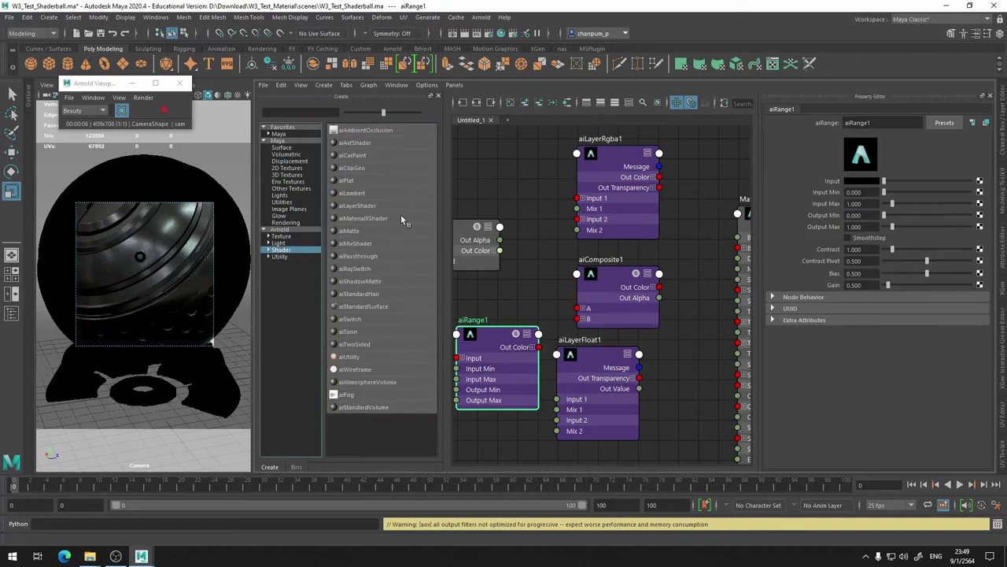
Rearrange the shader network into a tidy column layout.
{"action": "left_click", "coordinate": [554, 104]}
{"action": "scroll", "coordinate": [583, 279], "scroll_direction": "up", "scroll_amount": 5}
{"action": "middle_click_drag", "start_coordinate": [608, 305], "coordinate": [417, 257], "text": "alt"}
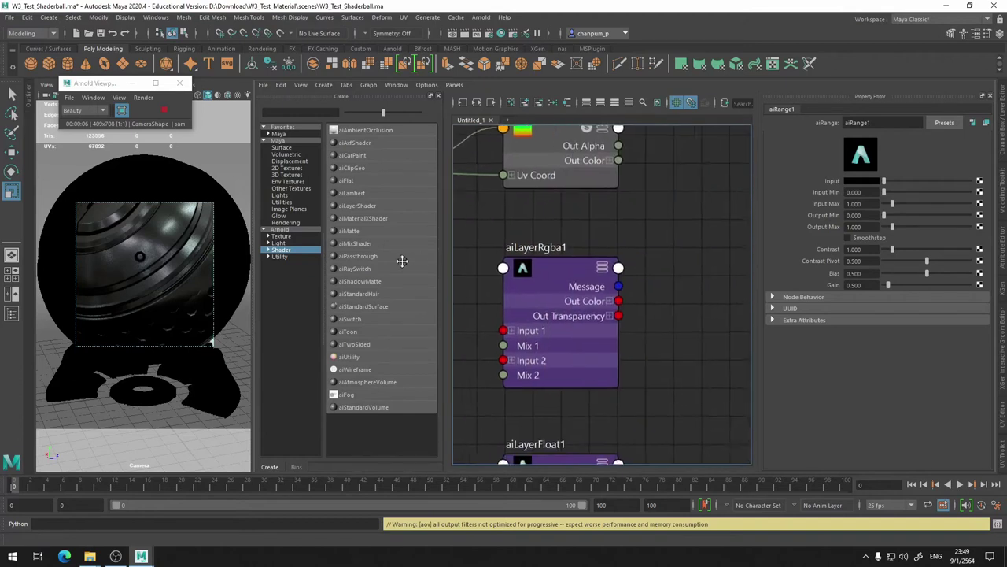
{"action": "scroll", "coordinate": [664, 284], "scroll_direction": "down", "scroll_amount": 3}
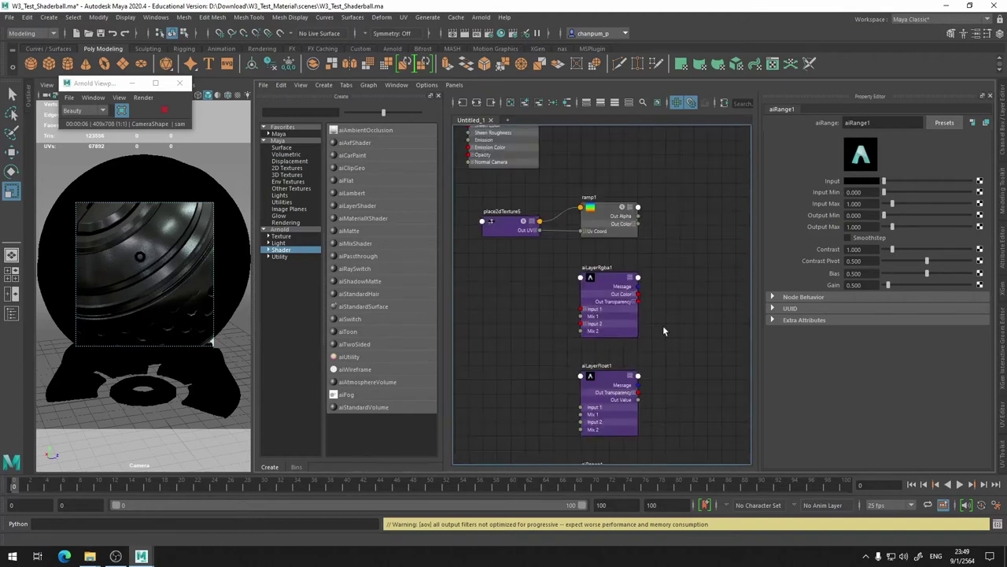
{"action": "middle_click_drag", "start_coordinate": [662, 325], "coordinate": [724, 310], "text": "alt"}
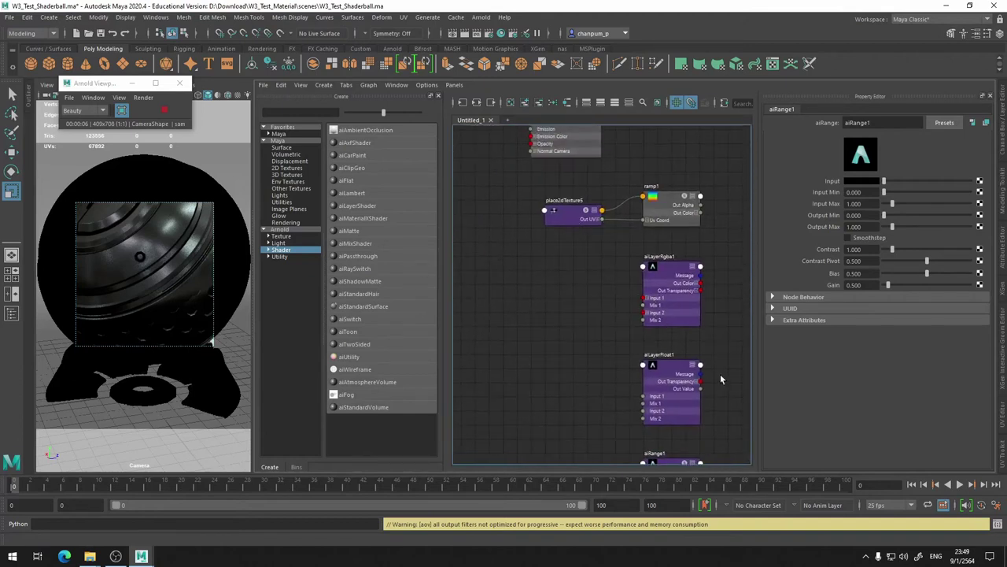
Move aiRange1 up beside ramp1 near the top of the texture chain.
{"action": "middle_click_drag", "start_coordinate": [676, 344], "coordinate": [535, 197], "text": "alt"}
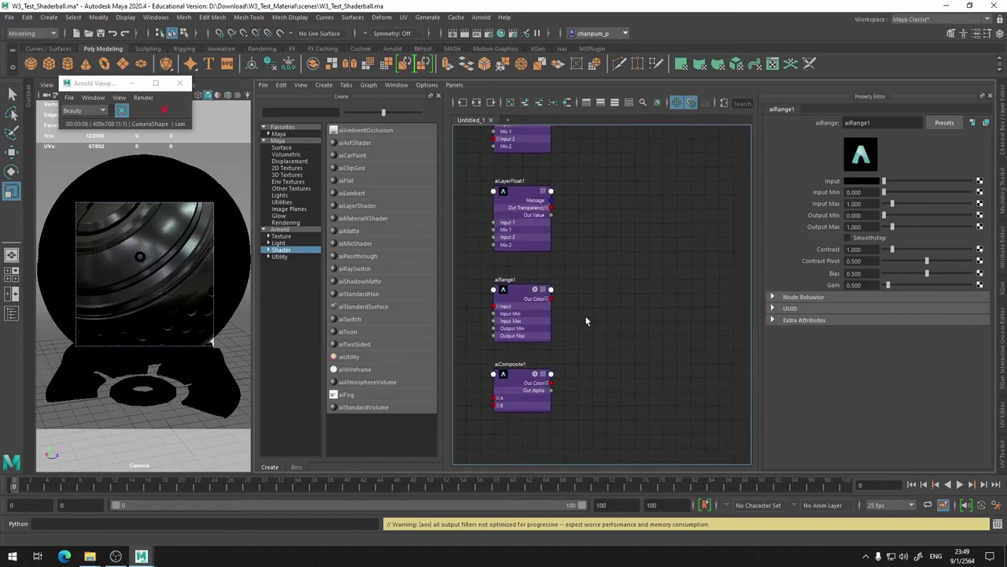
{"action": "middle_click_drag", "start_coordinate": [590, 317], "coordinate": [633, 429], "text": "alt"}
{"action": "left_click_drag", "start_coordinate": [566, 419], "coordinate": [678, 163]}
{"action": "middle_click_drag", "start_coordinate": [630, 251], "coordinate": [632, 340], "text": "alt"}
Zoom out to the whole network and select ramp1 and place2dTexture5 together.
{"action": "scroll", "coordinate": [619, 252], "scroll_direction": "up", "scroll_amount": 3}
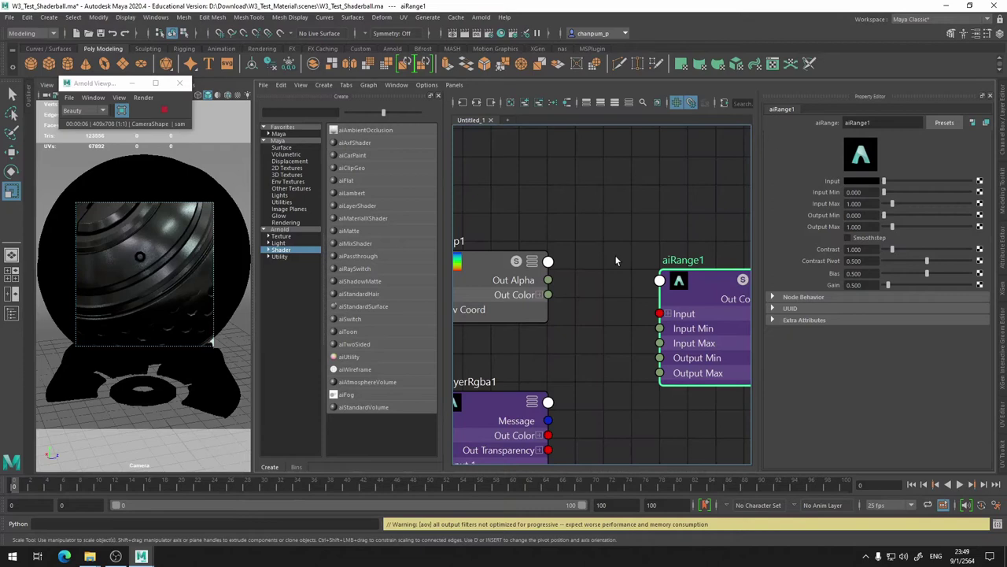
{"action": "scroll", "coordinate": [614, 257], "scroll_direction": "down", "scroll_amount": 3}
{"action": "scroll", "coordinate": [673, 226], "scroll_direction": "up", "scroll_amount": 2}
{"action": "scroll", "coordinate": [674, 232], "scroll_direction": "down", "scroll_amount": 5}
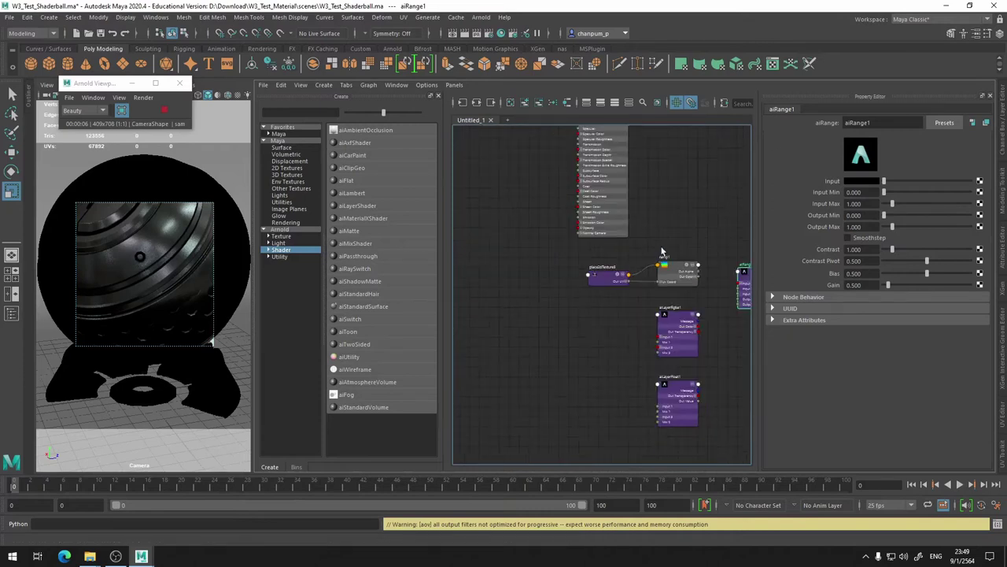
{"action": "middle_click_drag", "start_coordinate": [669, 279], "coordinate": [699, 378], "text": "alt"}
{"action": "left_click_drag", "start_coordinate": [653, 375], "coordinate": [582, 378]}
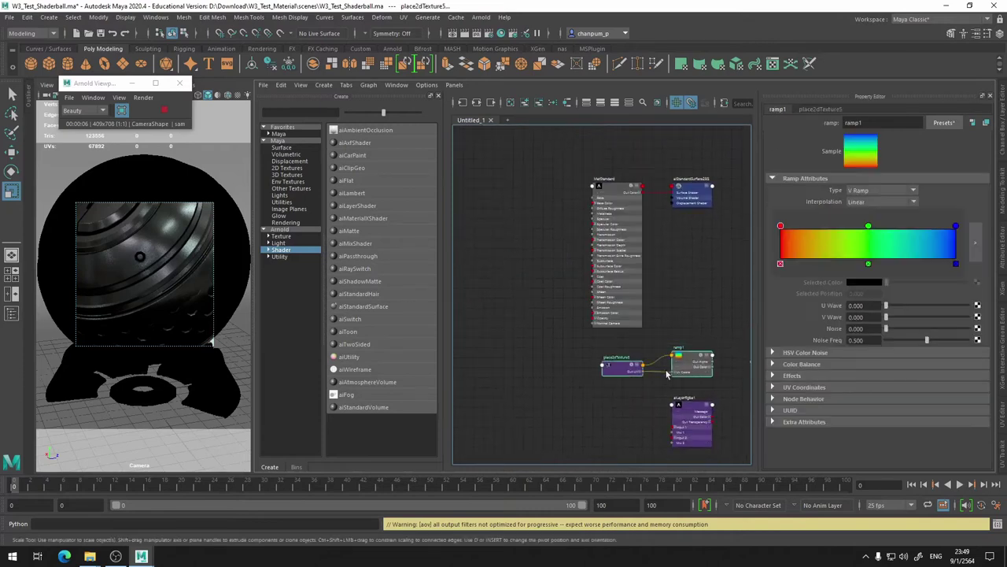
Move ramp1 and place2dTexture5 to the graph's top-left and select aiRange1.
{"action": "left_click_drag", "start_coordinate": [686, 370], "coordinate": [470, 201]}
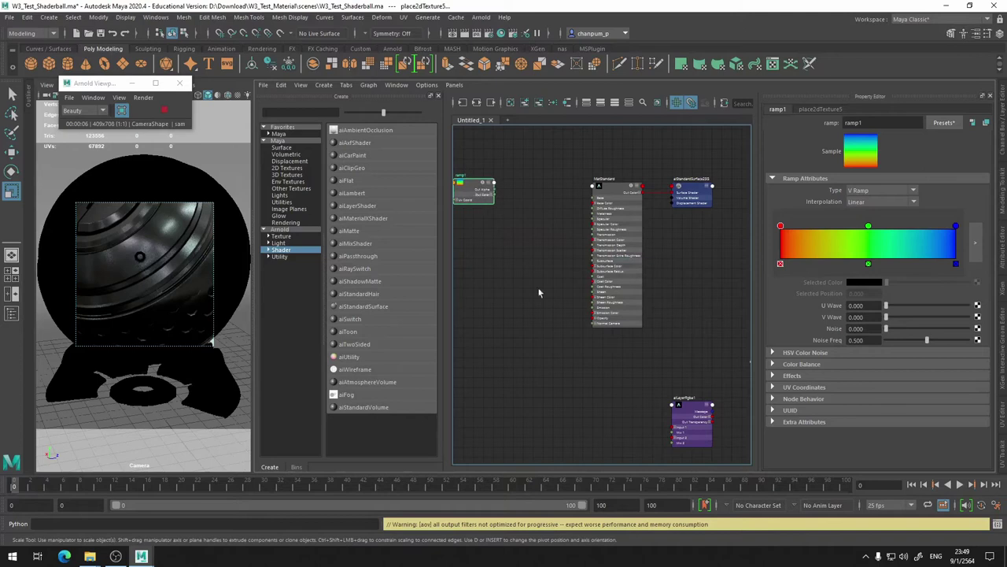
{"action": "middle_click_drag", "start_coordinate": [519, 255], "coordinate": [409, 232], "text": "alt"}
{"action": "left_click", "coordinate": [468, 196]}
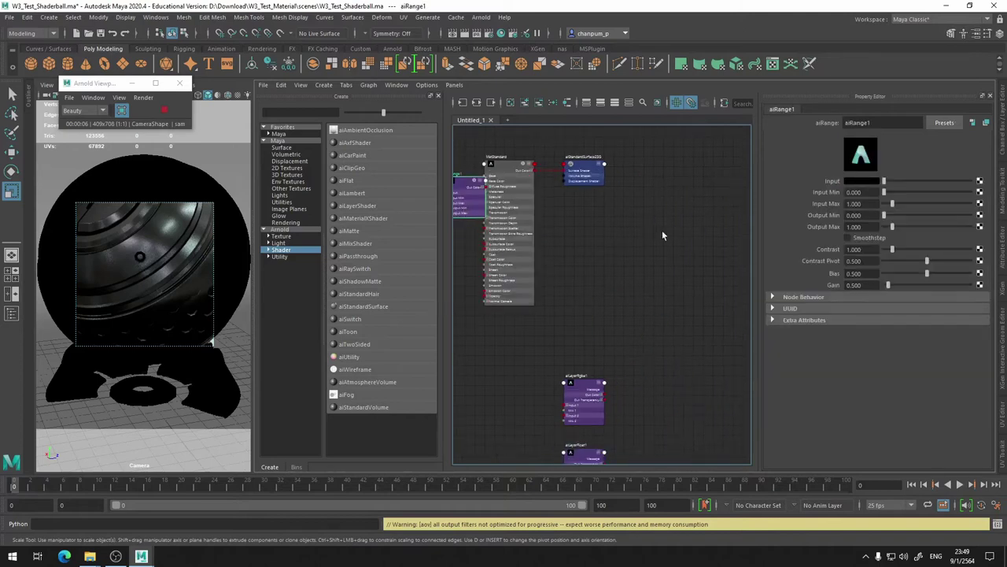
{"action": "middle_click_drag", "start_coordinate": [472, 165], "coordinate": [582, 220], "text": "alt"}
{"action": "scroll", "coordinate": [529, 214], "scroll_direction": "up", "scroll_amount": 5}
{"action": "scroll", "coordinate": [591, 233], "scroll_direction": "down", "scroll_amount": 3}
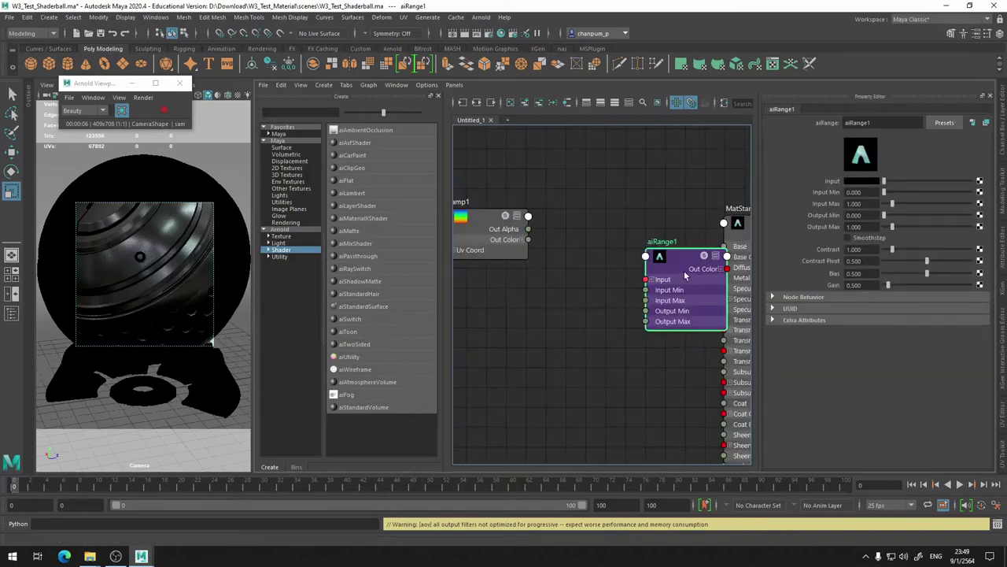
{"action": "middle_click_drag", "start_coordinate": [685, 274], "coordinate": [629, 223], "text": "alt"}
{"action": "scroll", "coordinate": [551, 240], "scroll_direction": "up", "scroll_amount": 4}
{"action": "scroll", "coordinate": [549, 235], "scroll_direction": "down", "scroll_amount": 2}
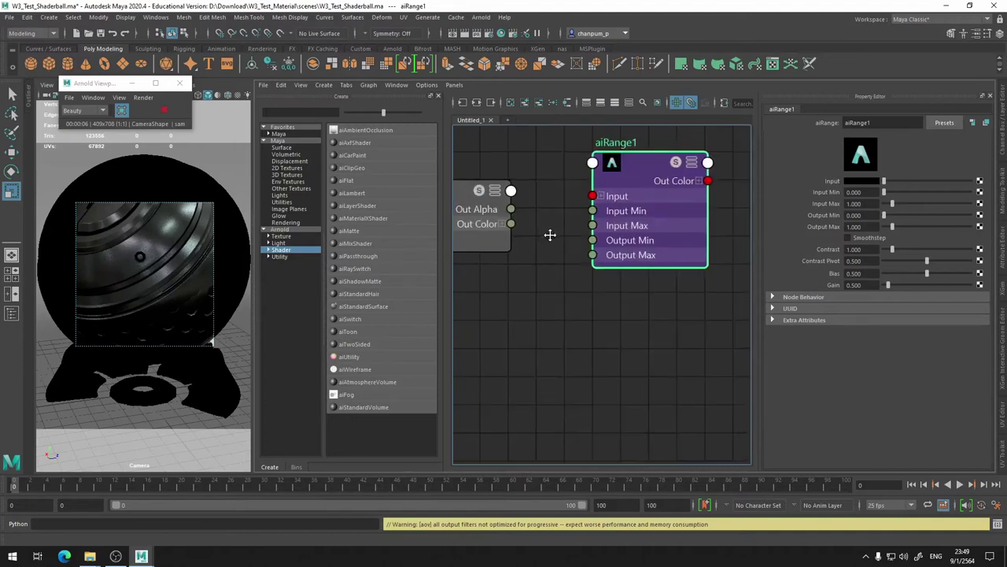
Connect ramp1 Out Color to aiRange1 Input, and aiRange1 Out Color to MatStandard Base Color.
{"action": "middle_click_drag", "start_coordinate": [550, 234], "coordinate": [559, 253], "text": "alt"}
{"action": "left_click_drag", "start_coordinate": [520, 243], "coordinate": [603, 215]}
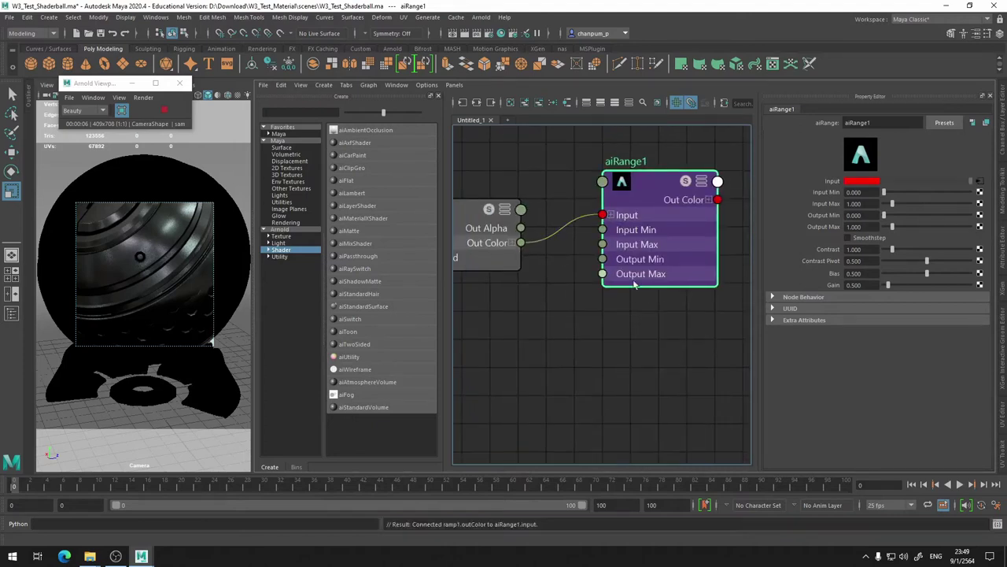
{"action": "middle_click_drag", "start_coordinate": [738, 224], "coordinate": [561, 250], "text": "alt"}
{"action": "left_click_drag", "start_coordinate": [542, 224], "coordinate": [622, 292]}
{"action": "middle_click_drag", "start_coordinate": [613, 186], "coordinate": [723, 123], "text": "alt"}
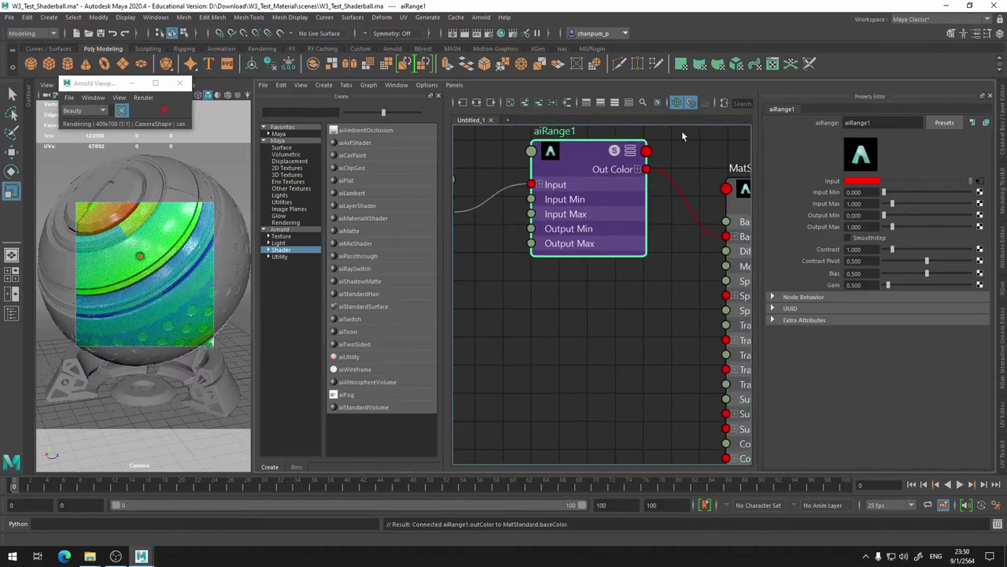
{"action": "middle_click_drag", "start_coordinate": [580, 294], "coordinate": [587, 229], "text": "alt"}
{"action": "mouse_move", "coordinate": [587, 229]}
{"action": "left_mouse_down"}
{"action": "mouse_move", "coordinate": [587, 257]}
{"action": "mouse_move", "coordinate": [616, 258]}
{"action": "left_mouse_up"}
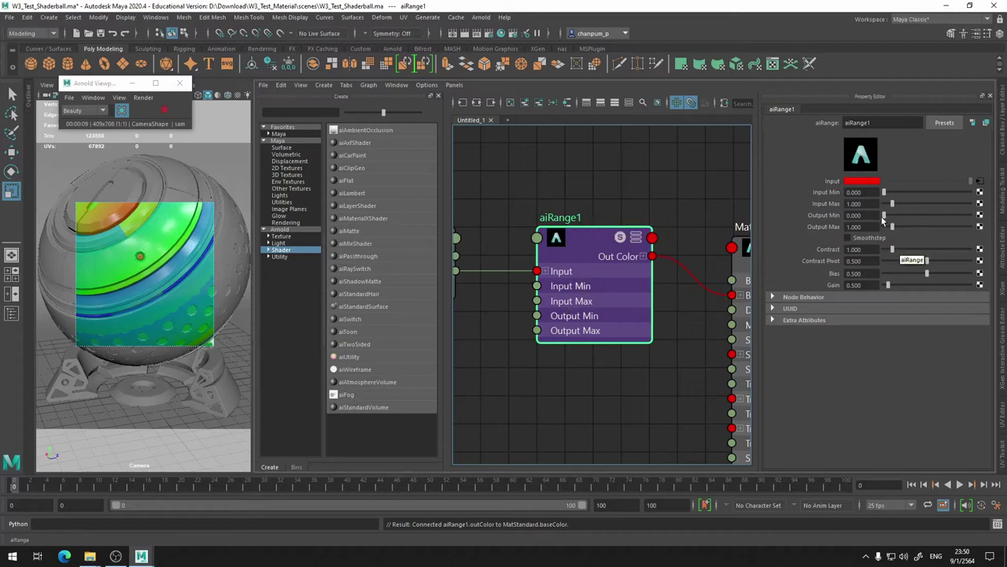
{"action": "left_click_drag", "start_coordinate": [894, 228], "coordinate": [924, 227]}
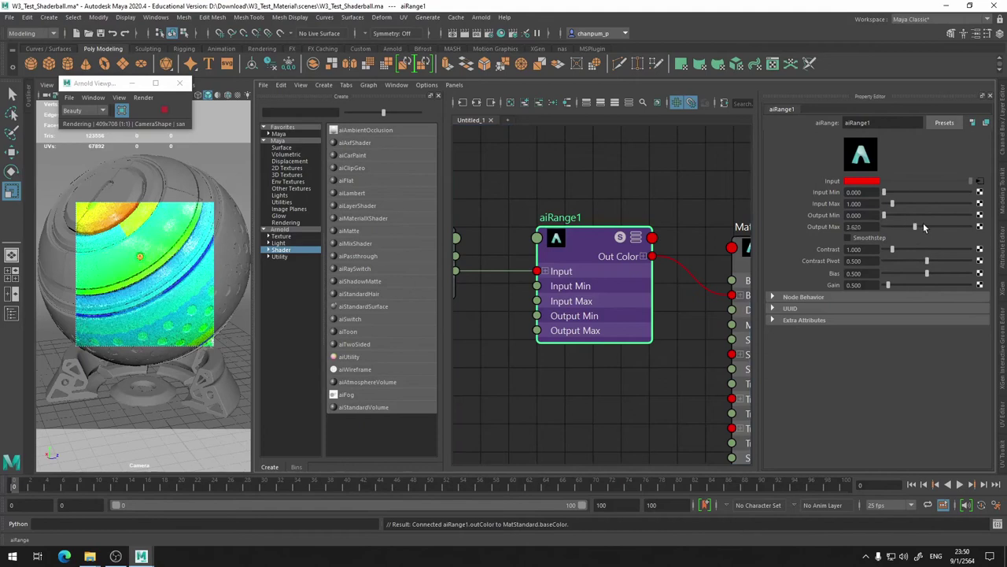
{"action": "mouse_move", "coordinate": [924, 226]}
{"action": "left_mouse_down"}
{"action": "mouse_move", "coordinate": [901, 228]}
{"action": "mouse_move", "coordinate": [931, 229]}
{"action": "left_mouse_up"}
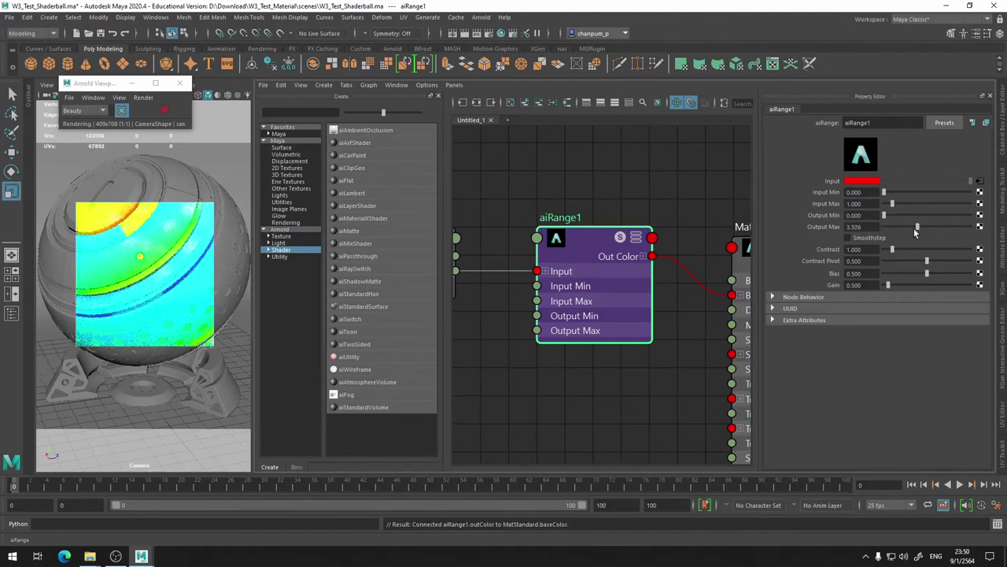
{"action": "left_click_drag", "start_coordinate": [915, 228], "coordinate": [933, 228]}
{"action": "key", "text": "ctrl+z"}
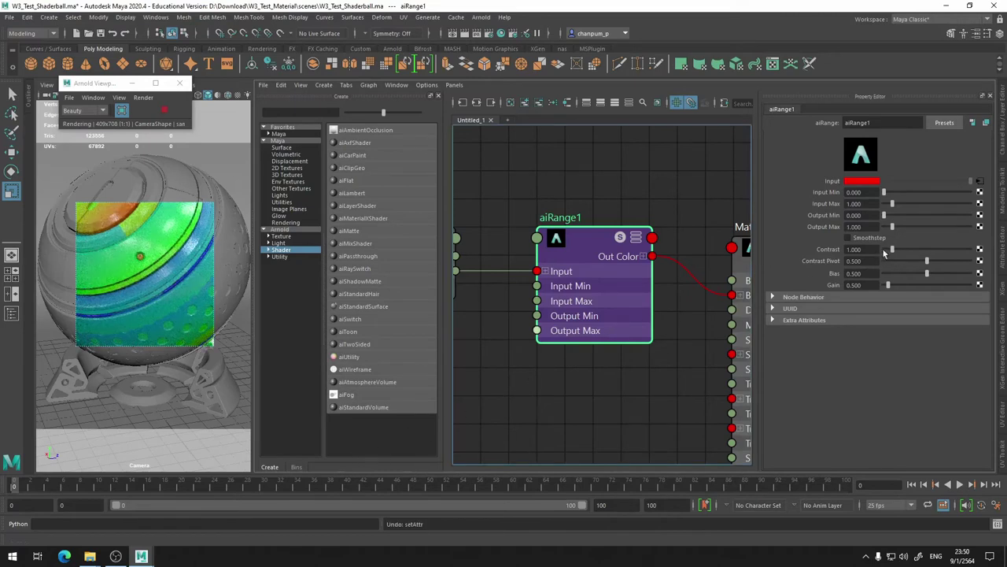
{"action": "left_click_drag", "start_coordinate": [893, 249], "coordinate": [925, 254]}
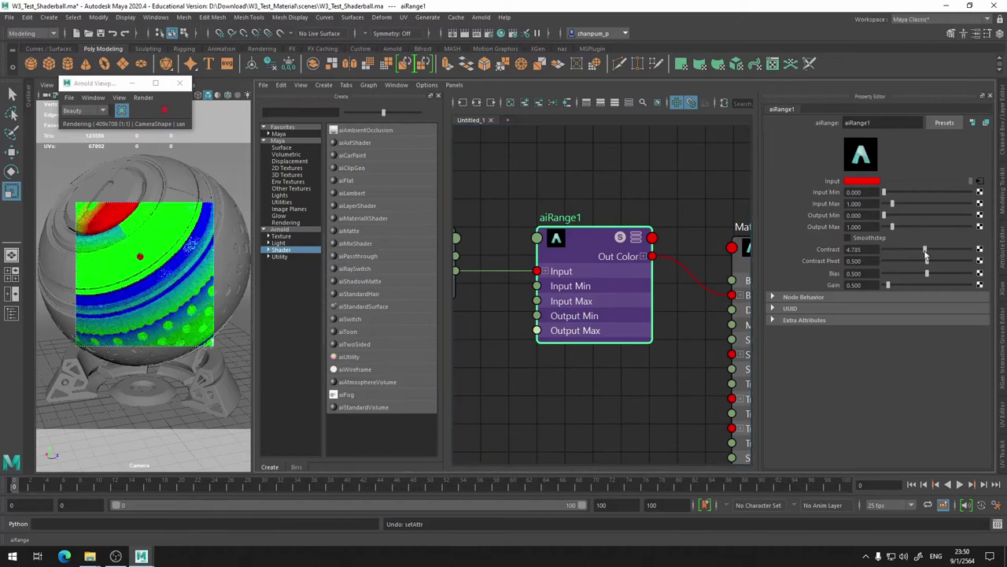
{"action": "key", "text": "ctrl+z"}
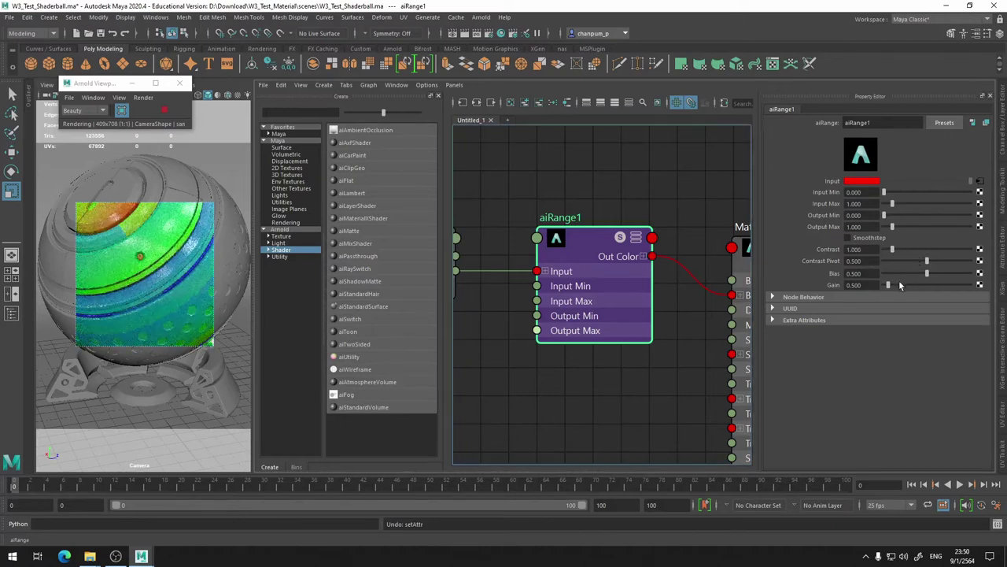
{"action": "left_click_drag", "start_coordinate": [889, 284], "coordinate": [889, 288]}
{"action": "key", "text": "ctrl+z"}
{"action": "left_click_drag", "start_coordinate": [927, 274], "coordinate": [896, 275]}
{"action": "key", "text": "ctrl+z"}
Try aiRange1's Output Min, return it to 0.000, and raise Output Max to 3.313.
{"action": "left_click_drag", "start_coordinate": [883, 215], "coordinate": [889, 216]}
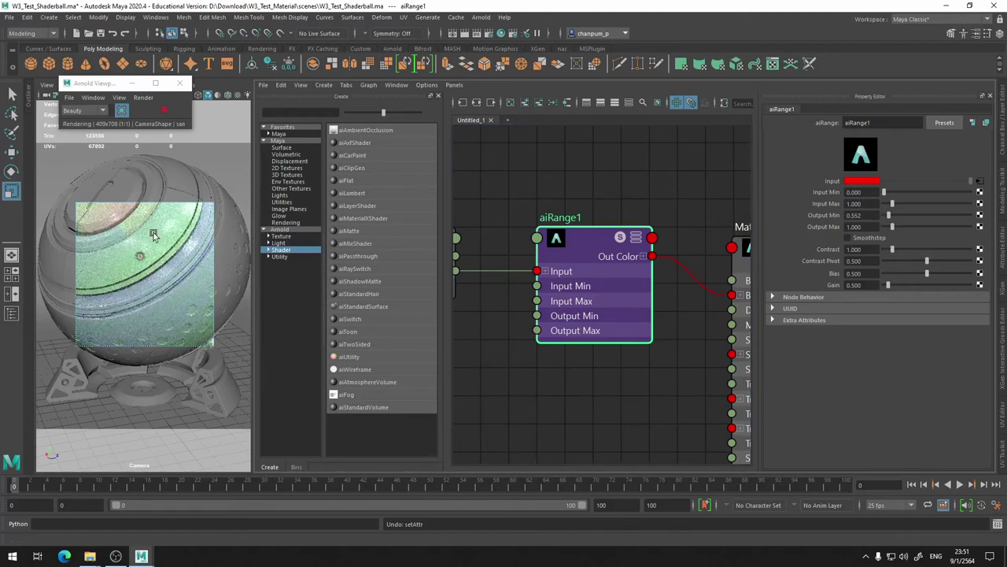
{"action": "left_click_drag", "start_coordinate": [890, 217], "coordinate": [866, 221]}
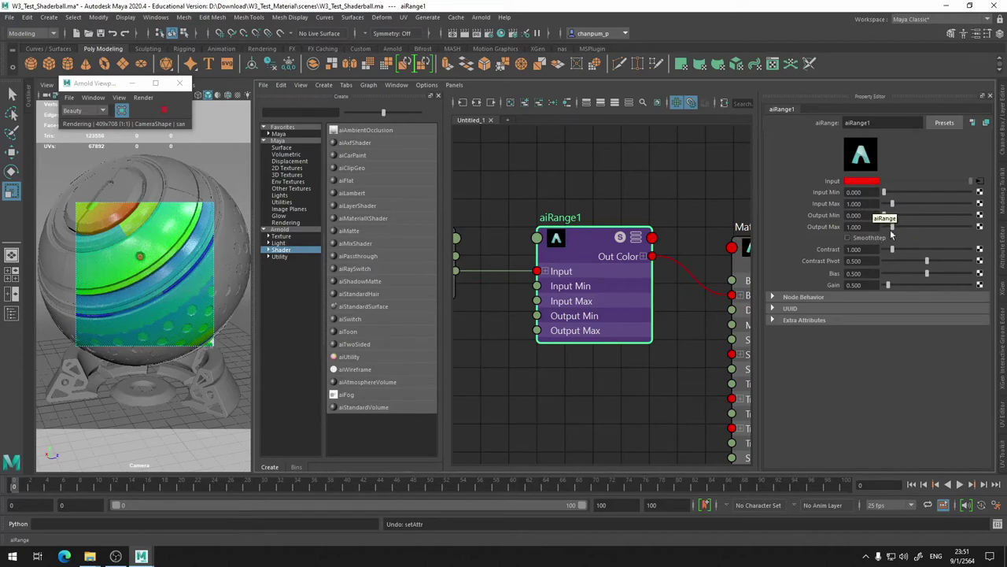
{"action": "left_click_drag", "start_coordinate": [892, 227], "coordinate": [913, 230]}
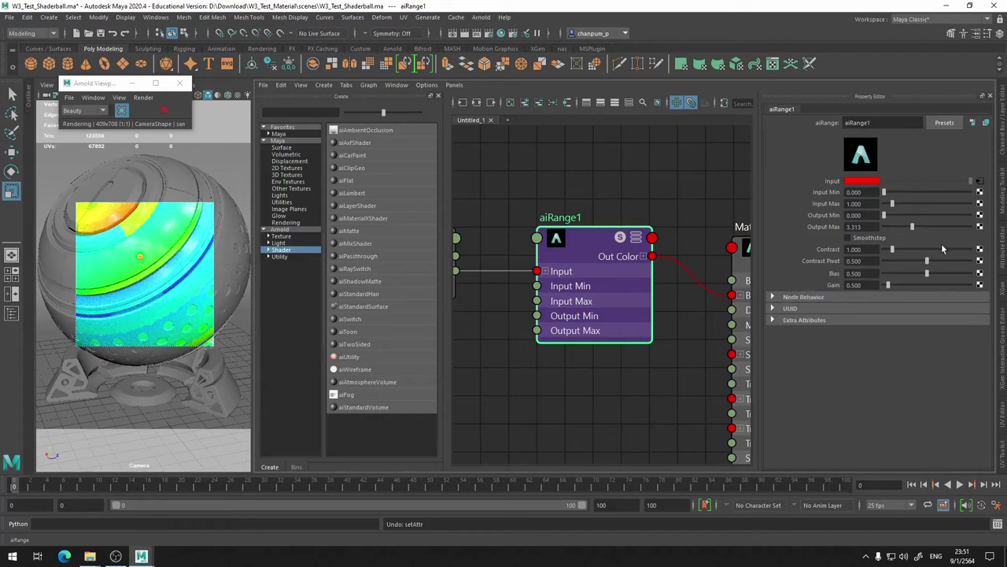
{"action": "middle_click_drag", "start_coordinate": [630, 191], "coordinate": [673, 176], "text": "alt"}
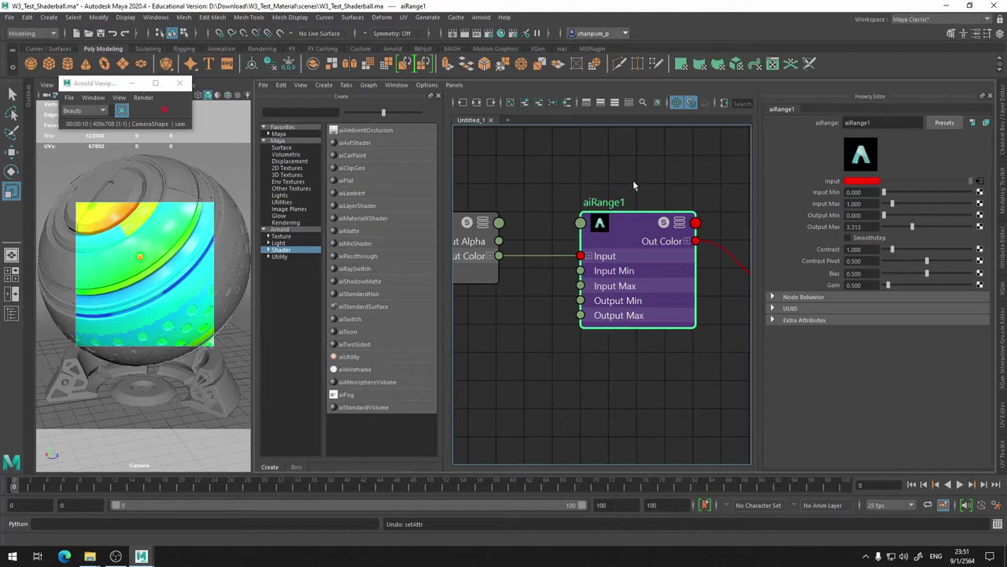
{"action": "left_click", "coordinate": [666, 166]}
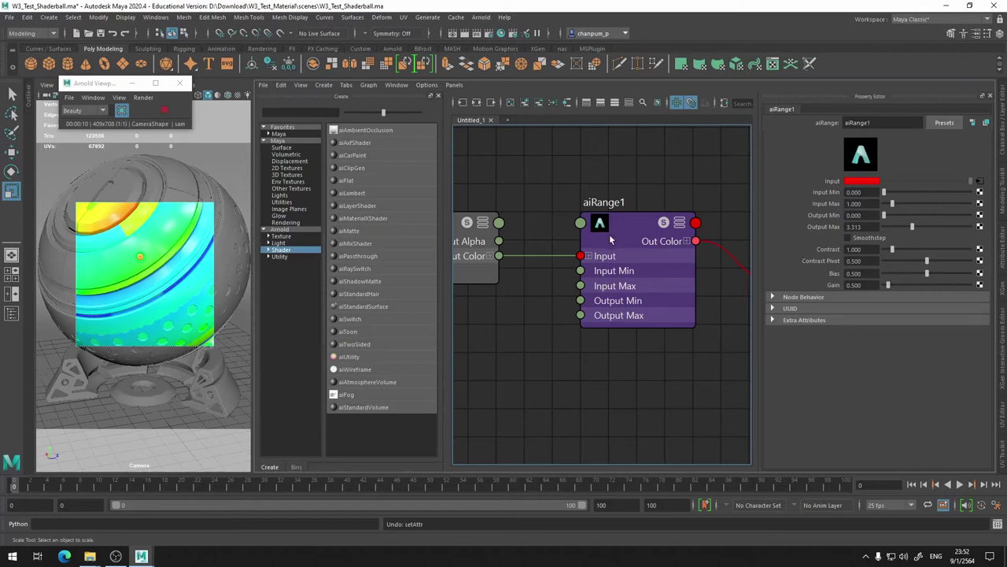
{"action": "left_click", "coordinate": [605, 234]}
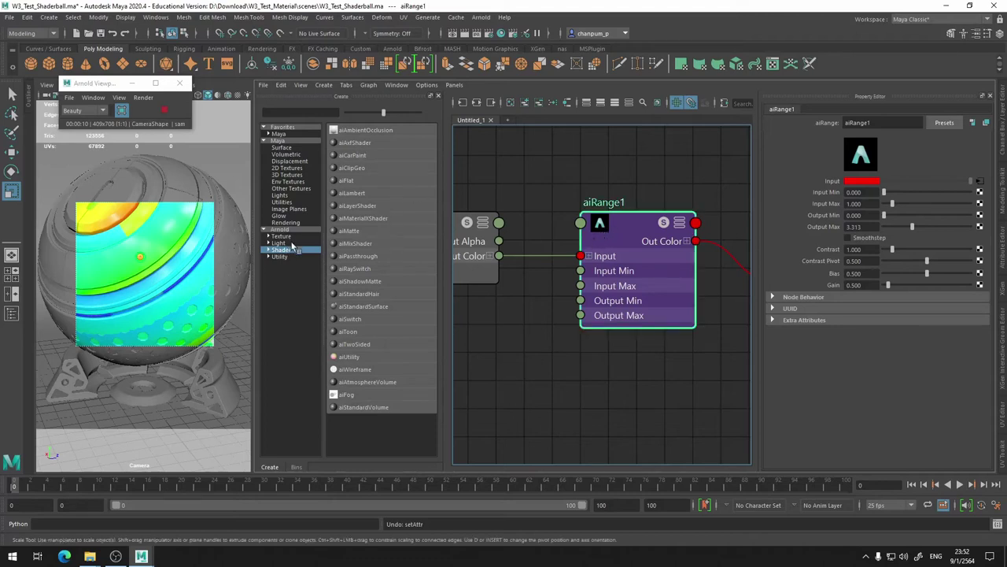
Add an aiColorCorrect node from Arnold > Utility below aiRange1.
{"action": "left_click", "coordinate": [280, 256]}
{"action": "scroll", "coordinate": [405, 391], "scroll_direction": "down", "scroll_amount": 5}
{"action": "scroll", "coordinate": [404, 392], "scroll_direction": "up", "scroll_amount": 5}
{"action": "scroll", "coordinate": [405, 392], "scroll_direction": "down", "scroll_amount": 5}
{"action": "scroll", "coordinate": [402, 401], "scroll_direction": "down", "scroll_amount": 5}
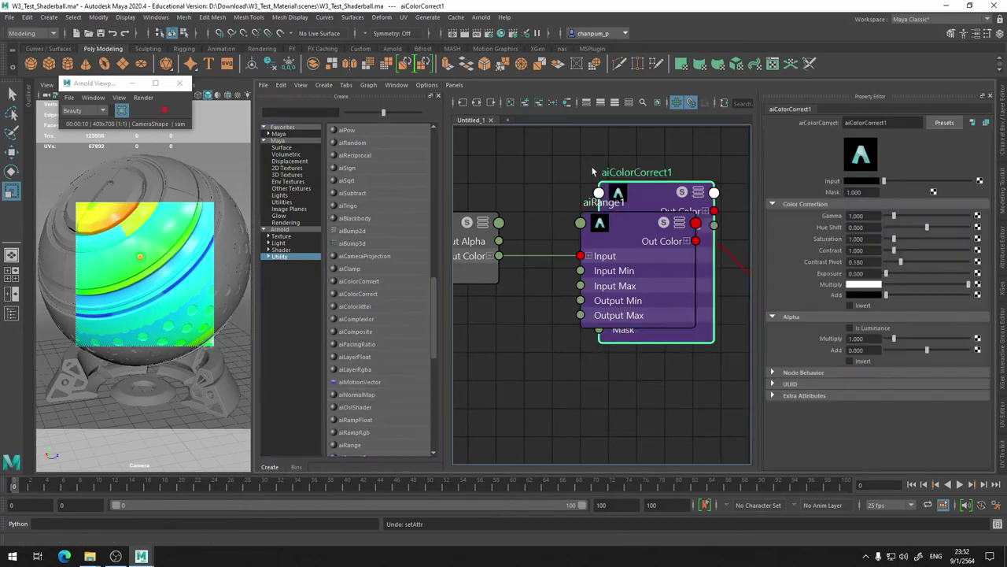
{"action": "mouse_move", "coordinate": [682, 196]}
{"action": "left_mouse_down"}
{"action": "mouse_move", "coordinate": [611, 373]}
{"action": "mouse_move", "coordinate": [666, 401]}
{"action": "left_mouse_up"}
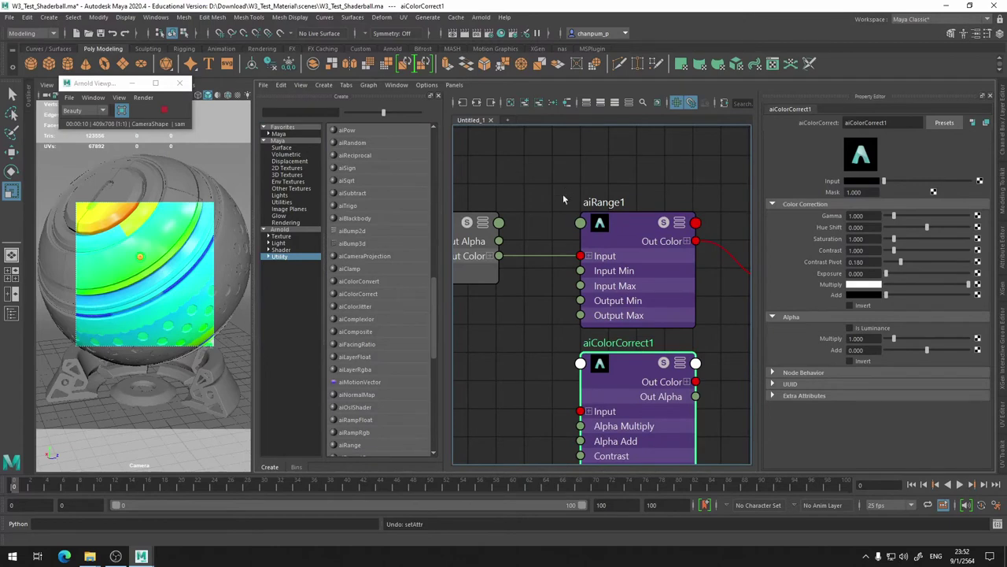
Select aiRange1 and aiColorCorrect1 together and delete them both.
{"action": "mouse_move", "coordinate": [616, 185]}
{"action": "middle_mouse_down"}
{"action": "mouse_move", "coordinate": [728, 172]}
{"action": "mouse_move", "coordinate": [426, 336]}
{"action": "middle_mouse_up"}
{"action": "left_click", "coordinate": [567, 250]}
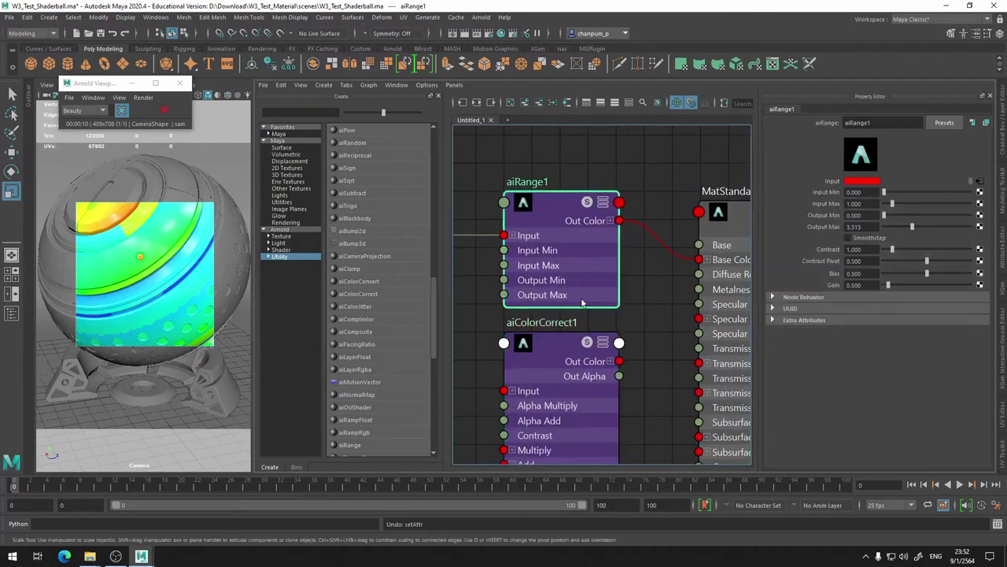
{"action": "left_click", "coordinate": [575, 421], "text": "shift"}
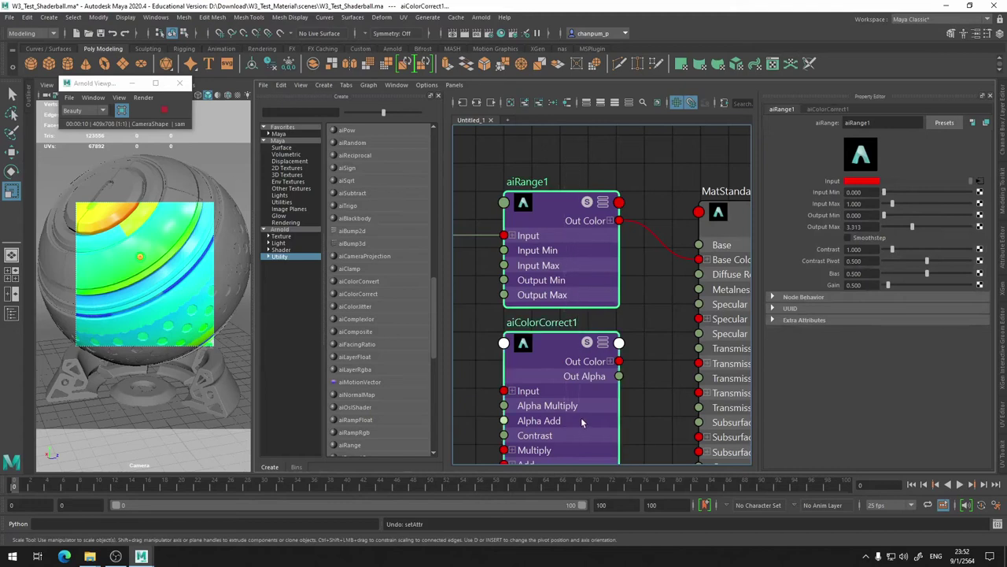
{"action": "key", "text": "Delete"}
{"action": "scroll", "coordinate": [587, 418], "scroll_direction": "down", "scroll_amount": 5}
{"action": "middle_click_drag", "start_coordinate": [635, 365], "coordinate": [540, 178]}
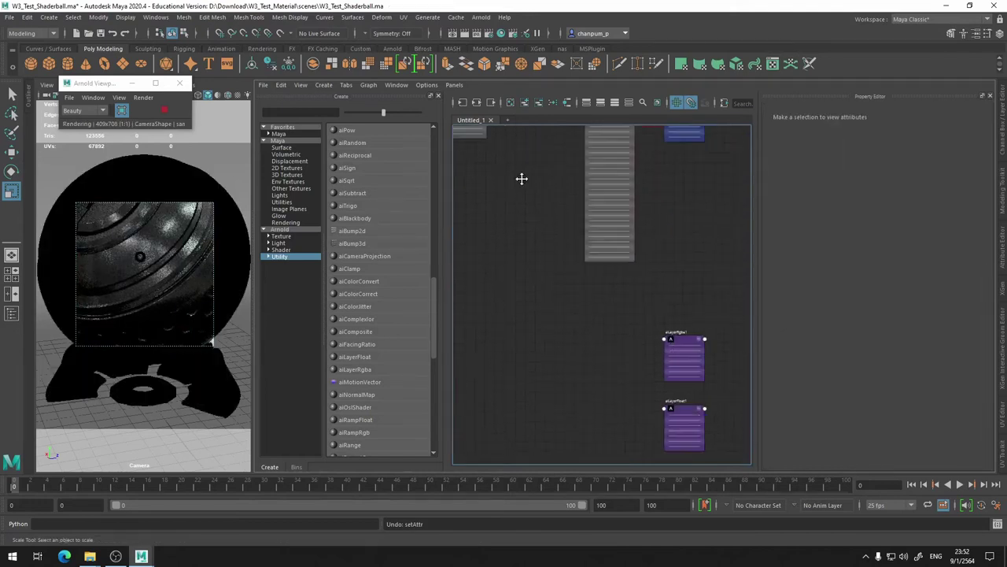
Move aiComposite1 up and shift the three purple layer and composite nodes up-left.
{"action": "scroll", "coordinate": [597, 365], "scroll_direction": "up", "scroll_amount": 3}
{"action": "middle_click_drag", "start_coordinate": [584, 310], "coordinate": [584, 156]}
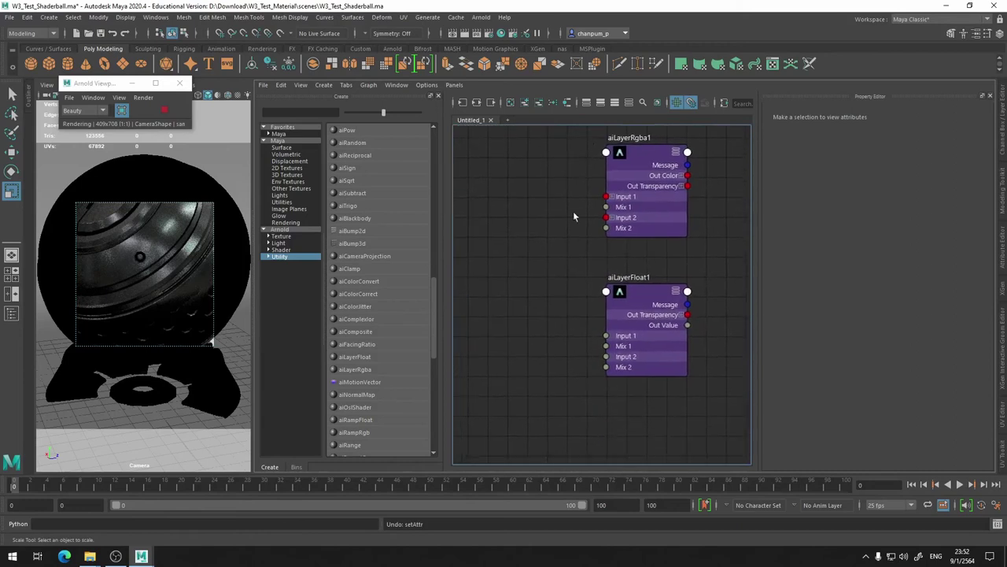
{"action": "scroll", "coordinate": [582, 287], "scroll_direction": "down", "scroll_amount": 5}
{"action": "left_click_drag", "start_coordinate": [626, 400], "coordinate": [615, 344]}
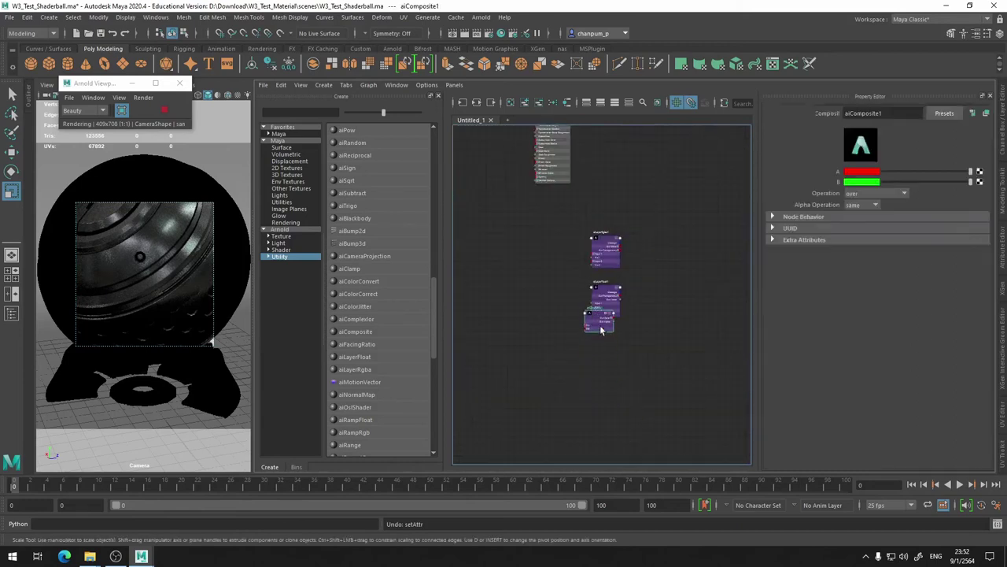
{"action": "middle_click_drag", "start_coordinate": [671, 215], "coordinate": [714, 264]}
{"action": "left_click_drag", "start_coordinate": [714, 263], "coordinate": [617, 426]}
{"action": "mouse_move", "coordinate": [640, 304]}
{"action": "left_mouse_down"}
{"action": "mouse_move", "coordinate": [530, 198]}
{"action": "mouse_move", "coordinate": [530, 170]}
{"action": "left_mouse_up"}
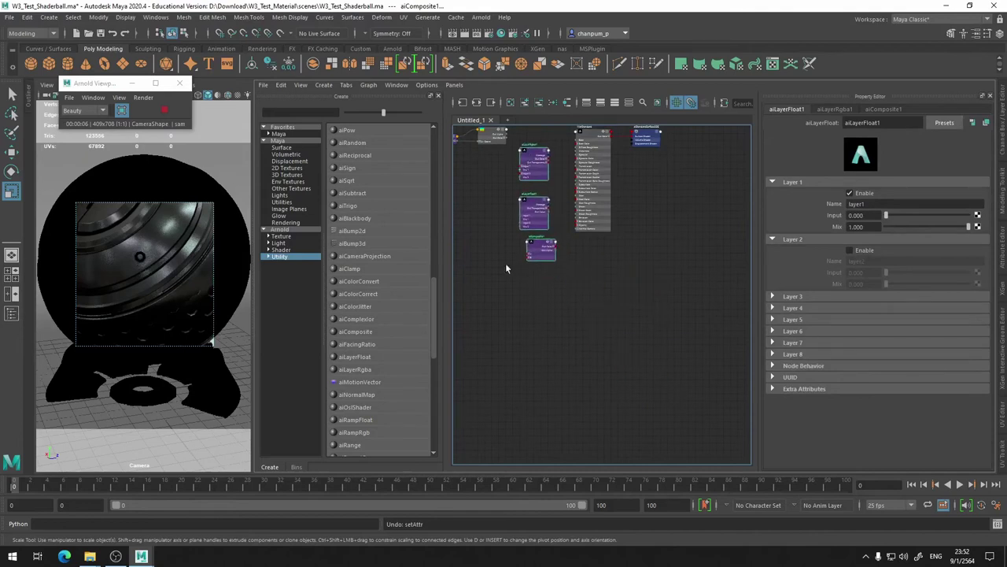
Place aiComposite1 beside ramp1, move the layer nodes lower, and show Maya 2D Textures.
{"action": "scroll", "coordinate": [522, 301], "scroll_direction": "up", "scroll_amount": 5}
{"action": "middle_click_drag", "start_coordinate": [517, 202], "coordinate": [520, 417]}
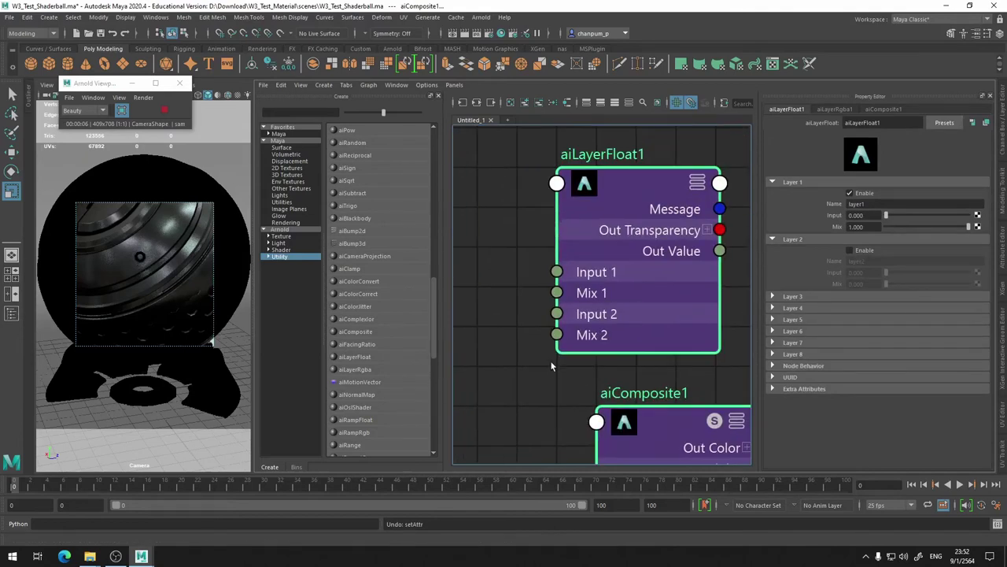
{"action": "scroll", "coordinate": [551, 354], "scroll_direction": "down", "scroll_amount": 3}
{"action": "scroll", "coordinate": [558, 403], "scroll_direction": "up", "scroll_amount": 2}
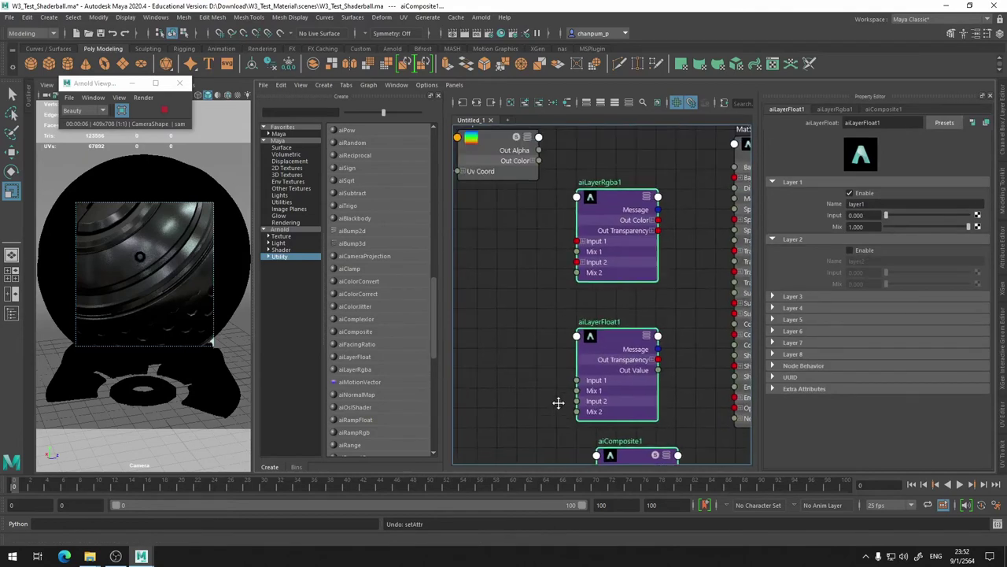
{"action": "left_click", "coordinate": [635, 455]}
{"action": "left_click_drag", "start_coordinate": [639, 461], "coordinate": [621, 149]}
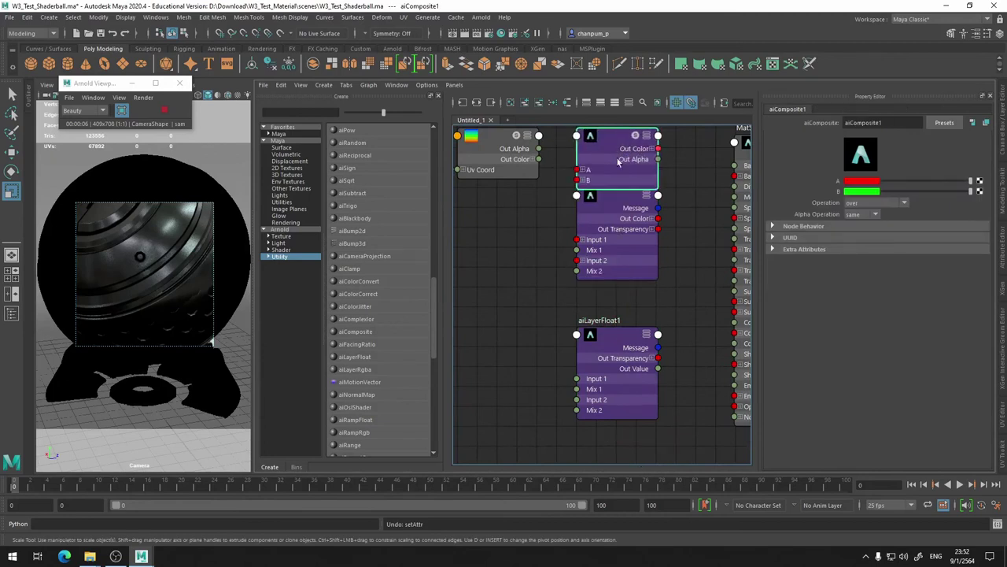
{"action": "mouse_move", "coordinate": [647, 244]}
{"action": "left_mouse_down"}
{"action": "mouse_move", "coordinate": [545, 382]}
{"action": "mouse_move", "coordinate": [545, 440]}
{"action": "left_mouse_up"}
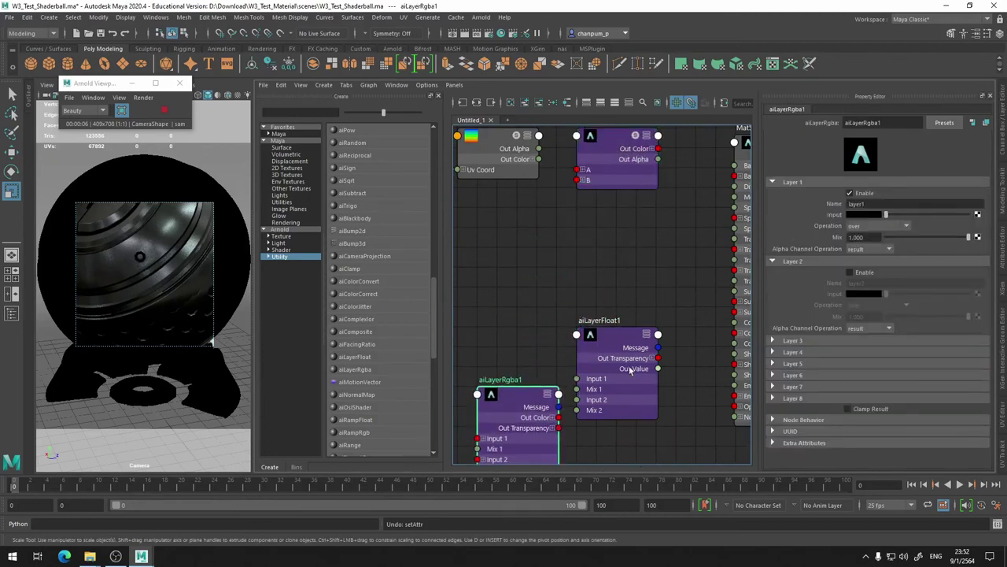
{"action": "left_click_drag", "start_coordinate": [641, 383], "coordinate": [642, 442]}
{"action": "middle_click_drag", "start_coordinate": [619, 231], "coordinate": [686, 344], "text": "alt"}
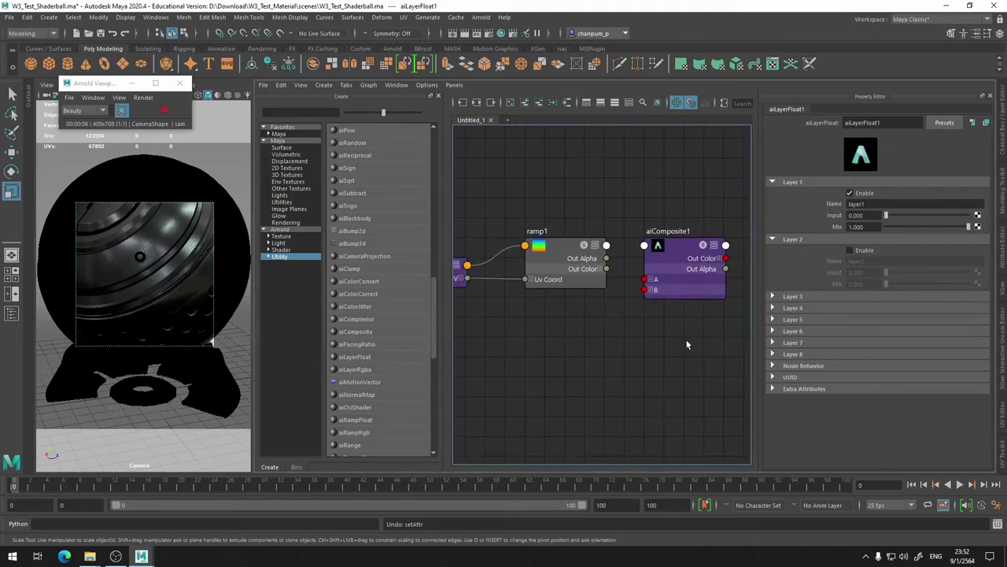
{"action": "left_click", "coordinate": [288, 167]}
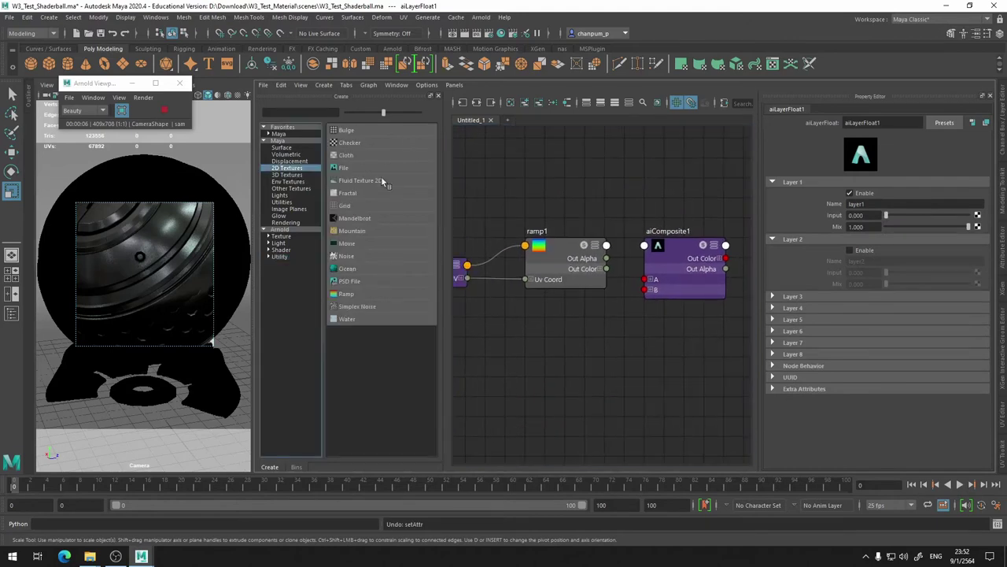
Add a checker texture and position checker1 and place2dTexture6 near the ramp nodes.
{"action": "left_click", "coordinate": [347, 142]}
{"action": "left_click", "coordinate": [566, 253]}
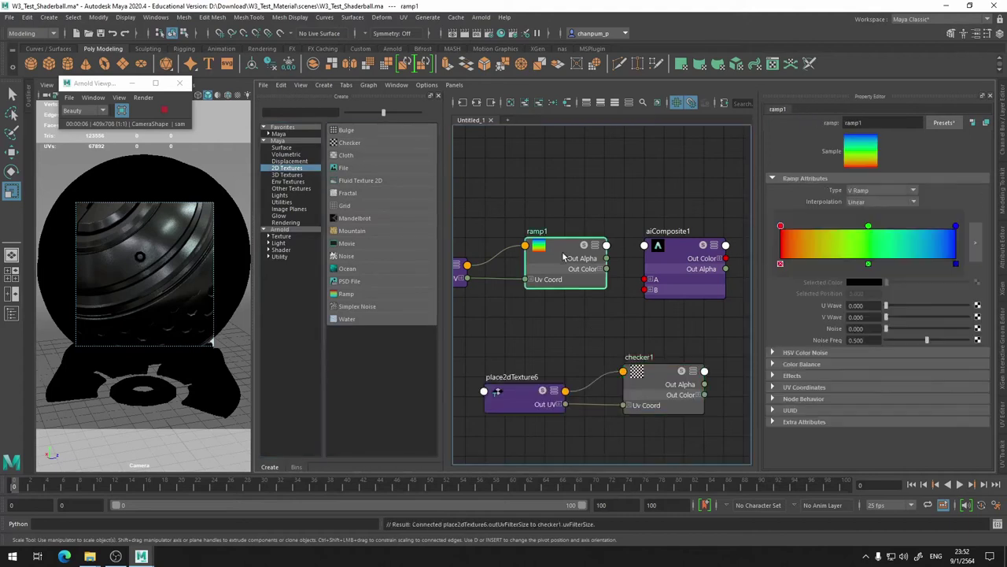
{"action": "left_click", "coordinate": [654, 391]}
{"action": "middle_click_drag", "start_coordinate": [574, 313], "coordinate": [644, 314], "text": "alt"}
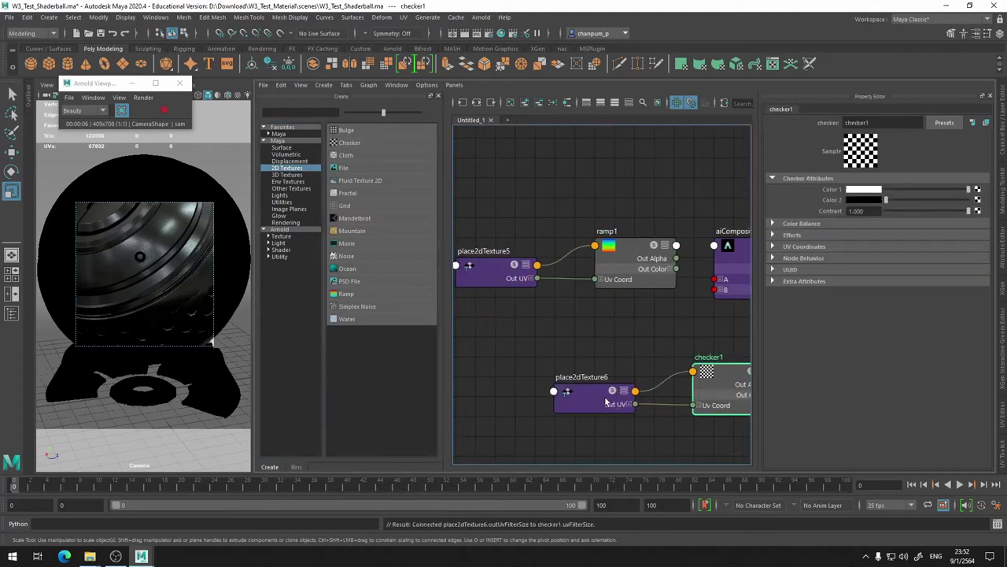
{"action": "left_click_drag", "start_coordinate": [615, 411], "coordinate": [518, 365]}
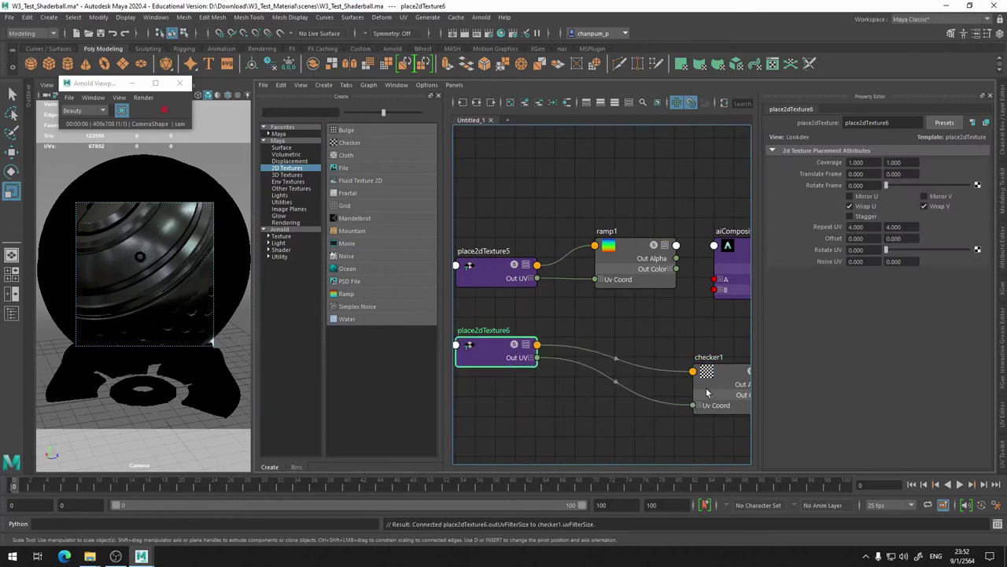
{"action": "left_click_drag", "start_coordinate": [732, 408], "coordinate": [634, 382]}
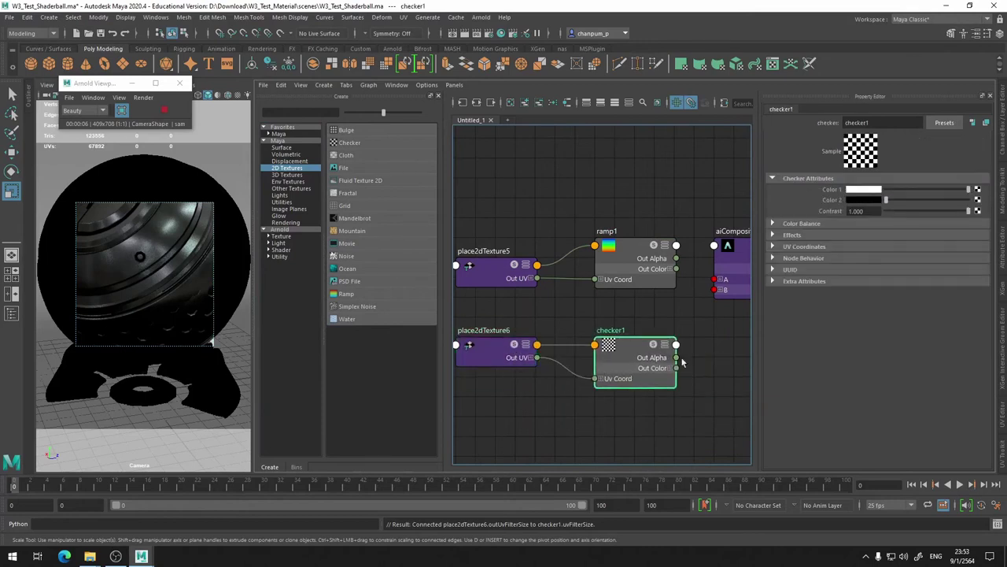
{"action": "middle_click_drag", "start_coordinate": [721, 343], "coordinate": [553, 370], "text": "alt"}
Position aiComposite1 between ramp1 and checker1.
{"action": "middle_click_drag", "start_coordinate": [593, 425], "coordinate": [637, 376], "text": "alt"}
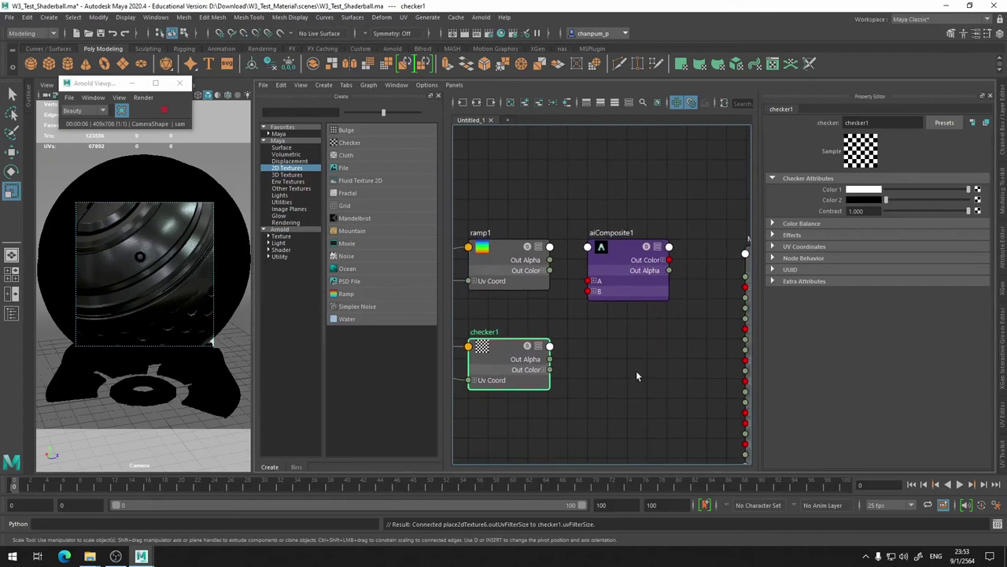
{"action": "left_click", "coordinate": [634, 250]}
{"action": "left_click_drag", "start_coordinate": [635, 250], "coordinate": [654, 290]}
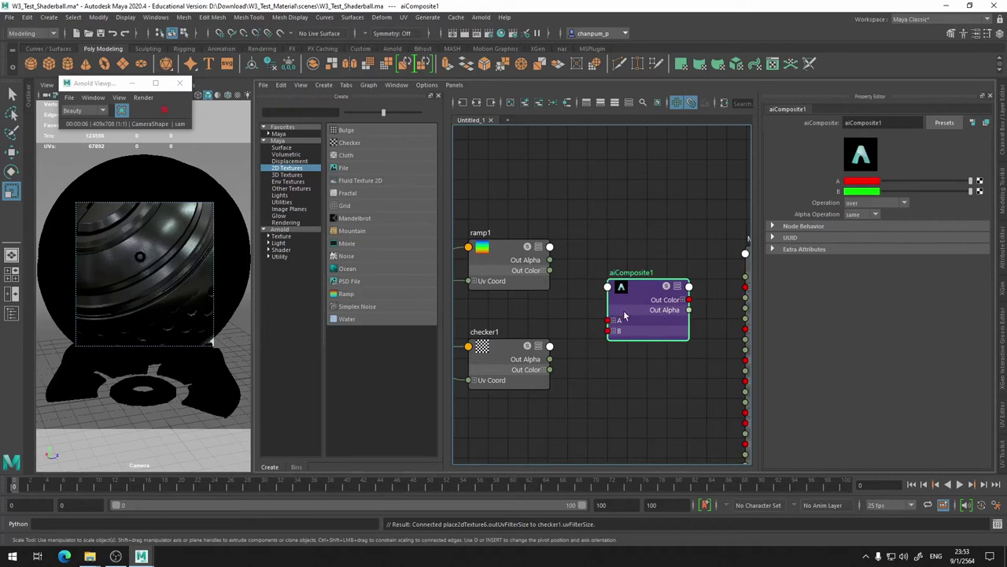
{"action": "middle_click_drag", "start_coordinate": [549, 266], "coordinate": [641, 218]}
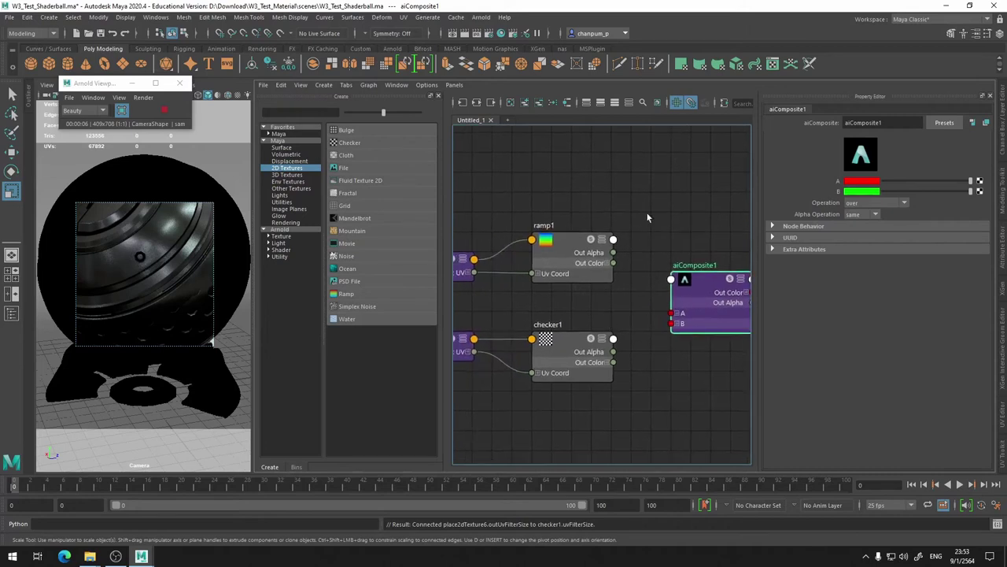
{"action": "scroll", "coordinate": [640, 218], "scroll_direction": "up", "scroll_amount": 2}
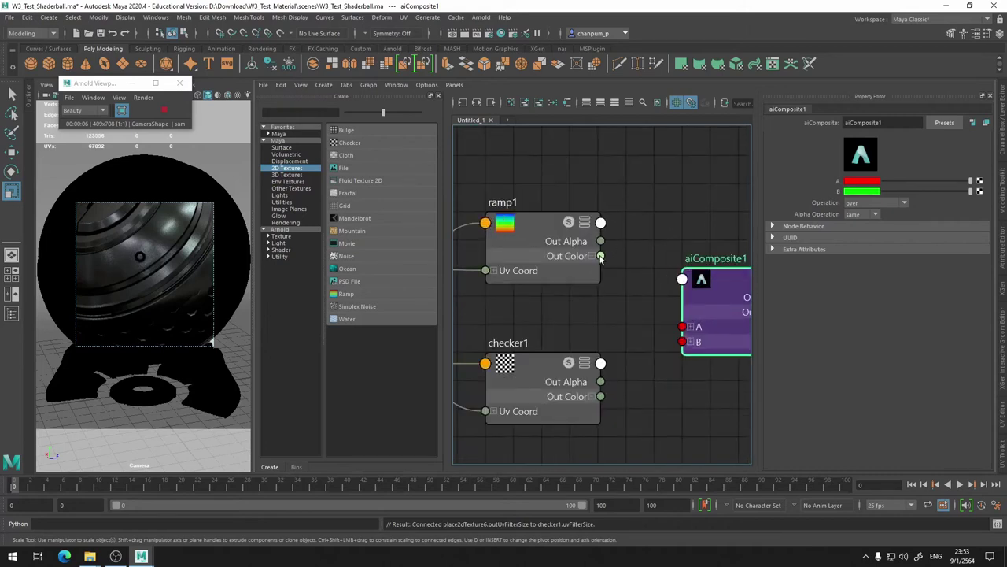
Connect ramp1's Out Color to aiComposite1 input A and checker1's to input B.
{"action": "left_click_drag", "start_coordinate": [600, 256], "coordinate": [683, 327]}
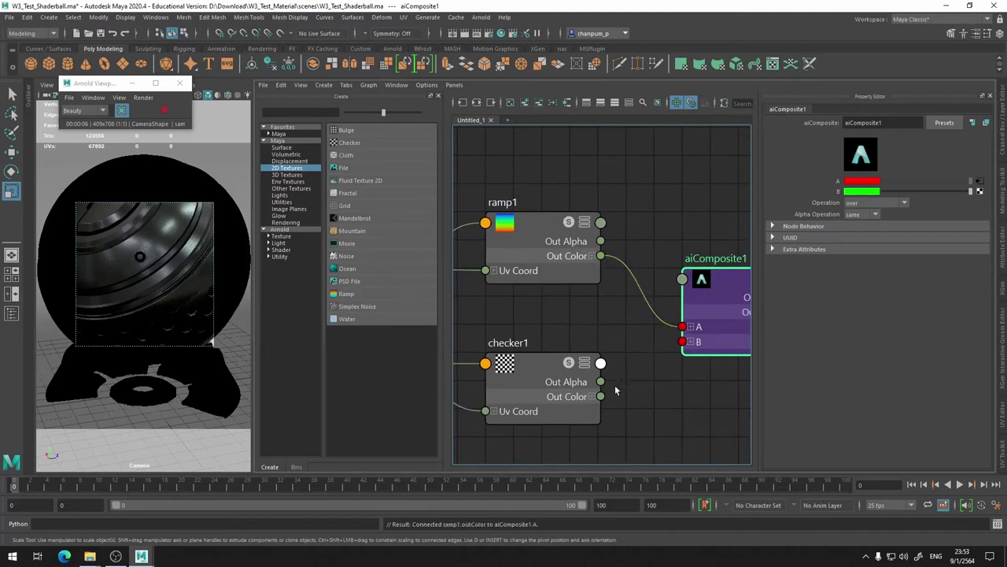
{"action": "left_click_drag", "start_coordinate": [601, 399], "coordinate": [682, 341]}
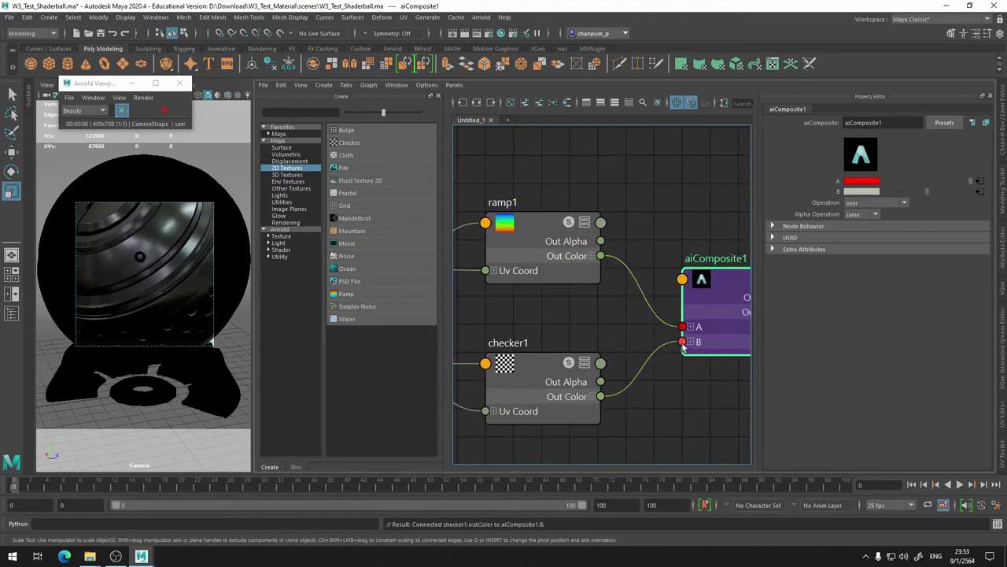
{"action": "key", "text": "f"}
Wire aiComposite1 Out Color into MatStandard Base Color and try the screen operation.
{"action": "left_click_drag", "start_coordinate": [628, 337], "coordinate": [709, 321]}
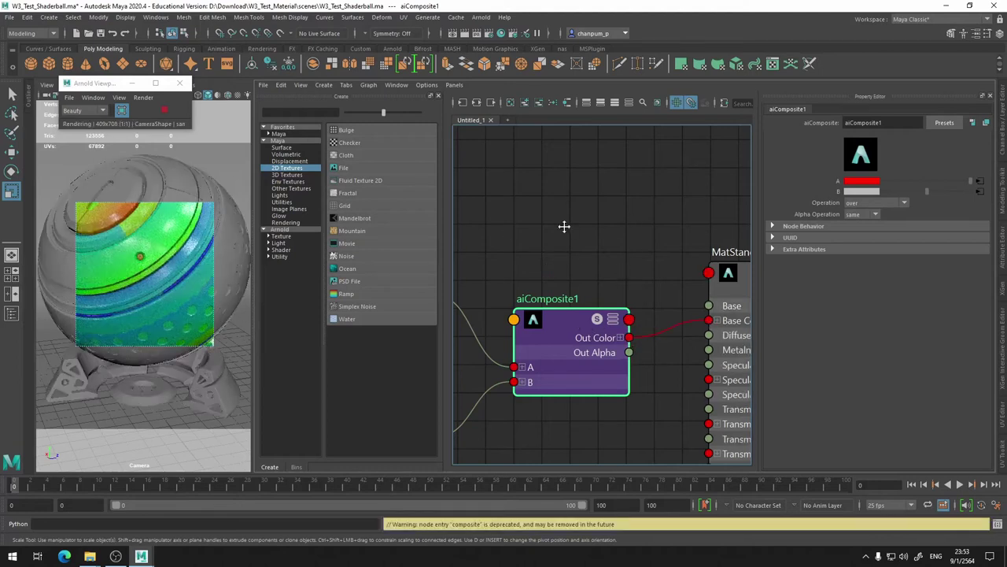
{"action": "middle_click_drag", "start_coordinate": [564, 225], "coordinate": [642, 189]}
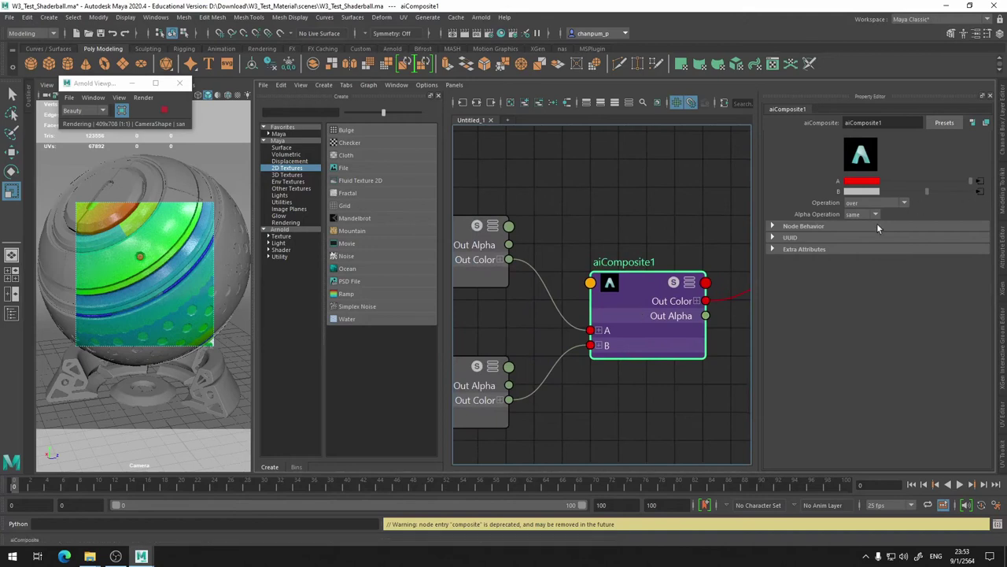
{"action": "left_click", "coordinate": [896, 202]}
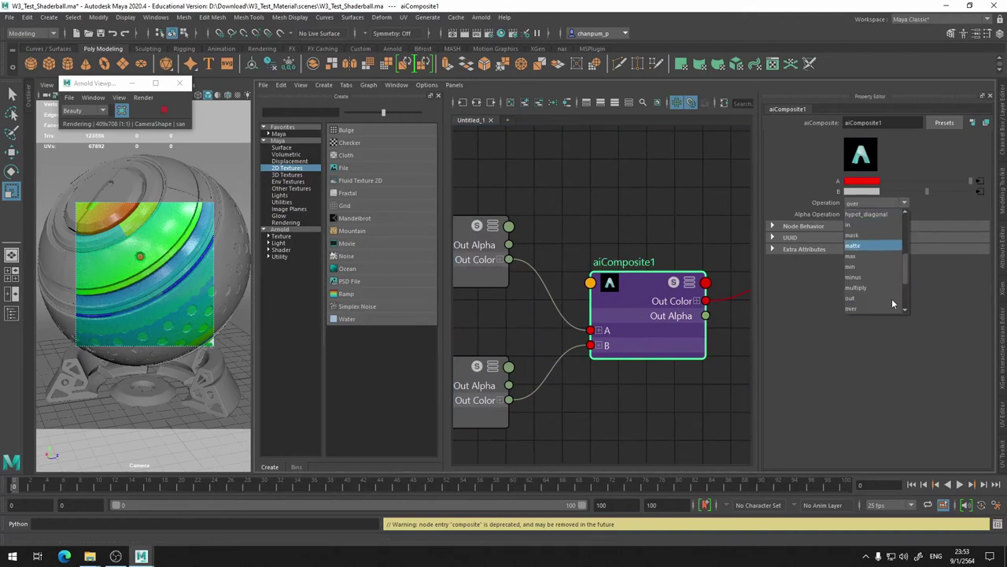
{"action": "left_click", "coordinate": [865, 268]}
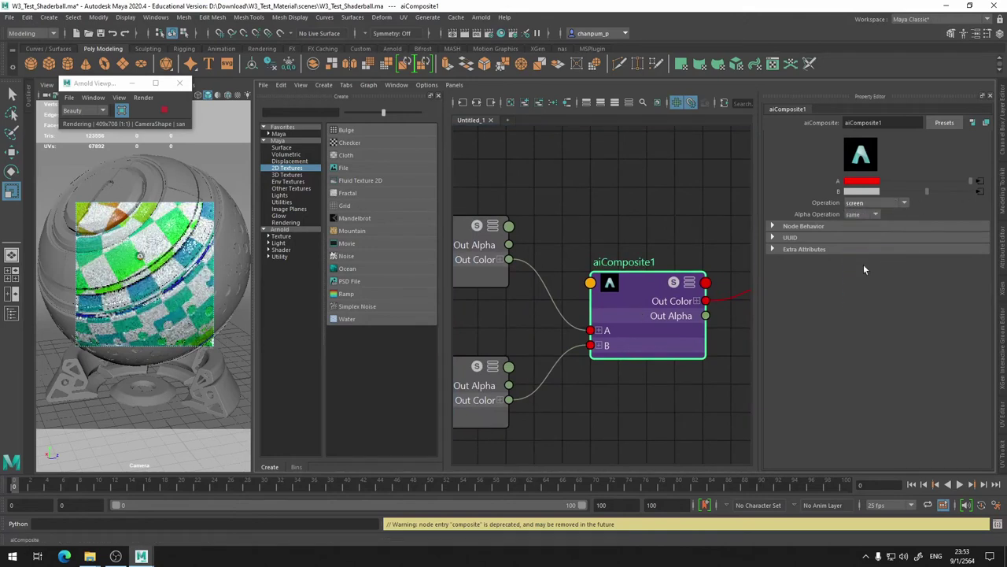
Switch aiComposite1's composite operation to multiply.
{"action": "left_click", "coordinate": [898, 206]}
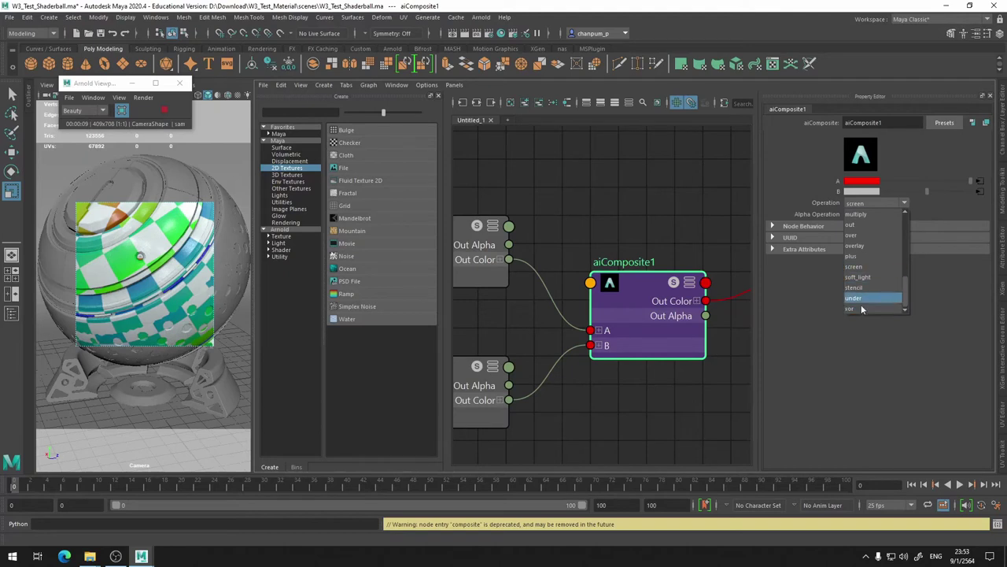
{"action": "scroll", "coordinate": [872, 297], "scroll_direction": "up", "scroll_amount": 5}
{"action": "scroll", "coordinate": [872, 294], "scroll_direction": "down", "scroll_amount": 2}
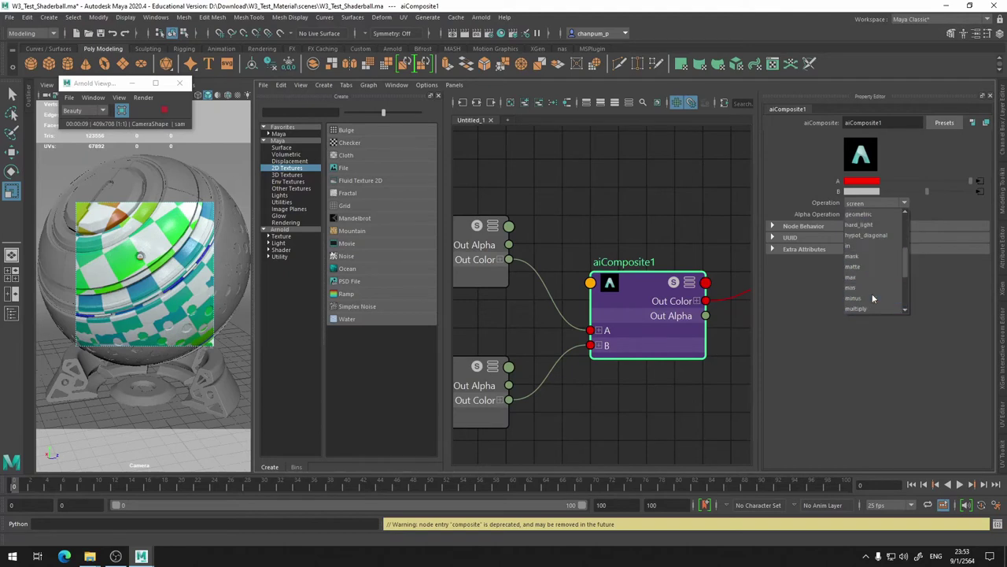
{"action": "left_click", "coordinate": [866, 276]}
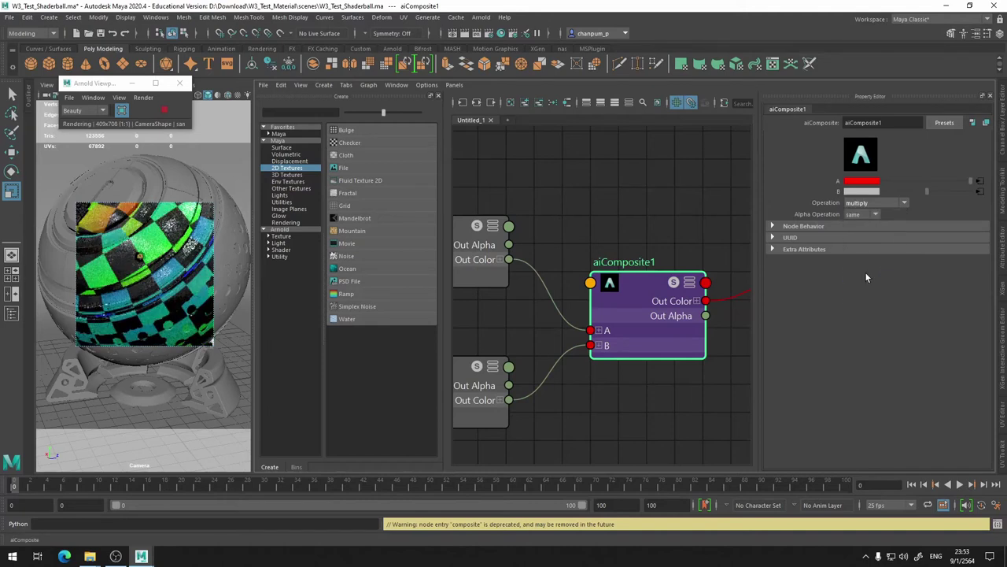
Complete the aiComposite1-to-MatStandard link and zoom out to see the whole node network.
{"action": "left_click_drag", "start_coordinate": [749, 293], "coordinate": [754, 293]}
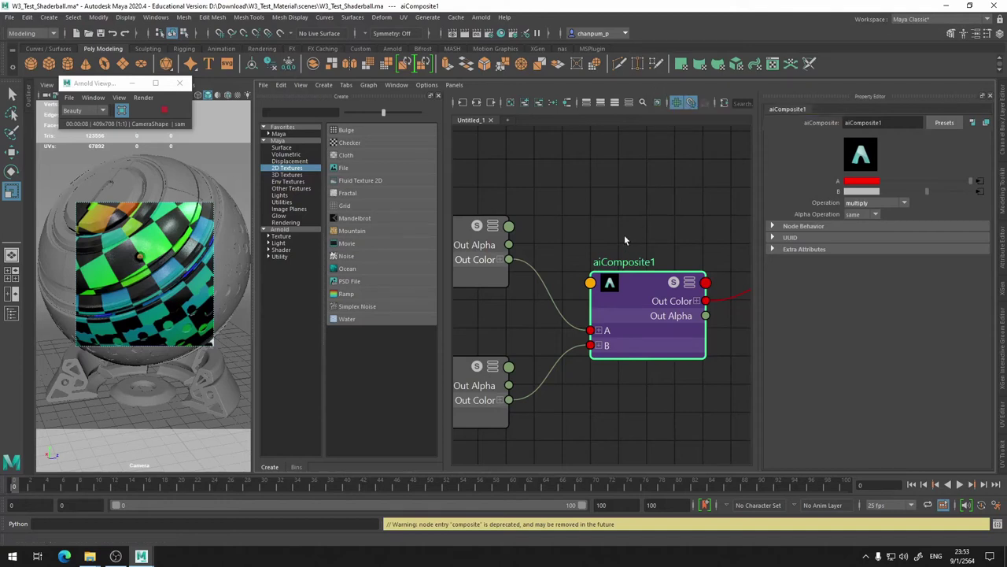
{"action": "middle_click_drag", "start_coordinate": [624, 236], "coordinate": [734, 179]}
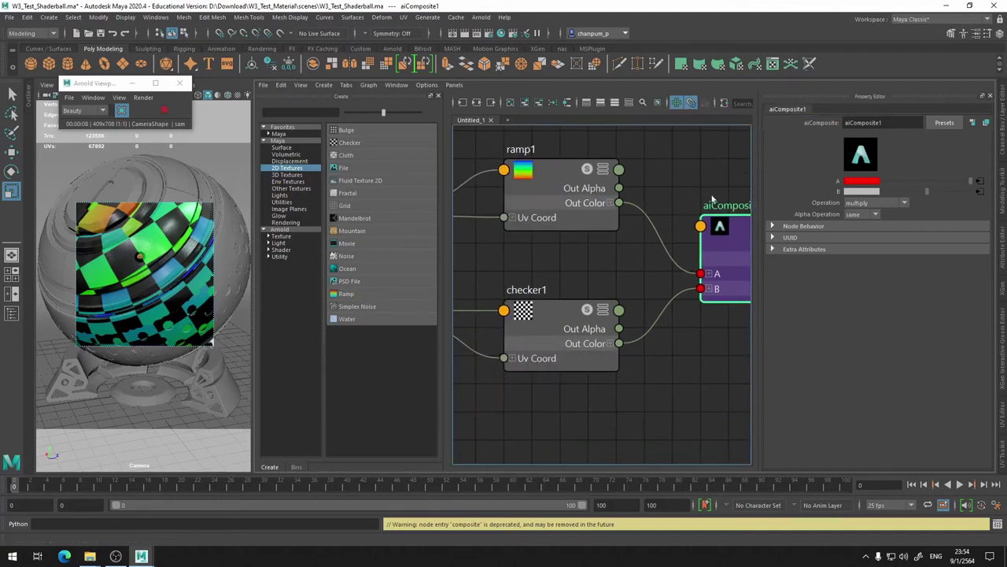
{"action": "middle_click_drag", "start_coordinate": [700, 370], "coordinate": [469, 260]}
{"action": "scroll", "coordinate": [548, 269], "scroll_direction": "down", "scroll_amount": 3}
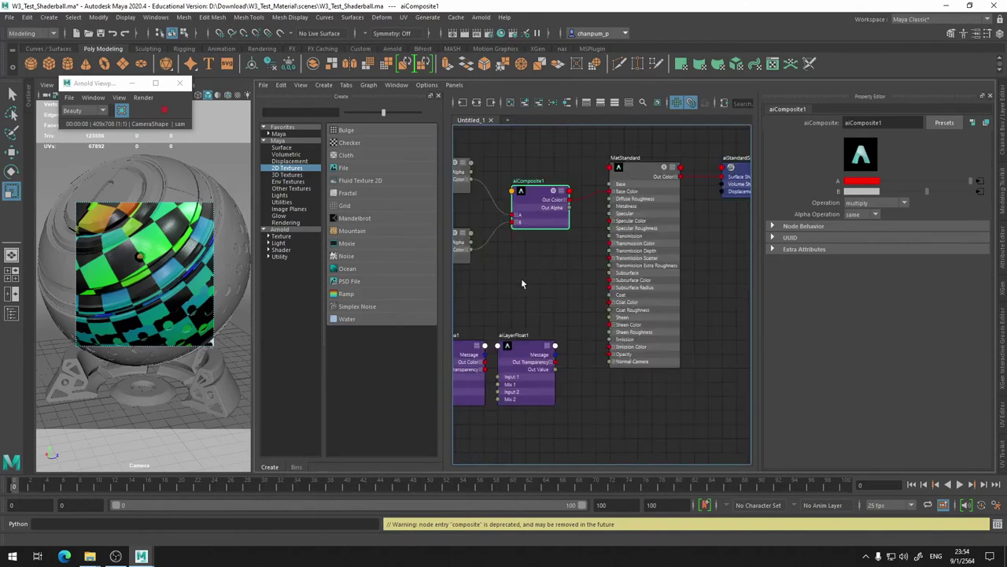
{"action": "middle_click_drag", "start_coordinate": [548, 269], "coordinate": [747, 322]}
{"action": "scroll", "coordinate": [692, 247], "scroll_direction": "down", "scroll_amount": 2}
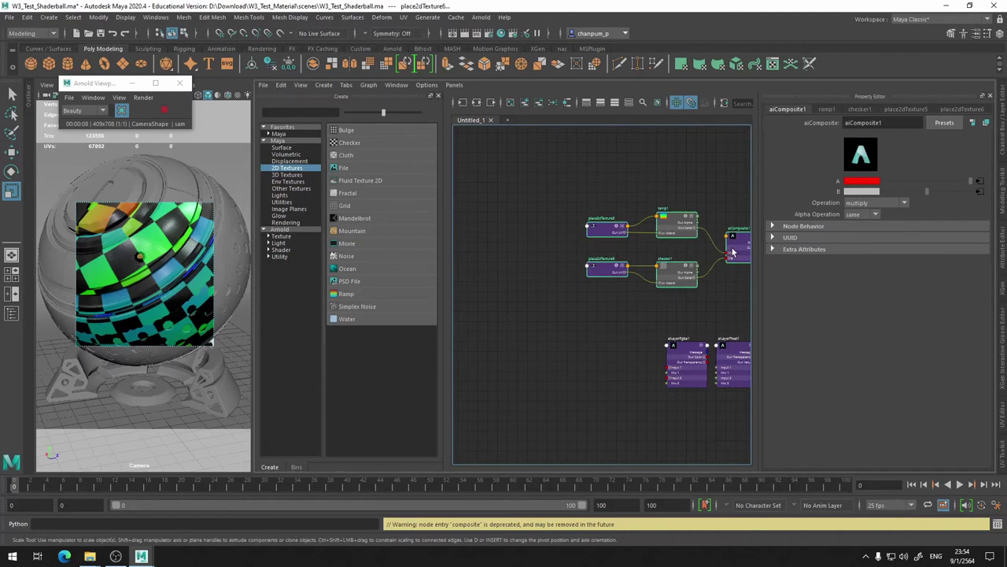
Move the ramp, checker and aiComposite1 nodes together up-left, above the aiLayer nodes.
{"action": "left_click_drag", "start_coordinate": [732, 251], "coordinate": [597, 203]}
{"action": "middle_click_drag", "start_coordinate": [659, 275], "coordinate": [703, 249], "text": "alt"}
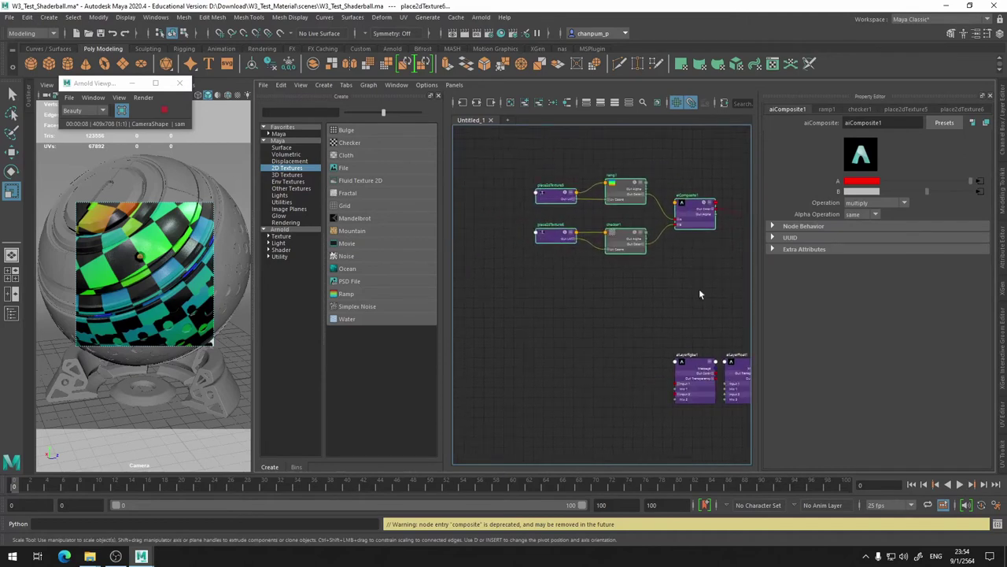
{"action": "left_click_drag", "start_coordinate": [705, 167], "coordinate": [465, 299]}
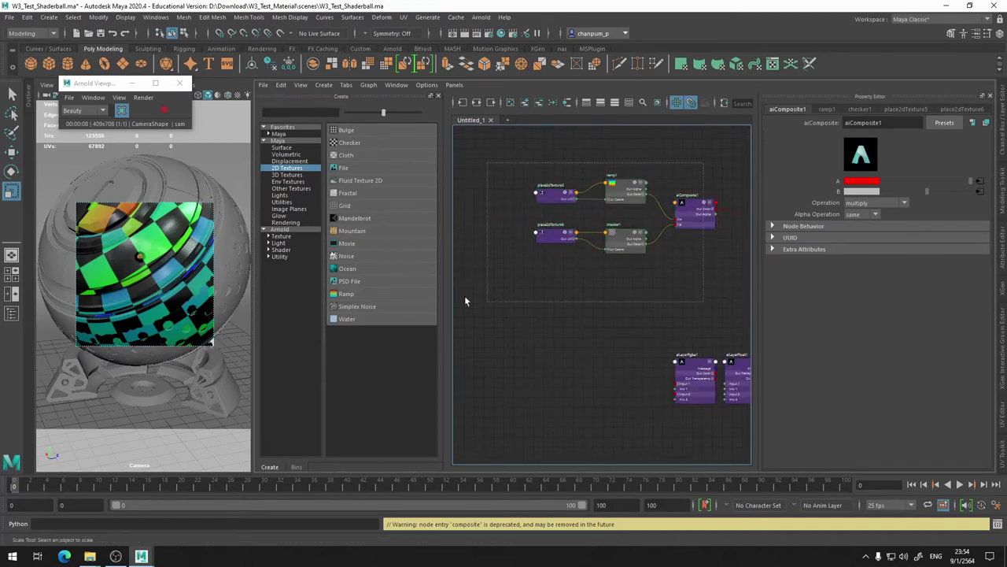
{"action": "mouse_move", "coordinate": [697, 214]}
{"action": "left_mouse_down"}
{"action": "mouse_move", "coordinate": [643, 214]}
{"action": "mouse_move", "coordinate": [642, 224]}
{"action": "left_mouse_up"}
{"action": "left_click", "coordinate": [620, 300]}
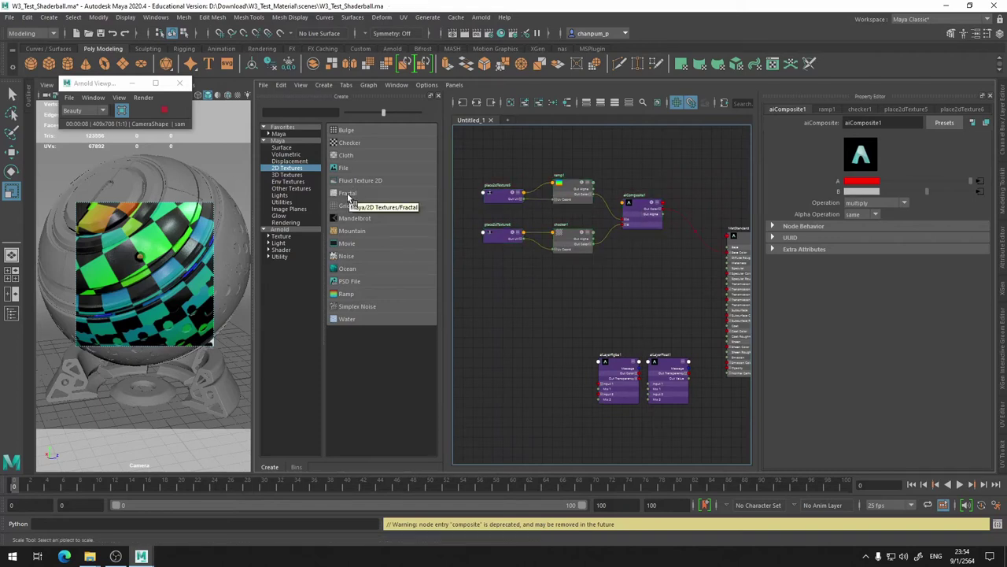
Add a Fractal 2D texture and place fractal1 and place2dTexture7 below the checker nodes.
{"action": "left_click_drag", "start_coordinate": [347, 193], "coordinate": [572, 283]}
{"action": "key", "text": "f"}
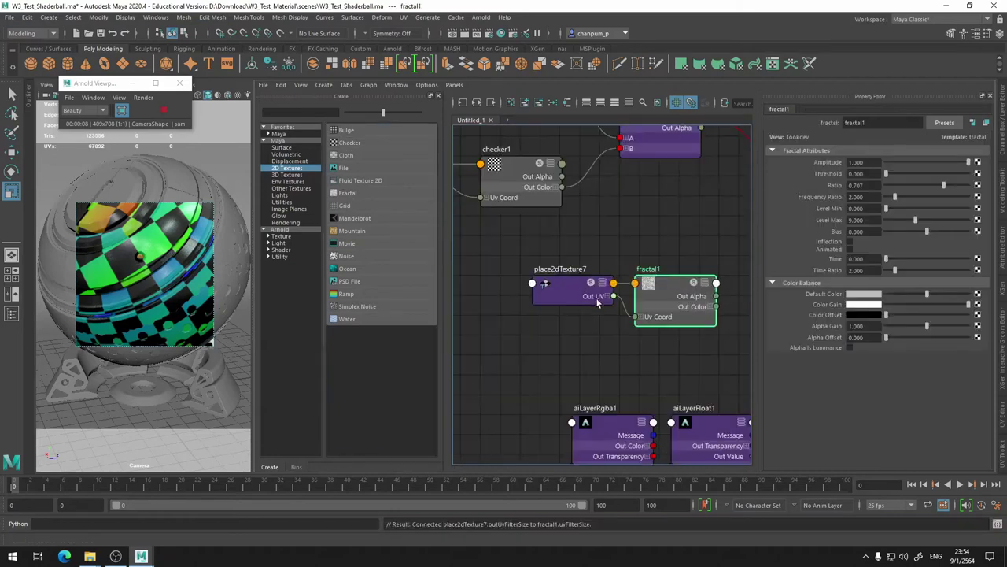
{"action": "key", "text": "a"}
{"action": "left_click", "coordinate": [558, 293]}
{"action": "left_click_drag", "start_coordinate": [563, 293], "coordinate": [471, 283]}
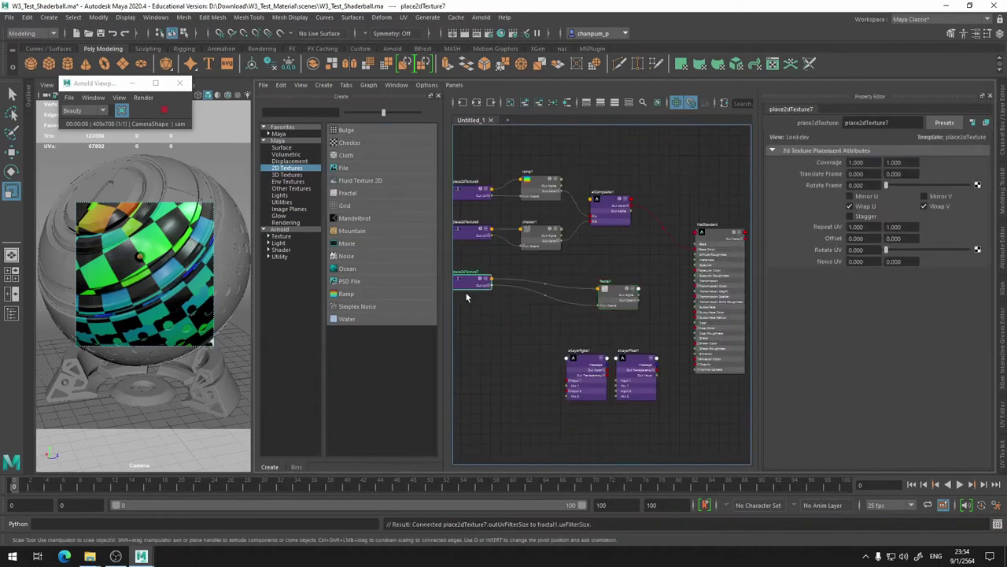
{"action": "left_click_drag", "start_coordinate": [633, 303], "coordinate": [549, 295]}
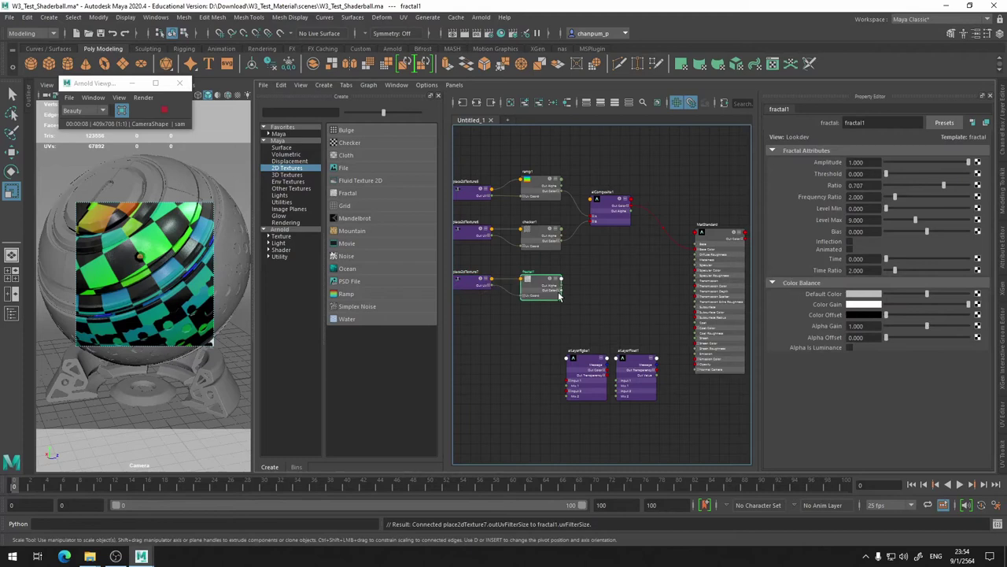
{"action": "scroll", "coordinate": [562, 267], "scroll_direction": "up", "scroll_amount": 3}
{"action": "mouse_move", "coordinate": [601, 315]}
{"action": "middle_mouse_down"}
{"action": "mouse_move", "coordinate": [663, 405]}
{"action": "mouse_move", "coordinate": [651, 376]}
{"action": "mouse_move", "coordinate": [657, 307]}
{"action": "mouse_move", "coordinate": [622, 203]}
{"action": "middle_mouse_up"}
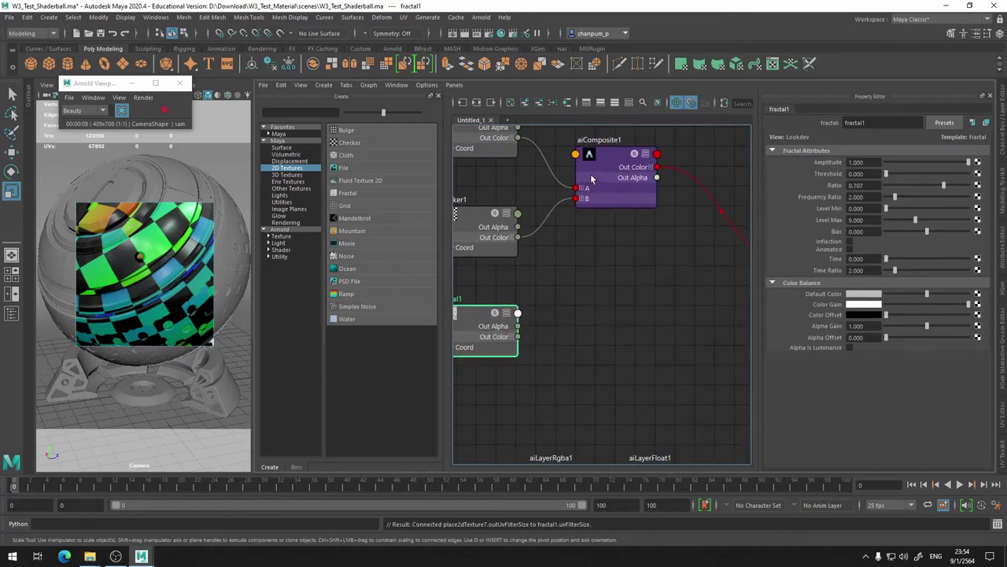
Paste a copy of the ramp, checker and composite network with Ctrl+V.
{"action": "left_click", "coordinate": [612, 173]}
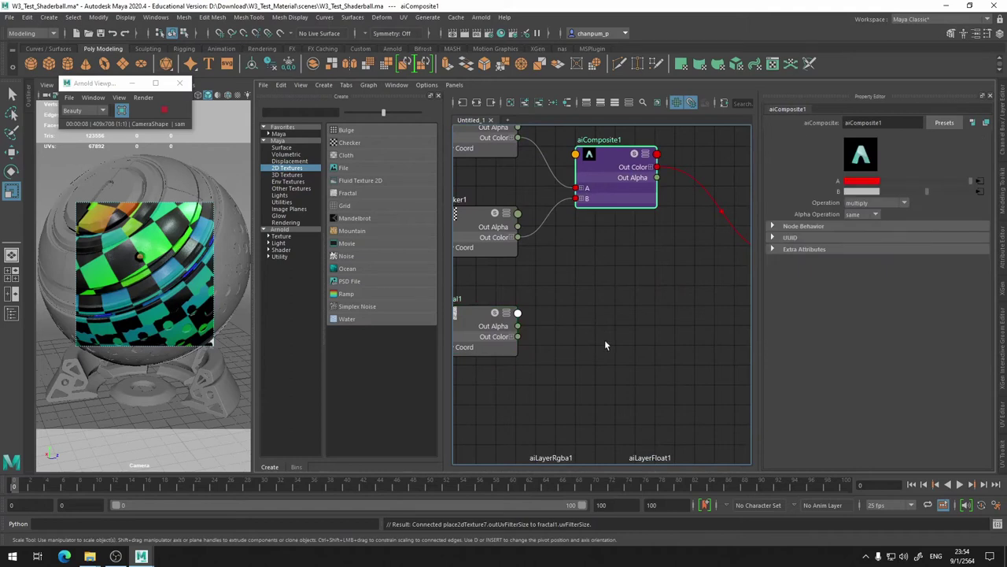
{"action": "left_click", "coordinate": [591, 355]}
{"action": "key", "text": "q"}
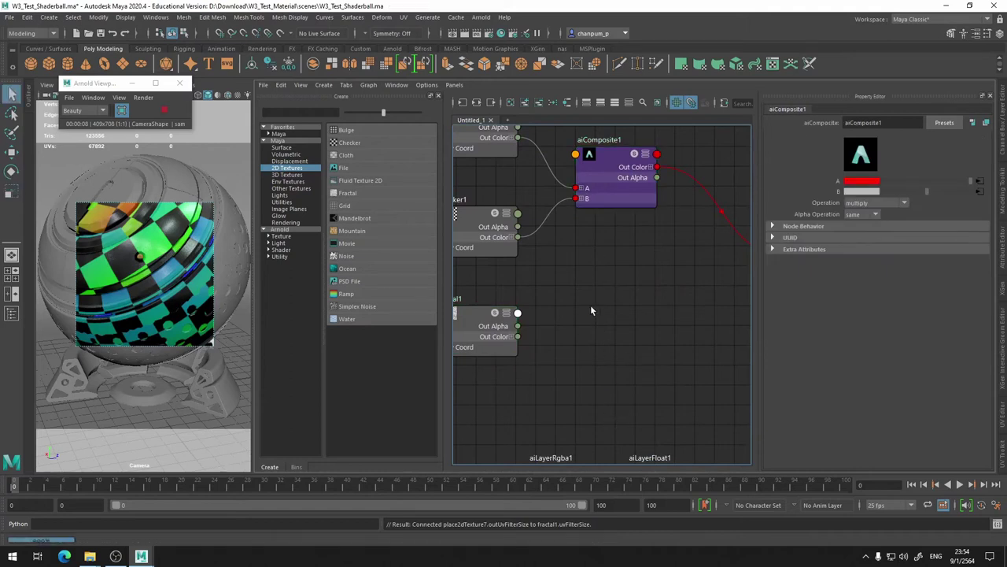
{"action": "key", "text": "ctrl+v"}
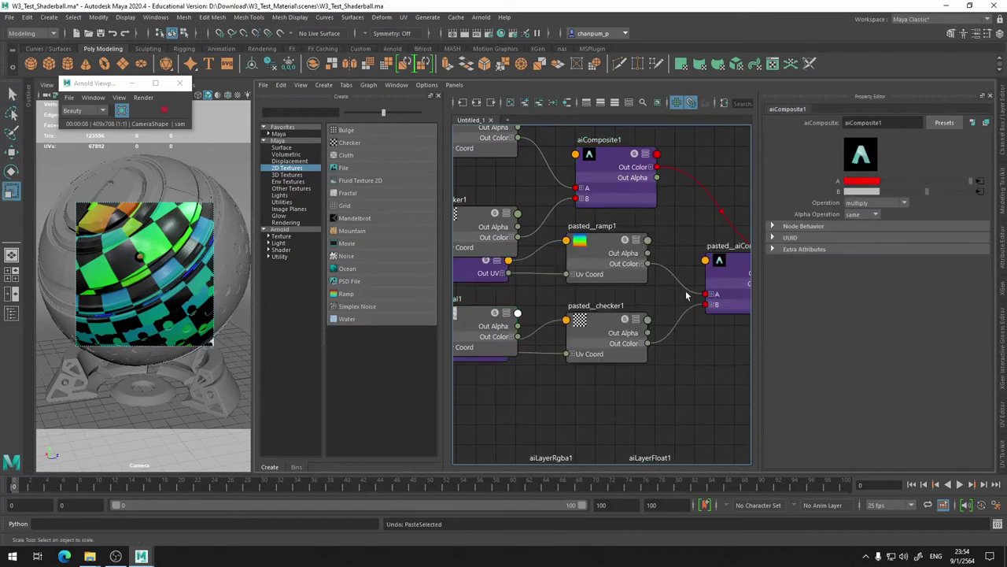
Delete the pasted ramp, checker and placement nodes, keeping only the pasted composite.
{"action": "scroll", "coordinate": [687, 288], "scroll_direction": "down", "scroll_amount": 4}
{"action": "left_click", "coordinate": [650, 275]}
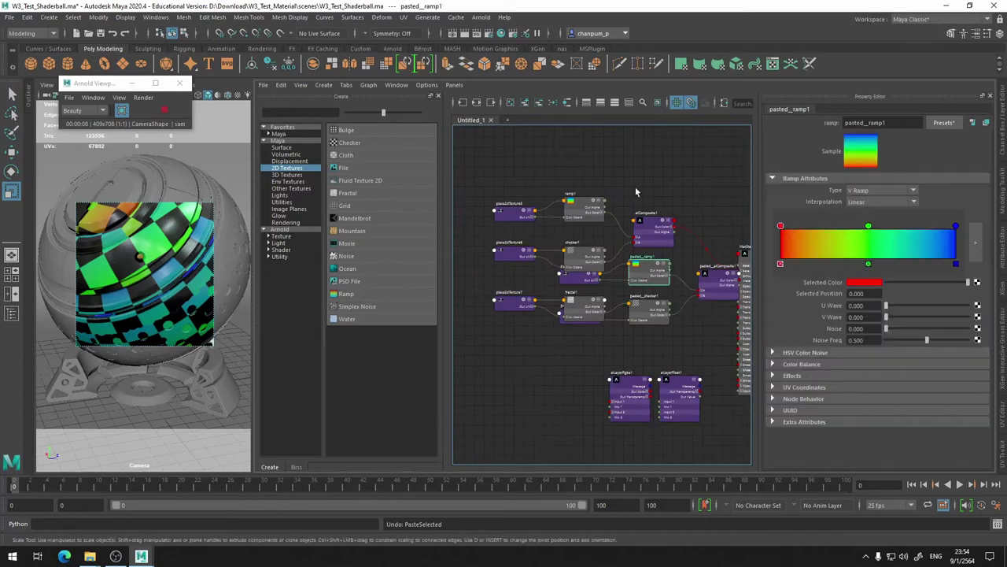
{"action": "key", "text": "Delete"}
{"action": "left_click", "coordinate": [659, 318]}
{"action": "key", "text": "Delete"}
{"action": "left_click_drag", "start_coordinate": [592, 310], "coordinate": [531, 368]}
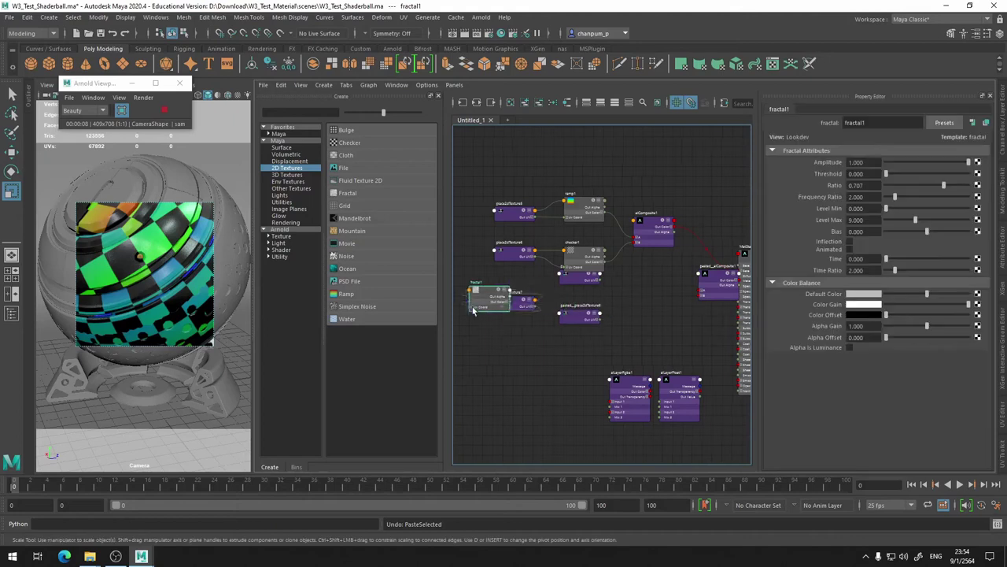
{"action": "left_click", "coordinate": [587, 319]}
{"action": "key", "text": "Delete"}
Position pasted_aiComposite1 next to fractal1 in the graph.
{"action": "left_click_drag", "start_coordinate": [721, 282], "coordinate": [643, 295]}
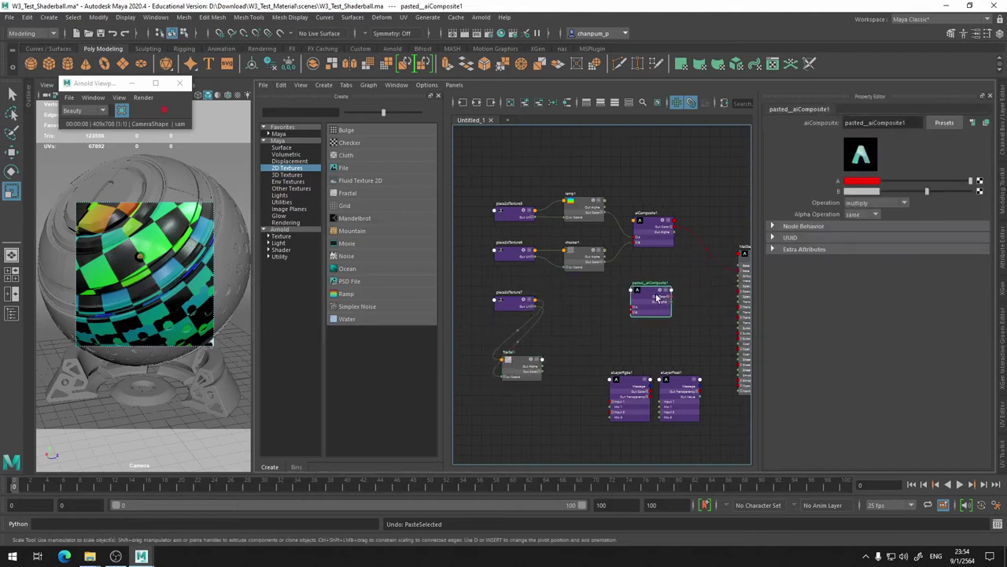
{"action": "scroll", "coordinate": [582, 326], "scroll_direction": "up", "scroll_amount": 1}
{"action": "scroll", "coordinate": [578, 323], "scroll_direction": "up", "scroll_amount": 1}
{"action": "mouse_move", "coordinate": [579, 323]}
{"action": "middle_mouse_down", "text": "alt"}
{"action": "mouse_move", "coordinate": [621, 287]}
{"action": "mouse_move", "coordinate": [519, 299]}
{"action": "middle_mouse_up", "text": "alt"}
{"action": "left_click", "coordinate": [588, 309]}
{"action": "left_click", "coordinate": [618, 258]}
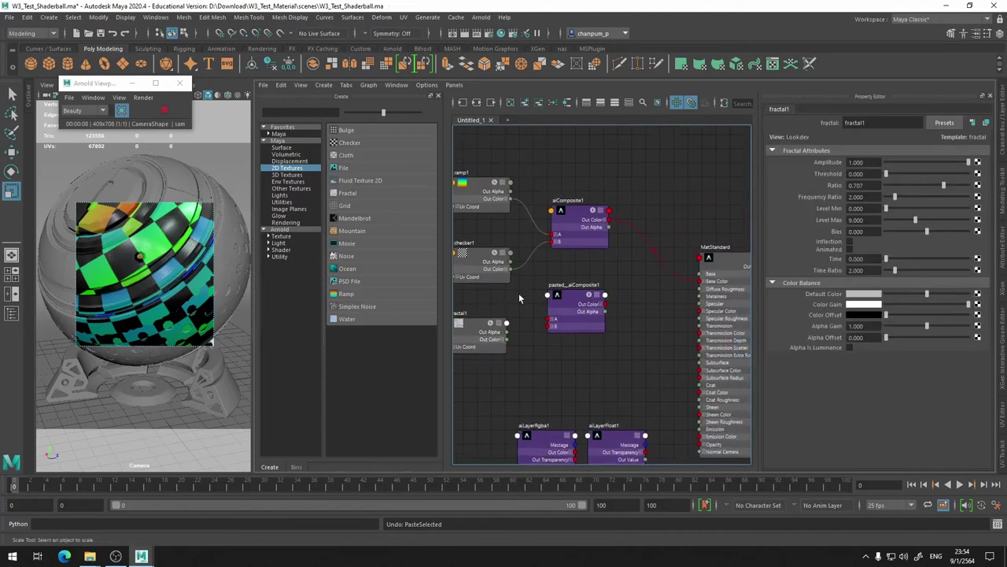
Wire fractal1 to pasted_aiComposite1 A, aiComposite1 to B, and its output to MatStandard Base Color.
{"action": "left_click_drag", "start_coordinate": [506, 338], "coordinate": [553, 318]}
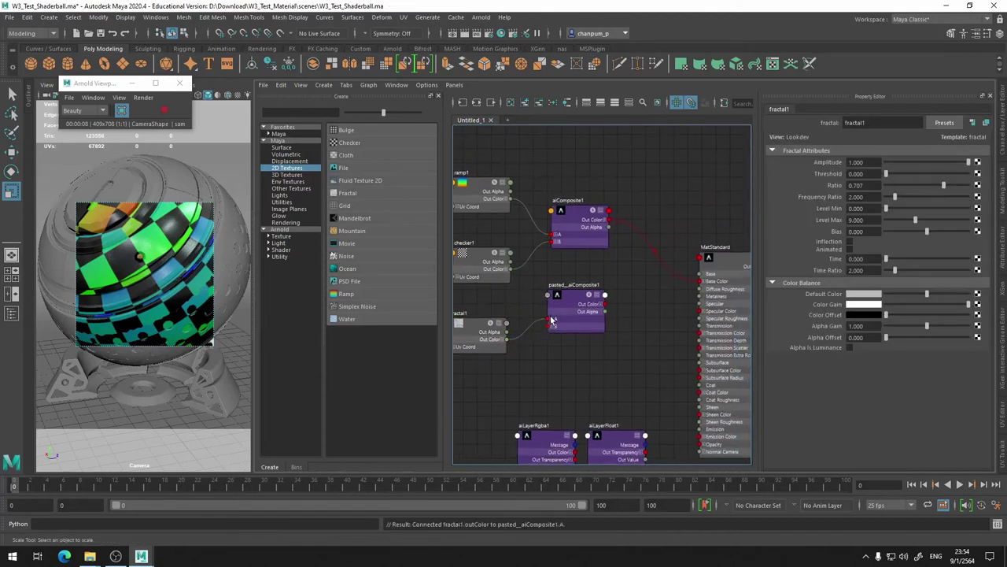
{"action": "left_click_drag", "start_coordinate": [608, 223], "coordinate": [553, 325]}
{"action": "middle_click_drag", "start_coordinate": [647, 311], "coordinate": [566, 324], "text": "alt"}
{"action": "left_click_drag", "start_coordinate": [526, 317], "coordinate": [622, 293]}
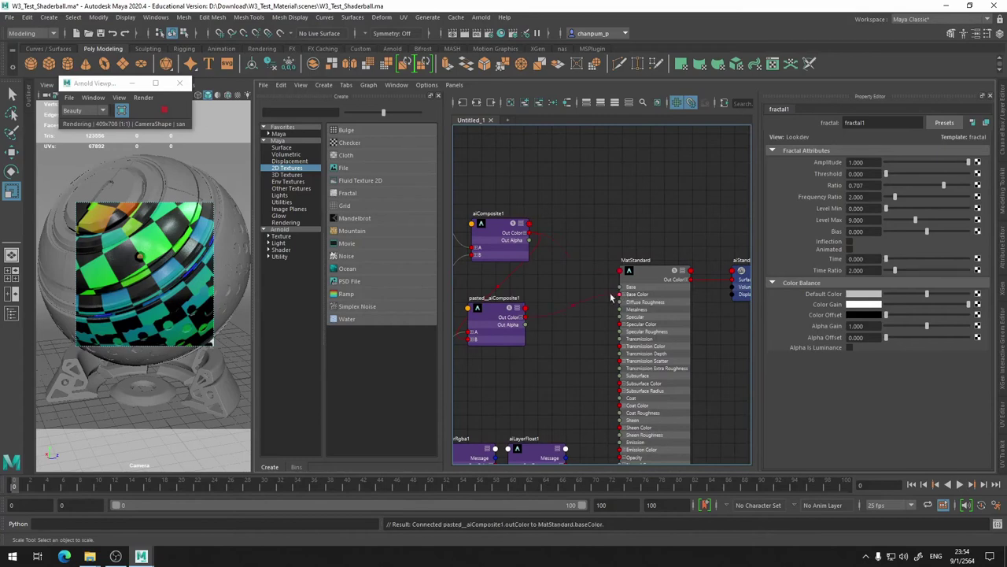
{"action": "left_click_drag", "start_coordinate": [519, 323], "coordinate": [577, 295]}
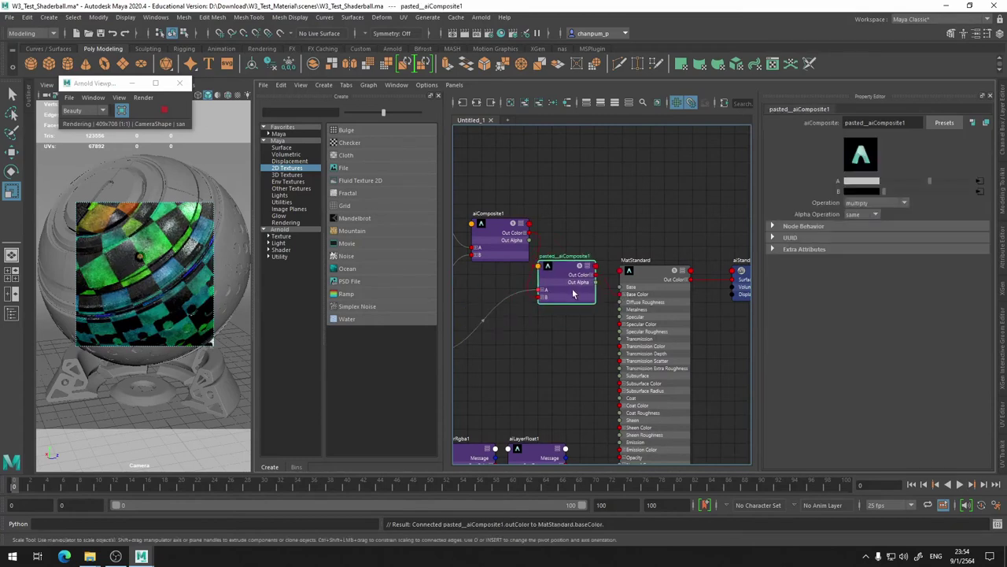
{"action": "middle_click_drag", "start_coordinate": [557, 311], "coordinate": [644, 267], "text": "alt"}
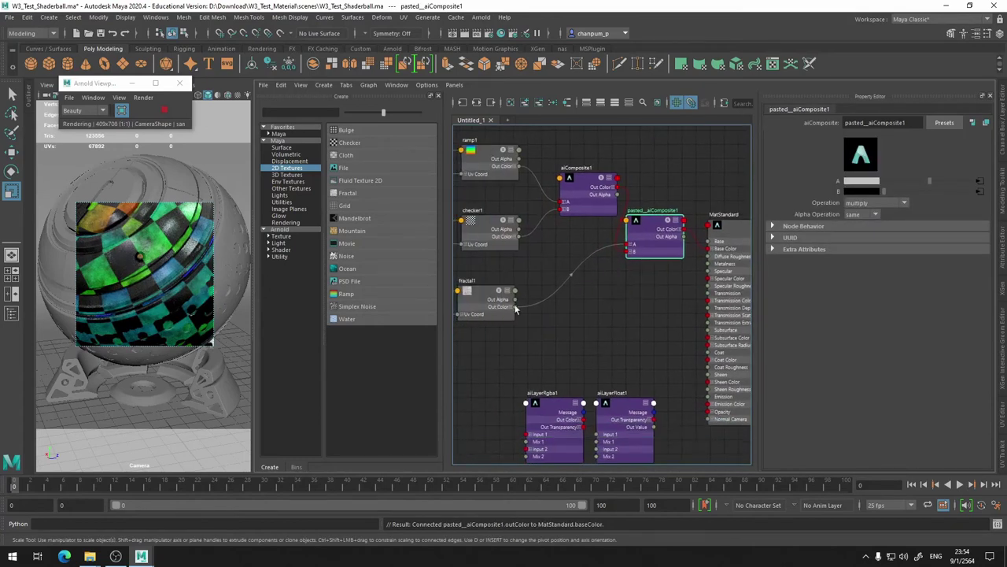
{"action": "middle_click_drag", "start_coordinate": [596, 320], "coordinate": [661, 324], "text": "alt"}
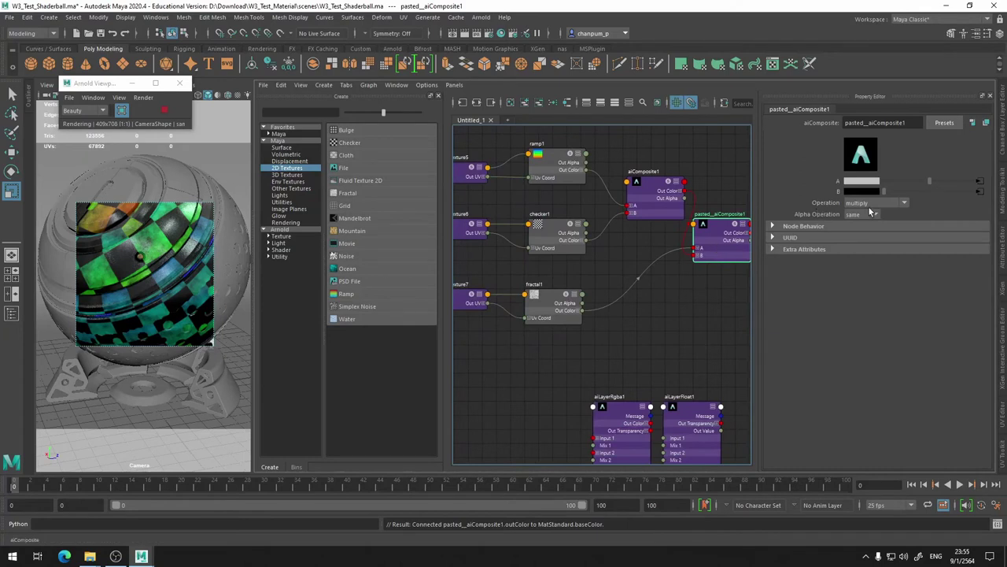
{"action": "left_click", "coordinate": [557, 306]}
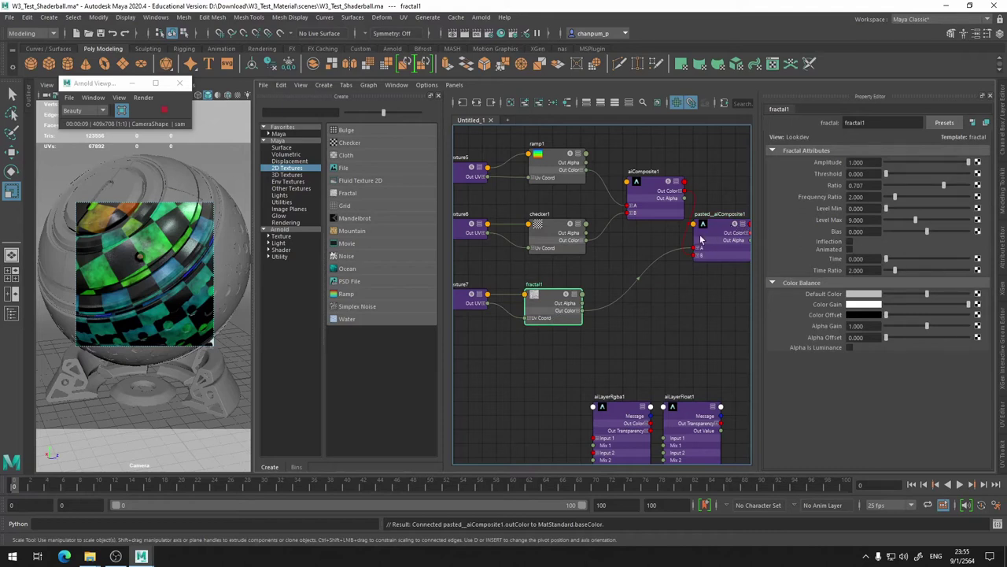
Inspect the settings of pasted_aiComposite1 and aiComposite1.
{"action": "left_click", "coordinate": [726, 232]}
{"action": "middle_click_drag", "start_coordinate": [695, 326], "coordinate": [622, 373], "text": "alt"}
{"action": "left_click", "coordinate": [581, 238]}
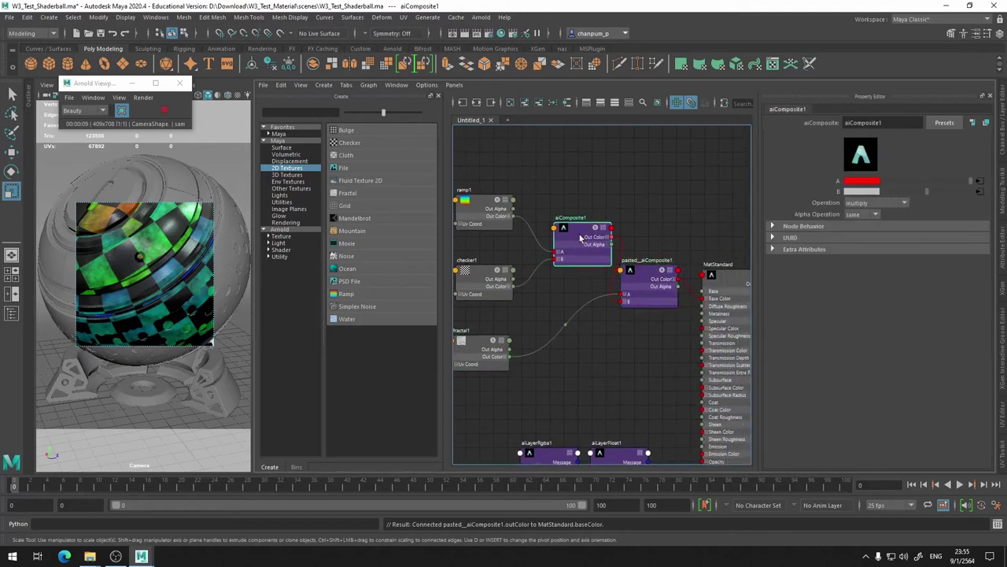
{"action": "middle_click_drag", "start_coordinate": [578, 207], "coordinate": [670, 130], "text": "alt"}
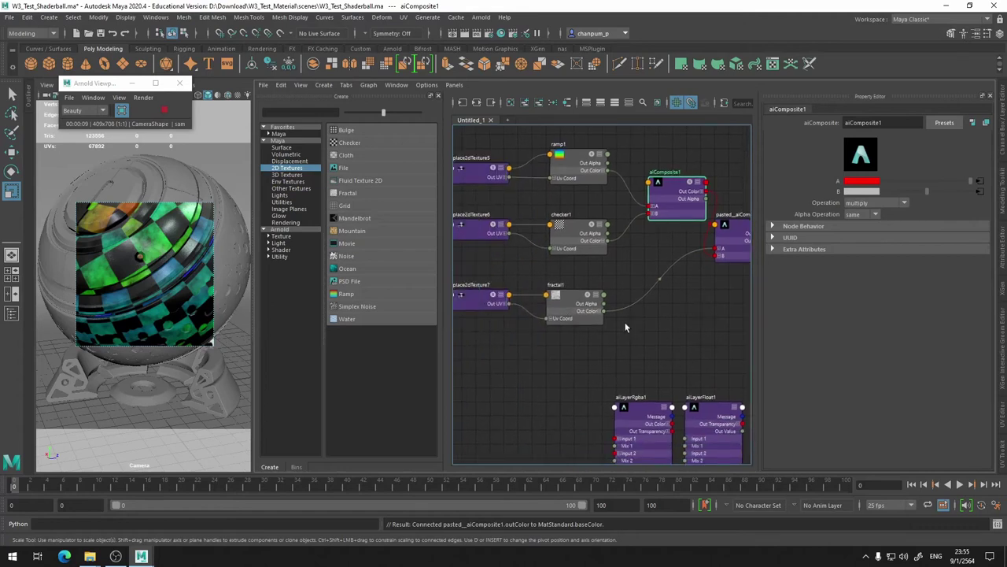
{"action": "middle_click_drag", "start_coordinate": [687, 324], "coordinate": [584, 346], "text": "alt"}
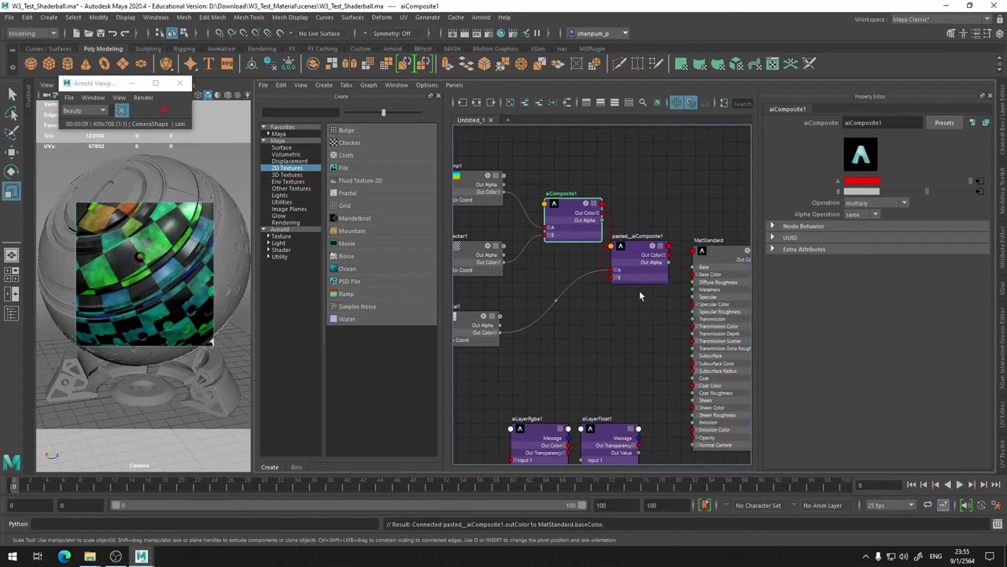
Enlarge the Arnold viewport renderer window, select fractal1 and bring up Render > Debug Shading.
{"action": "mouse_move", "coordinate": [191, 131]}
{"action": "left_mouse_down"}
{"action": "mouse_move", "coordinate": [304, 188]}
{"action": "mouse_move", "coordinate": [225, 153]}
{"action": "left_mouse_up"}
{"action": "left_click", "coordinate": [119, 97]}
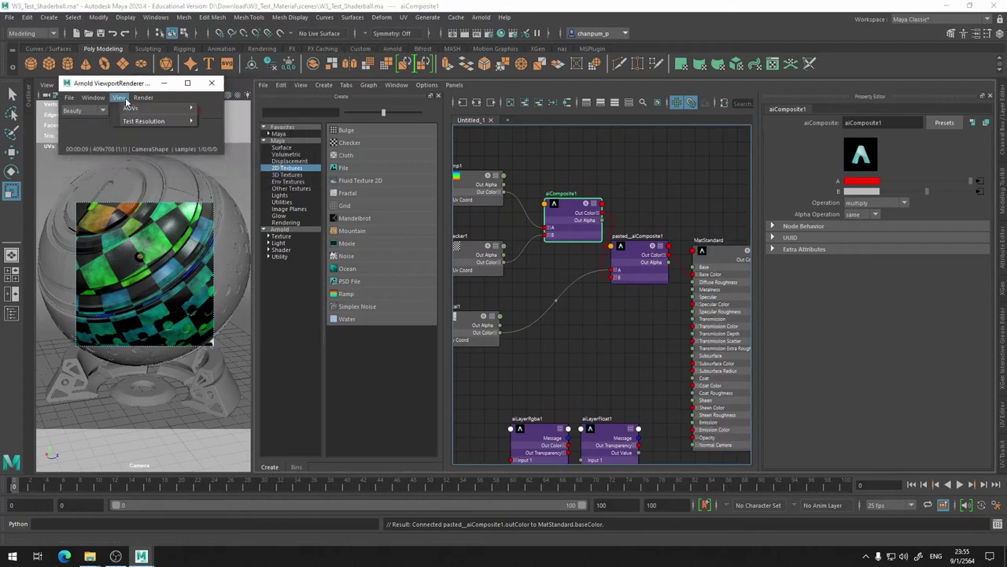
{"action": "left_click", "coordinate": [139, 99]}
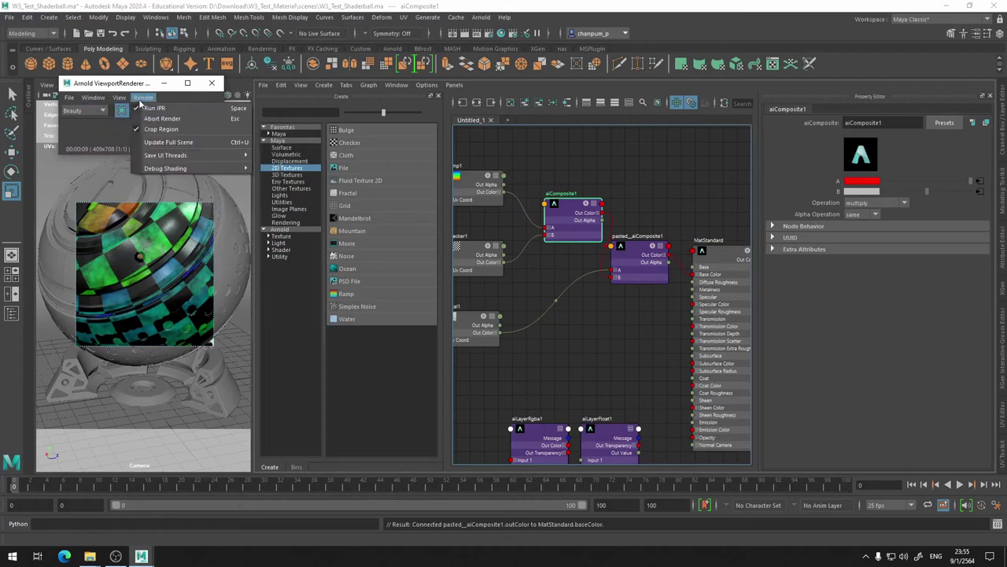
{"action": "left_click", "coordinate": [138, 100]}
{"action": "left_click", "coordinate": [144, 99]}
{"action": "left_click", "coordinate": [144, 87]}
{"action": "middle_click_drag", "start_coordinate": [538, 350], "coordinate": [572, 336]}
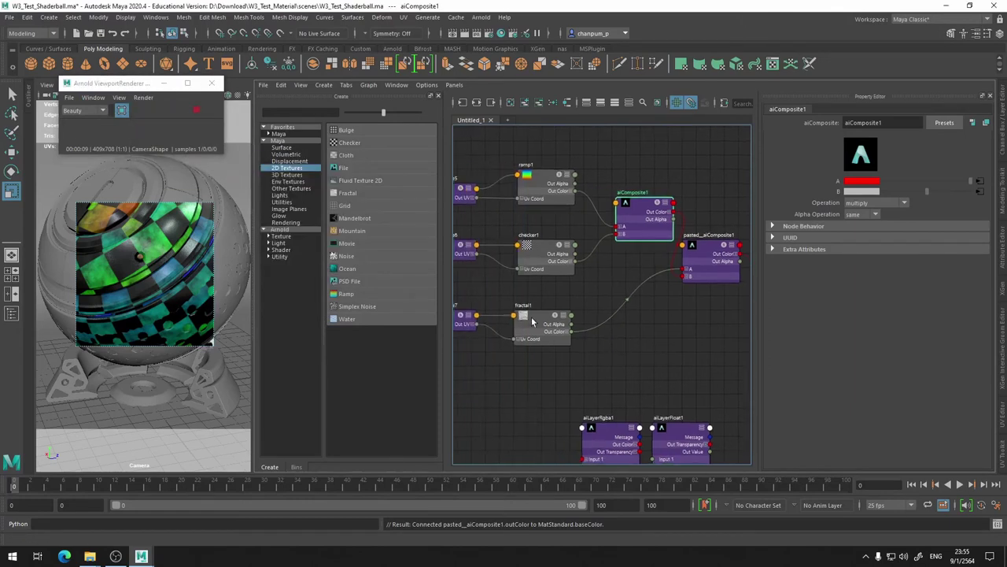
{"action": "left_click", "coordinate": [532, 320]}
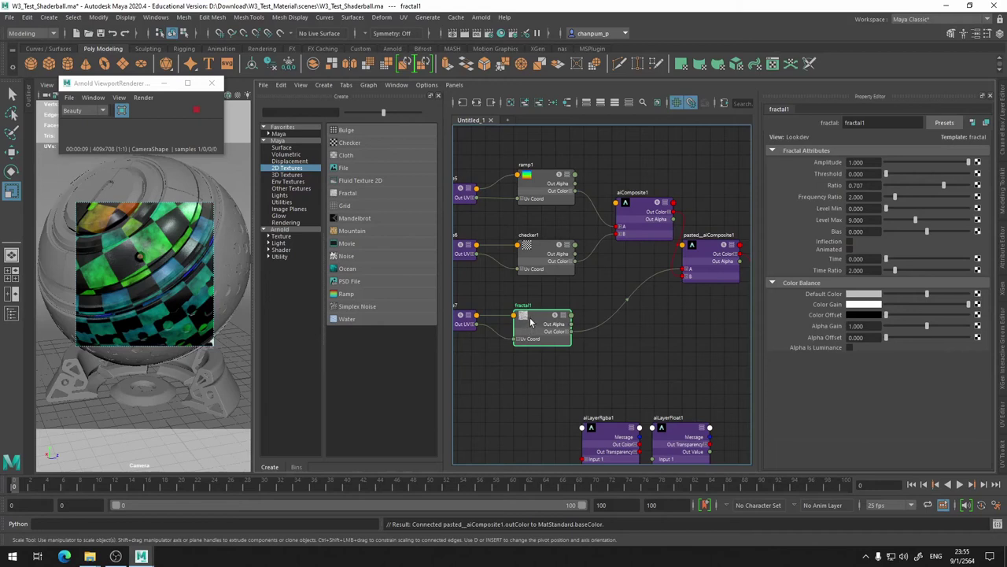
{"action": "left_click", "coordinate": [144, 98]}
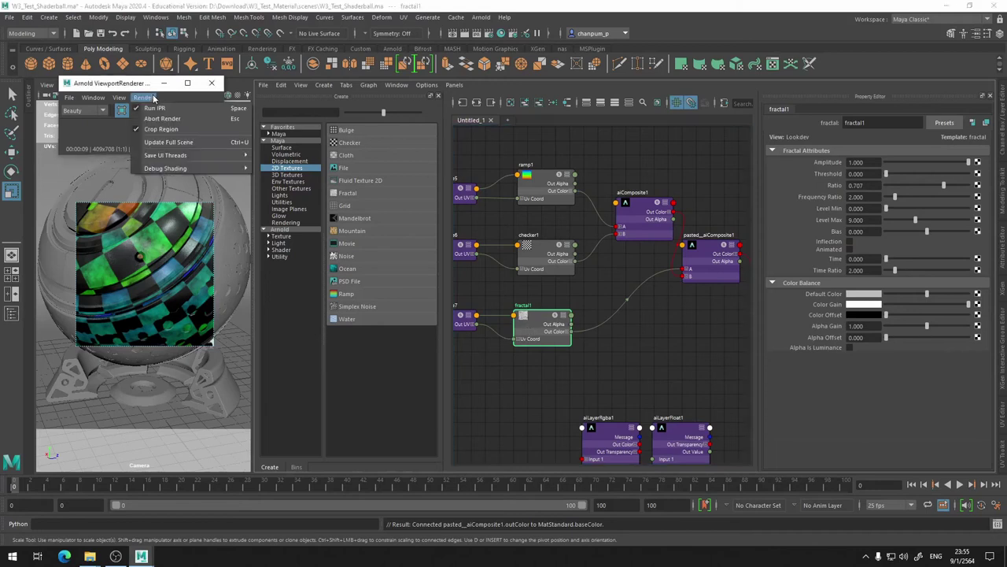
{"action": "mouse_move", "coordinate": [167, 169]}
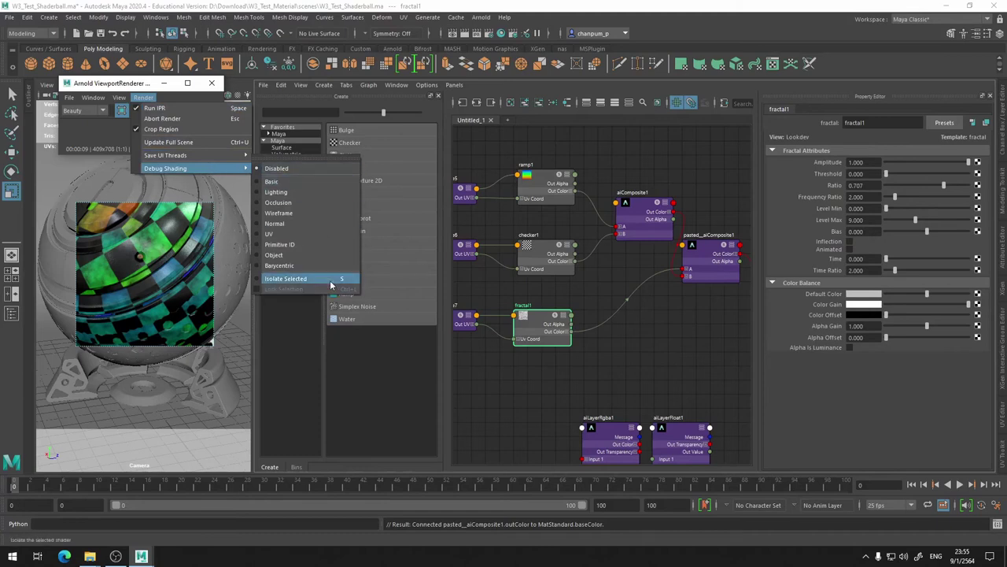
Use Isolate Selected to preview checker1, ramp1, both composites, then fractal1 alone.
{"action": "left_click", "coordinate": [330, 282]}
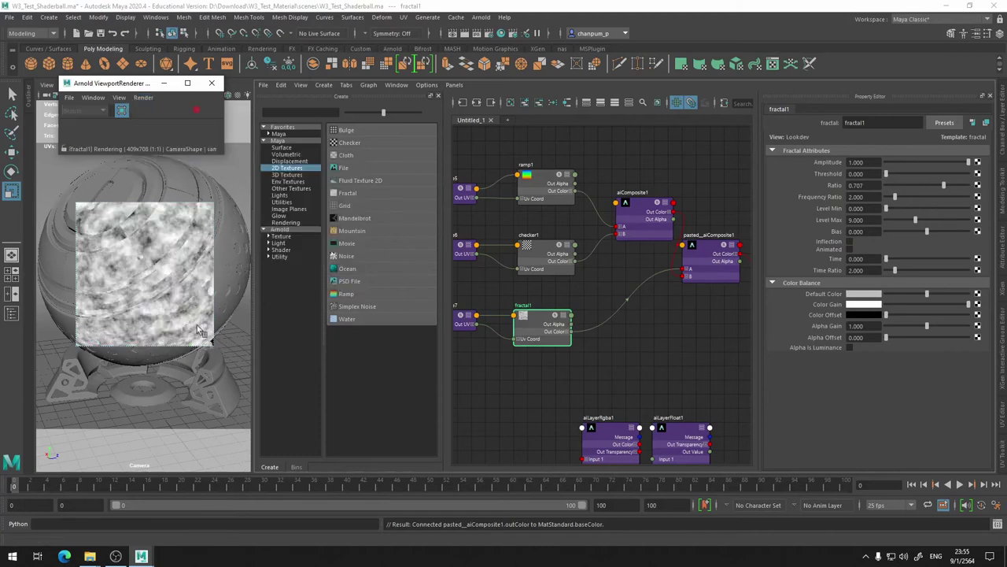
{"action": "left_click", "coordinate": [540, 247]}
{"action": "left_click", "coordinate": [542, 174]}
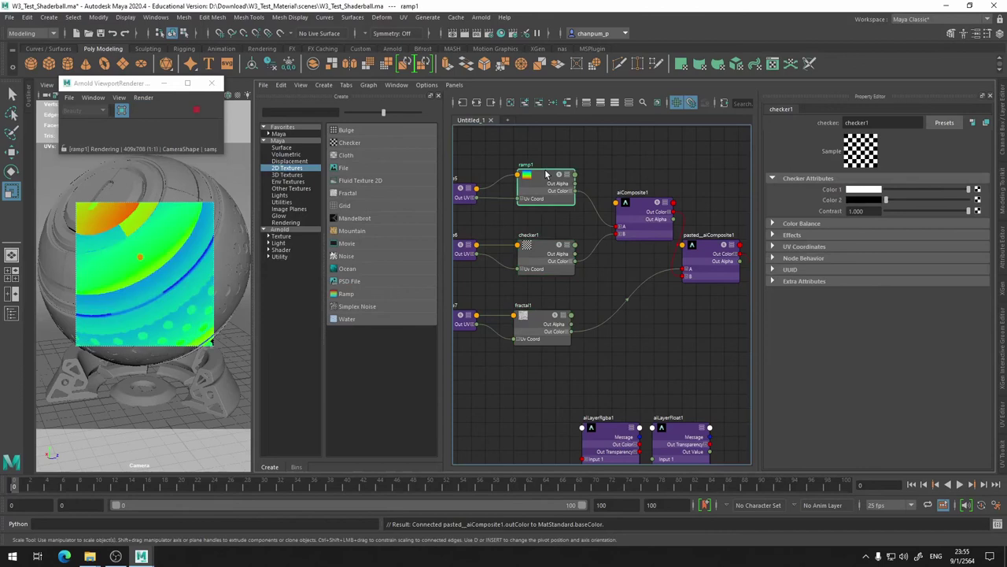
{"action": "left_click", "coordinate": [638, 204]}
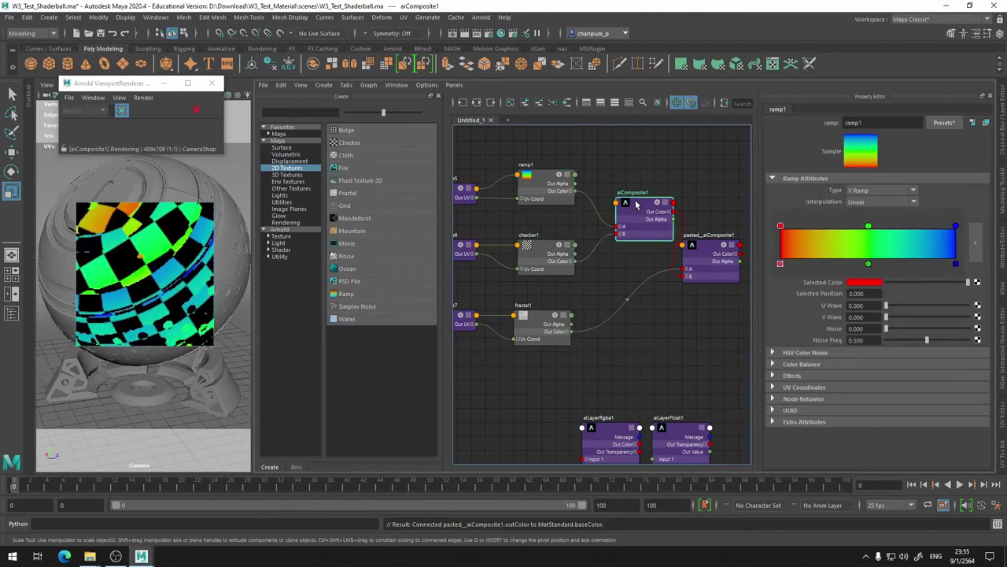
{"action": "left_click", "coordinate": [709, 258]}
{"action": "mouse_move", "coordinate": [696, 323]}
{"action": "middle_mouse_down", "text": "alt"}
{"action": "mouse_move", "coordinate": [598, 341]}
{"action": "mouse_move", "coordinate": [622, 325]}
{"action": "middle_mouse_up", "text": "alt"}
{"action": "left_click", "coordinate": [513, 313]}
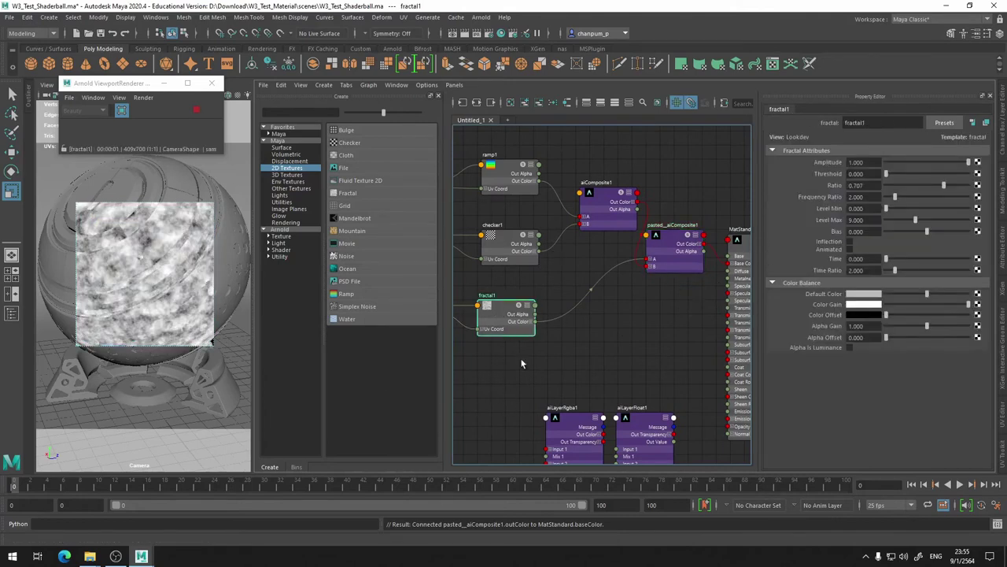
Set fractal1 Ratio to 1.000, Threshold to 0 and Level Max to 9.355.
{"action": "key", "text": "3"}
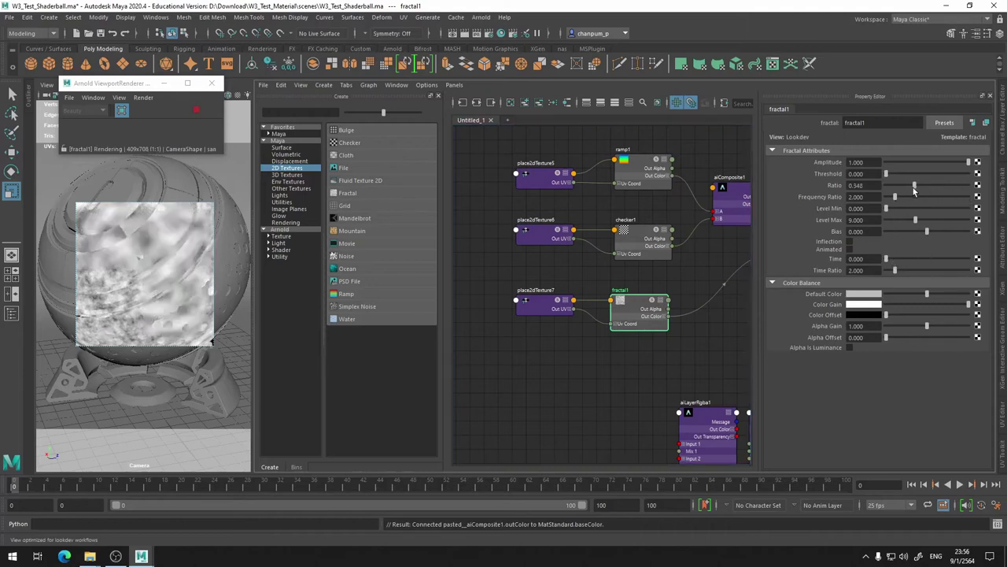
{"action": "left_click_drag", "start_coordinate": [945, 186], "coordinate": [970, 189]}
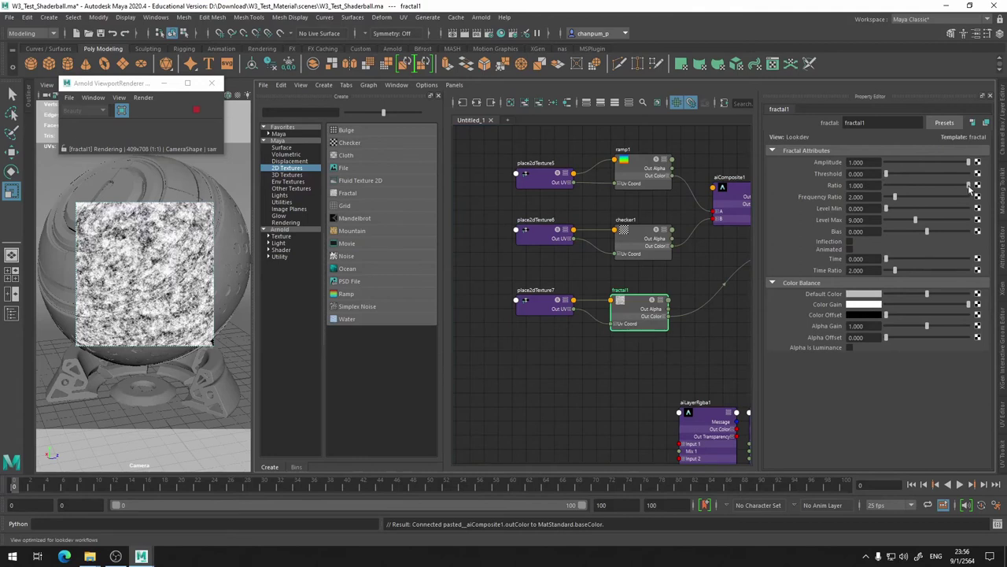
{"action": "left_click_drag", "start_coordinate": [892, 174], "coordinate": [873, 176]}
{"action": "mouse_move", "coordinate": [915, 220]}
{"action": "left_mouse_down"}
{"action": "mouse_move", "coordinate": [925, 221]}
{"action": "mouse_move", "coordinate": [916, 222]}
{"action": "left_mouse_up"}
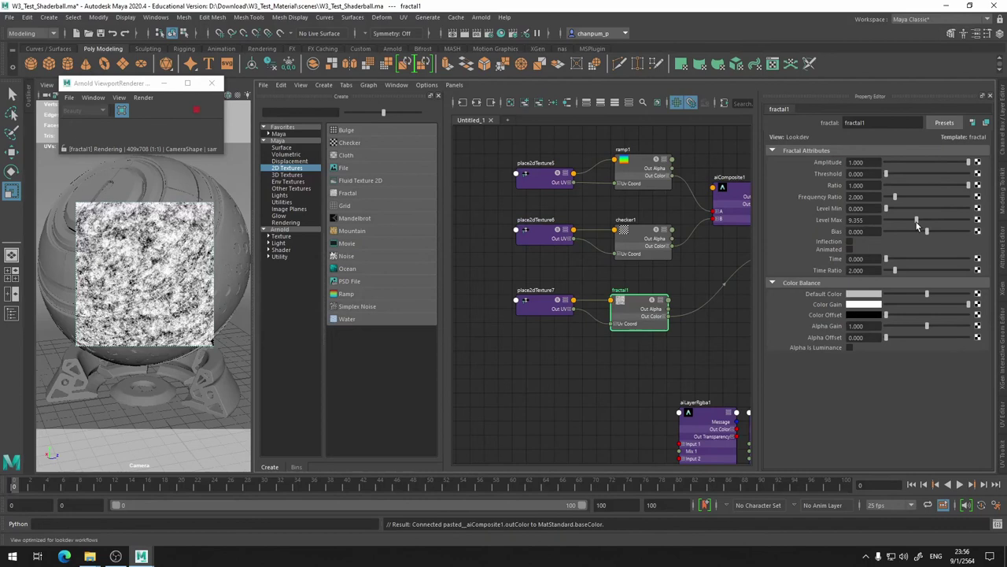
{"action": "left_click", "coordinate": [640, 244]}
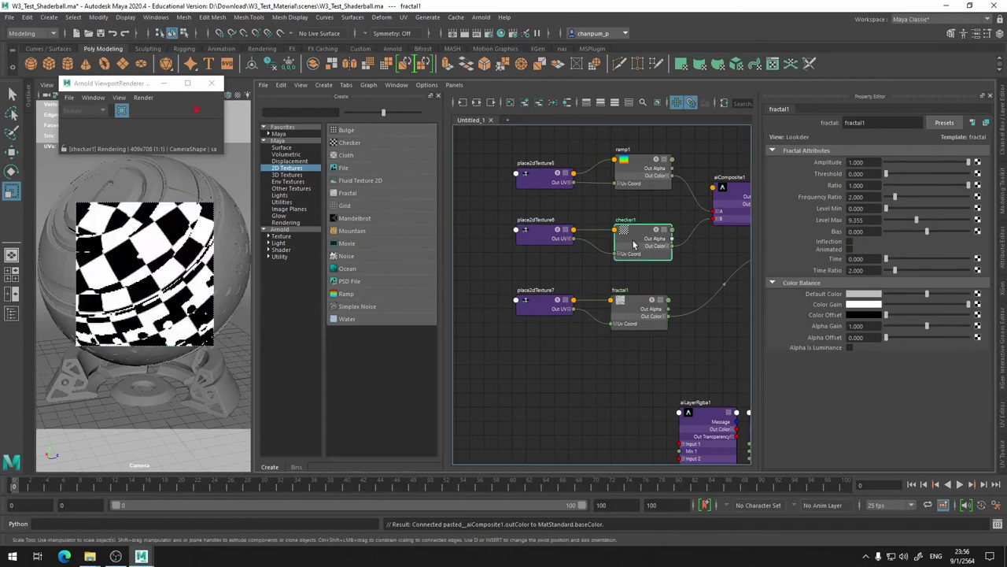
Set place2dTexture6 Repeat UV to 10 in both U and V.
{"action": "left_click", "coordinate": [545, 240]}
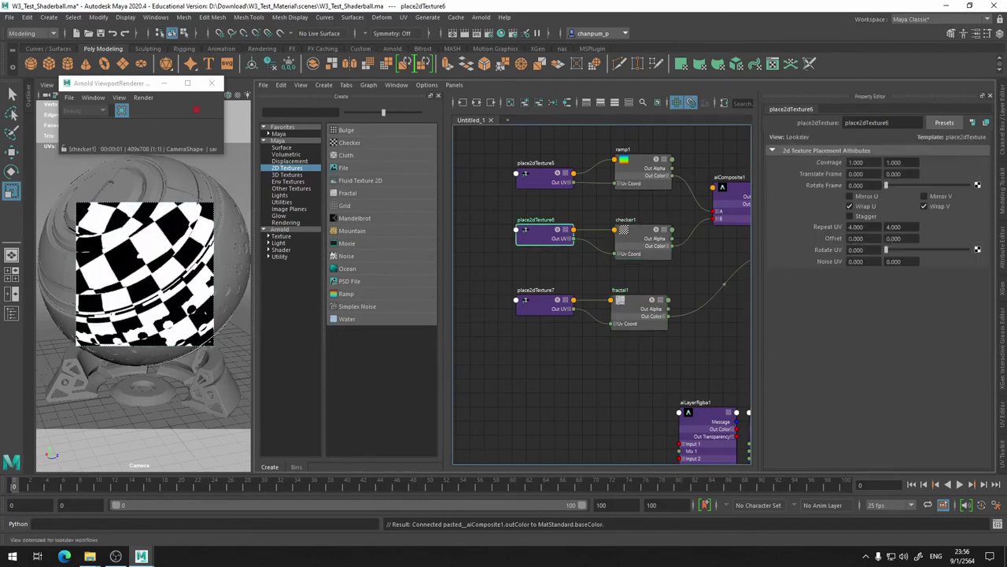
{"action": "left_click", "coordinate": [866, 227]}
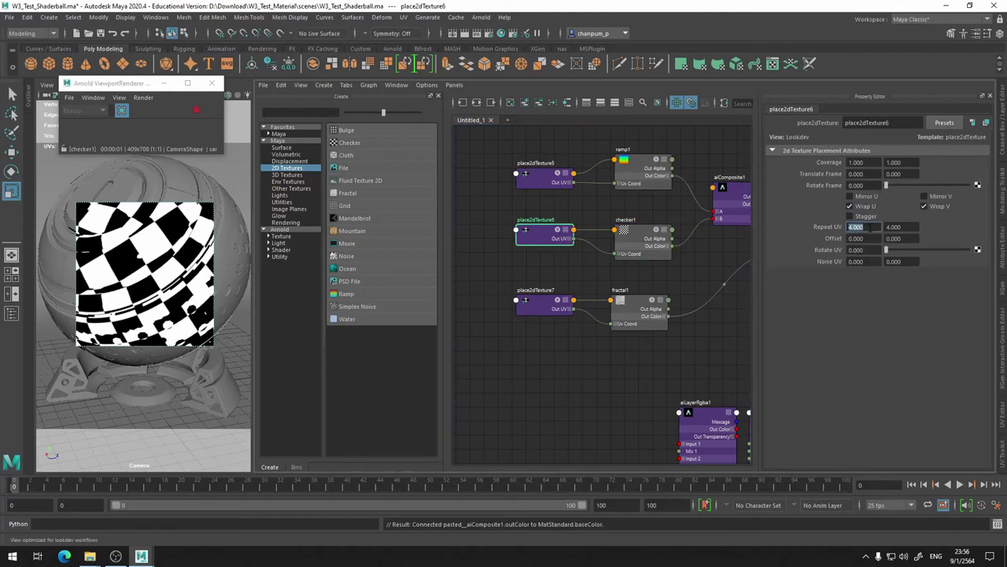
{"action": "type", "text": "10"}
{"action": "key", "text": "Tab"}
{"action": "type", "text": "10"}
{"action": "key", "text": "Return"}
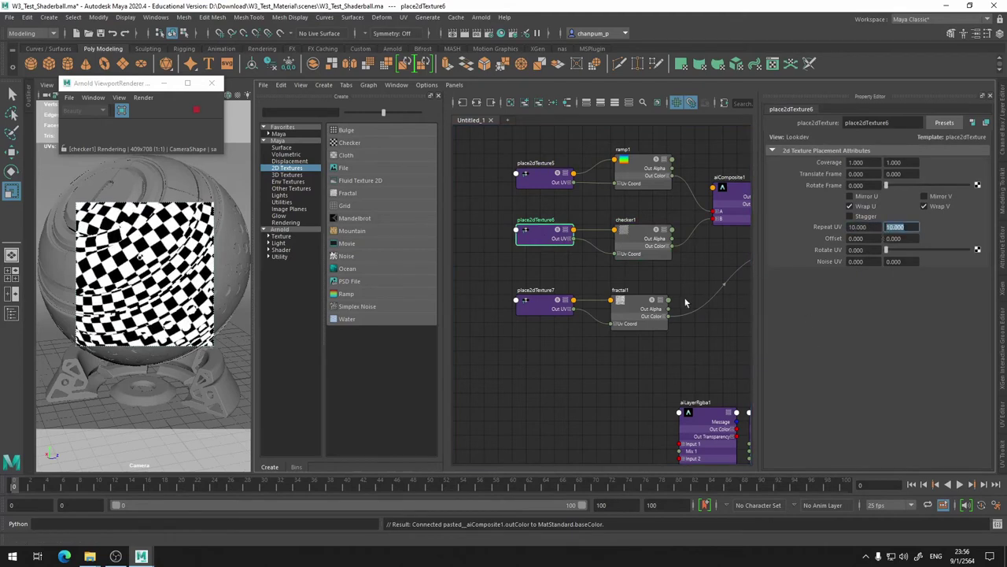
{"action": "left_click", "coordinate": [866, 272]}
Set place2dTexture6 Noise UV to 1.1 in both U and V.
{"action": "left_click", "coordinate": [866, 262]}
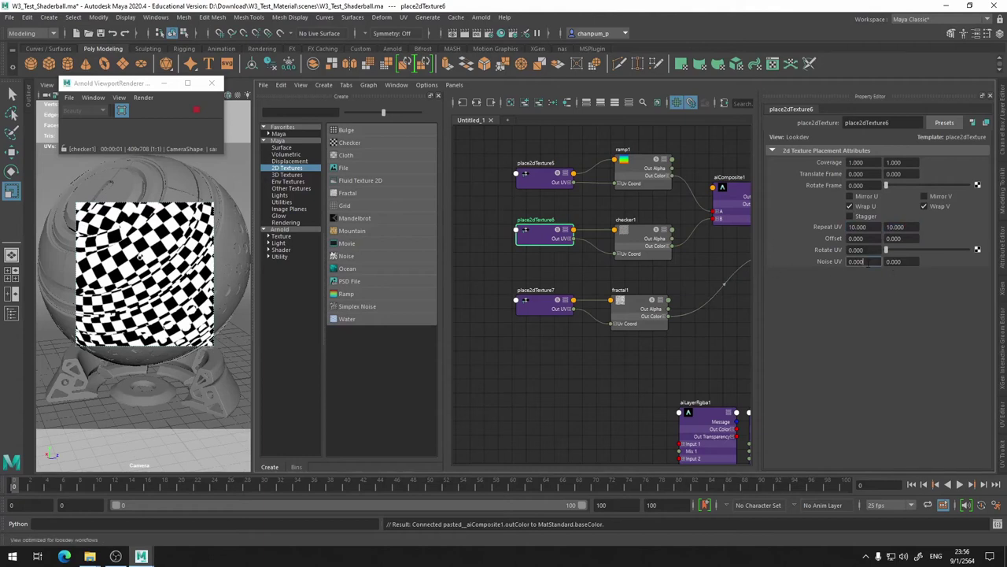
{"action": "type", "text": "1"}
{"action": "key", "text": "Tab"}
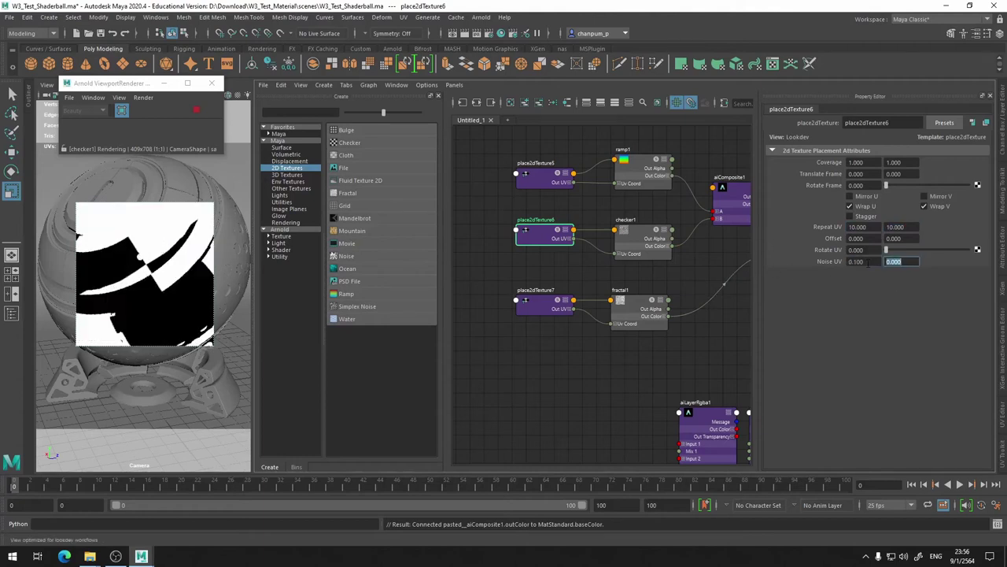
{"action": "key", "text": "BackSpace"}
{"action": "key", "text": "Tab"}
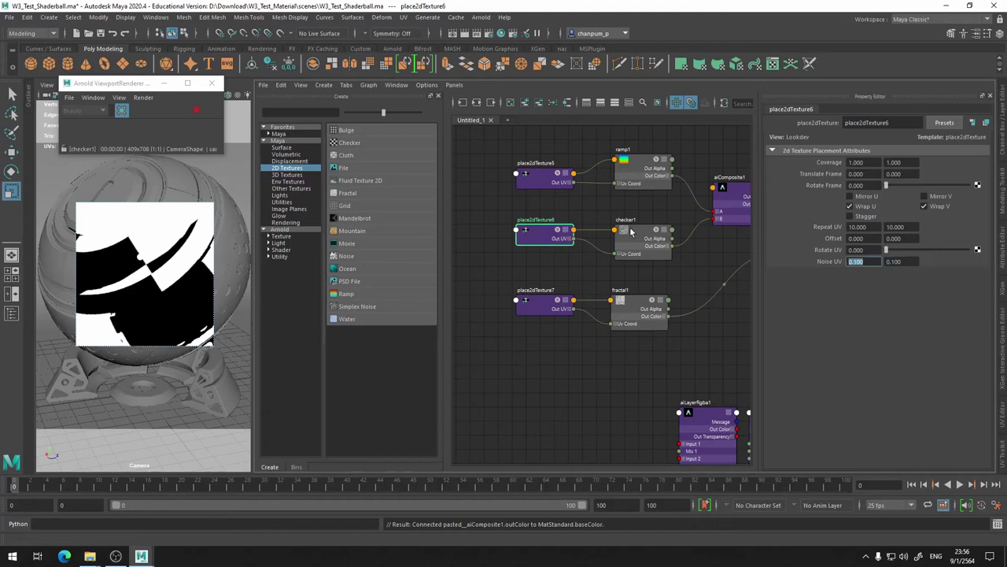
{"action": "type", "text": "1.1"}
{"action": "key", "text": "Return"}
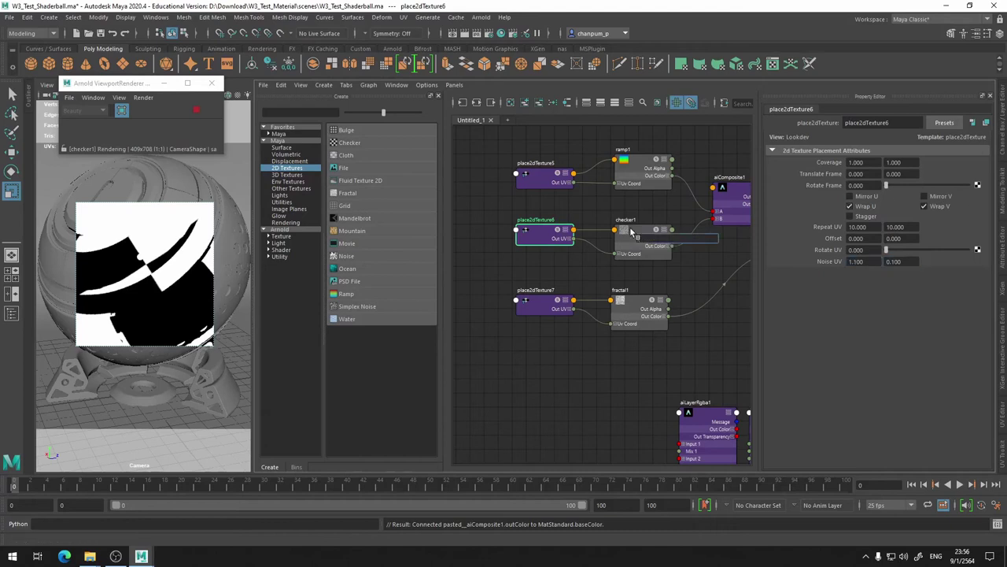
{"action": "left_click", "coordinate": [894, 261]}
{"action": "key", "text": "Return"}
{"action": "left_click", "coordinate": [902, 262]}
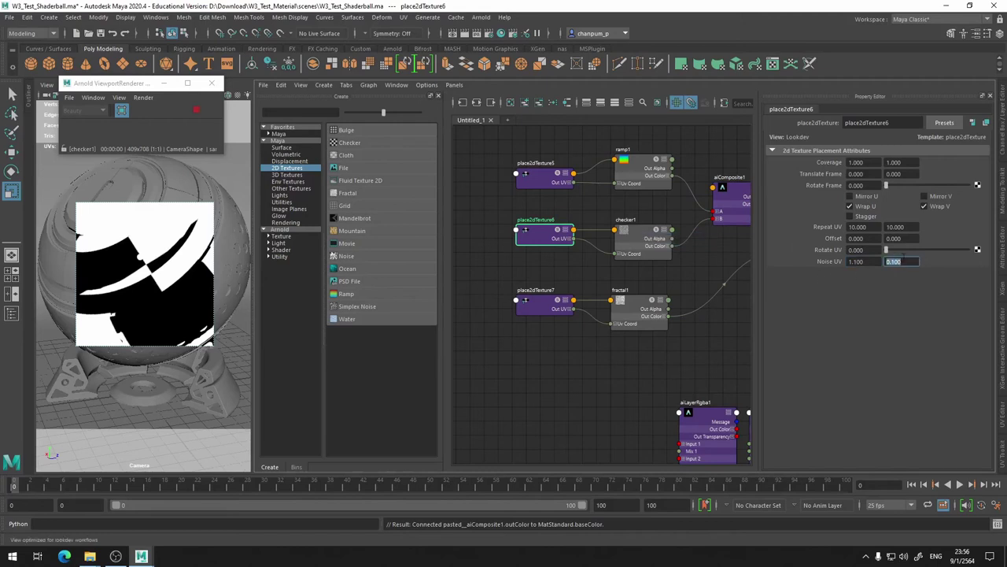
{"action": "key", "text": "BackSpace"}
{"action": "key", "text": "Return"}
Raise Noise UV to 5 on both axes and preview checker1 alone.
{"action": "left_click", "coordinate": [864, 262]}
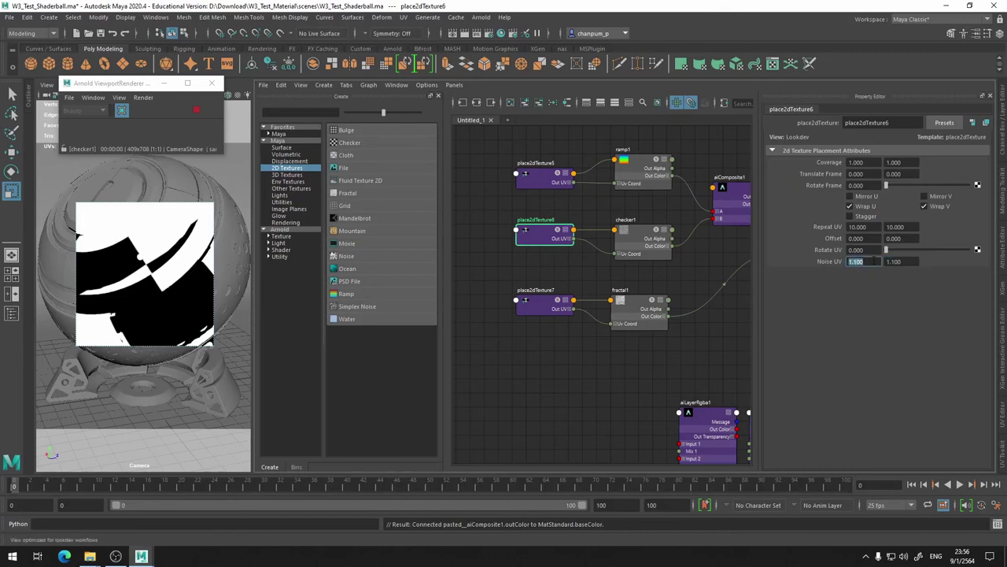
{"action": "type", "text": "5"}
{"action": "key", "text": "Tab"}
{"action": "type", "text": "5"}
{"action": "key", "text": "Return"}
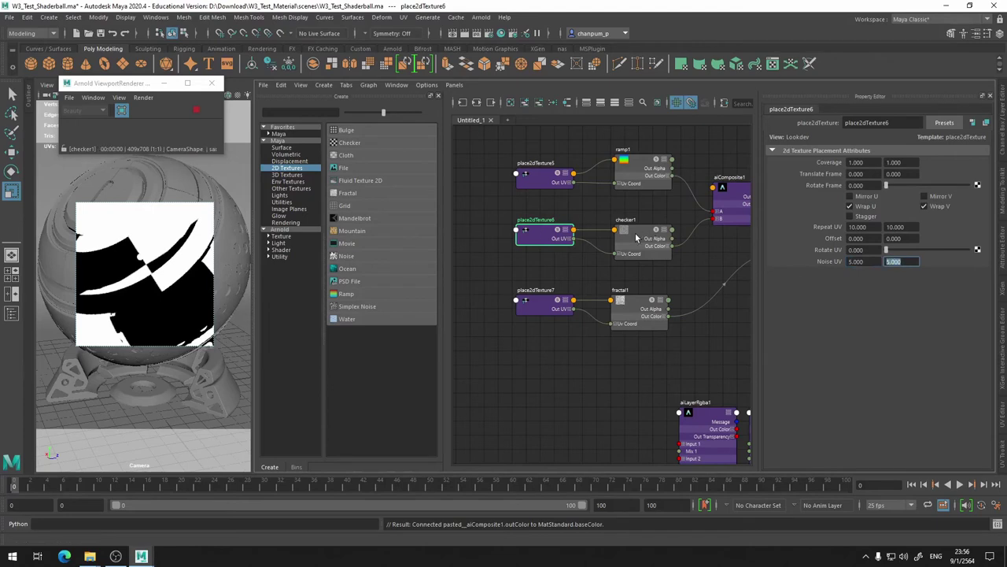
{"action": "left_click", "coordinate": [638, 237]}
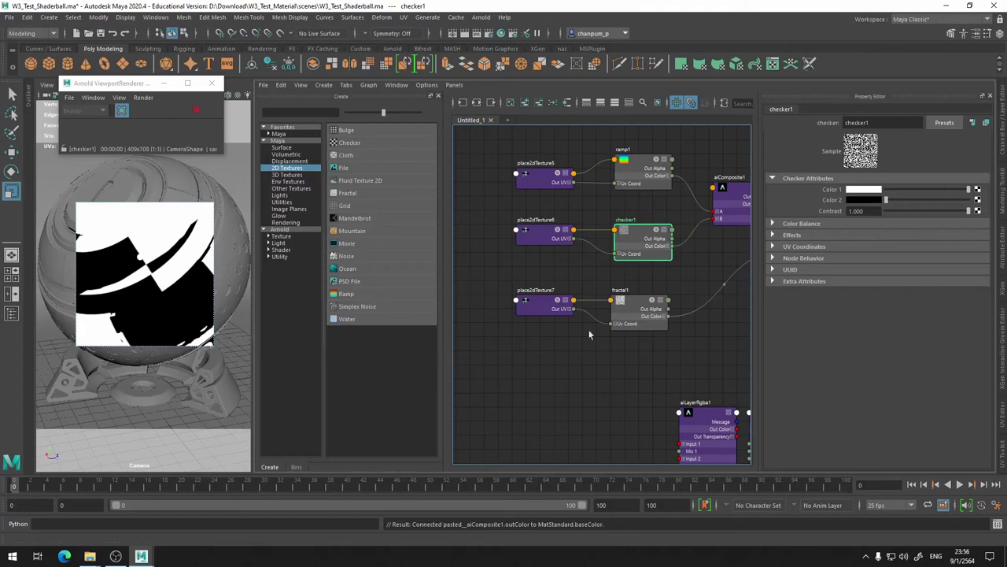
Reselect place2dTexture6 and preview the ramp-checker composite on its own.
{"action": "left_click", "coordinate": [531, 242]}
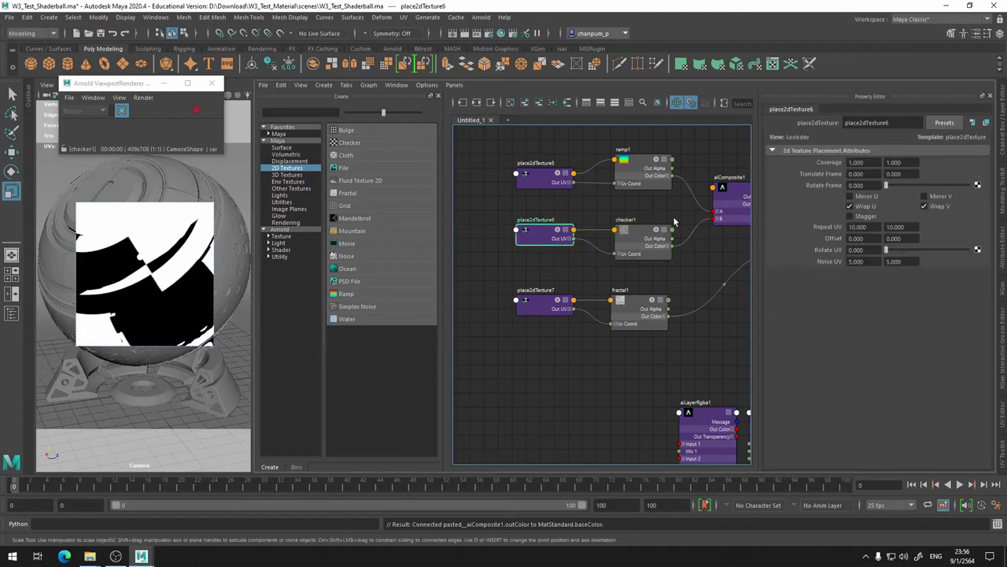
{"action": "middle_click_drag", "start_coordinate": [652, 210], "coordinate": [550, 250], "text": "alt"}
{"action": "left_click", "coordinate": [639, 246]}
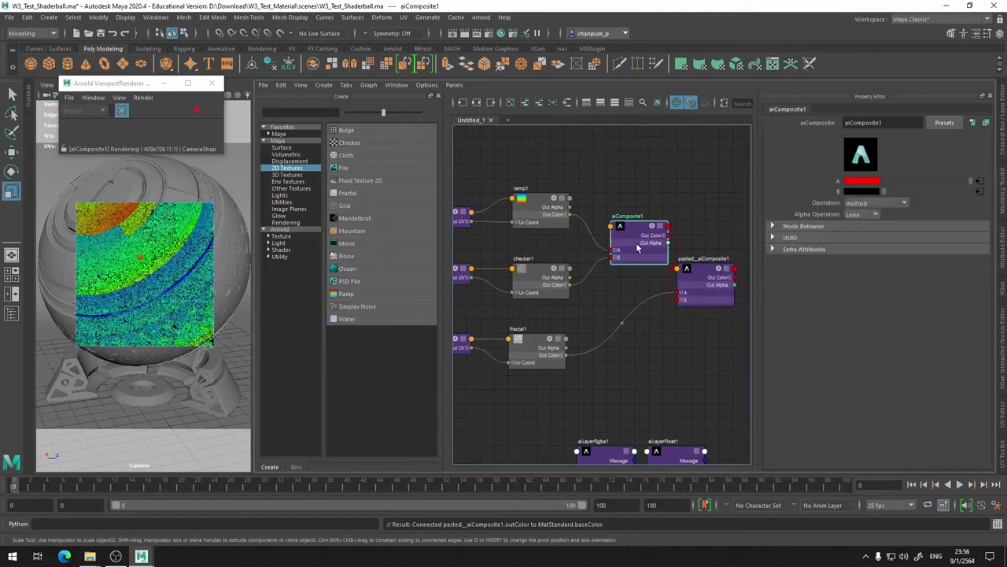
{"action": "scroll", "coordinate": [181, 266], "scroll_direction": "up", "scroll_amount": 5}
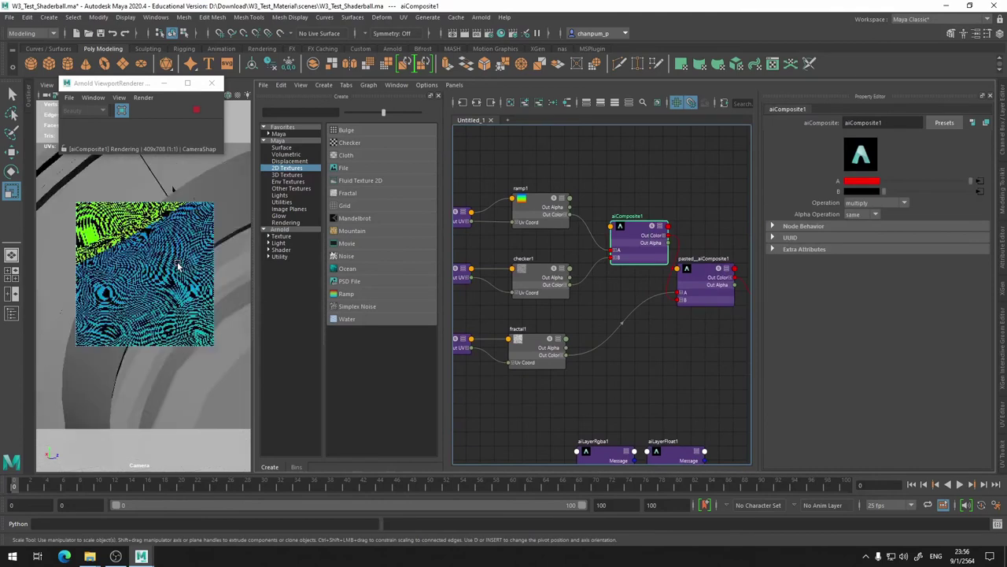
{"action": "scroll", "coordinate": [172, 266], "scroll_direction": "down", "scroll_amount": 3}
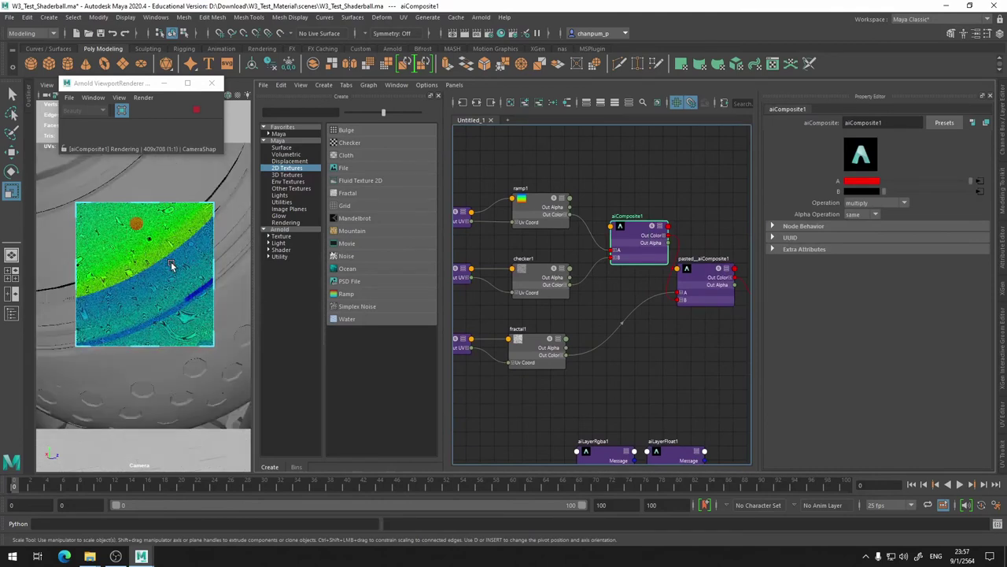
{"action": "scroll", "coordinate": [178, 240], "scroll_direction": "down", "scroll_amount": 3}
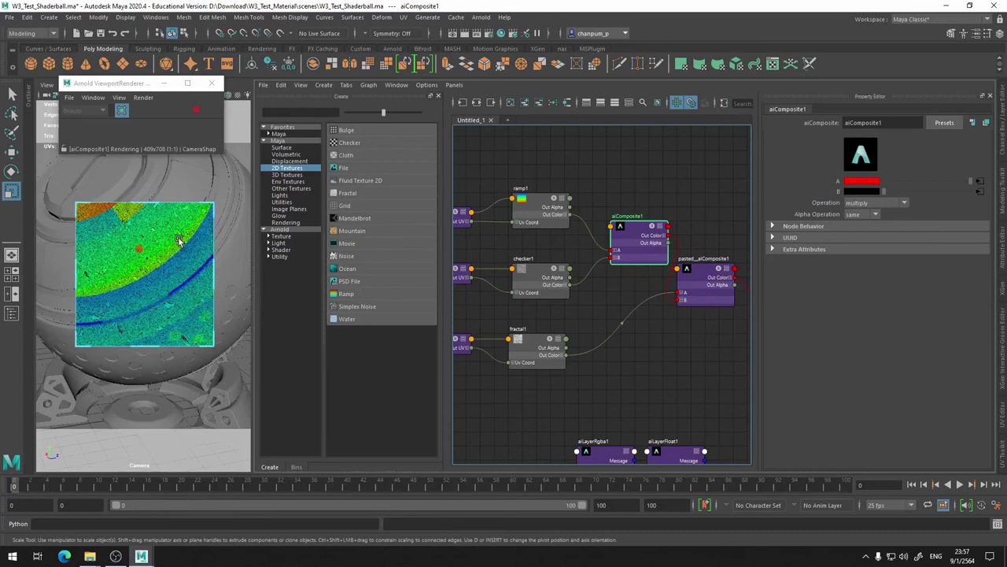
{"action": "middle_click_drag", "start_coordinate": [536, 247], "coordinate": [594, 251], "text": "alt"}
Set place2dTexture6 Noise UV to 2 and 2, then preview checker1, fractal1 and ramp1.
{"action": "left_click", "coordinate": [500, 282]}
{"action": "double_click", "coordinate": [858, 261]}
{"action": "type", "text": "2"}
{"action": "key", "text": "Tab"}
{"action": "type", "text": "2"}
{"action": "key", "text": "Return"}
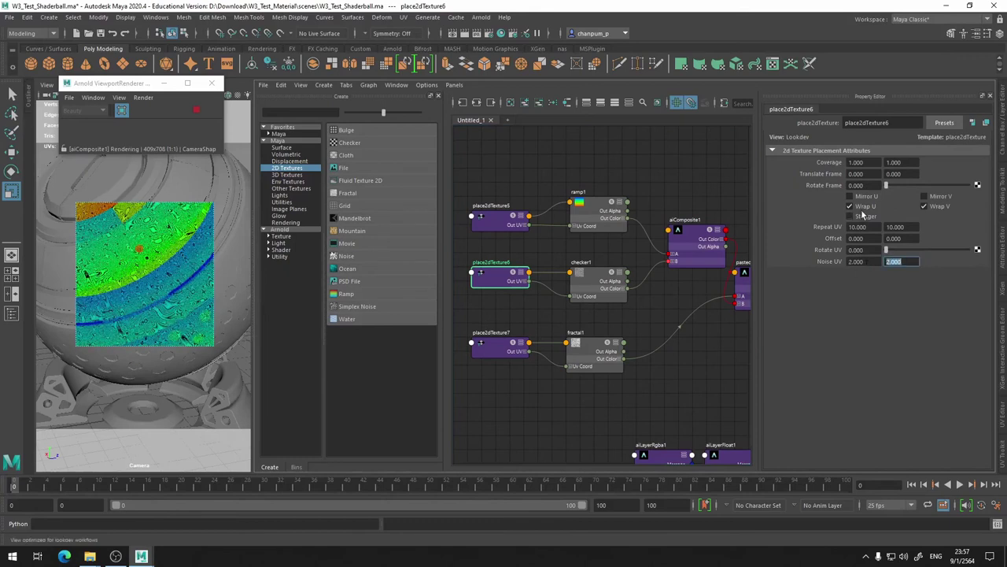
{"action": "left_click", "coordinate": [596, 285]}
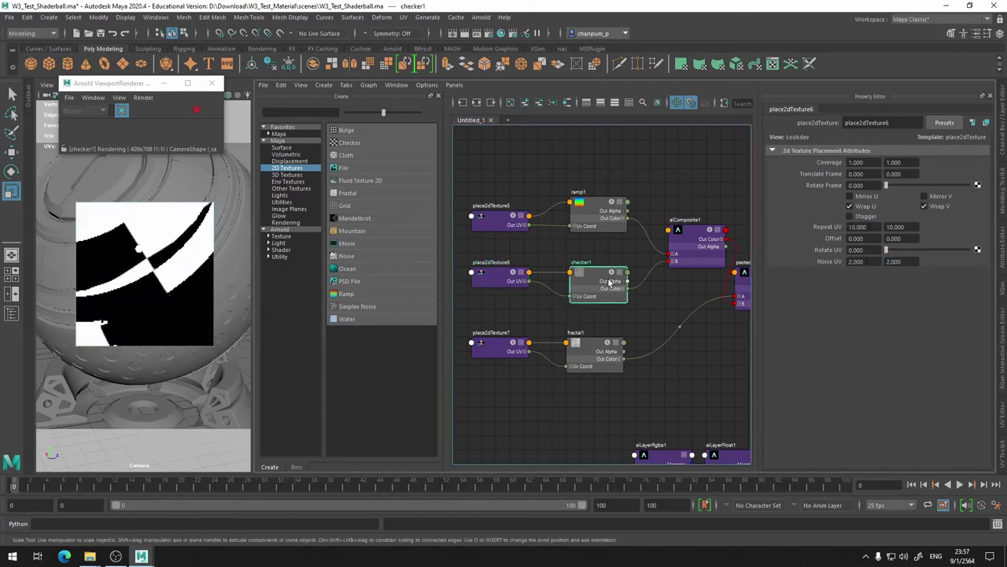
{"action": "left_click", "coordinate": [592, 349]}
{"action": "left_click", "coordinate": [600, 216]}
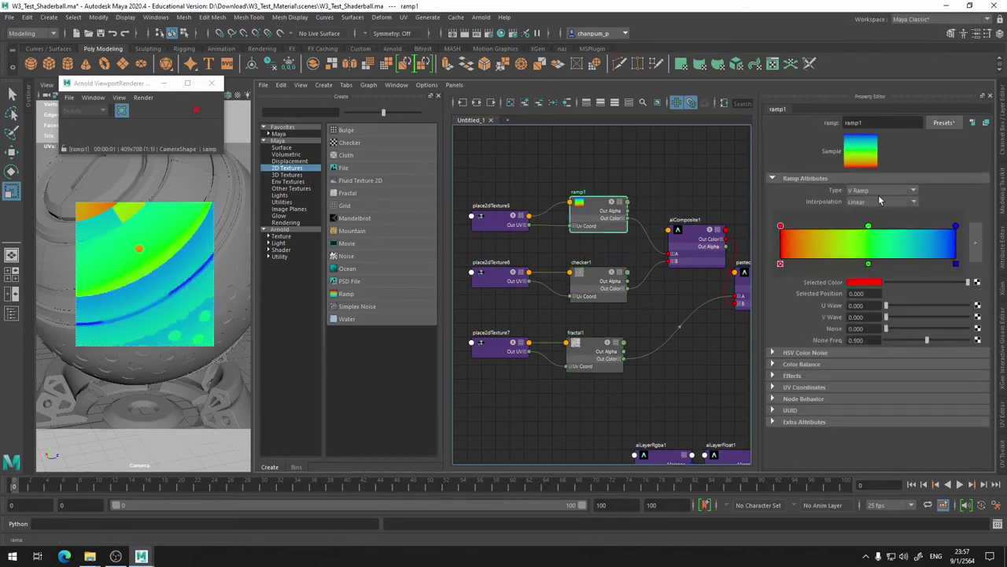
Set ramp1 Interpolation to Smooth and Type to U Ramp, then preview checker1 and fractal1.
{"action": "left_click", "coordinate": [880, 199]}
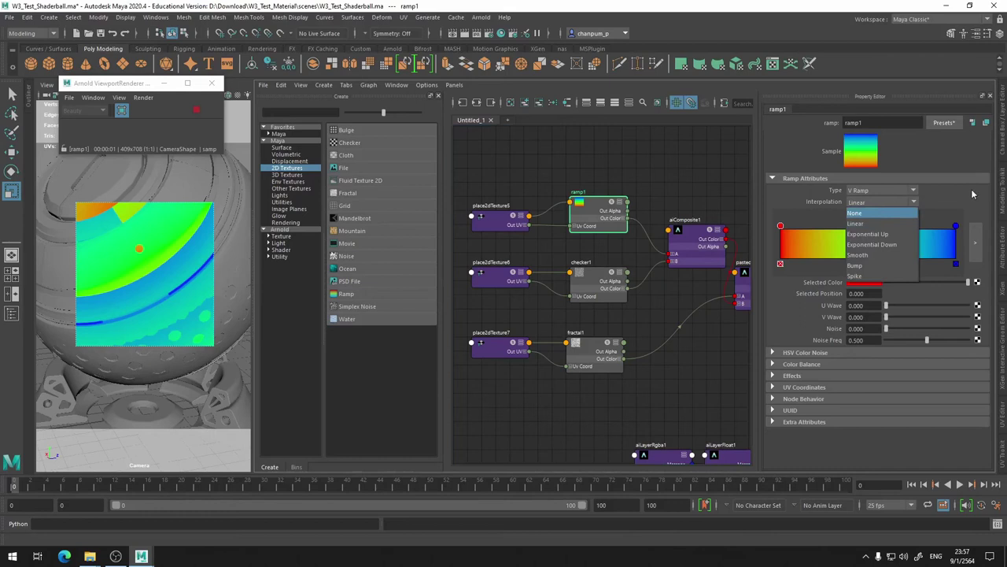
{"action": "left_click", "coordinate": [877, 257]}
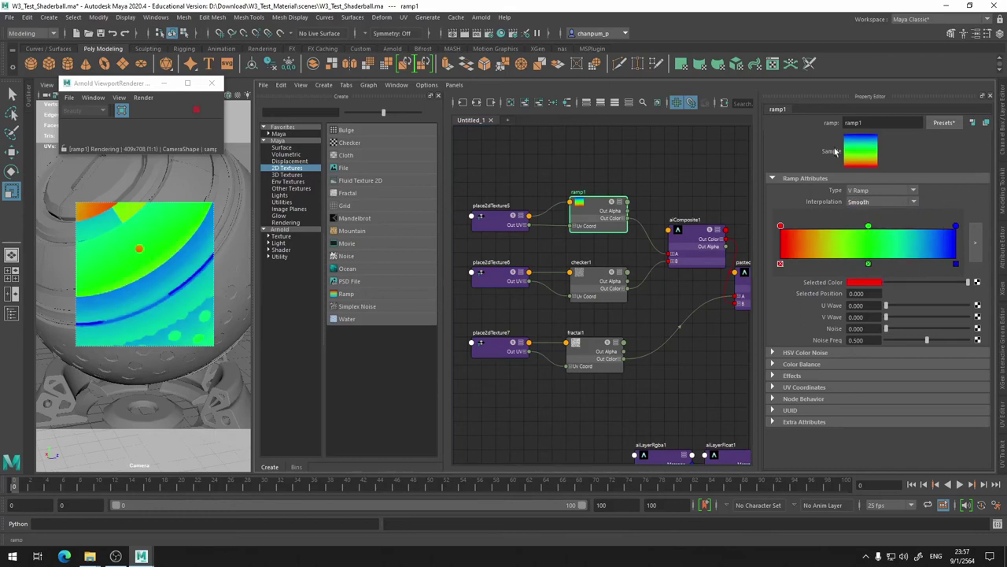
{"action": "left_click", "coordinate": [880, 191]}
{"action": "left_click", "coordinate": [858, 211]}
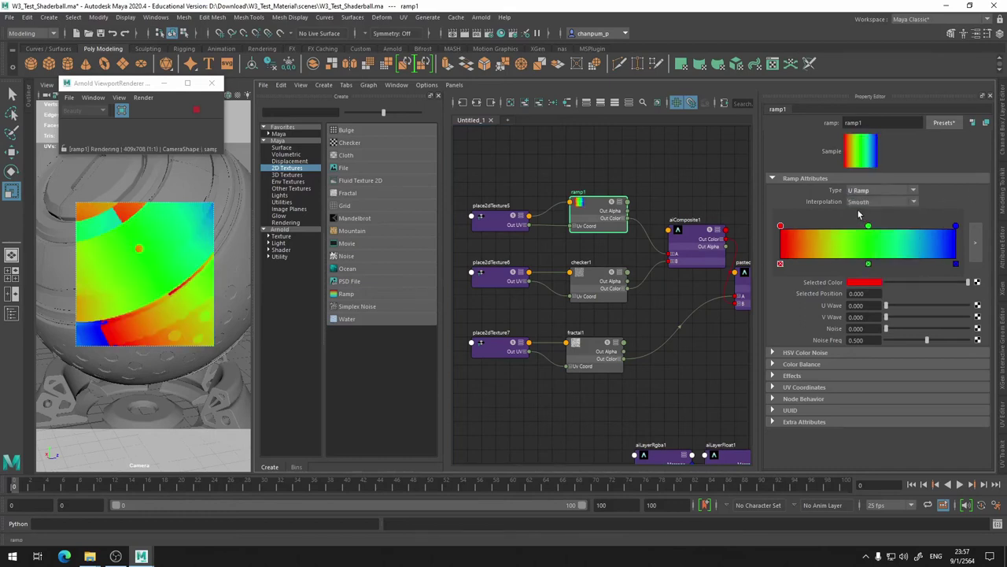
{"action": "left_click", "coordinate": [591, 281]}
{"action": "left_click", "coordinate": [596, 346]}
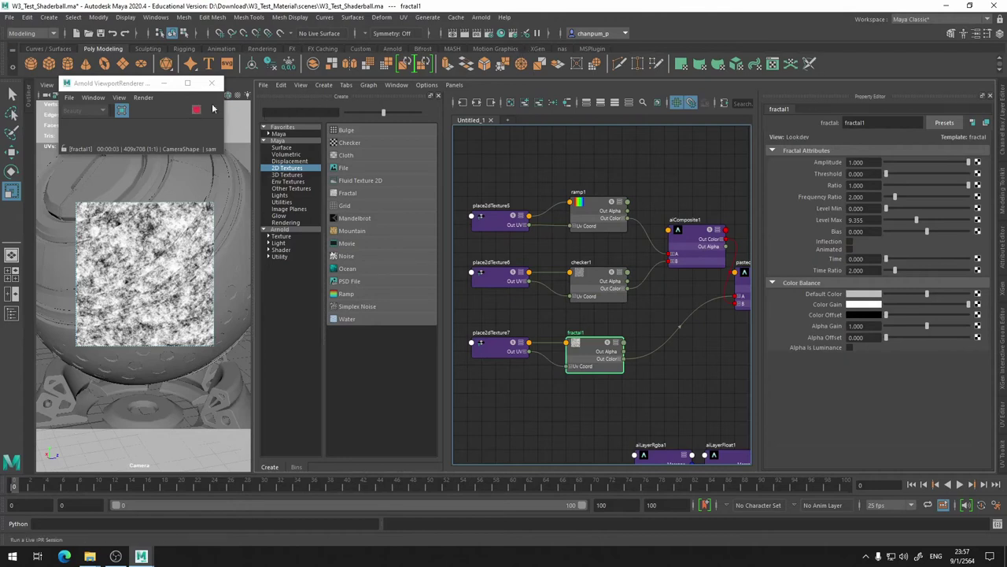
Open the Arnold RenderView, look at its Debug Shading options, then close the RenderView window.
{"action": "left_click", "coordinate": [481, 17]}
{"action": "left_click", "coordinate": [544, 48]}
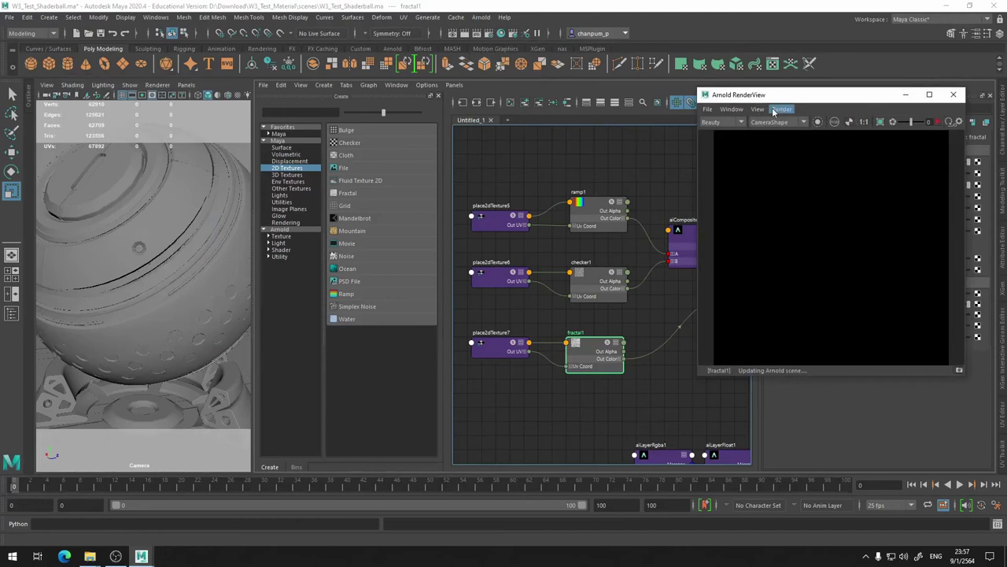
{"action": "left_click", "coordinate": [782, 109]}
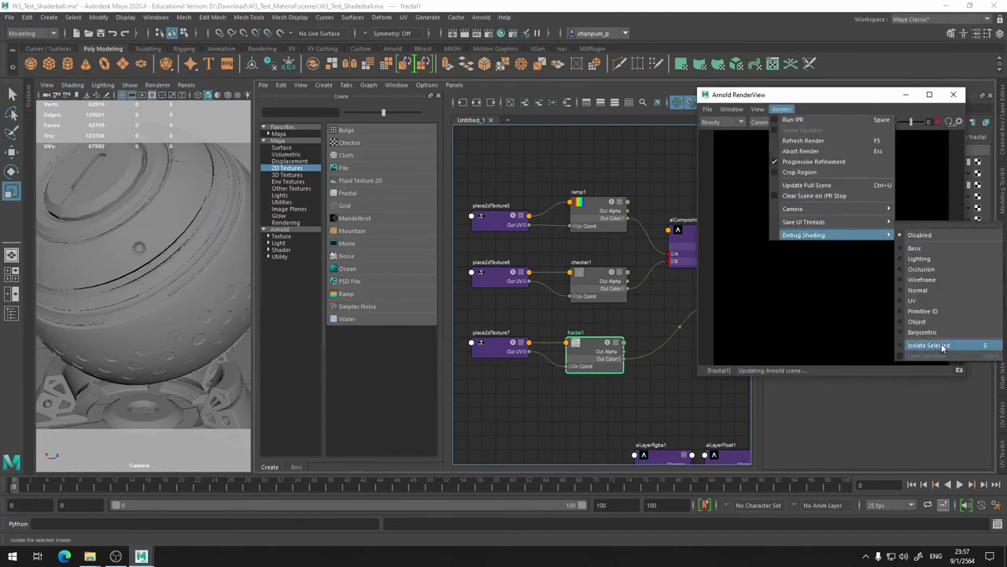
{"action": "left_click", "coordinate": [812, 120]}
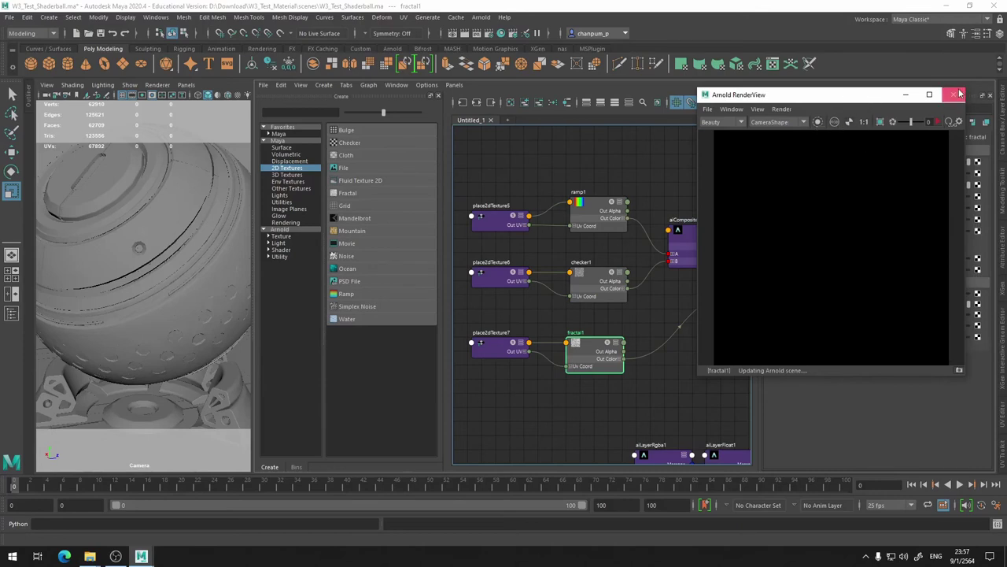
{"action": "left_click", "coordinate": [954, 95]}
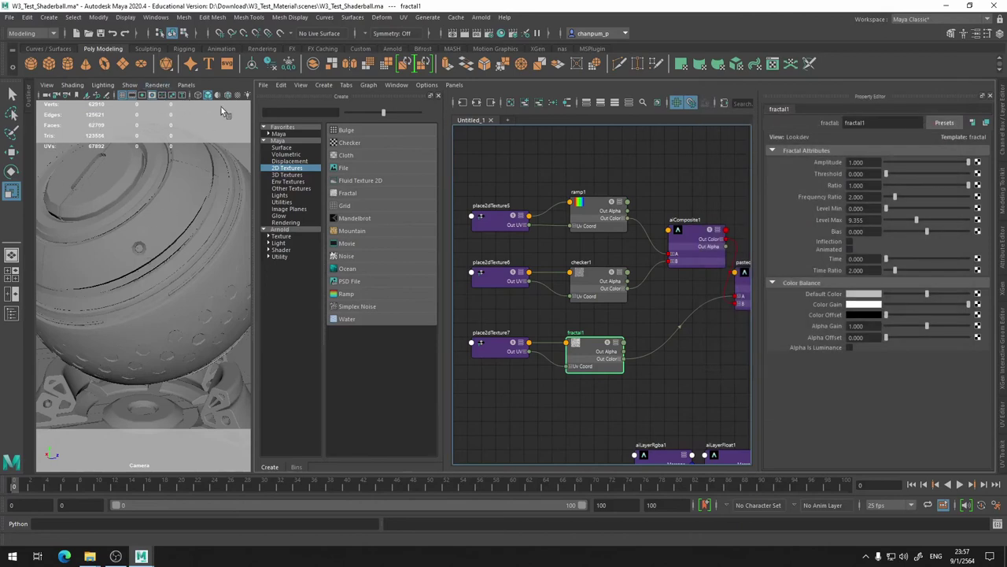
Attempt Save Scene As to a new .mb Maya Binary file and acknowledge the unknown-nodes warning.
{"action": "left_click", "coordinate": [162, 85]}
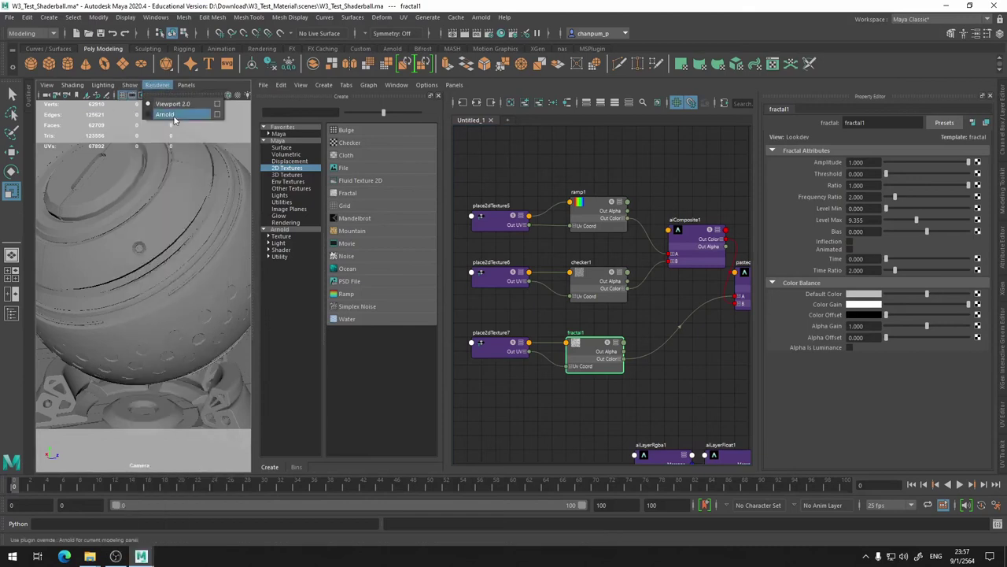
{"action": "left_click", "coordinate": [174, 118]}
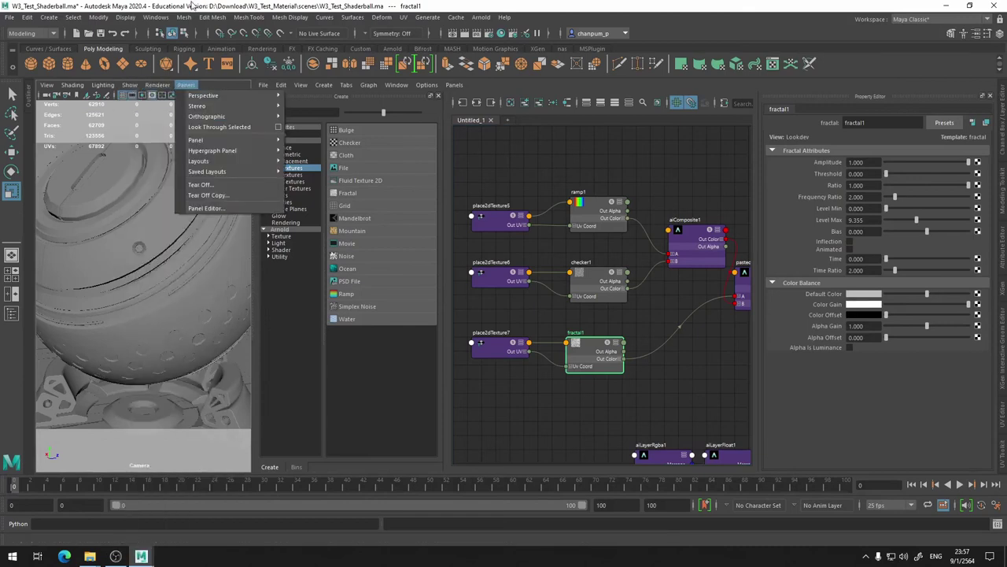
{"action": "left_click", "coordinate": [9, 16]}
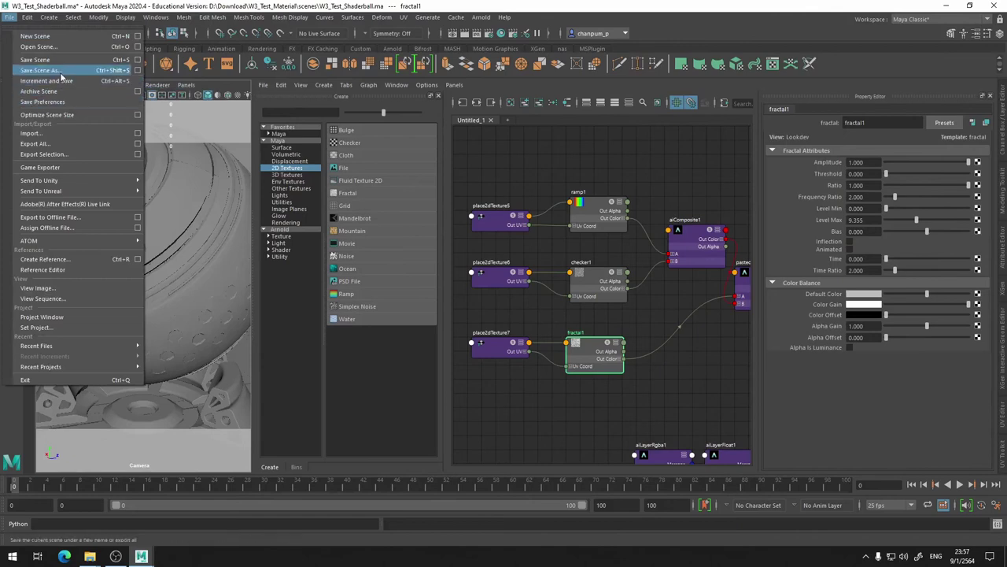
{"action": "left_click", "coordinate": [39, 70]}
{"action": "left_click", "coordinate": [359, 402]}
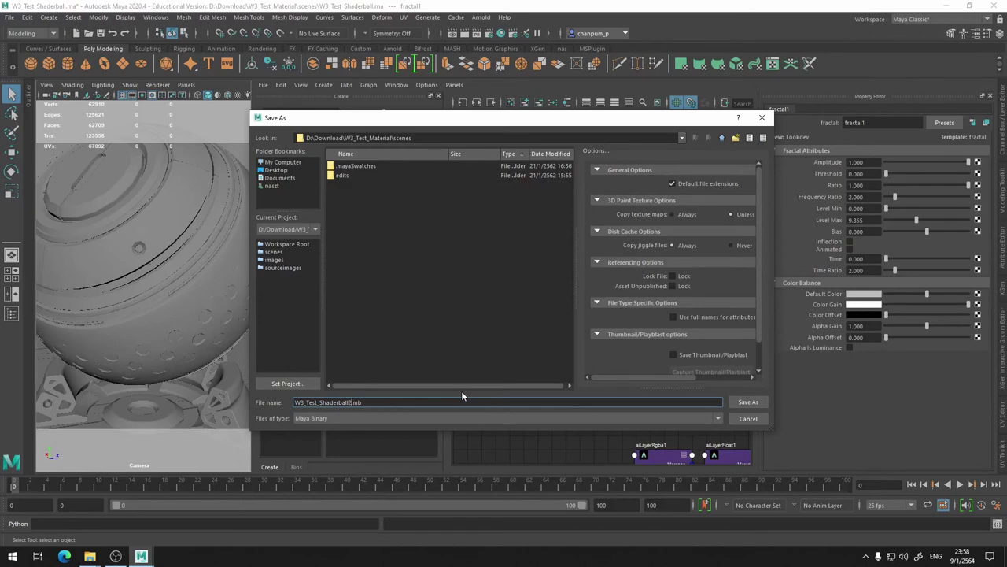
{"action": "key", "text": "Return"}
{"action": "left_click", "coordinate": [505, 283]}
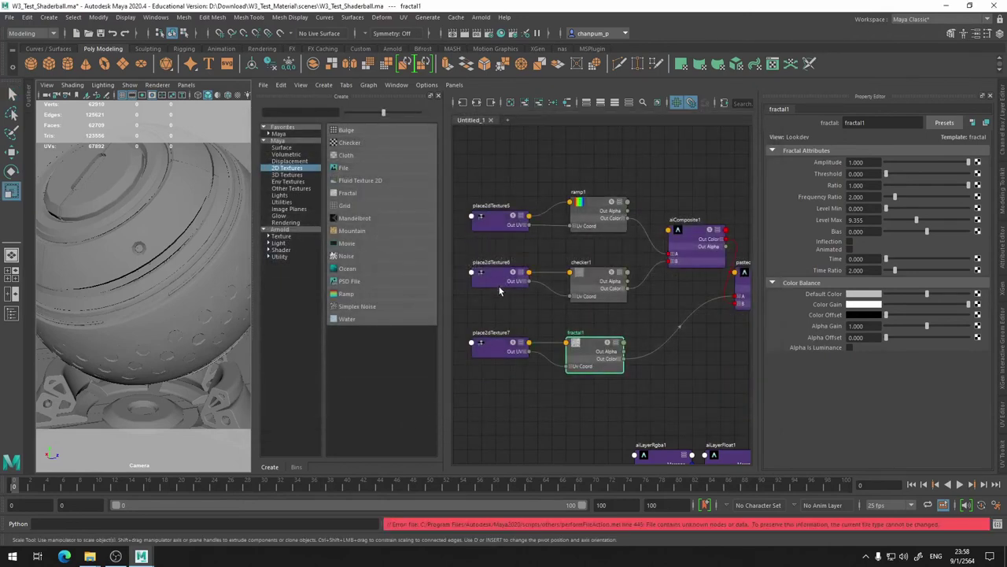
{"action": "left_click", "coordinate": [10, 17]}
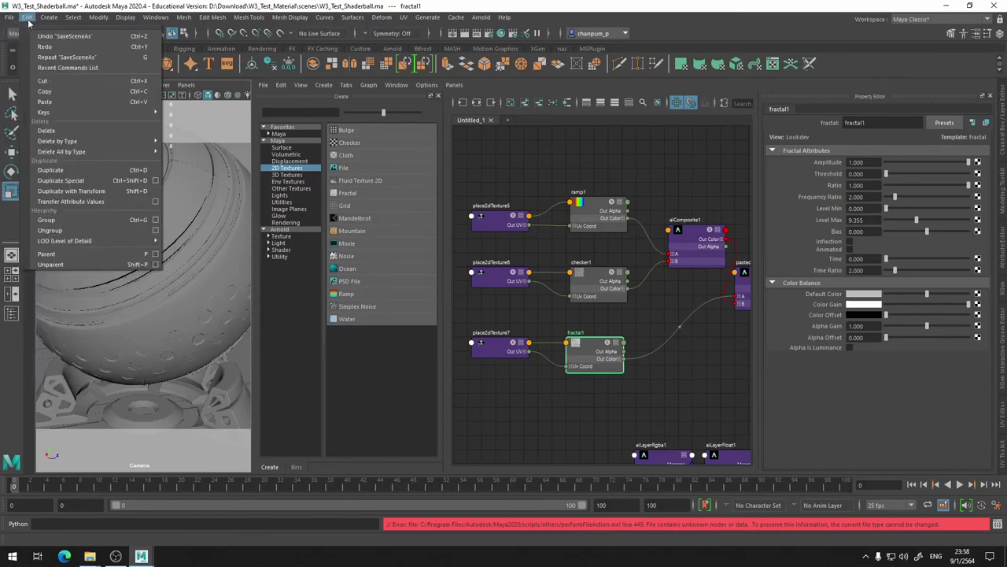
{"action": "left_click", "coordinate": [293, 141]}
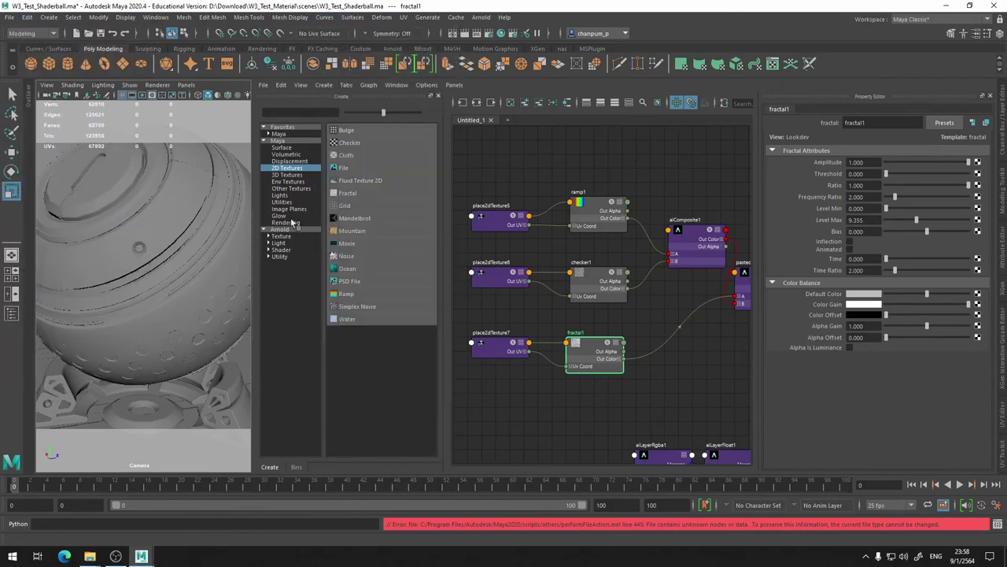
Render the viewport live with Arnold and preview the checker and ramp textures.
{"action": "left_click", "coordinate": [157, 85]}
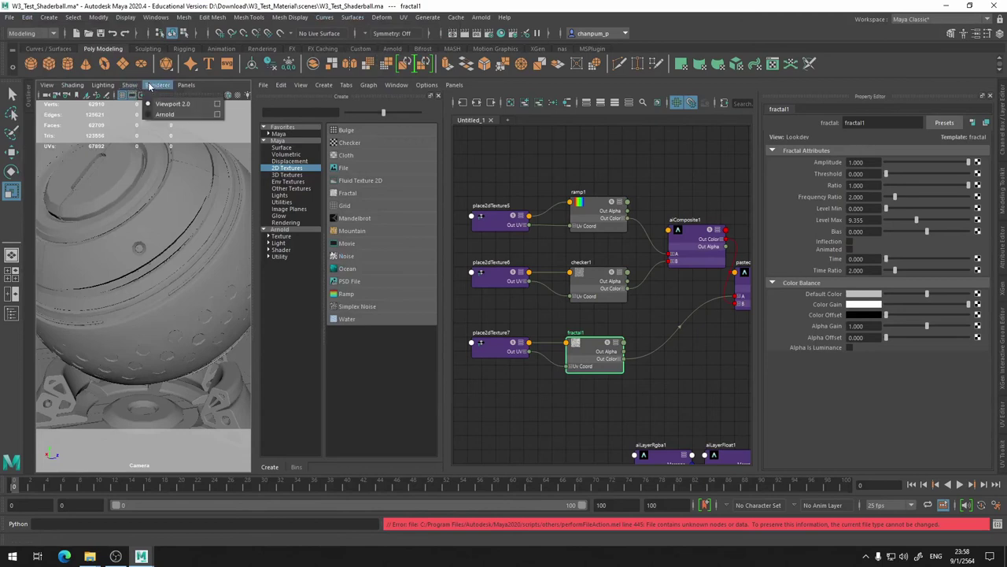
{"action": "left_click", "coordinate": [165, 114]}
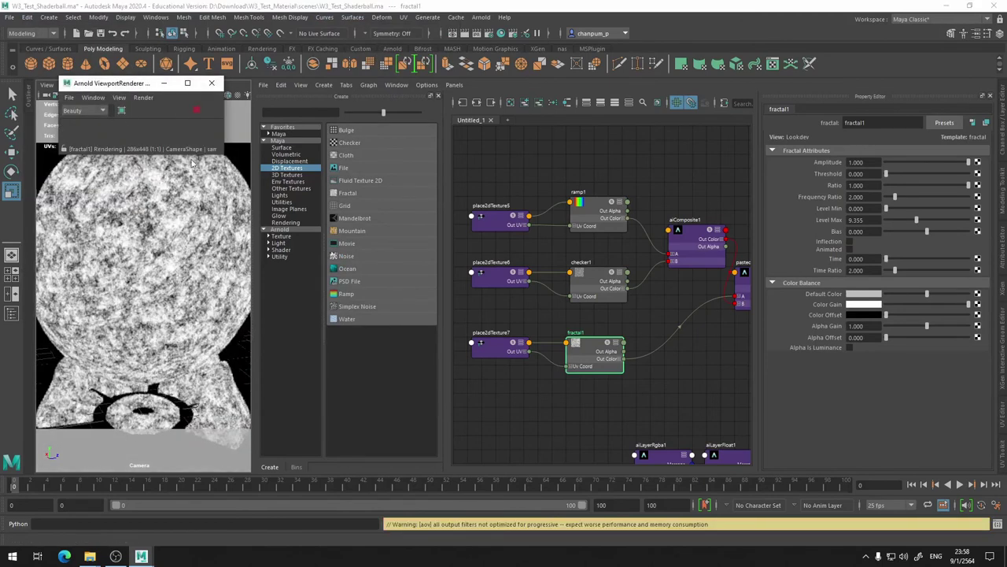
{"action": "left_click", "coordinate": [604, 291]}
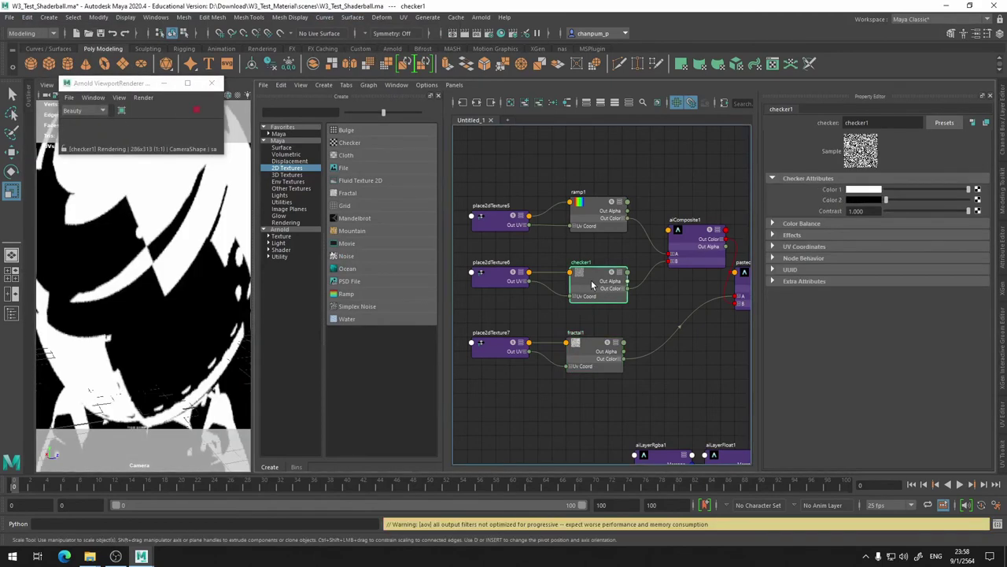
{"action": "left_click", "coordinate": [581, 204]}
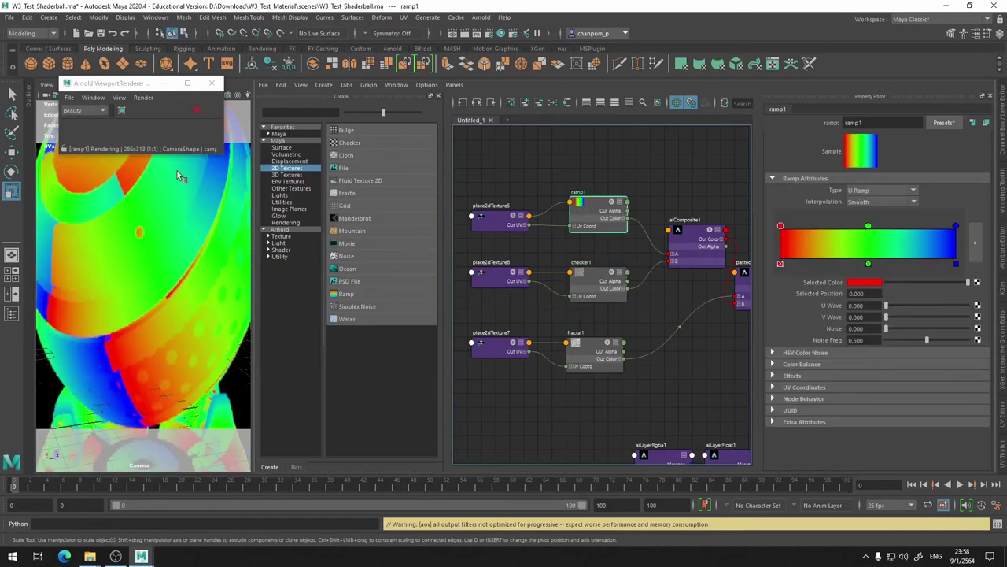
{"action": "scroll", "coordinate": [152, 221], "scroll_direction": "down", "scroll_amount": 3}
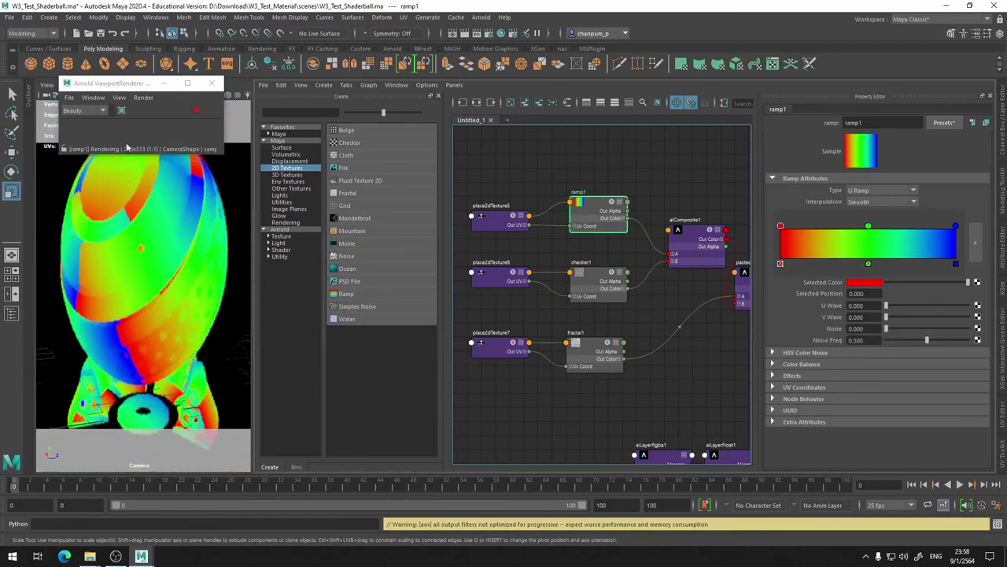
Limit the Arnold render to a crop region around the shader ball and update the full scene.
{"action": "left_click", "coordinate": [122, 111]}
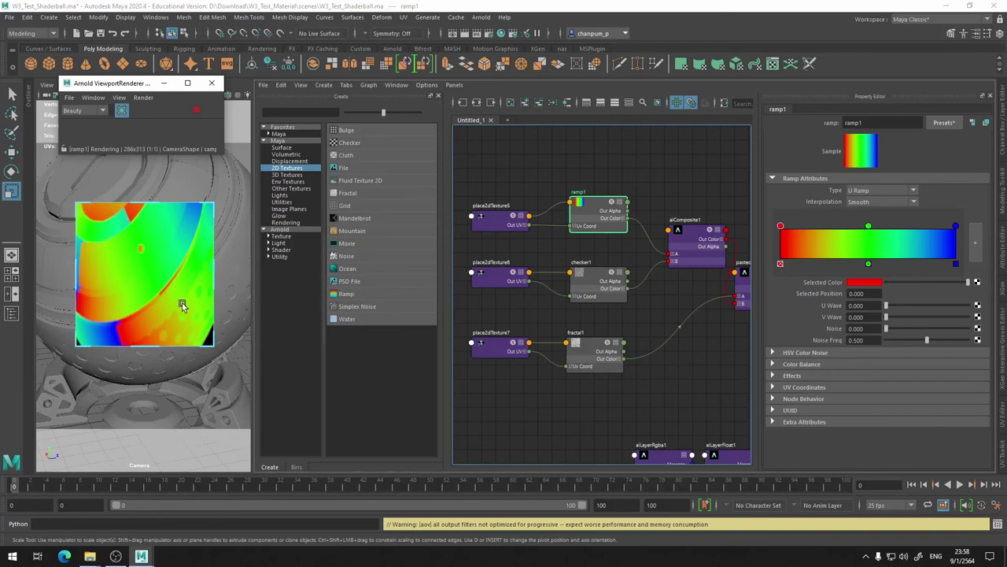
{"action": "left_click_drag", "start_coordinate": [213, 344], "coordinate": [237, 344]}
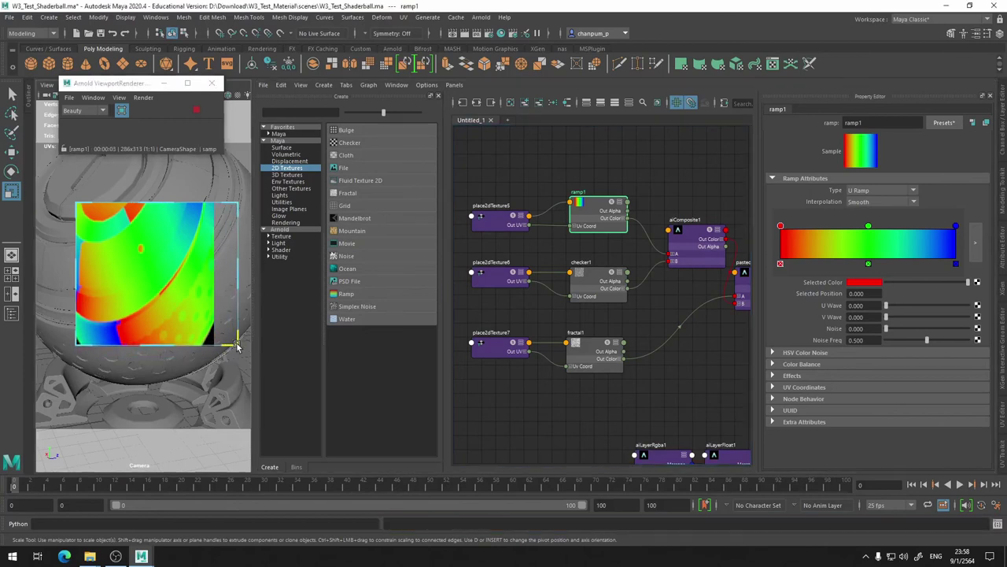
{"action": "left_click_drag", "start_coordinate": [75, 344], "coordinate": [66, 347]}
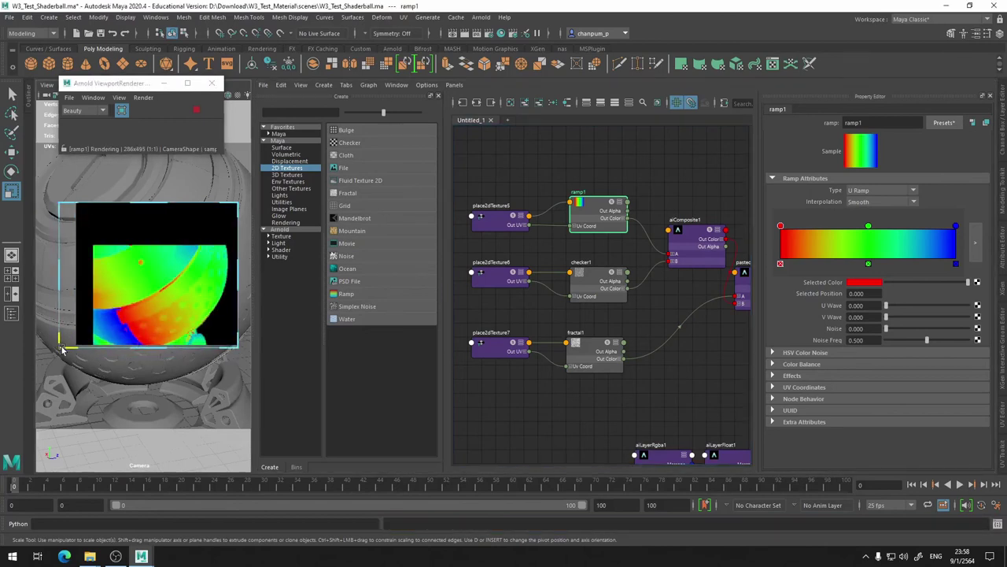
{"action": "left_click", "coordinate": [143, 98]}
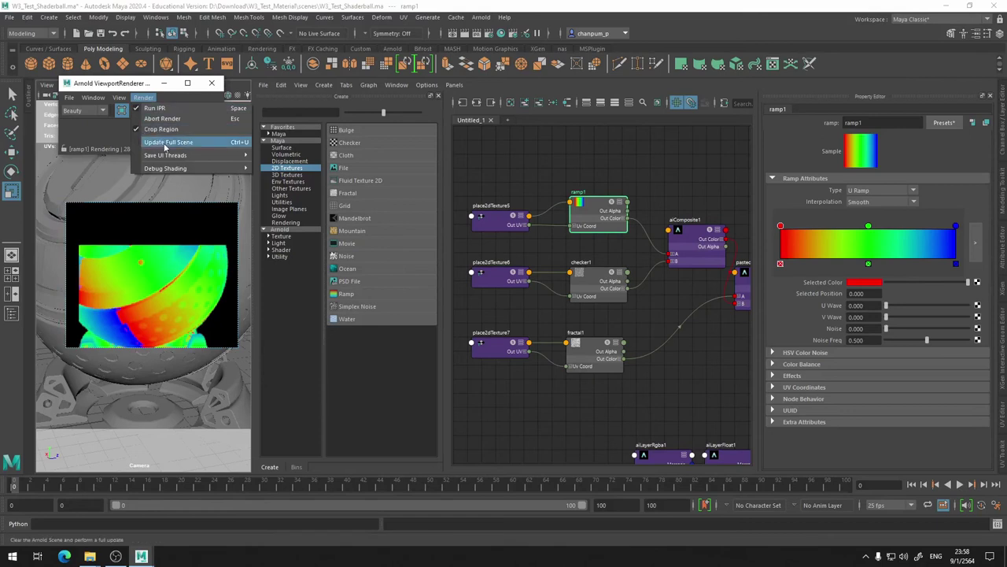
{"action": "left_click", "coordinate": [165, 143]}
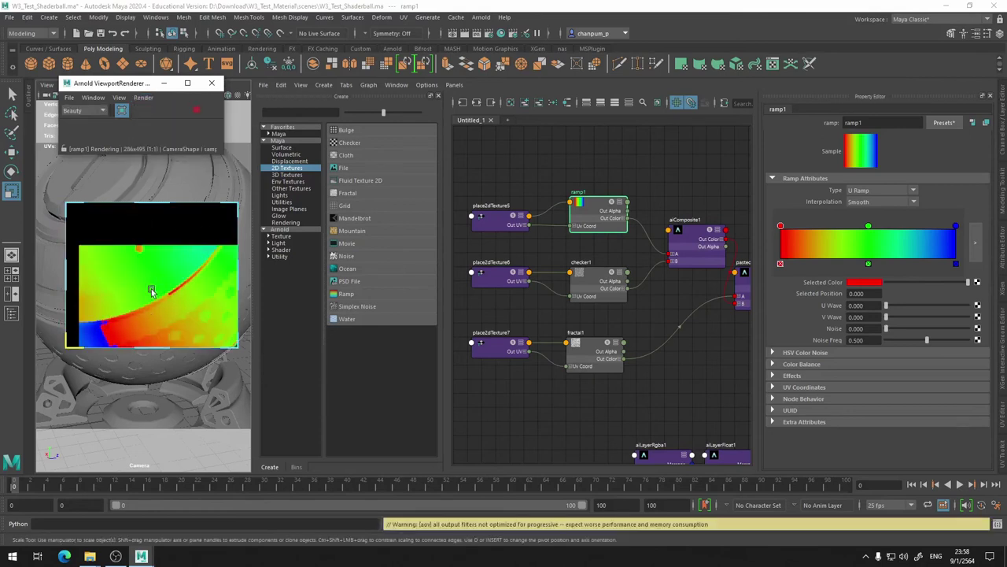
Preview checker, fractal and ramp textures, tightening the crop region from the top and left.
{"action": "left_click", "coordinate": [594, 287]}
{"action": "left_click", "coordinate": [604, 360]}
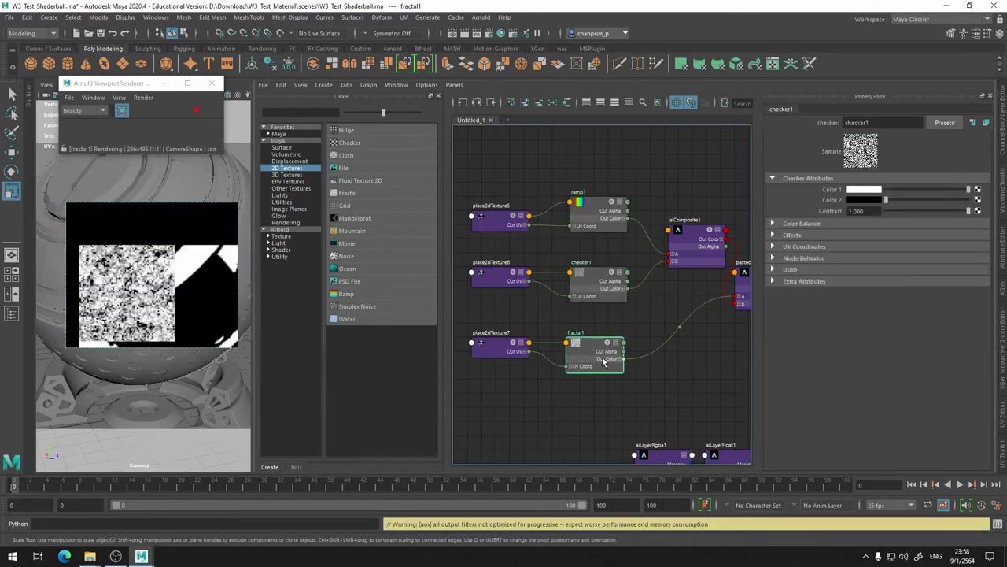
{"action": "left_click", "coordinate": [601, 211]}
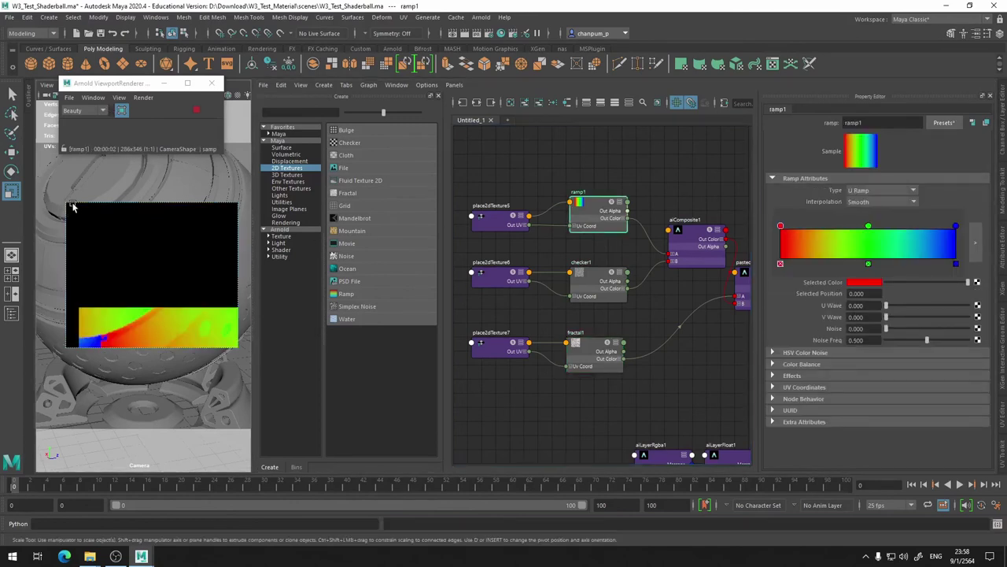
{"action": "left_click_drag", "start_coordinate": [150, 208], "coordinate": [149, 247]}
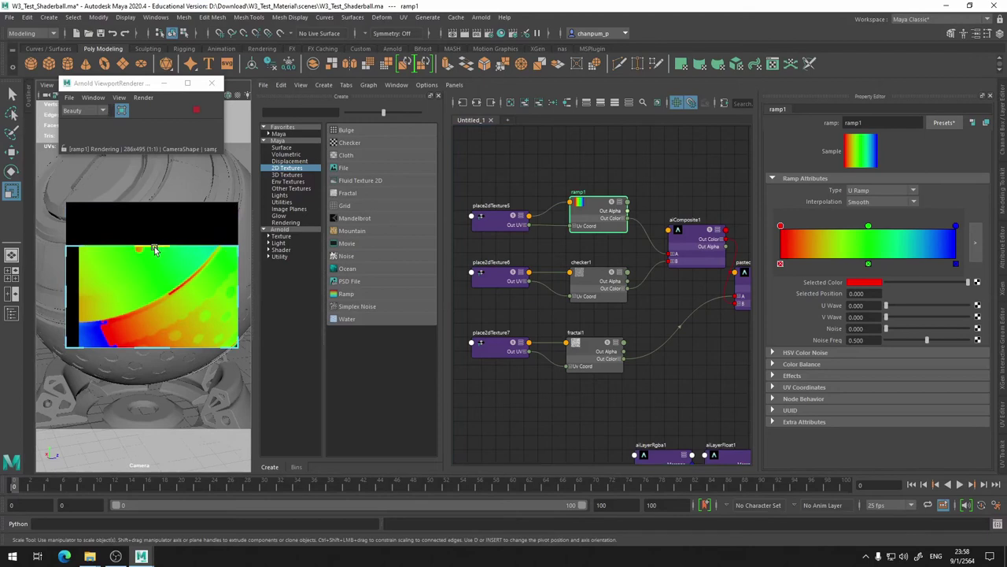
{"action": "left_click_drag", "start_coordinate": [69, 305], "coordinate": [91, 307]}
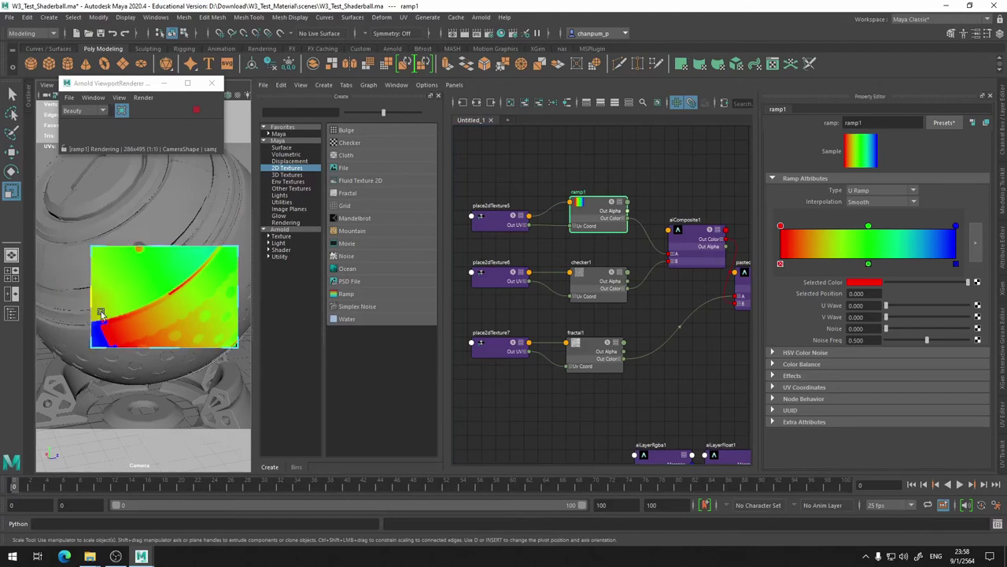
{"action": "left_click", "coordinate": [604, 285]}
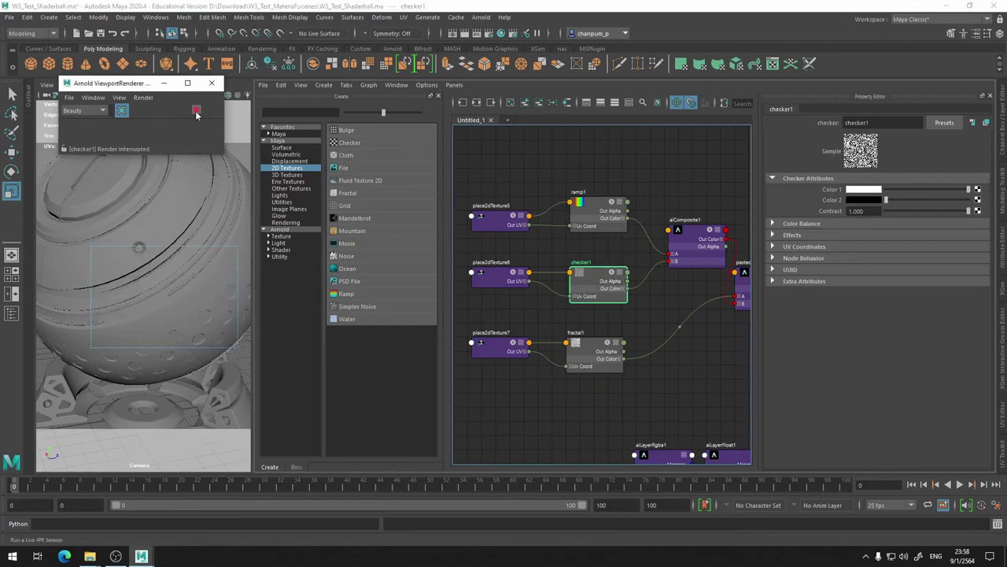
Preview the pasted_aiComposite1 and aiComposite1 results, briefly toggling the crop region off and on.
{"action": "middle_click_drag", "start_coordinate": [688, 340], "coordinate": [544, 368], "text": "alt"}
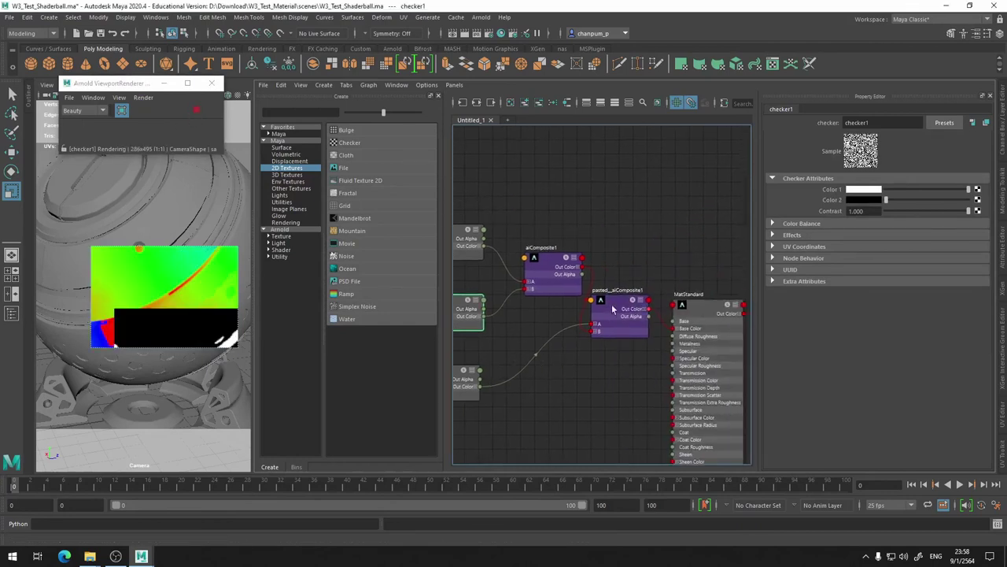
{"action": "left_click", "coordinate": [684, 312]}
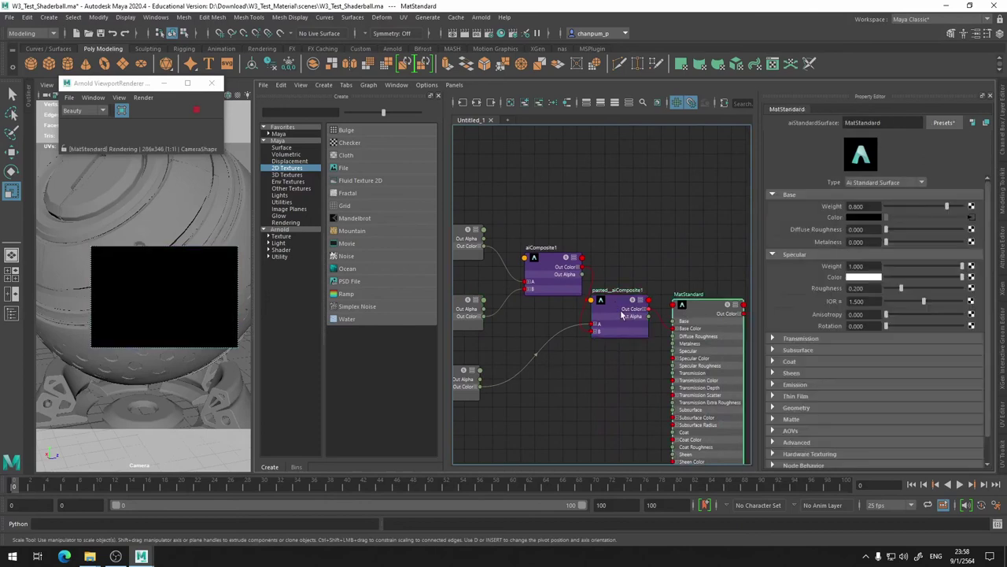
{"action": "left_click", "coordinate": [627, 315]}
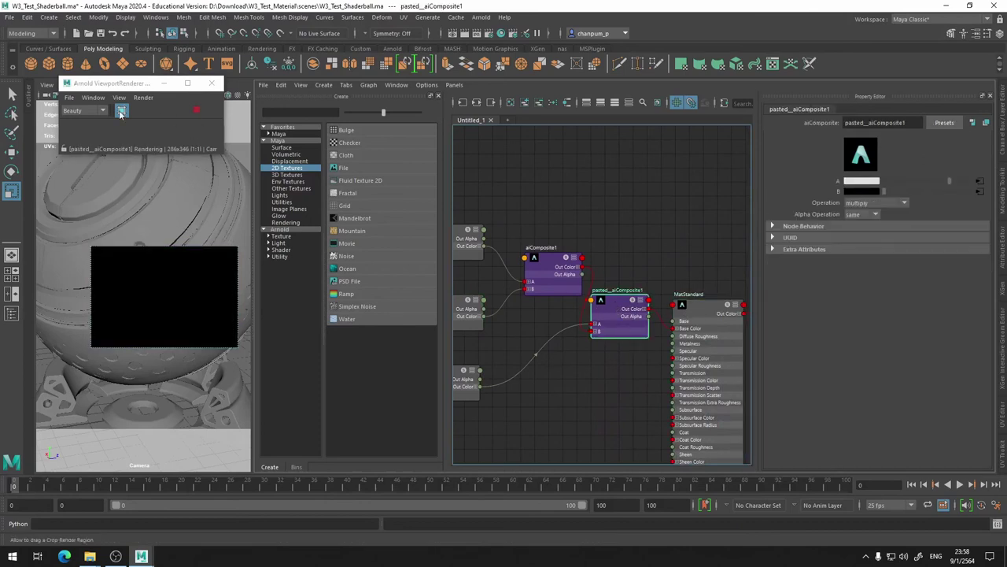
{"action": "left_click", "coordinate": [120, 112]}
{"action": "left_click", "coordinate": [120, 112]}
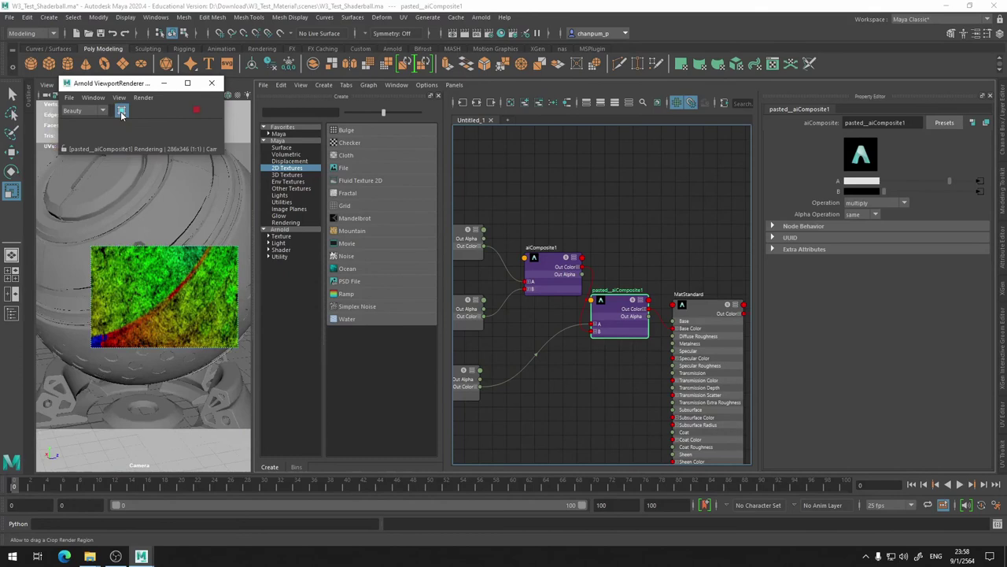
{"action": "left_click", "coordinate": [556, 274]}
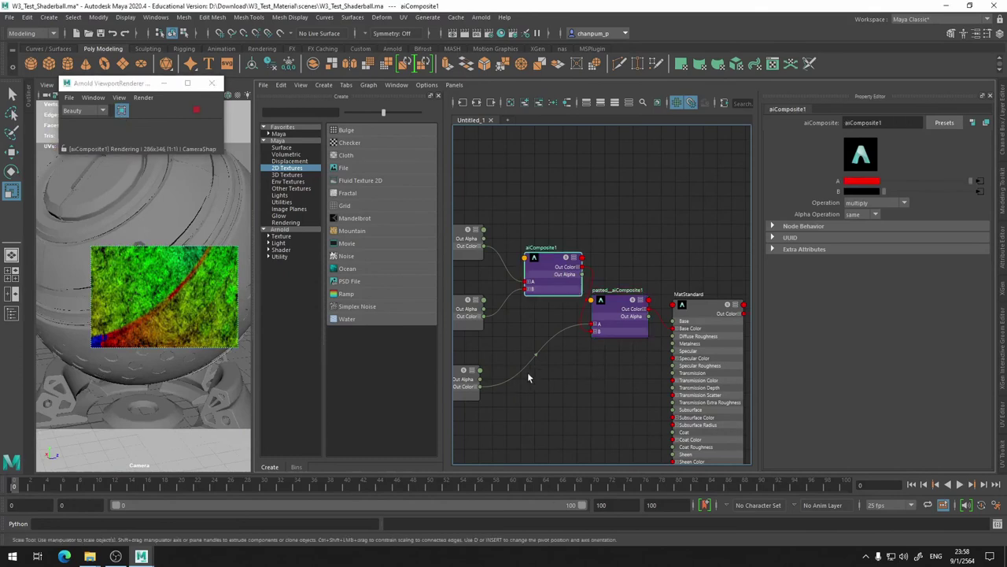
Preview the checker, ramp and fractal textures again in the cropped render.
{"action": "middle_click_drag", "start_coordinate": [528, 378], "coordinate": [607, 364], "text": "alt"}
{"action": "left_click", "coordinate": [519, 319]}
{"action": "left_click", "coordinate": [538, 251]}
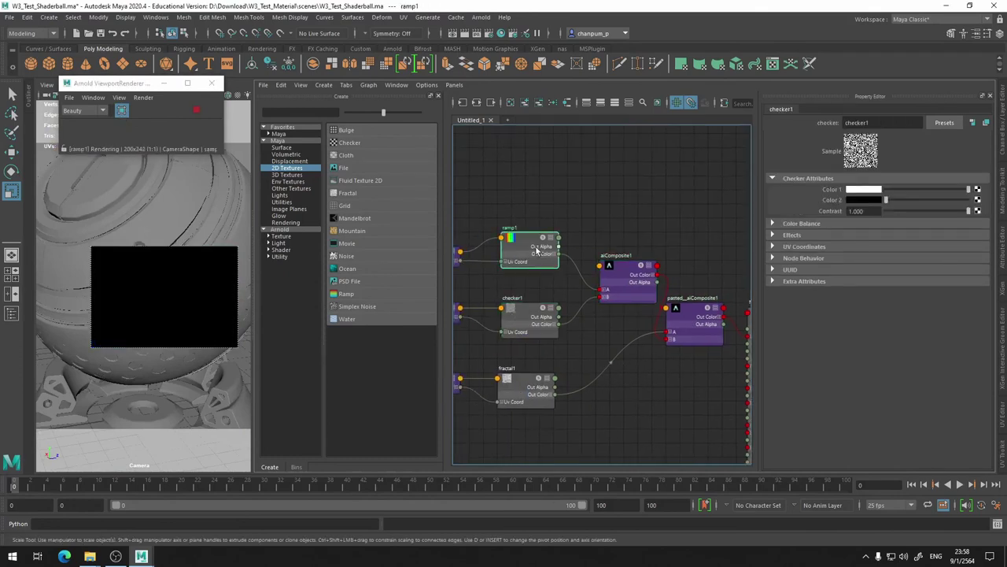
{"action": "left_click", "coordinate": [521, 380]}
Stop the Arnold viewport render and close the Arnold ViewportRenderer.
{"action": "left_click", "coordinate": [144, 97]}
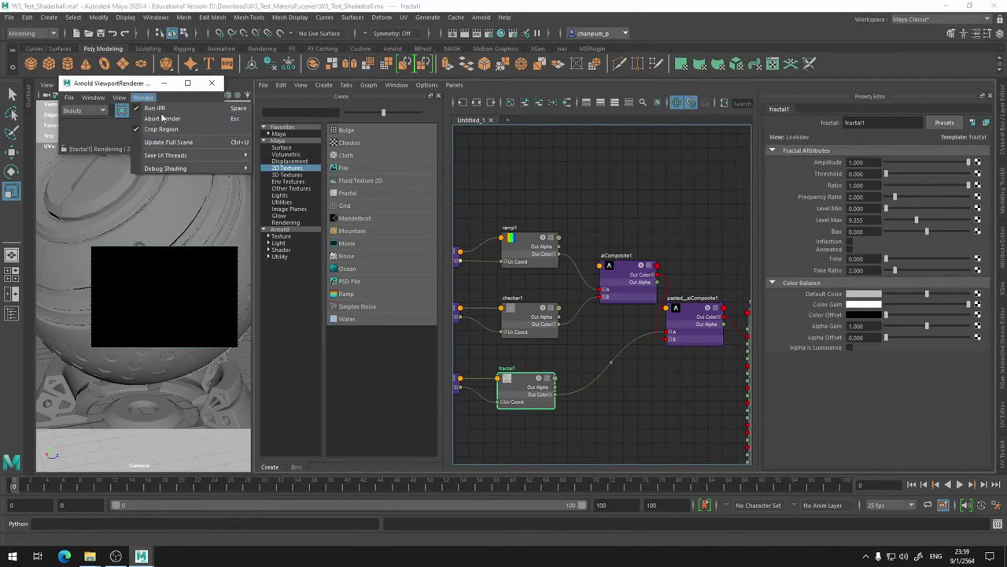
{"action": "mouse_move", "coordinate": [165, 168]}
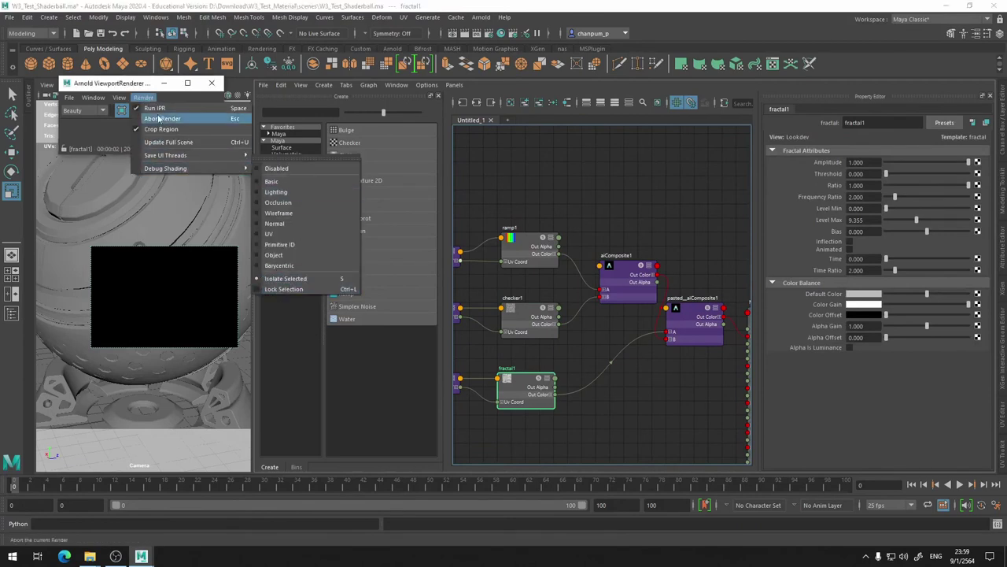
{"action": "left_click", "coordinate": [136, 87]}
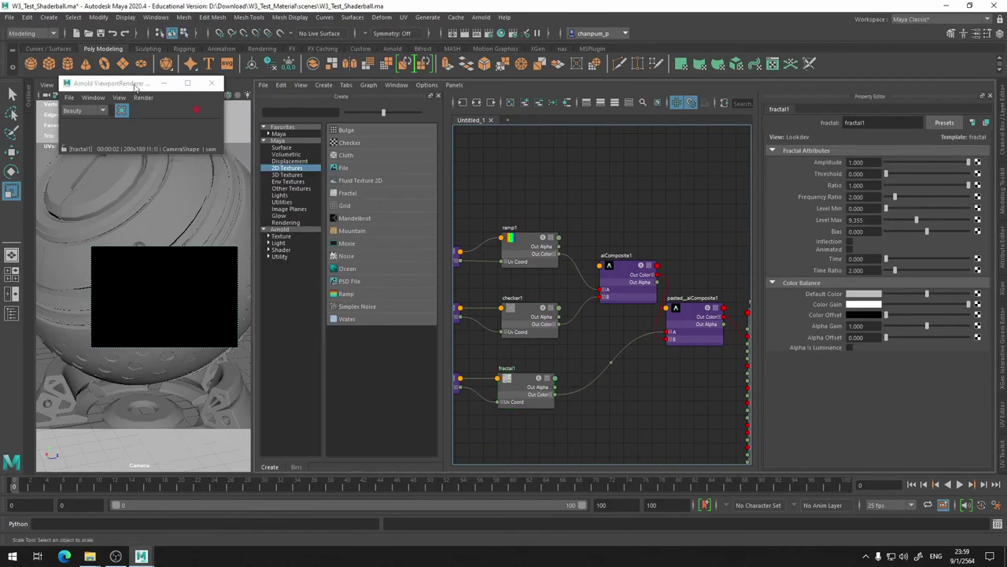
{"action": "left_click", "coordinate": [197, 111]}
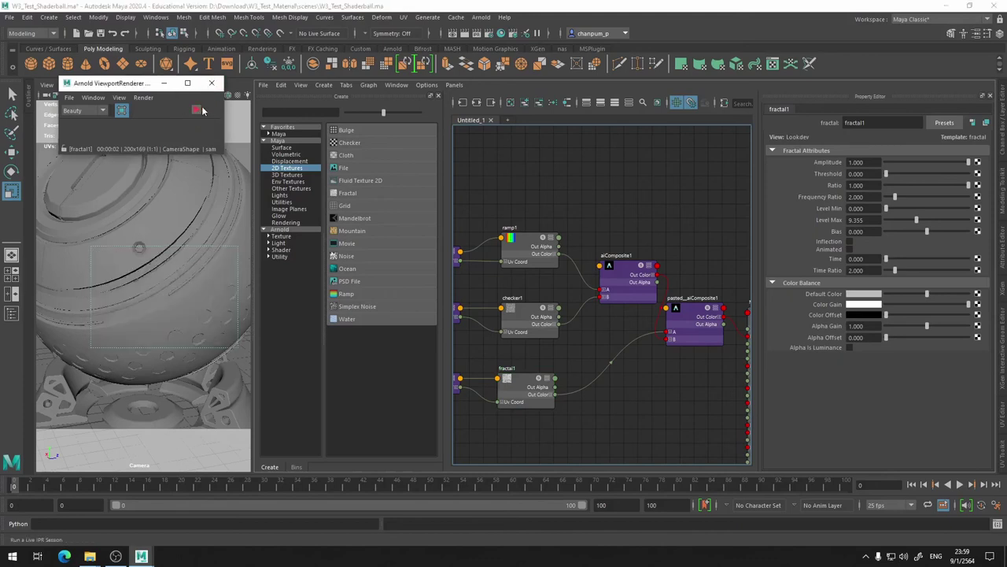
{"action": "left_click", "coordinate": [211, 84]}
{"action": "left_click", "coordinate": [481, 18]}
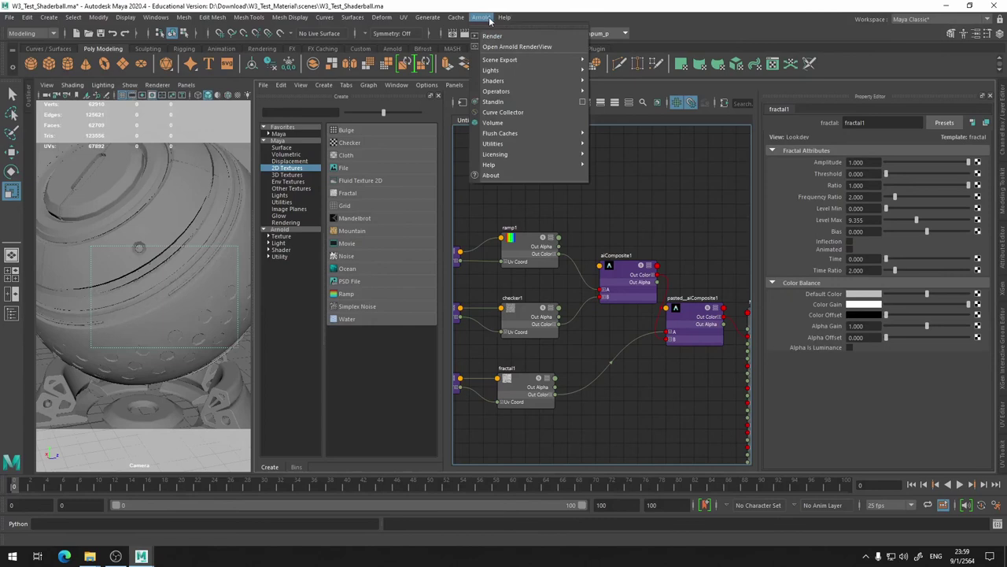
Open the Arnold RenderView, move it aside, and select the MatStandard material.
{"action": "left_click", "coordinate": [503, 46]}
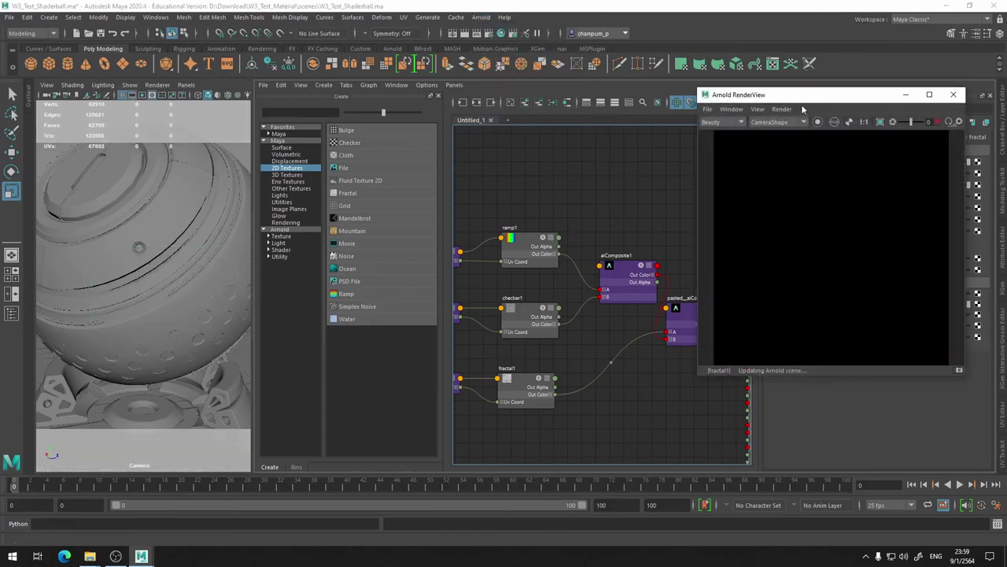
{"action": "left_click_drag", "start_coordinate": [811, 98], "coordinate": [169, 119]}
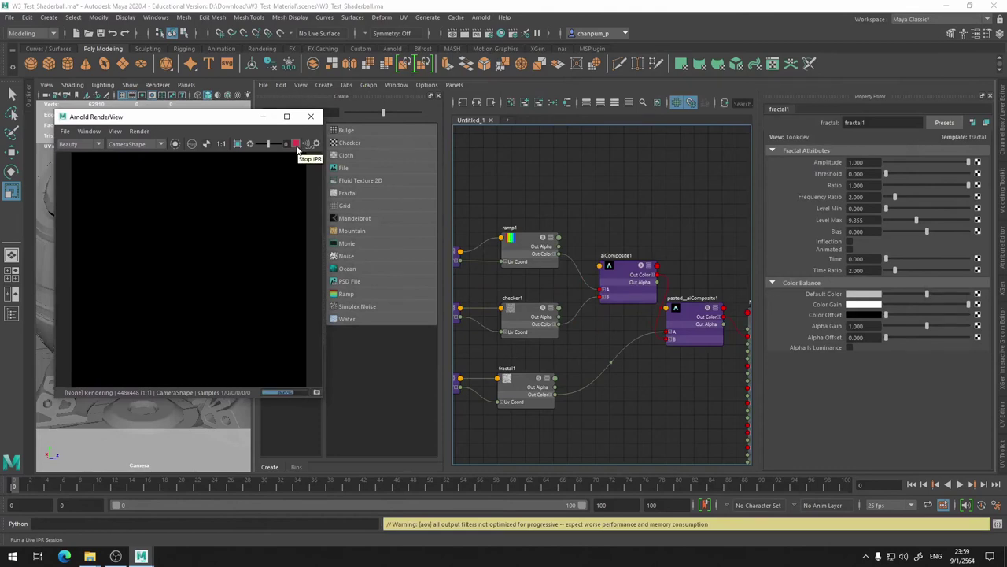
{"action": "middle_click_drag", "start_coordinate": [756, 322], "coordinate": [622, 287]}
{"action": "left_click", "coordinate": [638, 279]}
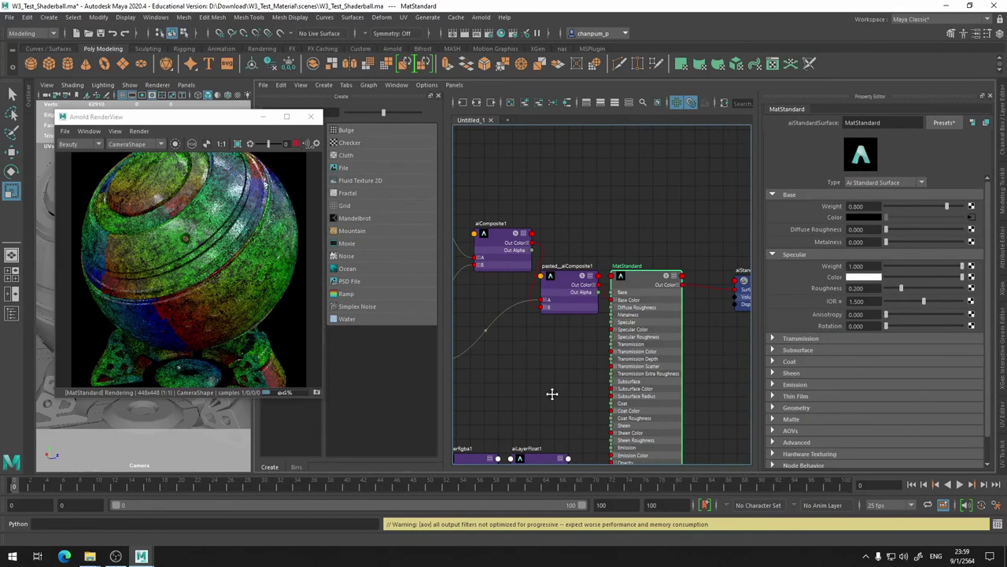
Preview the fractal, ramp and checker textures and the pasted_aiComposite1 result in RenderView.
{"action": "middle_click_drag", "start_coordinate": [551, 394], "coordinate": [624, 399]}
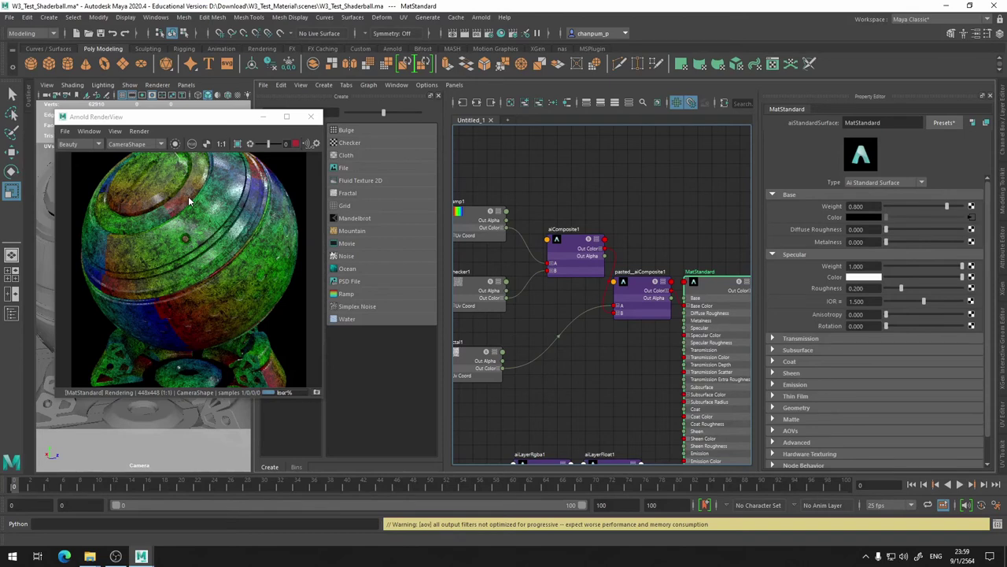
{"action": "left_click", "coordinate": [480, 358]}
{"action": "middle_click_drag", "start_coordinate": [472, 283], "coordinate": [582, 262]}
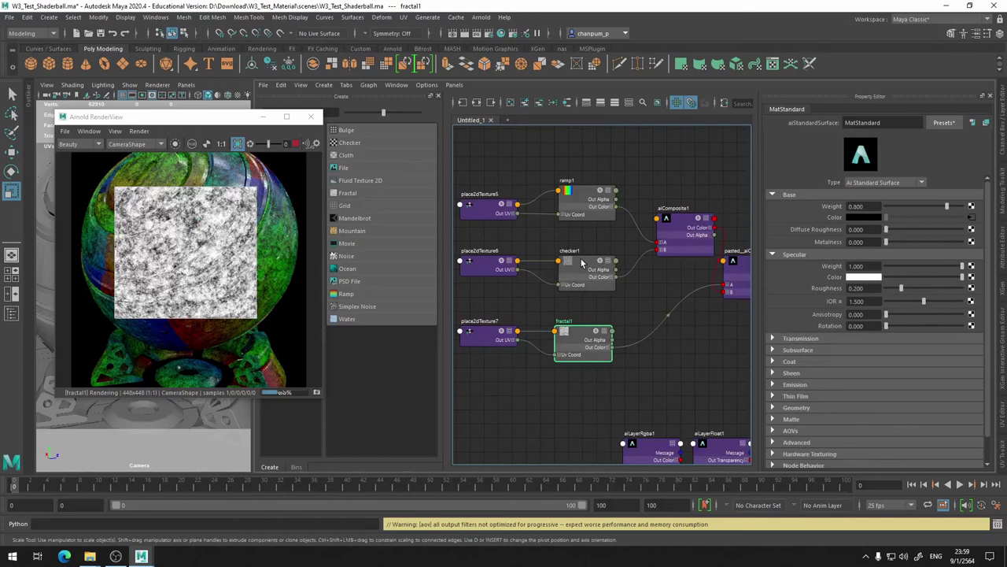
{"action": "left_click", "coordinate": [587, 203]}
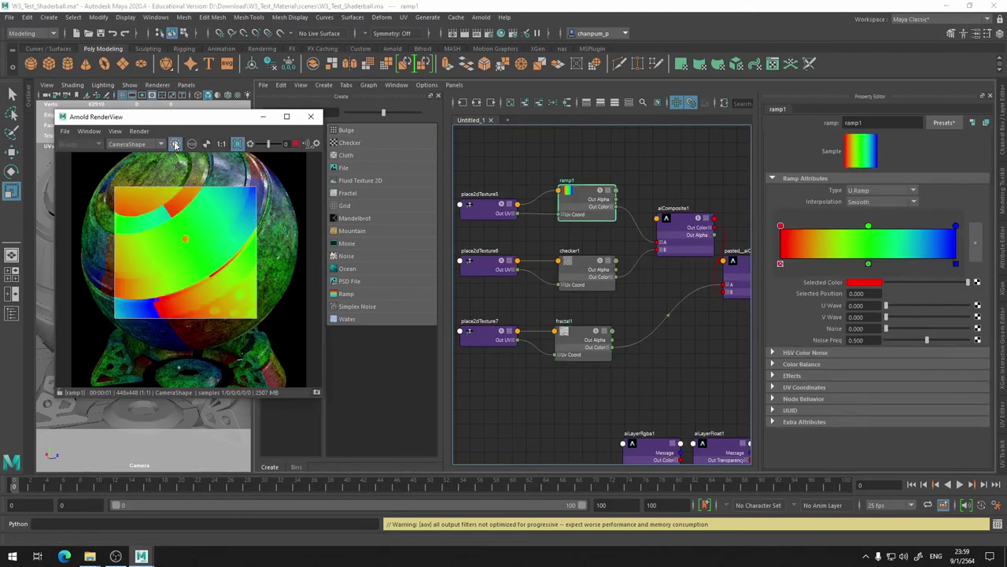
{"action": "left_click", "coordinate": [580, 275]}
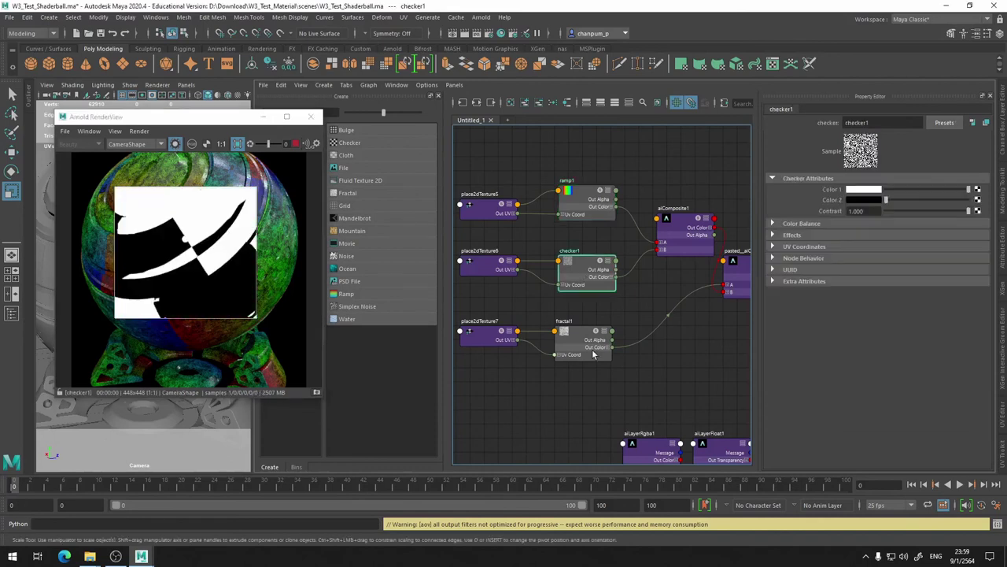
{"action": "left_click", "coordinate": [593, 354]}
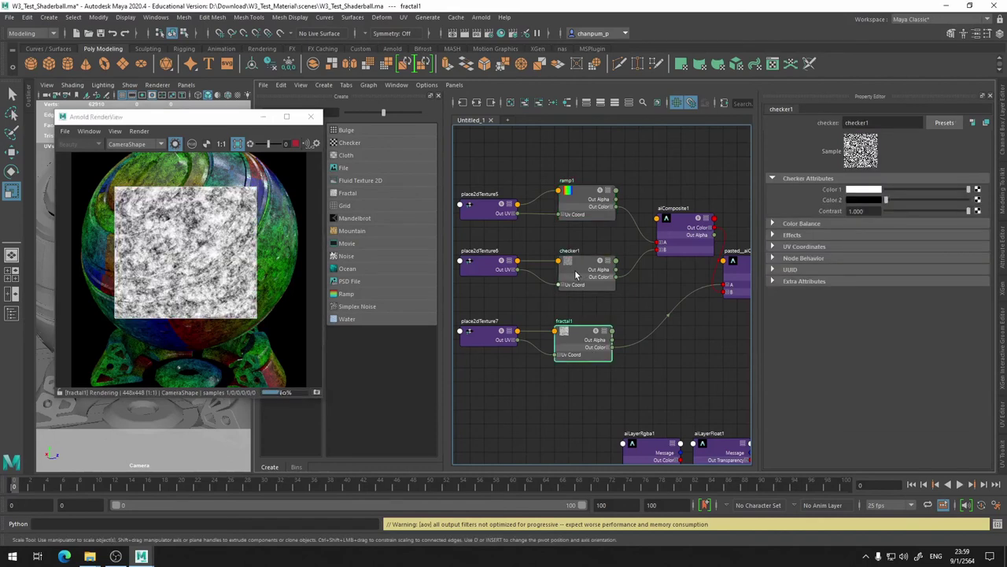
{"action": "middle_click_drag", "start_coordinate": [576, 275], "coordinate": [602, 278], "text": "alt"}
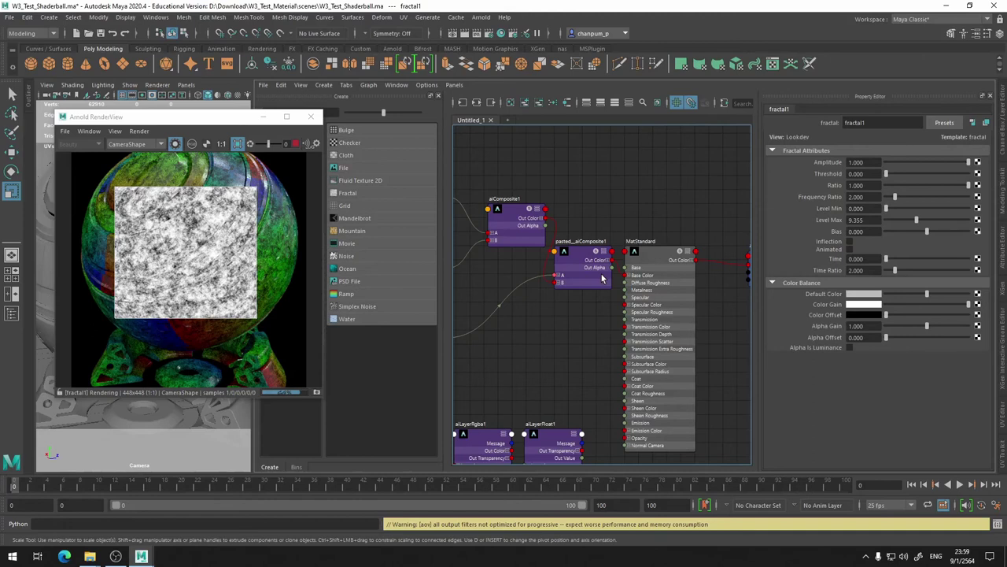
{"action": "left_click", "coordinate": [602, 278]}
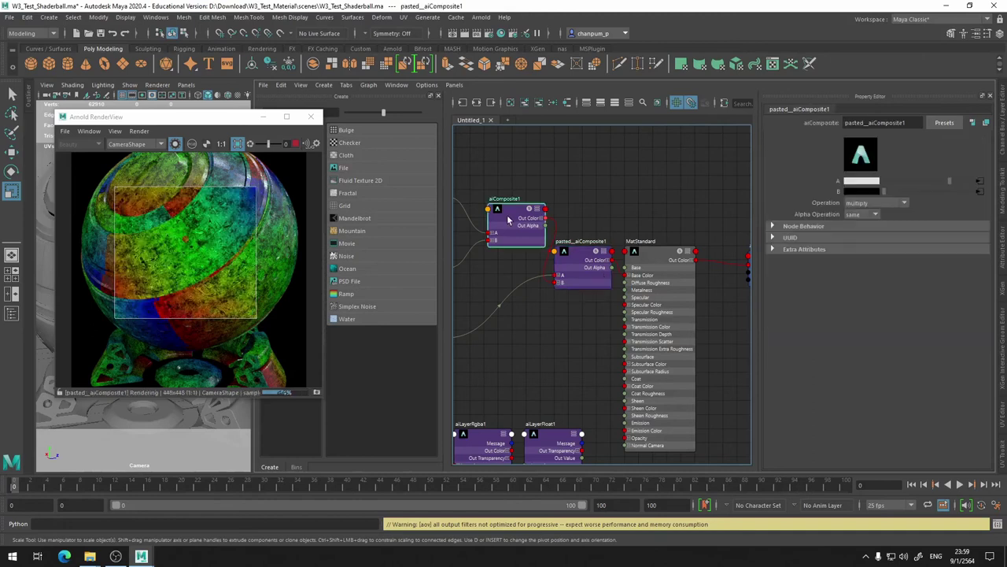
Select aiLayerRgba1 to show its layers, then select the fractal1-to-composite connection.
{"action": "middle_click_drag", "start_coordinate": [508, 221], "coordinate": [616, 138], "text": "alt"}
{"action": "left_click", "coordinate": [590, 370]}
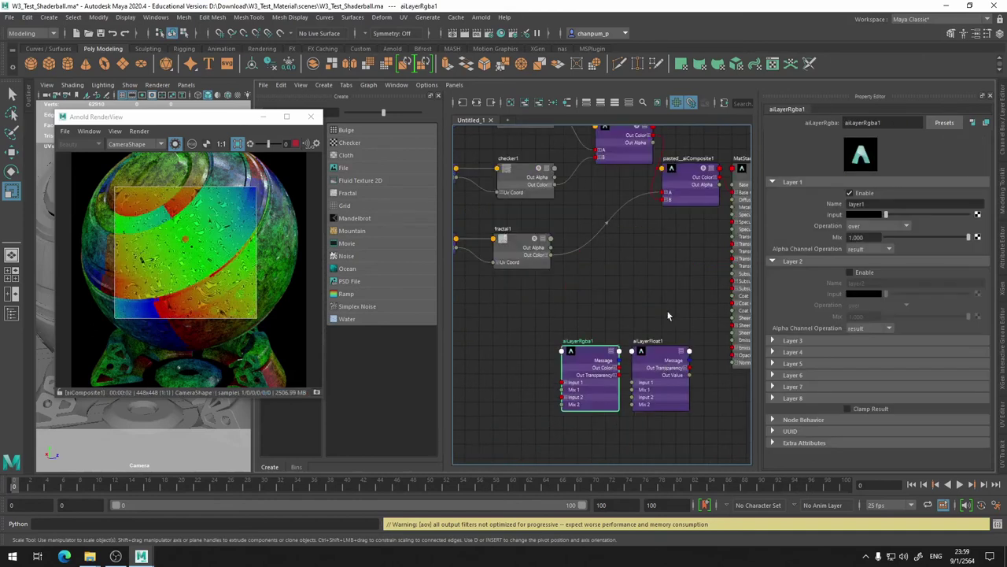
{"action": "middle_click_drag", "start_coordinate": [638, 280], "coordinate": [589, 339], "text": "alt"}
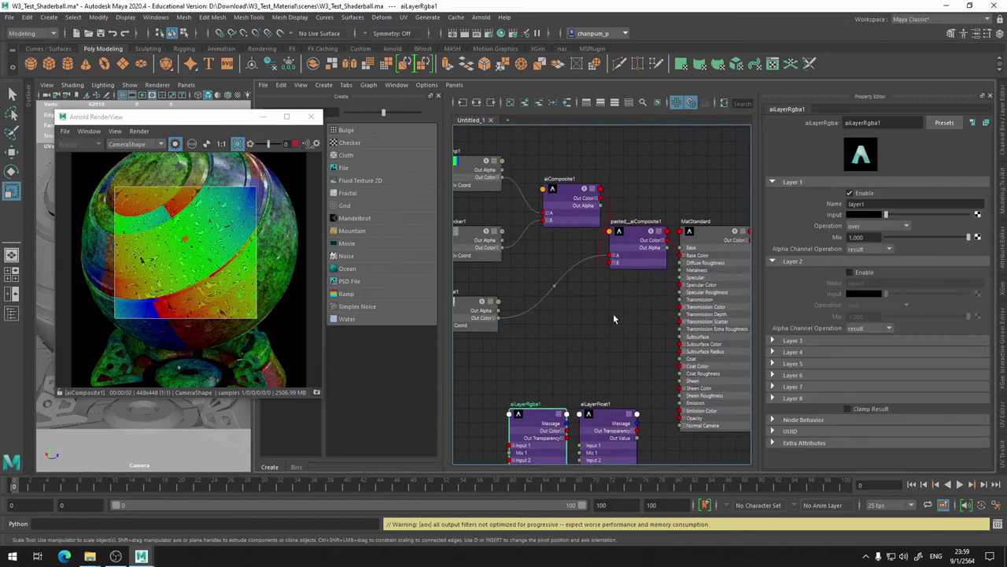
{"action": "middle_click_drag", "start_coordinate": [561, 366], "coordinate": [618, 346], "text": "alt"}
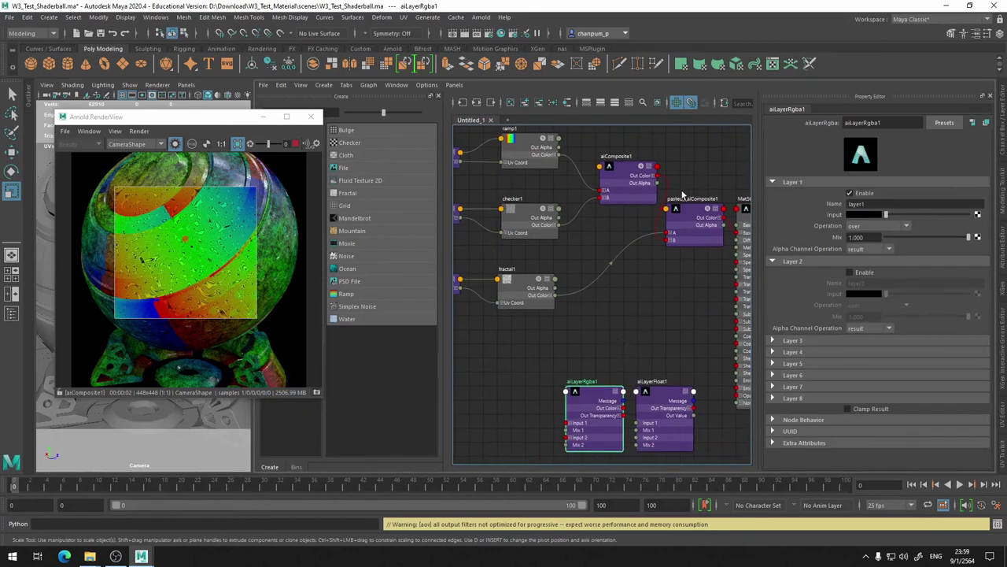
{"action": "left_click", "coordinate": [630, 250]}
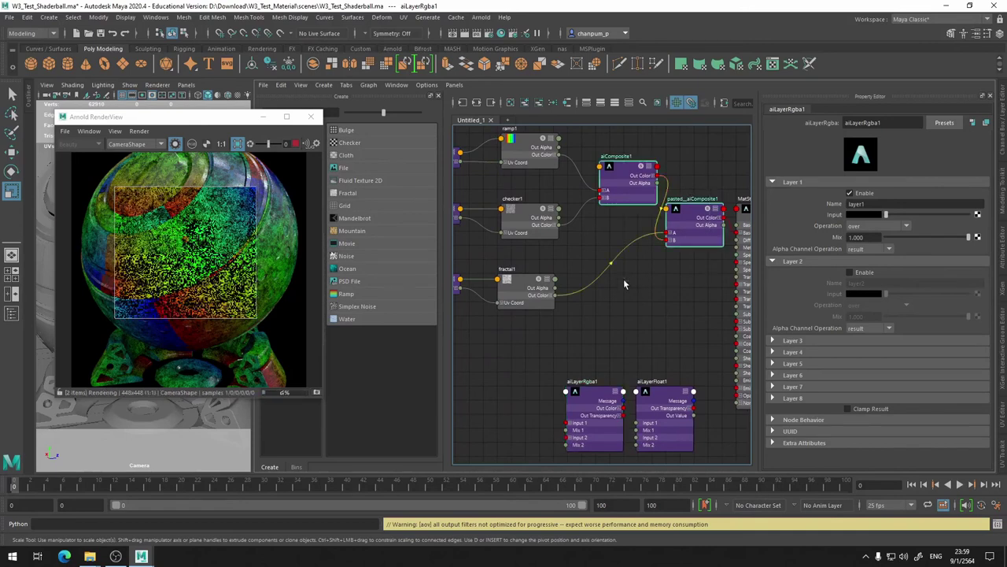
Delete the connection from fractal1 to pasted_aiComposite1.
{"action": "scroll", "coordinate": [638, 274], "scroll_direction": "up", "scroll_amount": 3}
{"action": "scroll", "coordinate": [580, 355], "scroll_direction": "up", "scroll_amount": 2}
{"action": "scroll", "coordinate": [560, 378], "scroll_direction": "up", "scroll_amount": 3}
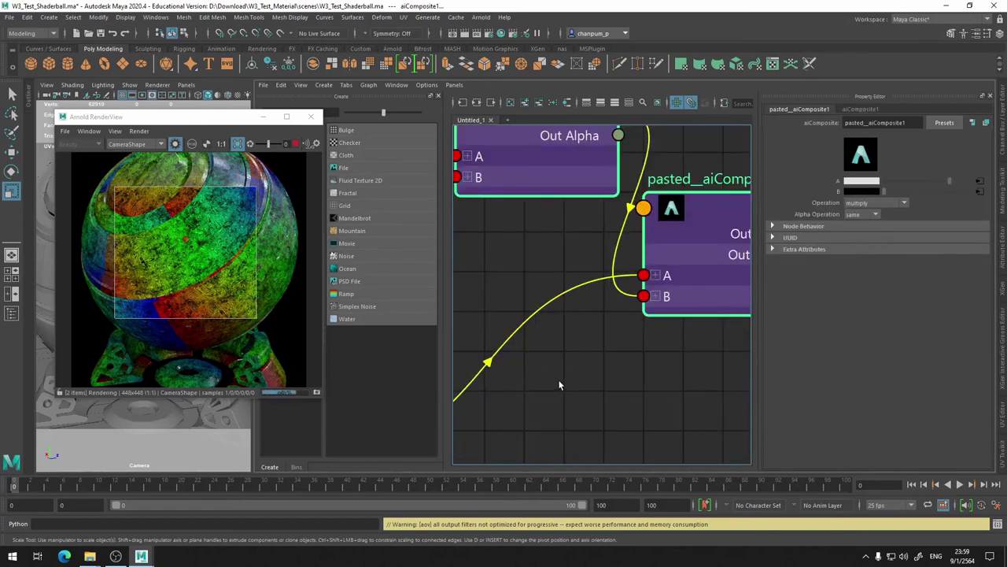
{"action": "key", "text": "Delete"}
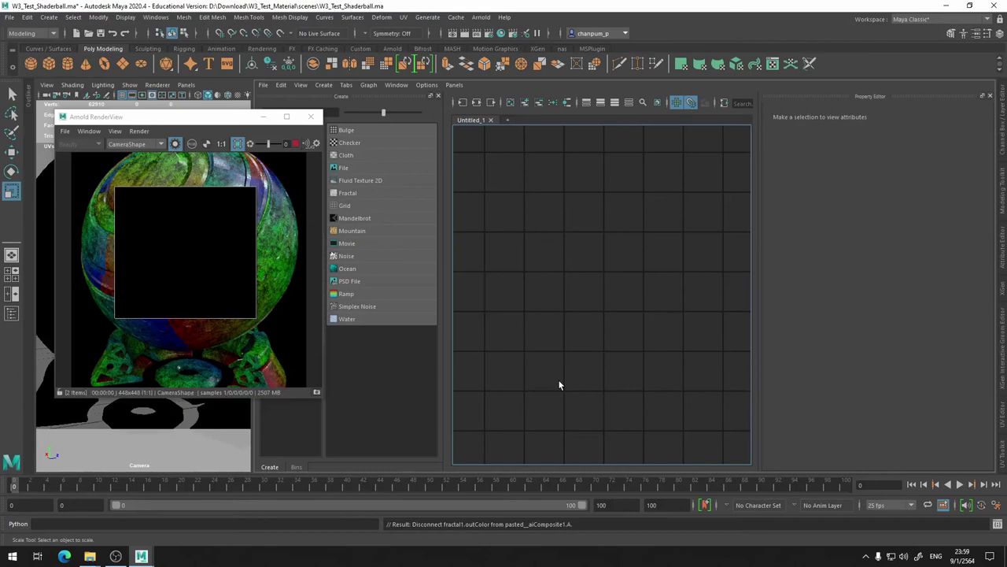
Move aiLayerRgba1 up in the graph and frame it beside ramp1, checker1 and fractal1.
{"action": "middle_click_drag", "start_coordinate": [620, 217], "coordinate": [657, 224]}
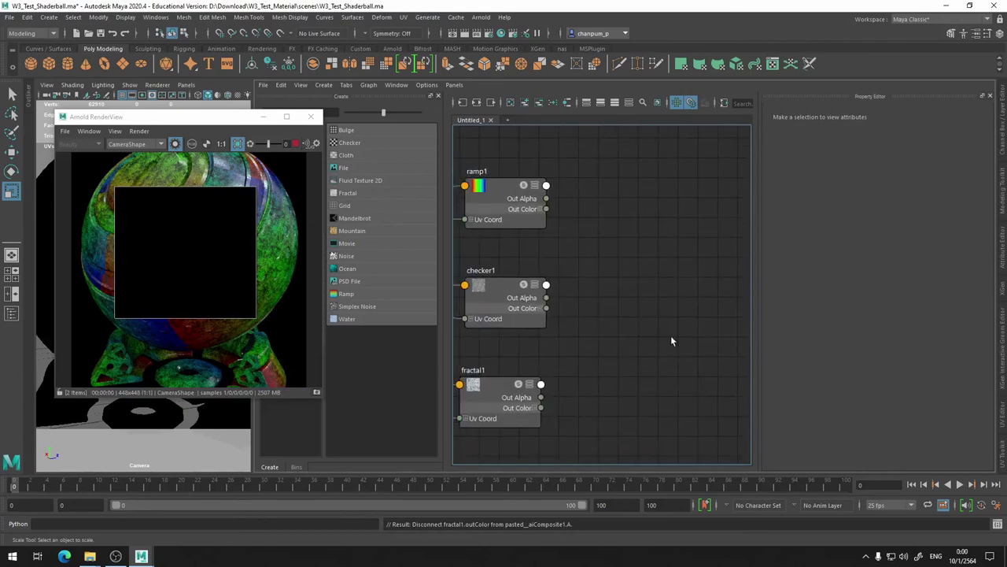
{"action": "middle_click_drag", "start_coordinate": [671, 340], "coordinate": [643, 151]}
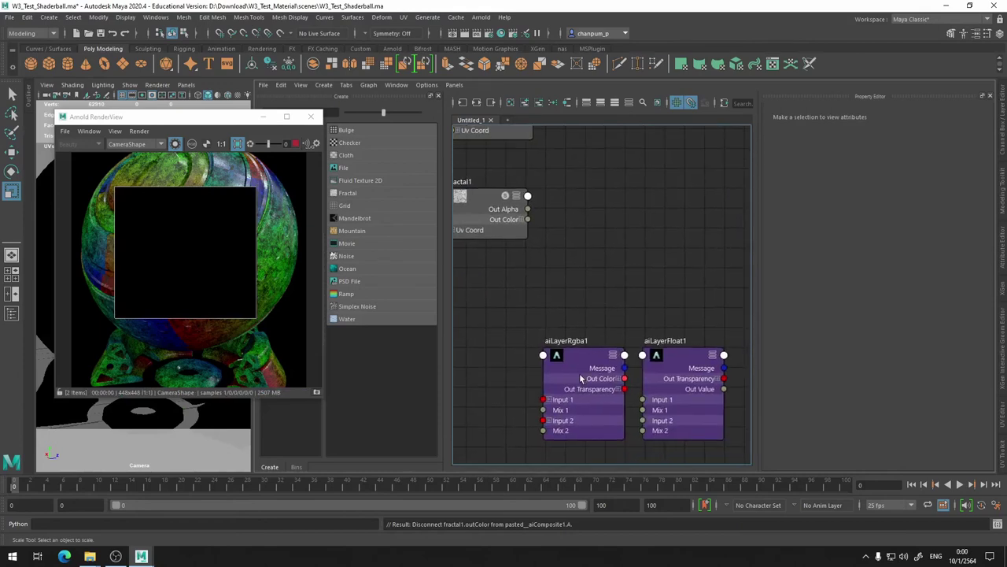
{"action": "left_click", "coordinate": [580, 379]}
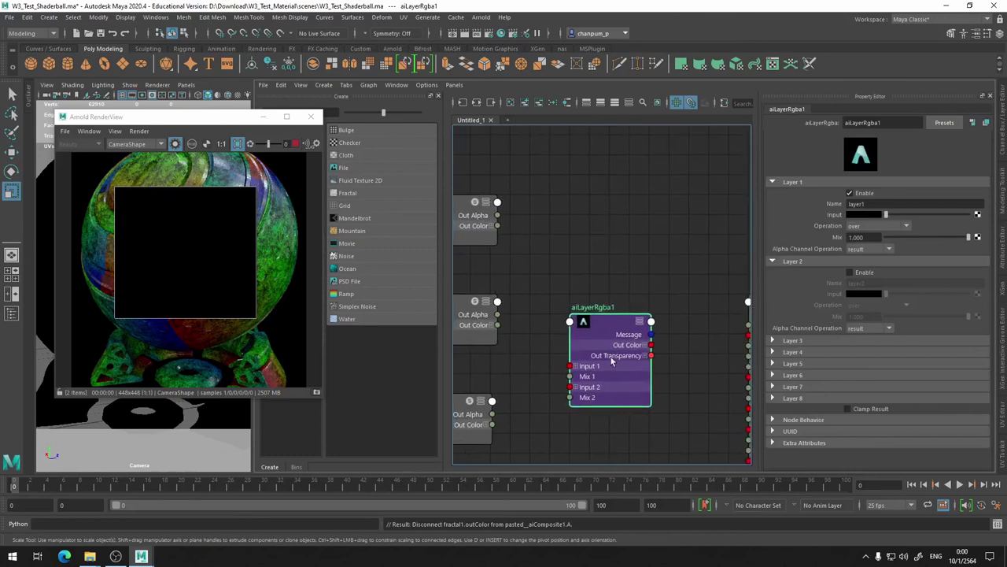
{"action": "left_click_drag", "start_coordinate": [612, 364], "coordinate": [621, 263]}
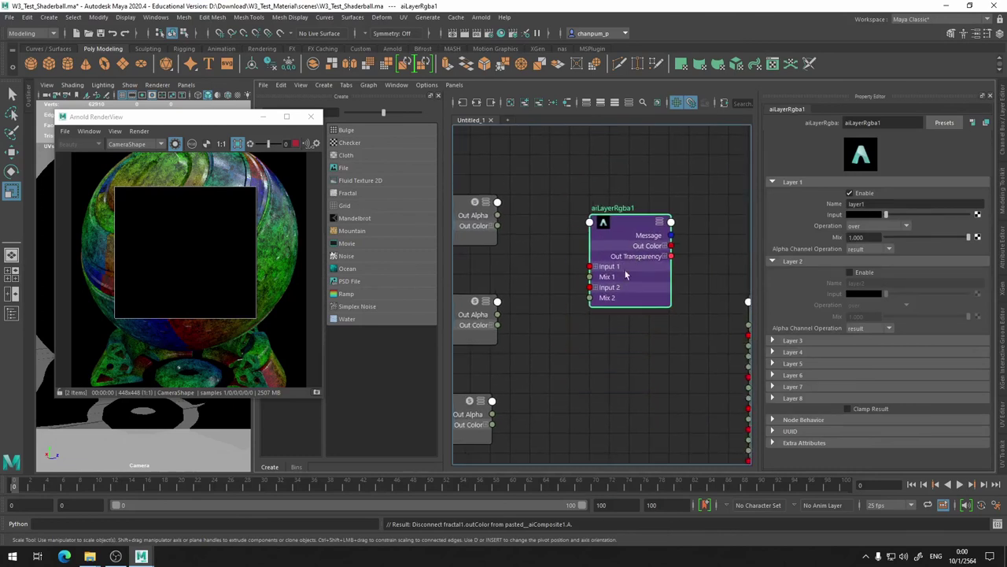
{"action": "middle_click_drag", "start_coordinate": [585, 398], "coordinate": [632, 368]}
{"action": "middle_click_drag", "start_coordinate": [587, 314], "coordinate": [609, 366]}
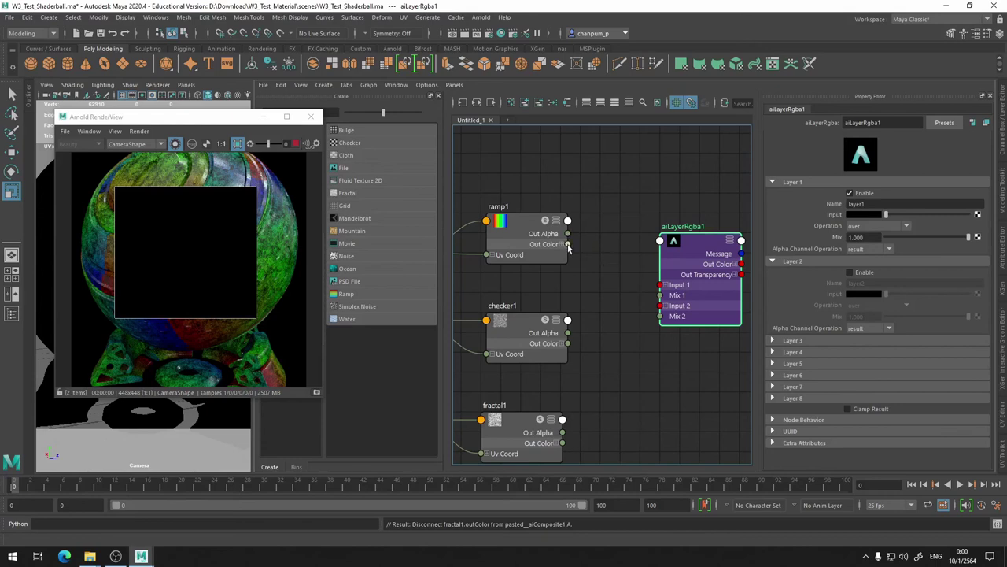
Wire ramp1 to Input 1, checker1 to Input 2, and aiLayerRgba1 Out Color to MatStandard Base Color.
{"action": "left_click_drag", "start_coordinate": [568, 244], "coordinate": [661, 288]}
{"action": "left_click_drag", "start_coordinate": [600, 334], "coordinate": [661, 305]}
{"action": "middle_click_drag", "start_coordinate": [666, 387], "coordinate": [560, 339], "text": "alt"}
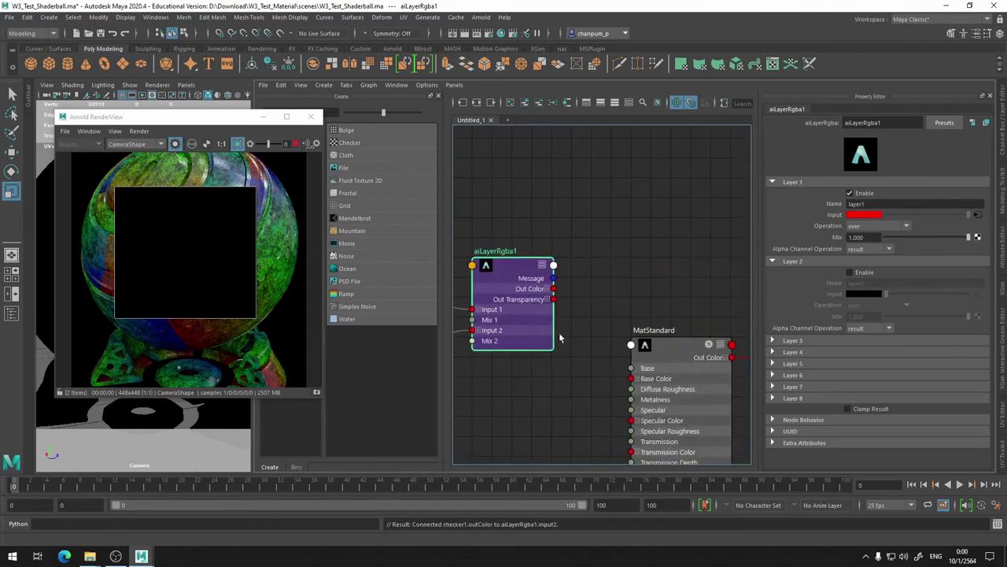
{"action": "left_click_drag", "start_coordinate": [554, 289], "coordinate": [630, 379]}
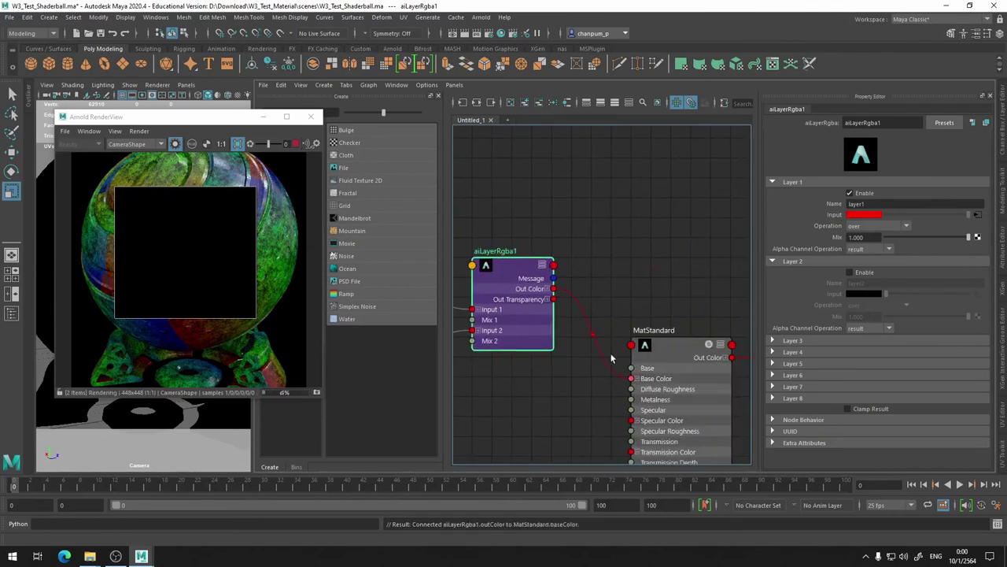
{"action": "middle_click_drag", "start_coordinate": [598, 283], "coordinate": [734, 225], "text": "alt"}
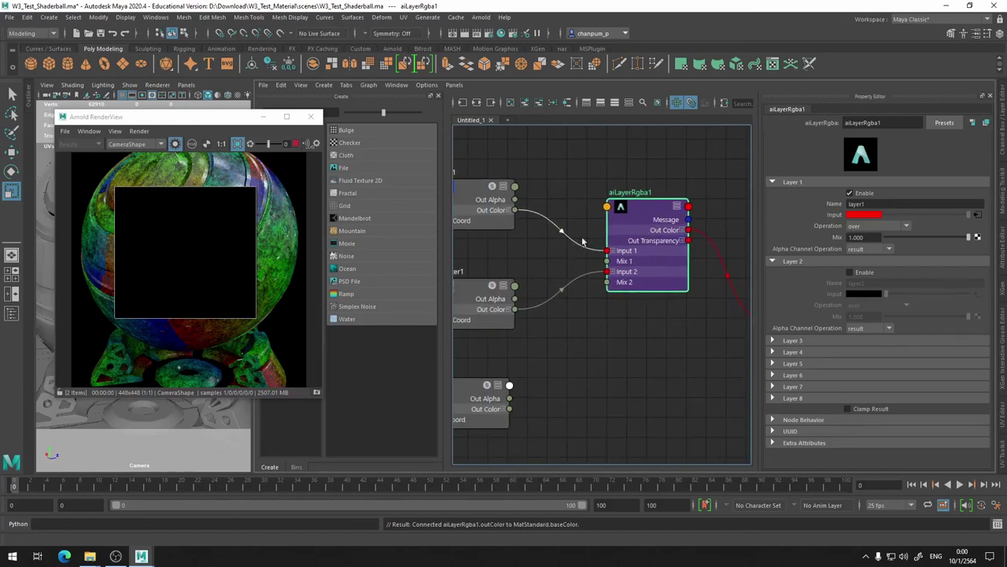
Refresh the Arnold RenderView and preview checker1, aiLayerRgba1 and ramp1 individually.
{"action": "left_click", "coordinate": [177, 143]}
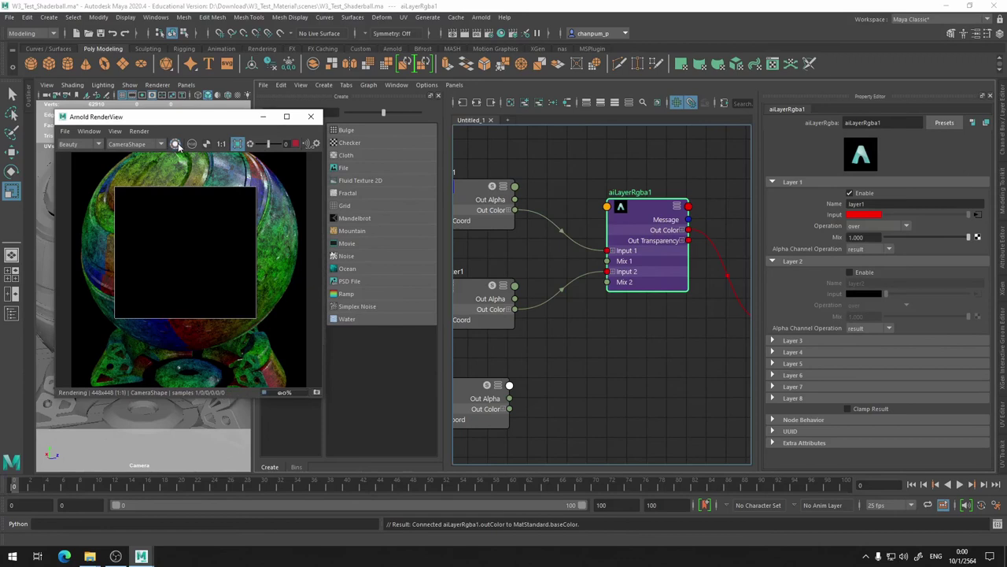
{"action": "middle_click_drag", "start_coordinate": [636, 353], "coordinate": [701, 279], "text": "alt"}
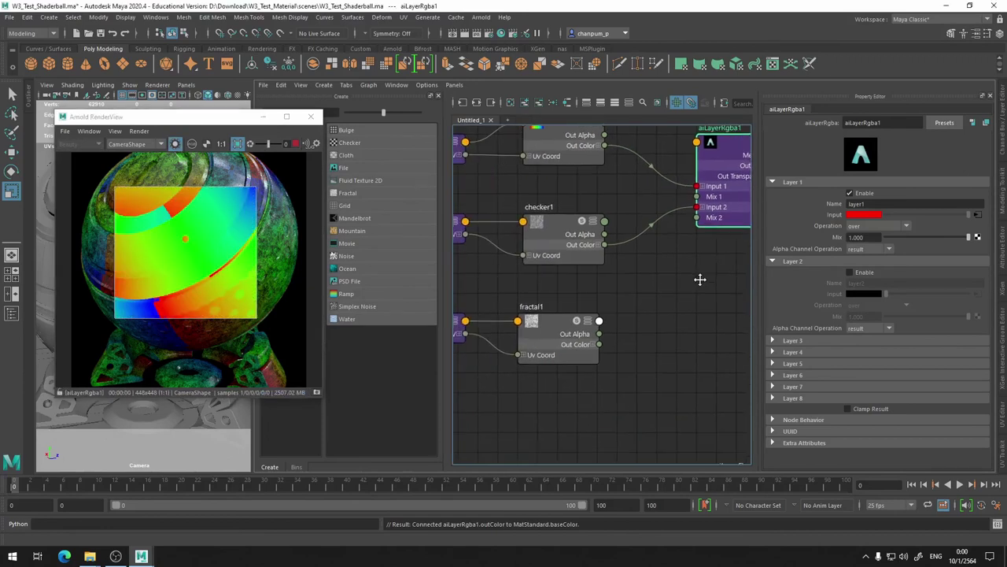
{"action": "left_click", "coordinate": [566, 236]}
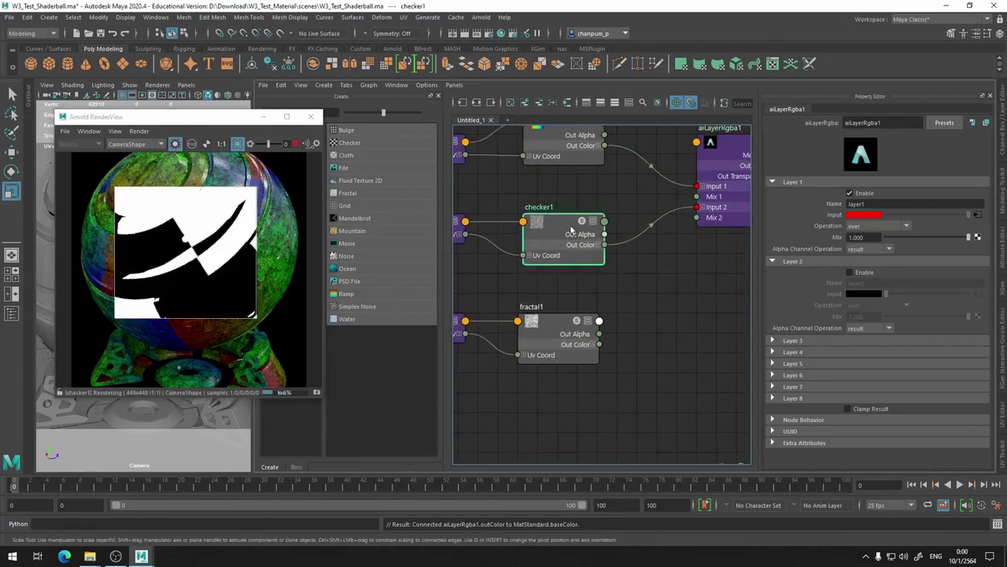
{"action": "middle_click_drag", "start_coordinate": [718, 169], "coordinate": [639, 253], "text": "alt"}
{"action": "left_click", "coordinate": [638, 254]}
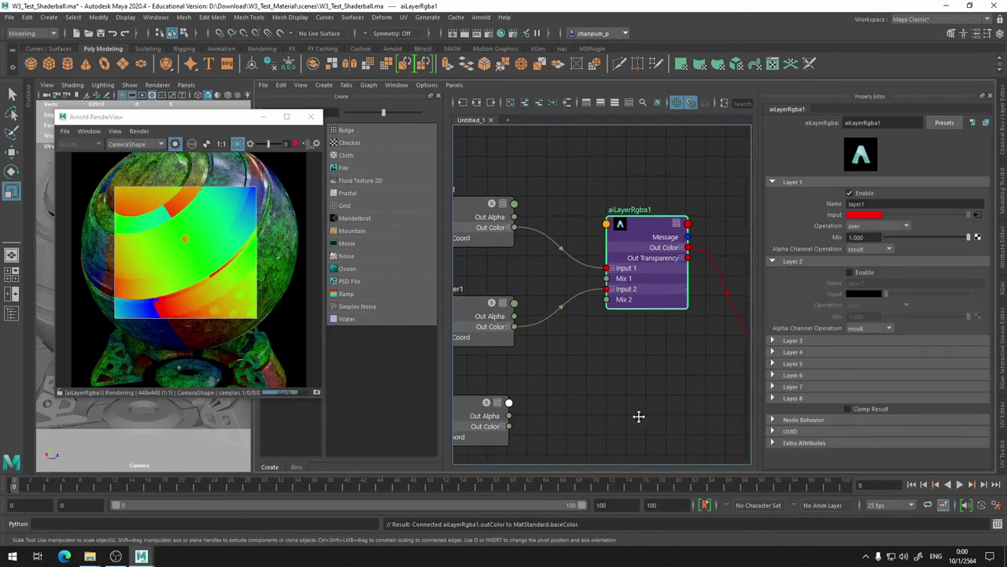
{"action": "middle_click_drag", "start_coordinate": [639, 417], "coordinate": [550, 413], "text": "alt"}
{"action": "mouse_move", "coordinate": [534, 363]}
{"action": "middle_mouse_down", "text": "alt"}
{"action": "mouse_move", "coordinate": [706, 364]}
{"action": "mouse_move", "coordinate": [562, 354]}
{"action": "middle_mouse_up", "text": "alt"}
{"action": "left_click", "coordinate": [539, 229]}
Set aiLayerRgba1's Layer 1 operation to multiply, then change it to overlay.
{"action": "left_click", "coordinate": [703, 222]}
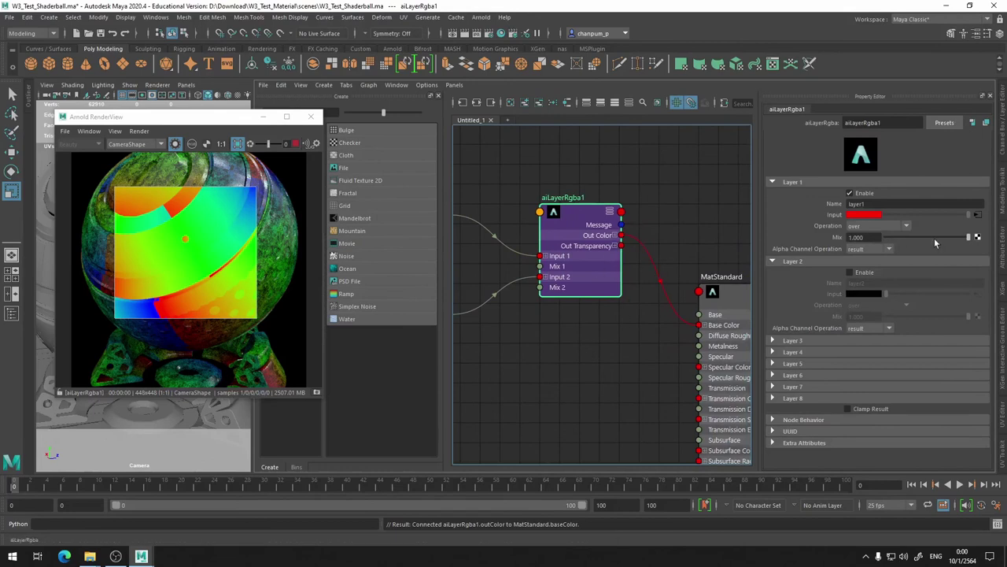
{"action": "left_click", "coordinate": [868, 227]}
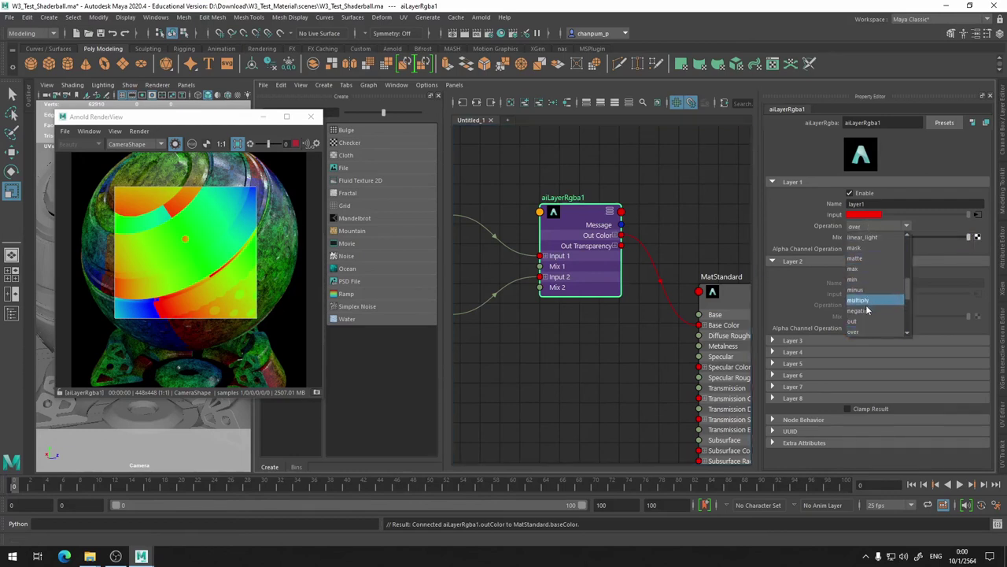
{"action": "scroll", "coordinate": [873, 252], "scroll_direction": "down", "scroll_amount": 2}
{"action": "left_click", "coordinate": [872, 238]}
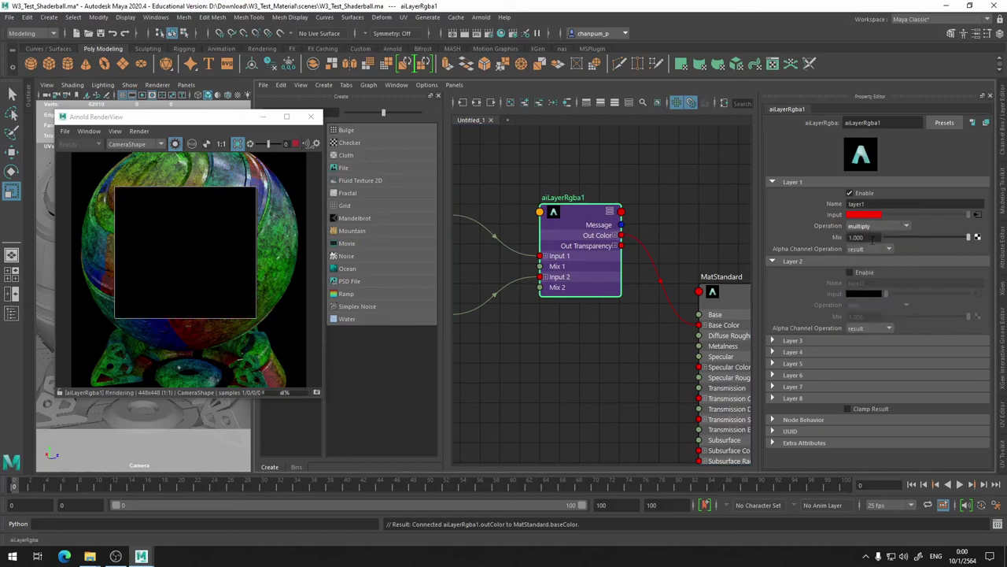
{"action": "left_click", "coordinate": [885, 226]}
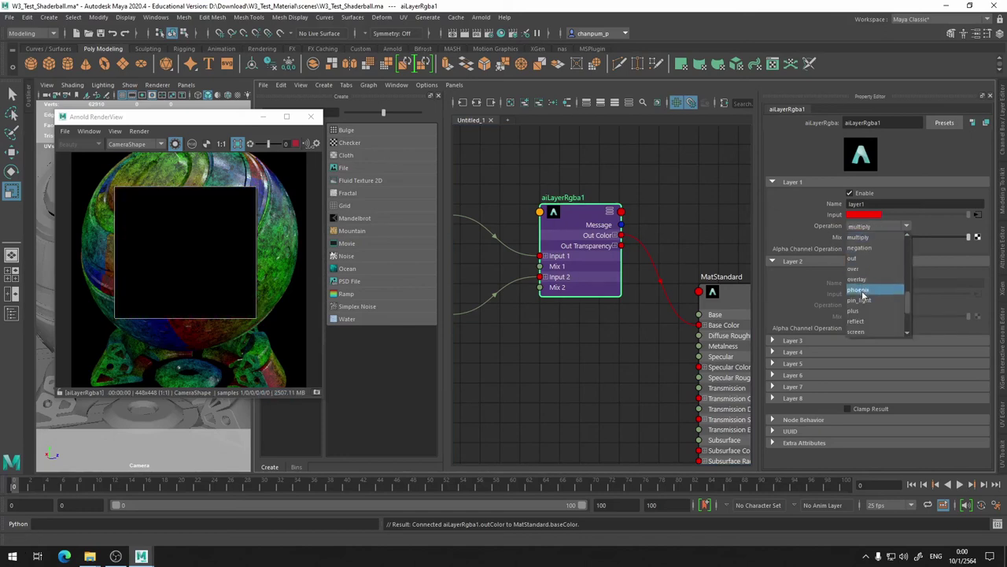
{"action": "left_click", "coordinate": [859, 279]}
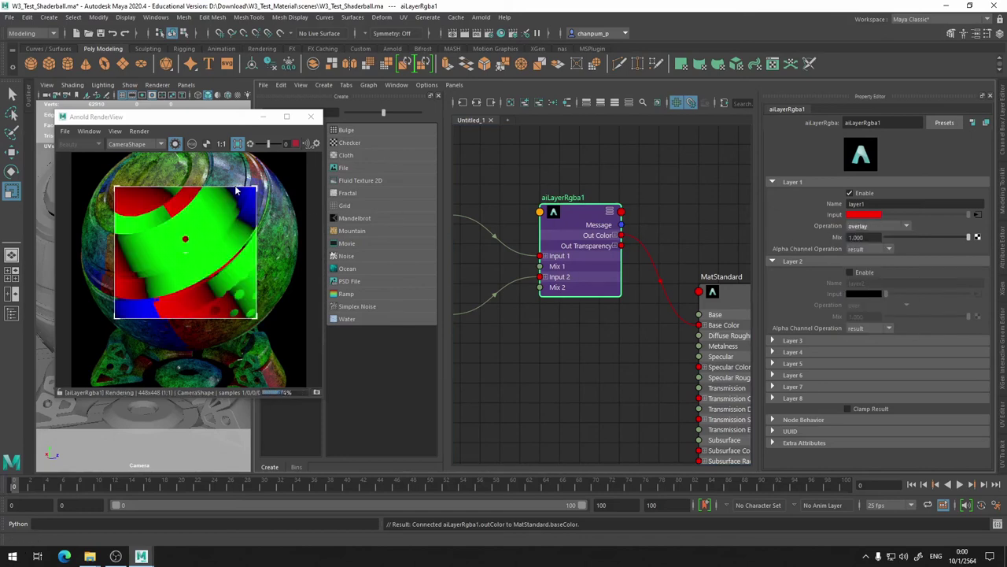
Rewire checker1 Out Color to Input 1 and ramp1 Out Color to Input 2, previewing aiLayerRgba1.
{"action": "mouse_move", "coordinate": [518, 376]}
{"action": "middle_mouse_down", "text": "alt"}
{"action": "mouse_move", "coordinate": [685, 328]}
{"action": "mouse_move", "coordinate": [614, 335]}
{"action": "middle_mouse_up", "text": "alt"}
{"action": "left_click", "coordinate": [572, 258]}
{"action": "left_click", "coordinate": [567, 161]}
{"action": "left_click_drag", "start_coordinate": [520, 334], "coordinate": [614, 275]}
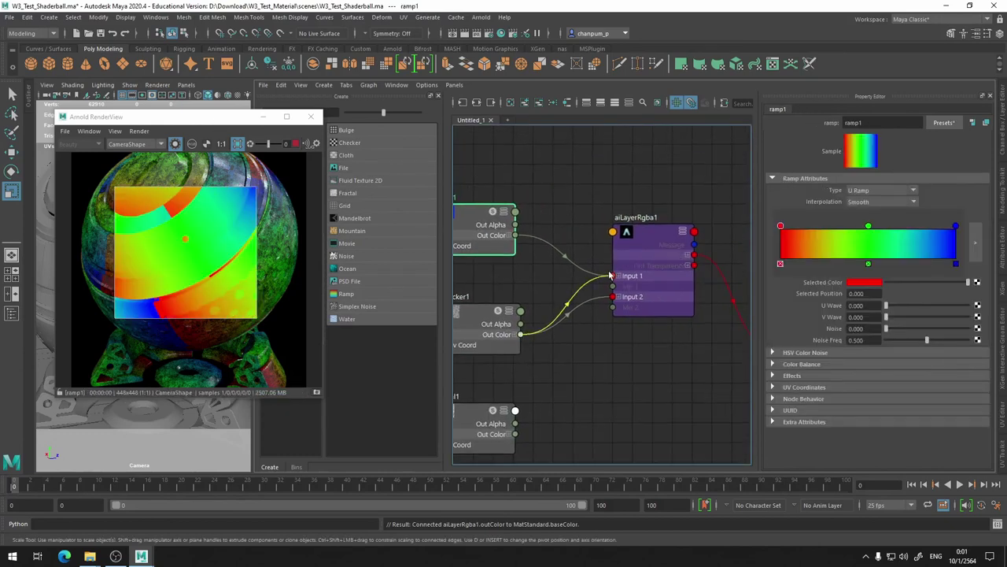
{"action": "left_click_drag", "start_coordinate": [515, 235], "coordinate": [614, 297]}
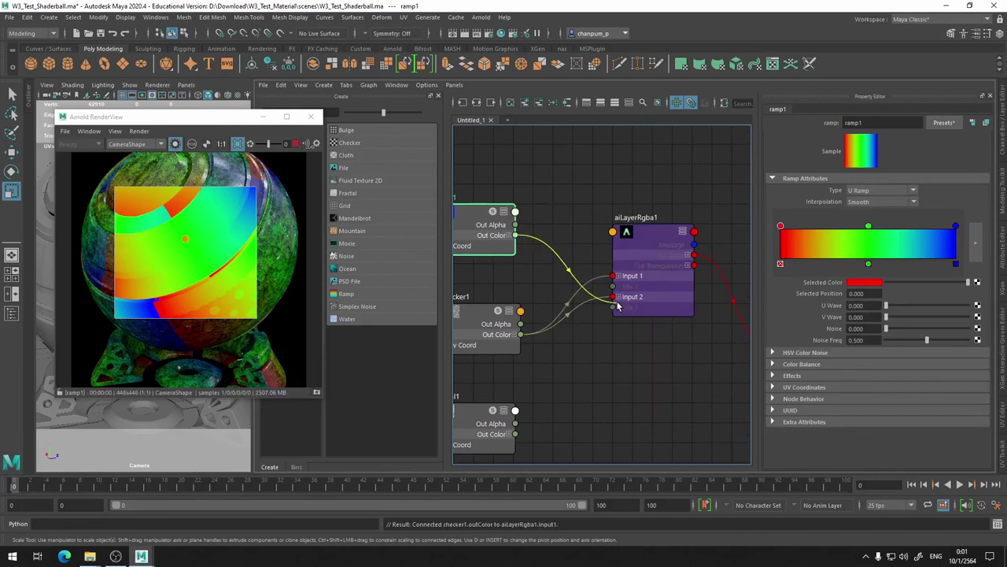
{"action": "left_click", "coordinate": [659, 238]}
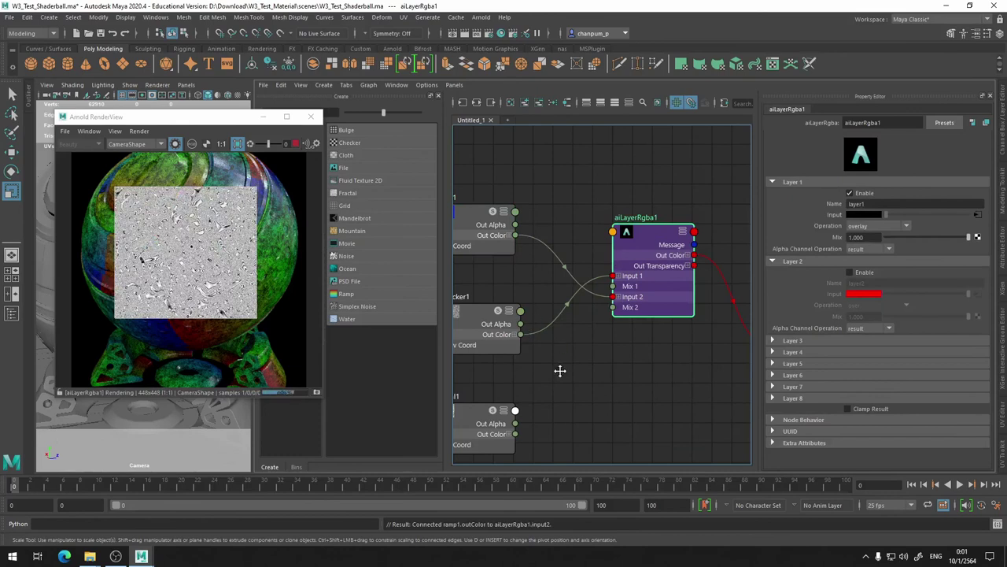
{"action": "middle_click_drag", "start_coordinate": [558, 371], "coordinate": [582, 372], "text": "alt"}
Keep Layer 1's operation at overlay, deselect aiLayerRgba1, and reframe the node graph.
{"action": "left_click", "coordinate": [891, 227]}
{"action": "left_click", "coordinate": [613, 167]}
{"action": "left_click", "coordinate": [609, 183]}
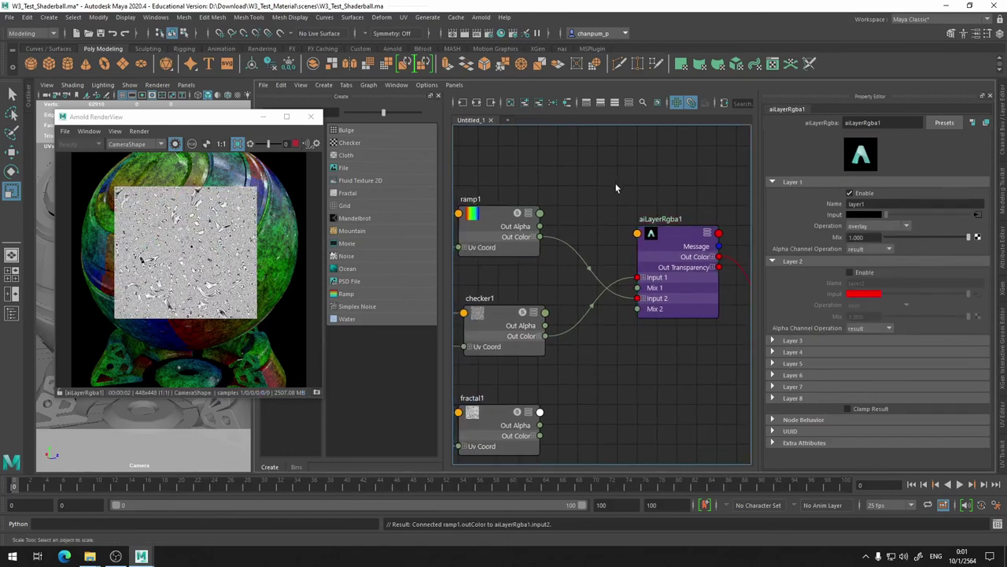
{"action": "key", "text": "f"}
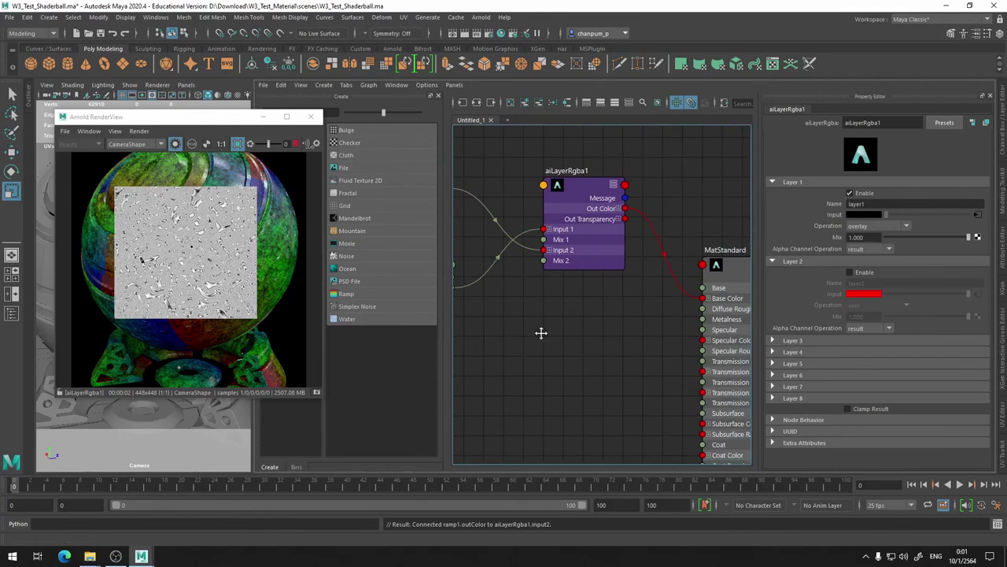
{"action": "key", "text": "i"}
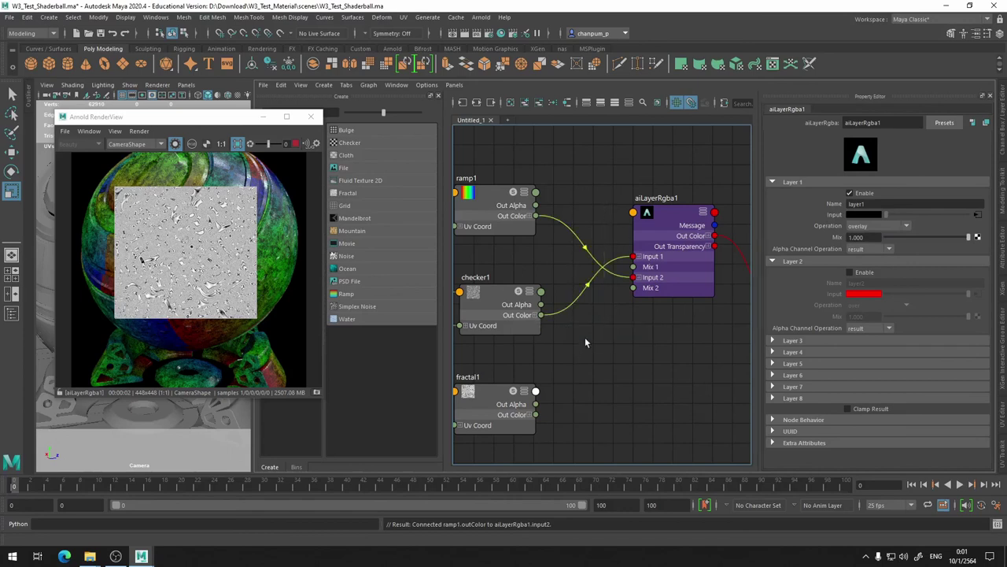
Reconnect aiLayerRgba1 with ramp1 on Input 1 and checker1 on Input 2, and render uncropped.
{"action": "key", "text": "Delete"}
{"action": "left_click_drag", "start_coordinate": [536, 217], "coordinate": [634, 256]}
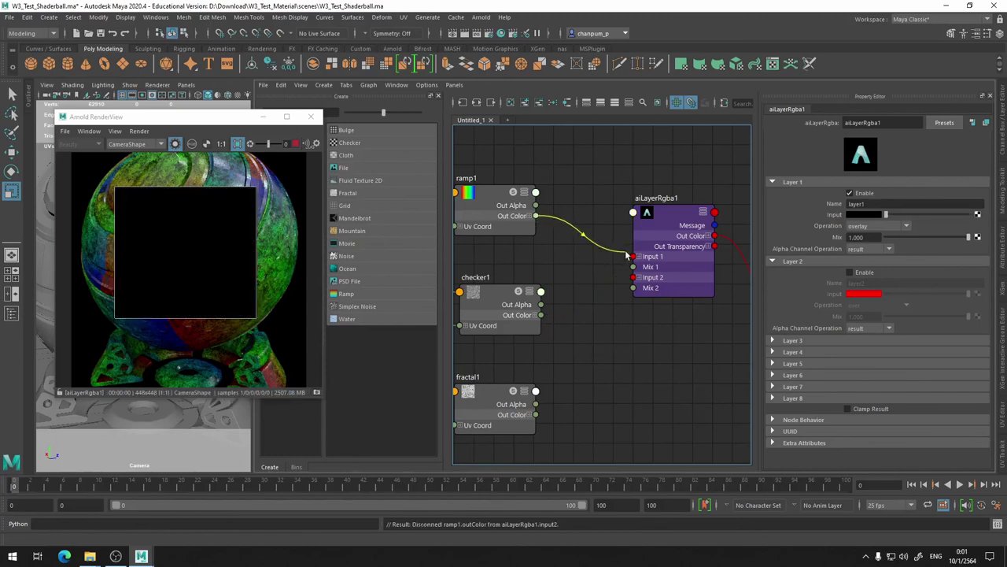
{"action": "mouse_move", "coordinate": [540, 315]}
{"action": "left_mouse_down"}
{"action": "mouse_move", "coordinate": [587, 307]}
{"action": "mouse_move", "coordinate": [634, 277]}
{"action": "left_mouse_up"}
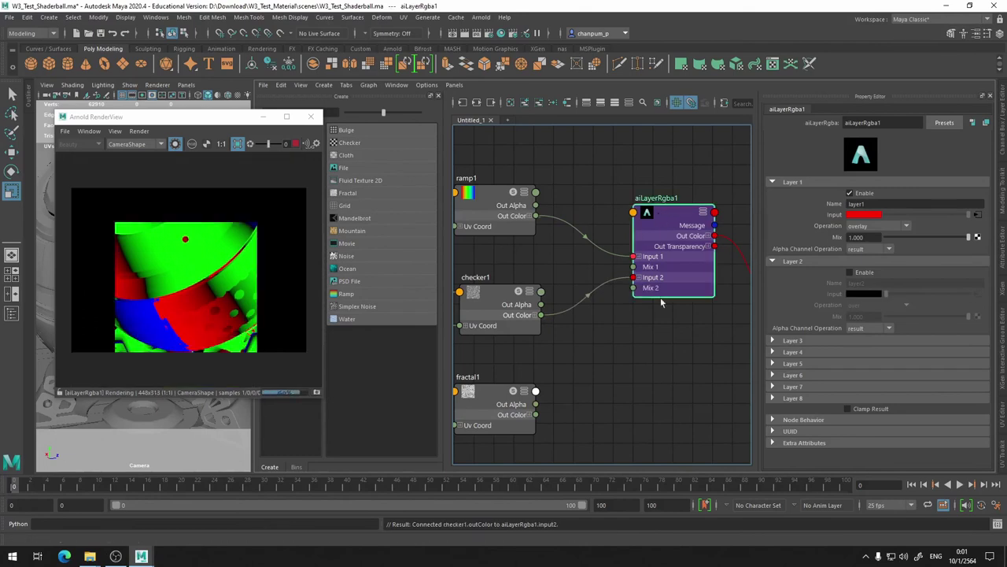
{"action": "left_click", "coordinate": [238, 144]}
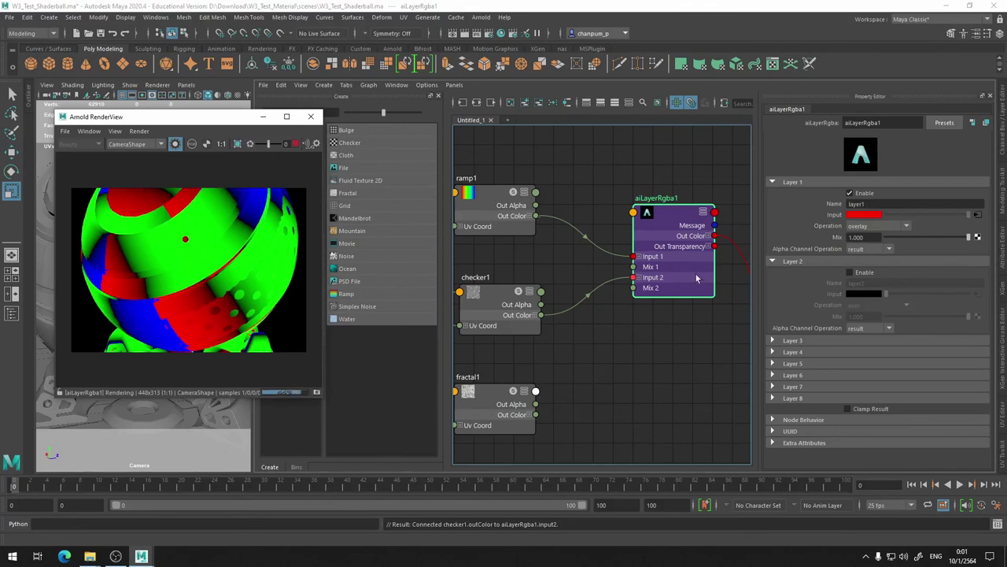
Enable Layer 2 and set Layer 1's blend operation to screen.
{"action": "left_click", "coordinate": [864, 273]}
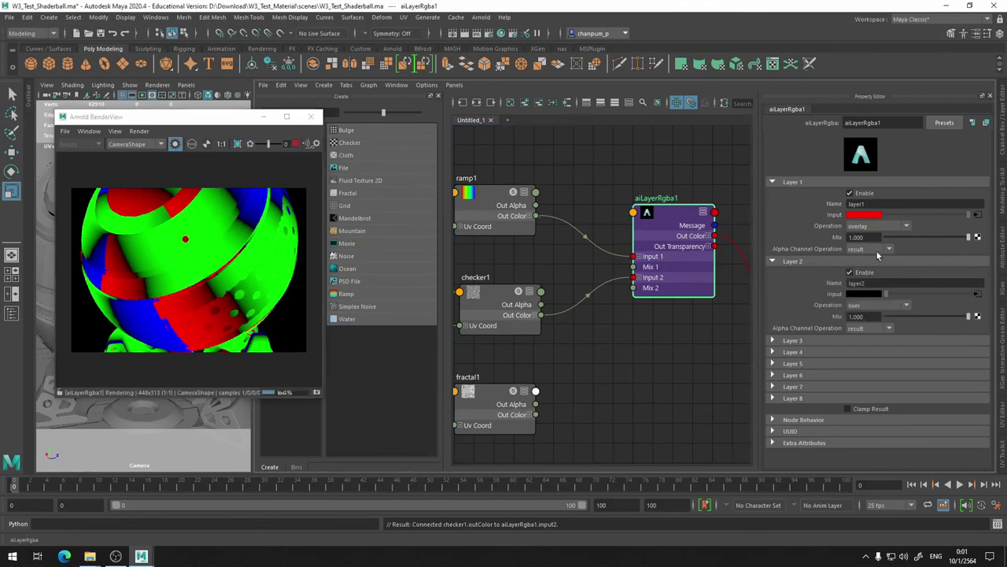
{"action": "left_click", "coordinate": [877, 227]}
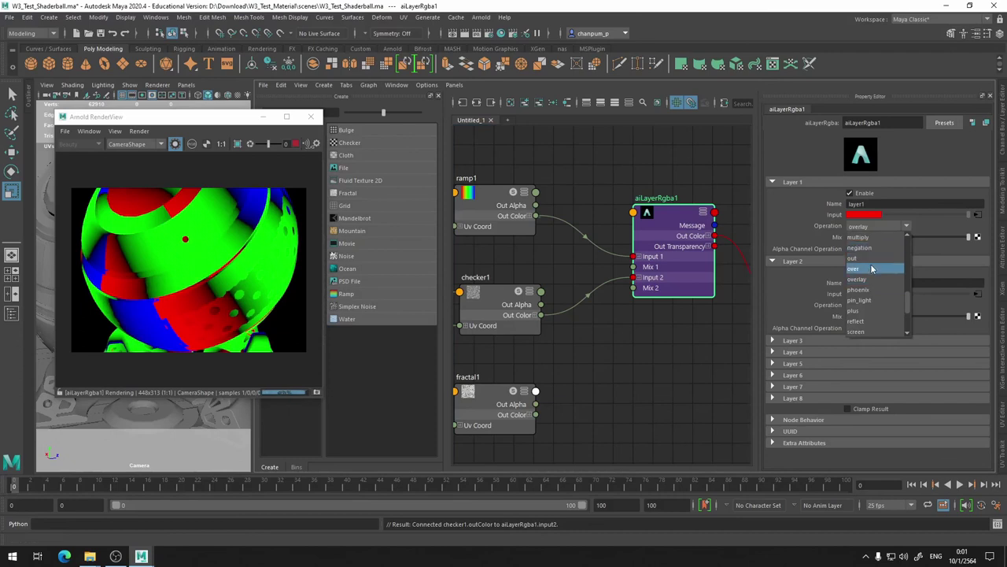
{"action": "left_click", "coordinate": [872, 269]}
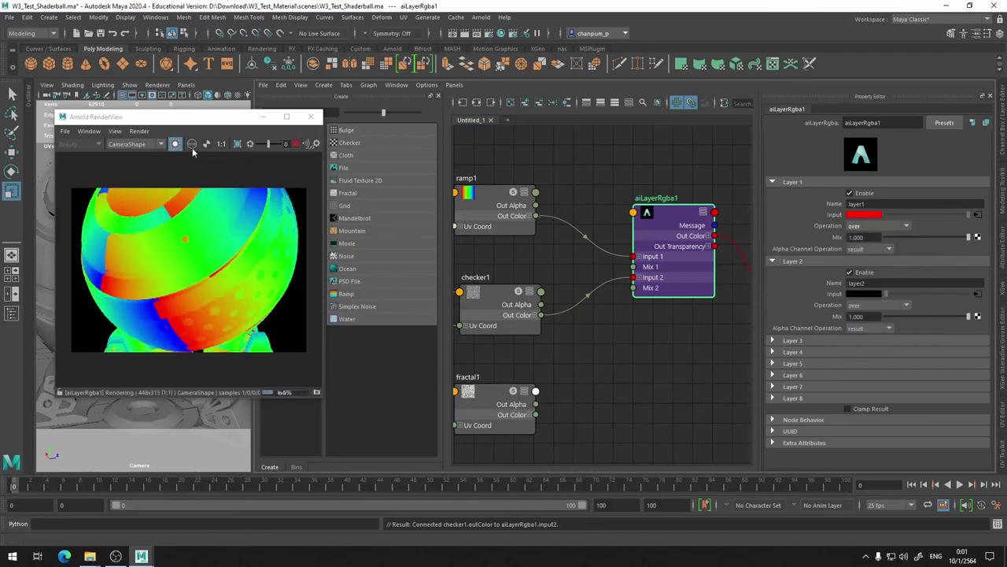
{"action": "left_click", "coordinate": [869, 226]}
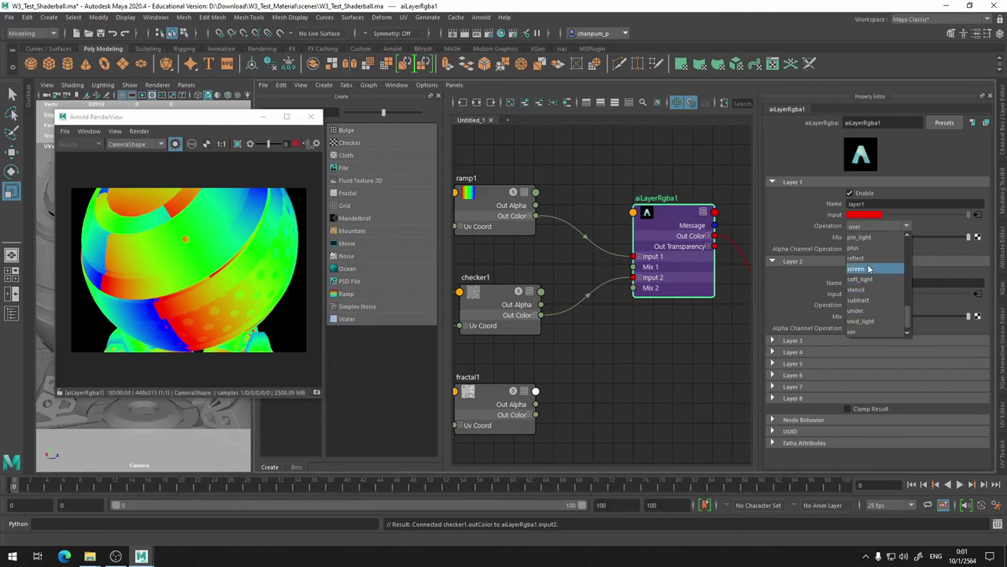
{"action": "left_click", "coordinate": [869, 268]}
Preview checker1 and ramp1 alone, then re-render the shaderball with its full material.
{"action": "left_click", "coordinate": [523, 302]}
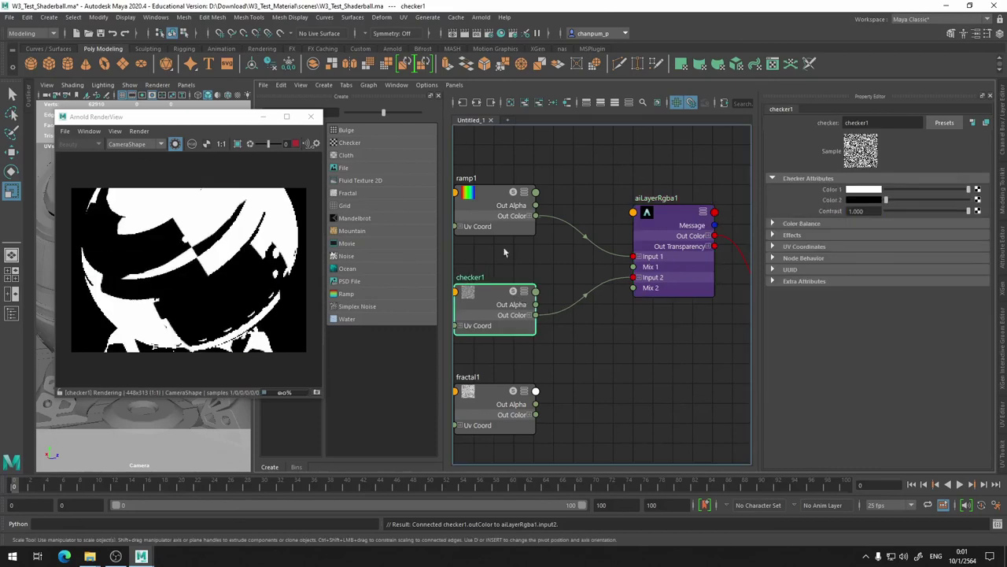
{"action": "left_click", "coordinate": [499, 222]}
{"action": "left_click", "coordinate": [663, 229]}
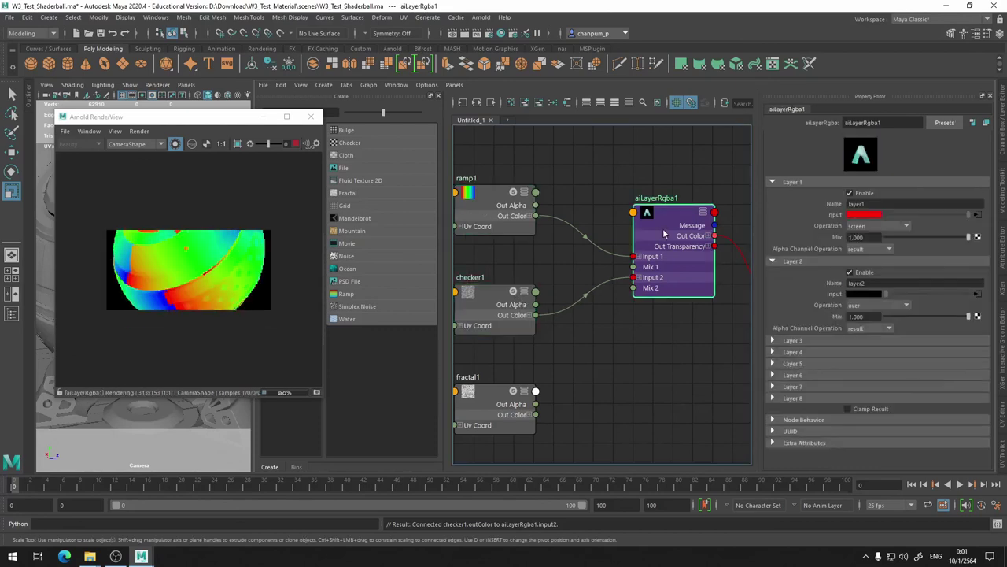
{"action": "left_click", "coordinate": [249, 263]}
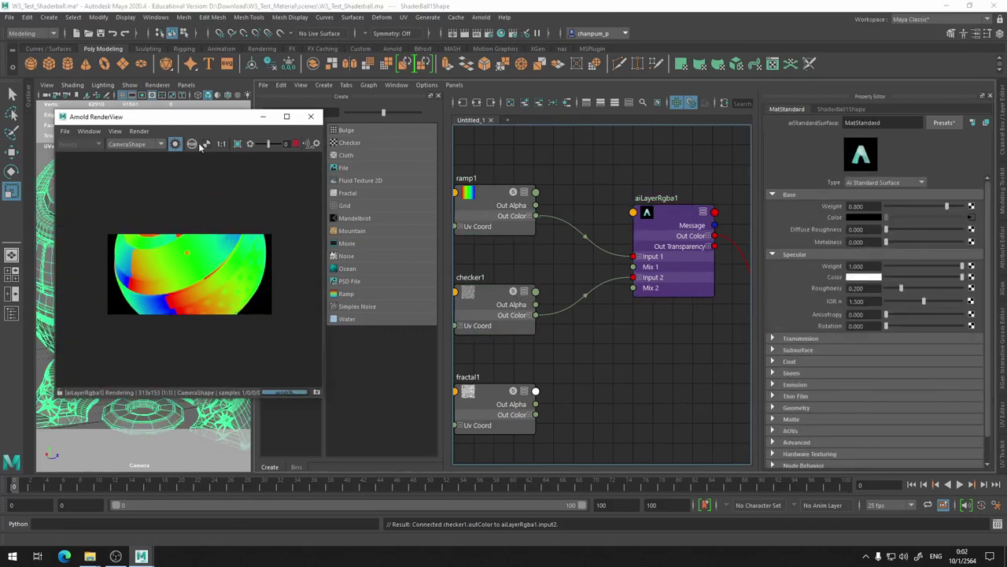
{"action": "left_click", "coordinate": [175, 144]}
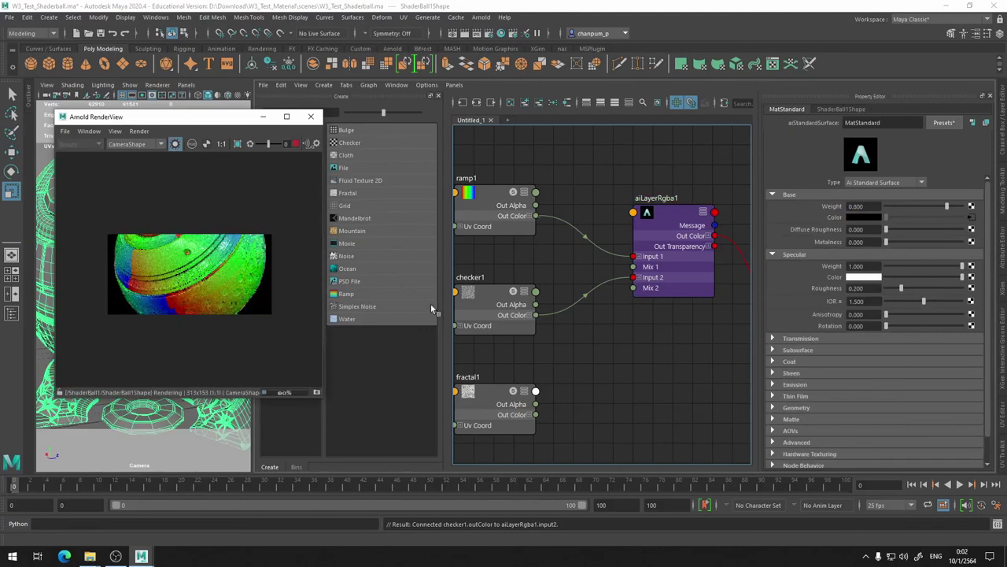
{"action": "scroll", "coordinate": [602, 322], "scroll_direction": "up", "scroll_amount": 3}
{"action": "scroll", "coordinate": [169, 295], "scroll_direction": "up", "scroll_amount": 3}
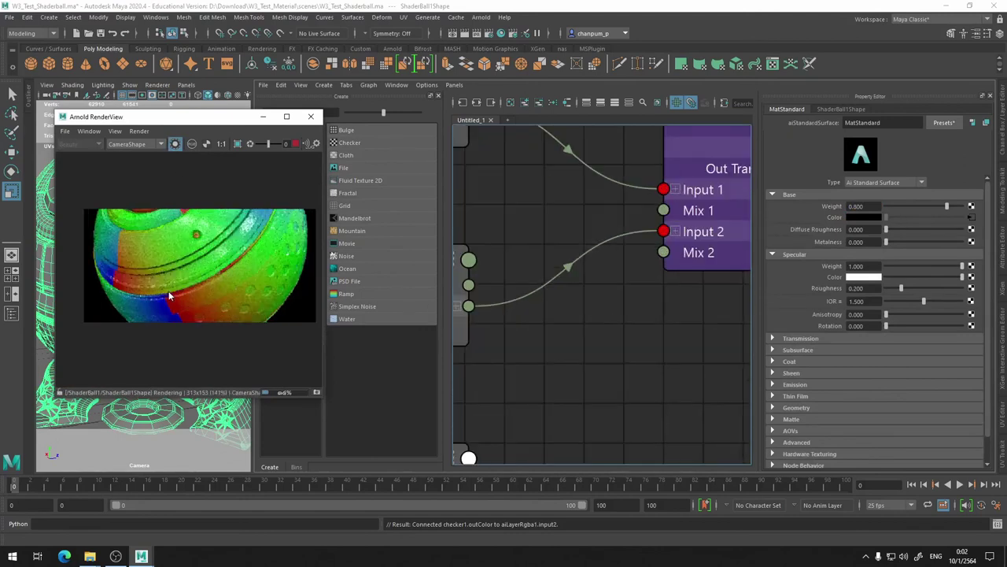
{"action": "left_click", "coordinate": [180, 145]}
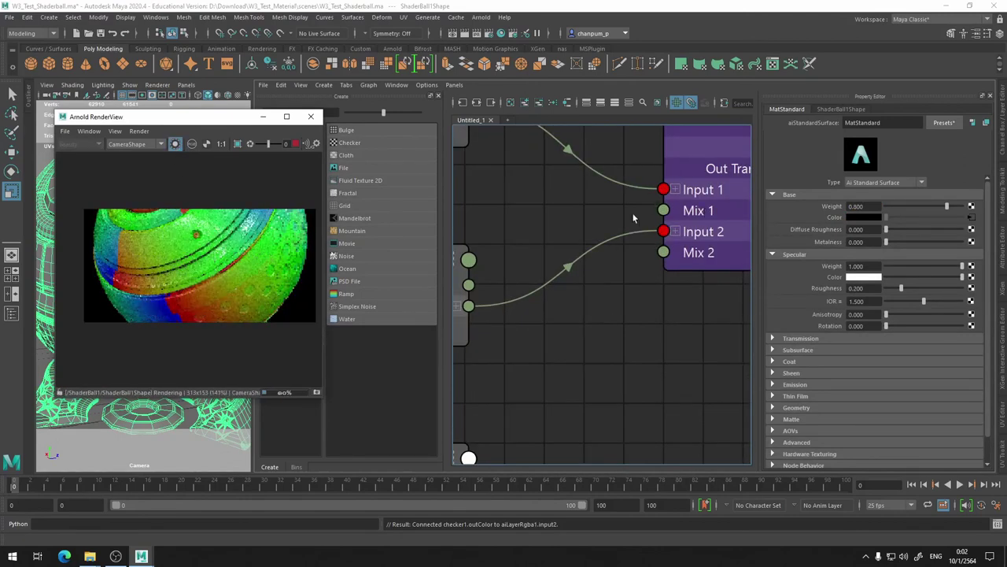
Select aiLayerRgba1 and frame it with ramp1 and checker1 in the node graph.
{"action": "middle_click_drag", "start_coordinate": [585, 292], "coordinate": [578, 429]}
{"action": "left_click", "coordinate": [700, 259]}
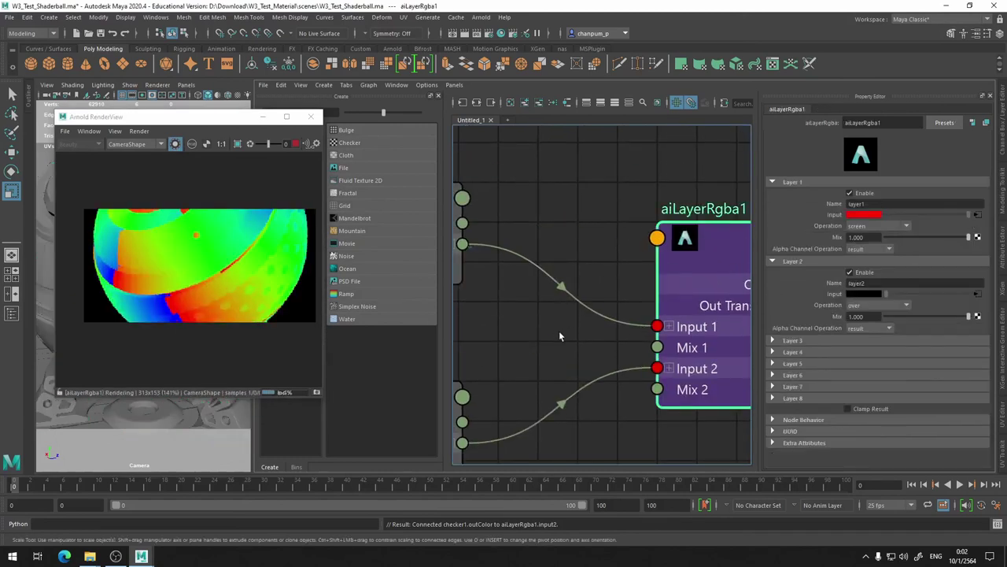
{"action": "middle_click_drag", "start_coordinate": [585, 344], "coordinate": [650, 324]}
{"action": "key", "text": "f"}
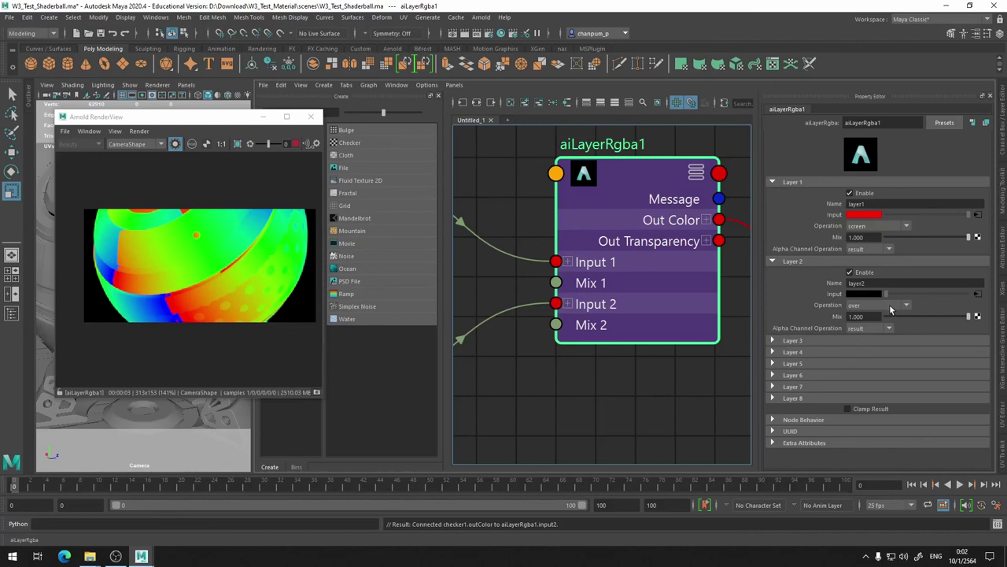
{"action": "mouse_move", "coordinate": [578, 418]}
{"action": "middle_mouse_down"}
{"action": "mouse_move", "coordinate": [574, 304]}
{"action": "mouse_move", "coordinate": [703, 309]}
{"action": "mouse_move", "coordinate": [595, 288]}
{"action": "middle_mouse_up"}
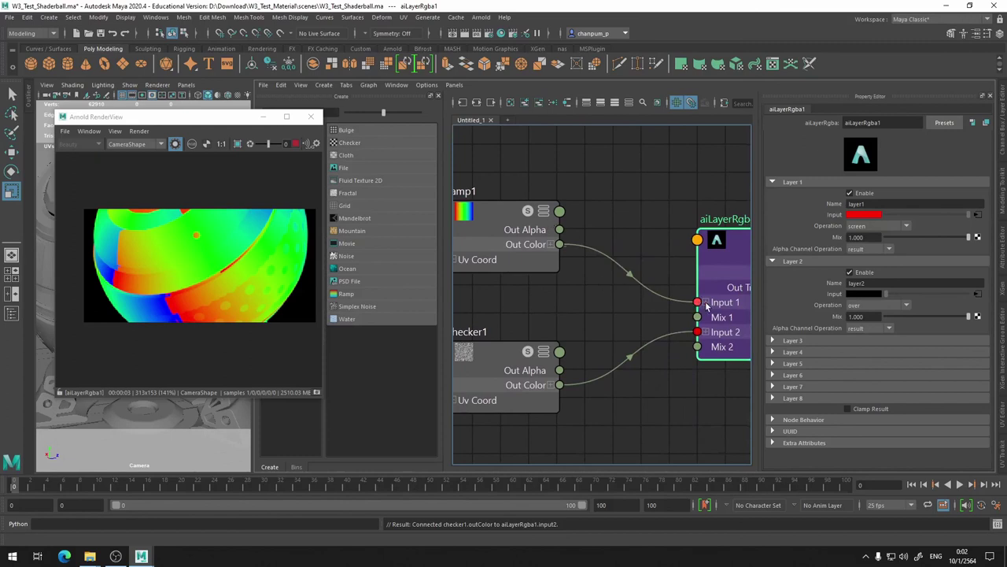
Test Layer 1's mix (restored to 1.000) and set Layer 2's blend operation to multiply.
{"action": "left_click", "coordinate": [890, 307]}
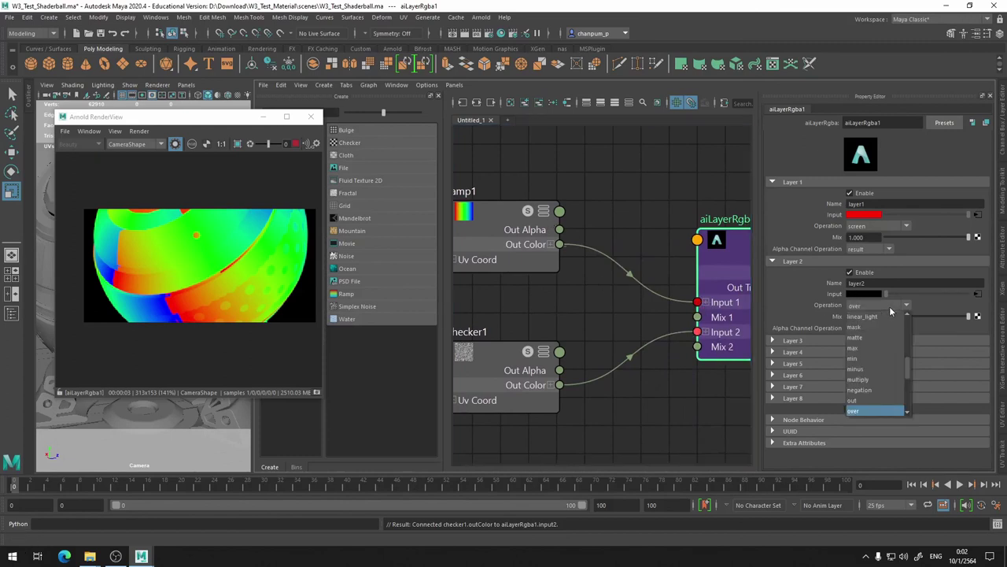
{"action": "left_click", "coordinate": [958, 329]}
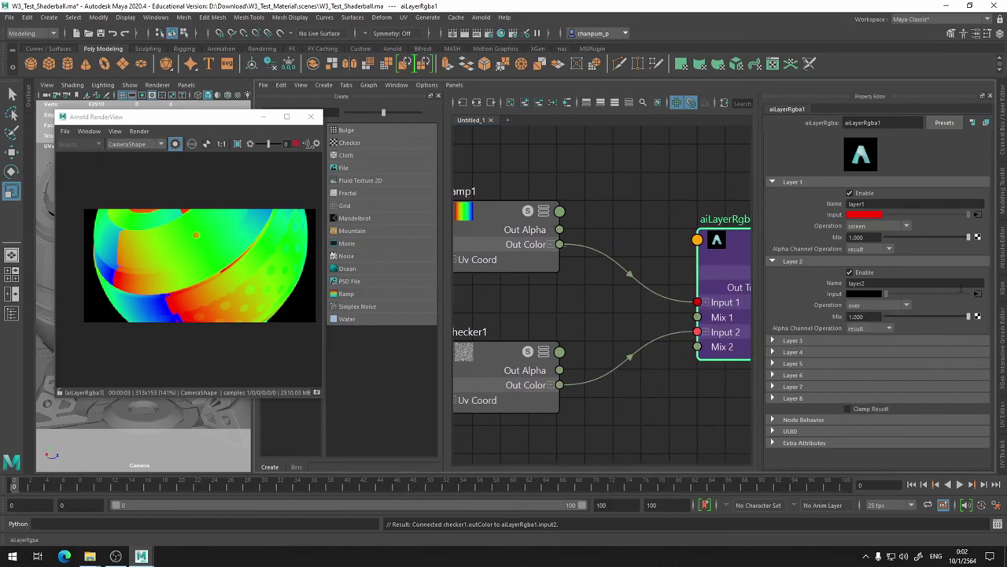
{"action": "left_click_drag", "start_coordinate": [969, 237], "coordinate": [891, 237]}
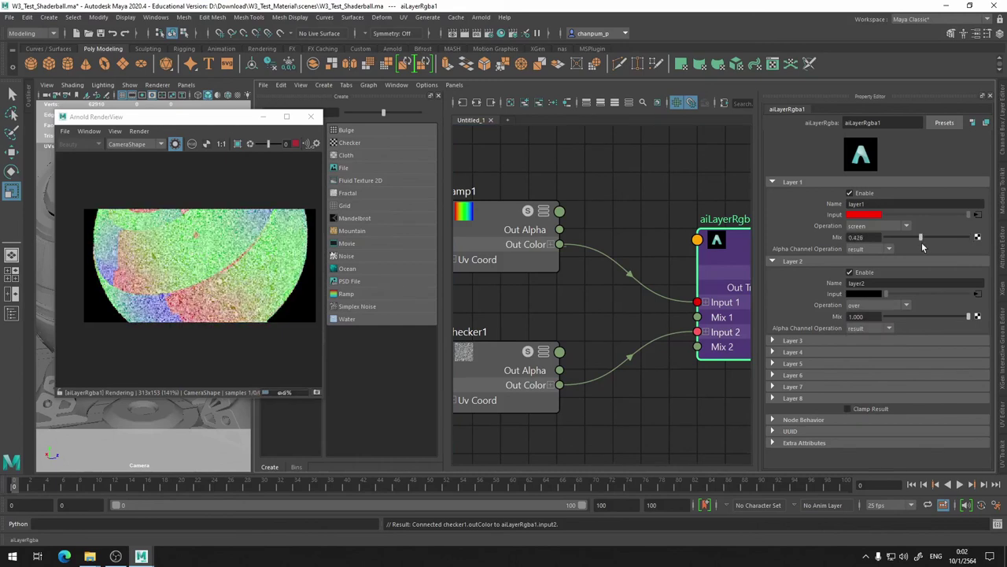
{"action": "key", "text": "ctrl+z"}
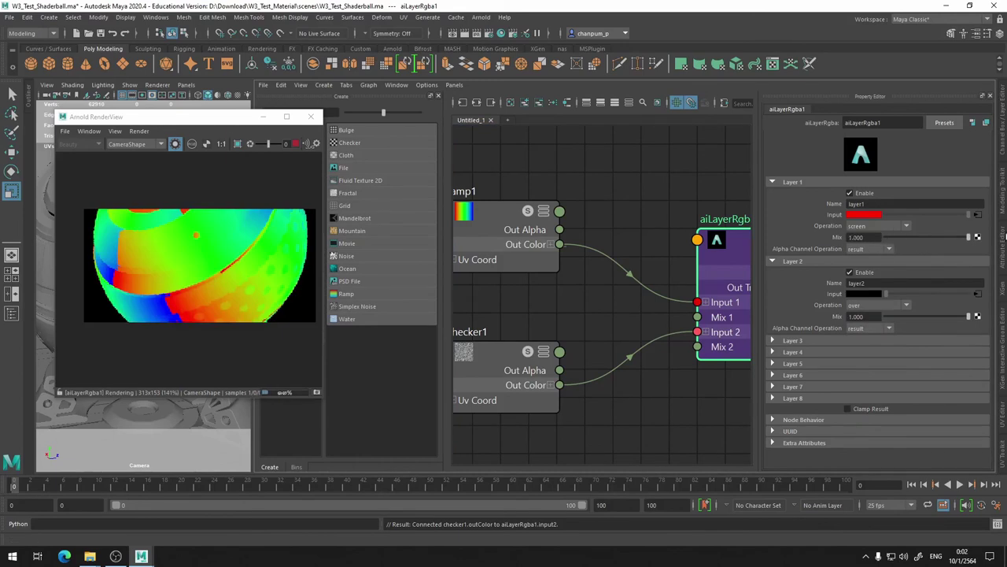
{"action": "left_click_drag", "start_coordinate": [969, 316], "coordinate": [876, 315]}
{"action": "left_click", "coordinate": [871, 306]}
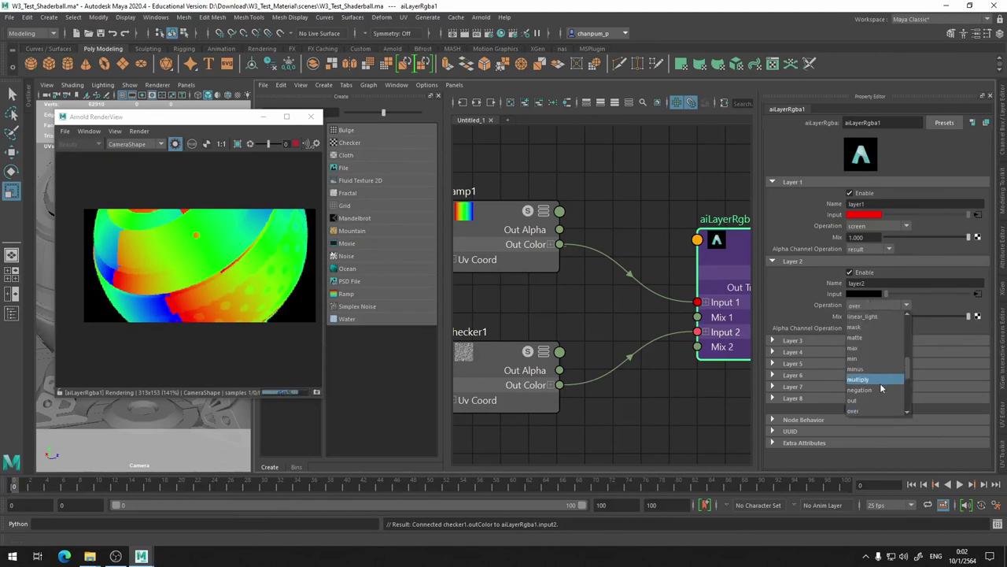
{"action": "left_click", "coordinate": [880, 381]}
{"action": "scroll", "coordinate": [174, 276], "scroll_direction": "up", "scroll_amount": 2}
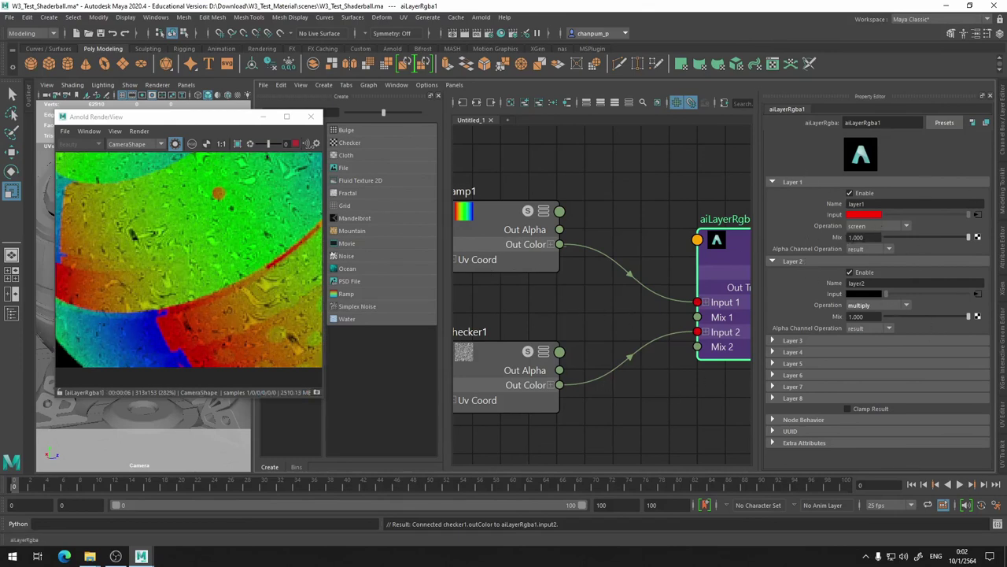
Set Layer 1's blend operation back to over.
{"action": "left_click", "coordinate": [880, 228]}
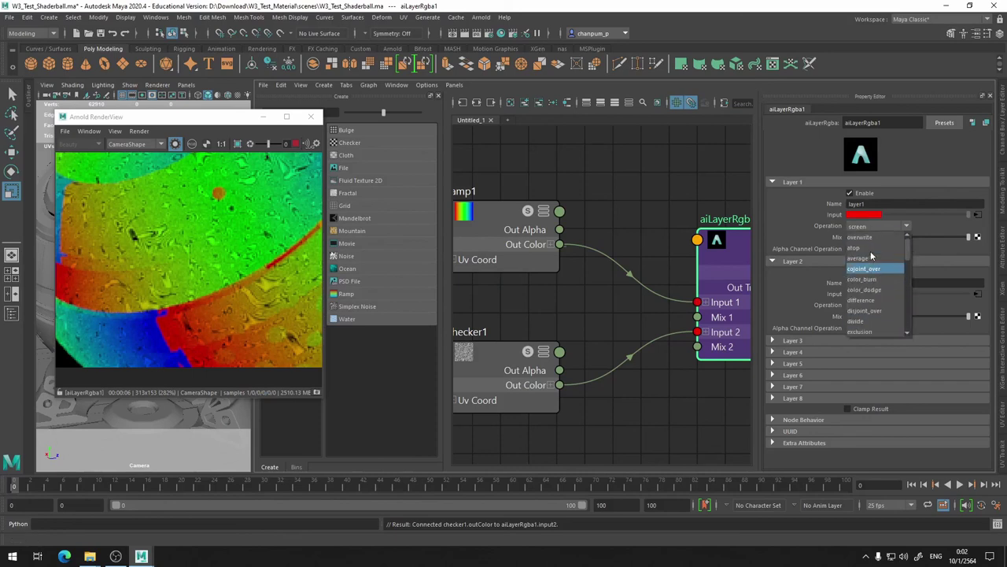
{"action": "scroll", "coordinate": [875, 240], "scroll_direction": "down", "scroll_amount": 4}
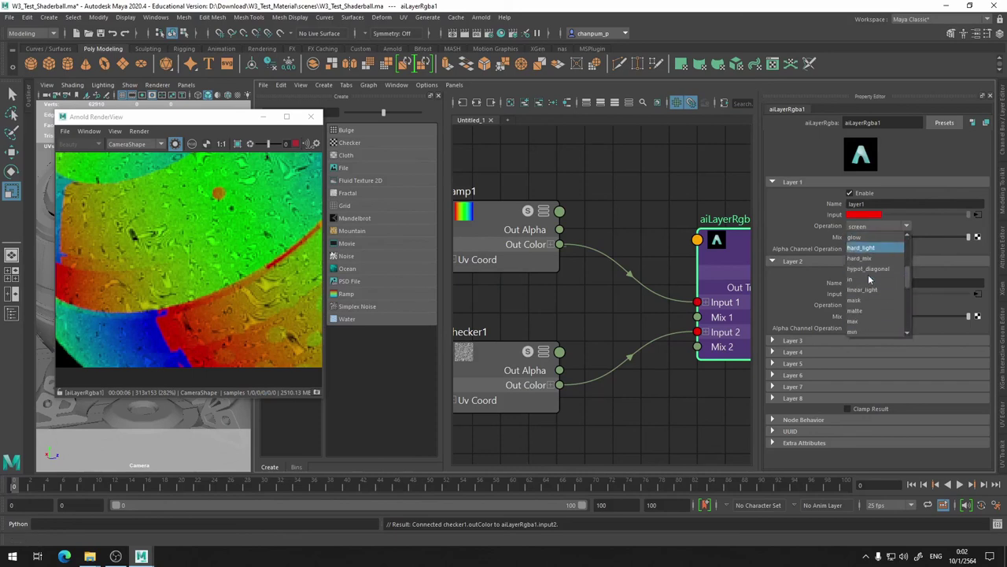
{"action": "scroll", "coordinate": [869, 284], "scroll_direction": "up", "scroll_amount": 2}
{"action": "scroll", "coordinate": [869, 284], "scroll_direction": "up", "scroll_amount": 1}
{"action": "scroll", "coordinate": [868, 291], "scroll_direction": "up", "scroll_amount": 1}
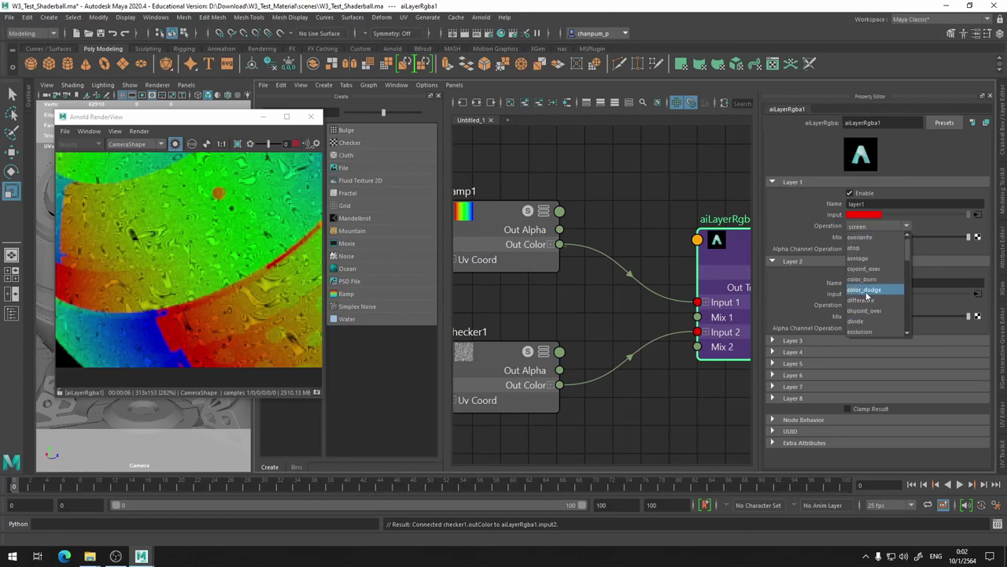
{"action": "scroll", "coordinate": [867, 293], "scroll_direction": "down", "scroll_amount": 2}
{"action": "scroll", "coordinate": [867, 292], "scroll_direction": "down", "scroll_amount": 2}
{"action": "scroll", "coordinate": [866, 290], "scroll_direction": "down", "scroll_amount": 2}
{"action": "scroll", "coordinate": [865, 287], "scroll_direction": "down", "scroll_amount": 1}
{"action": "left_click", "coordinate": [861, 289]}
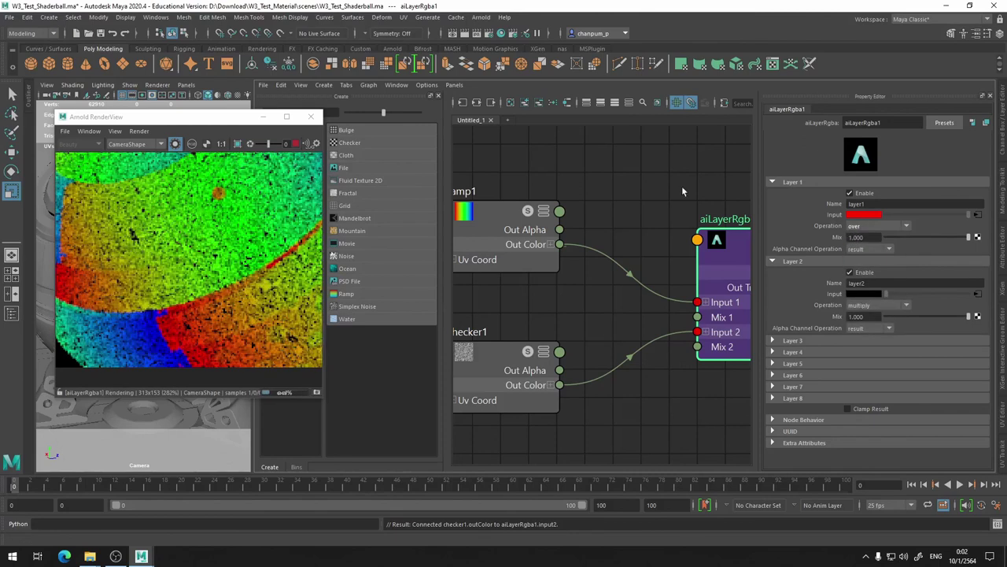
Set Layer 2's blend operation to matte.
{"action": "left_click", "coordinate": [885, 305]}
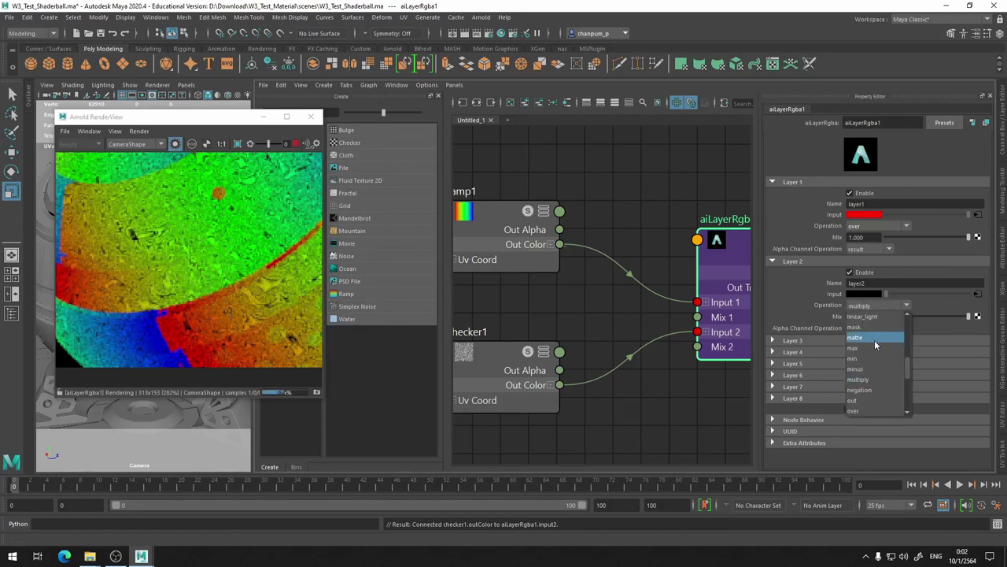
{"action": "left_click", "coordinate": [874, 340]}
{"action": "left_click", "coordinate": [884, 307]}
{"action": "scroll", "coordinate": [881, 397], "scroll_direction": "down", "scroll_amount": 1}
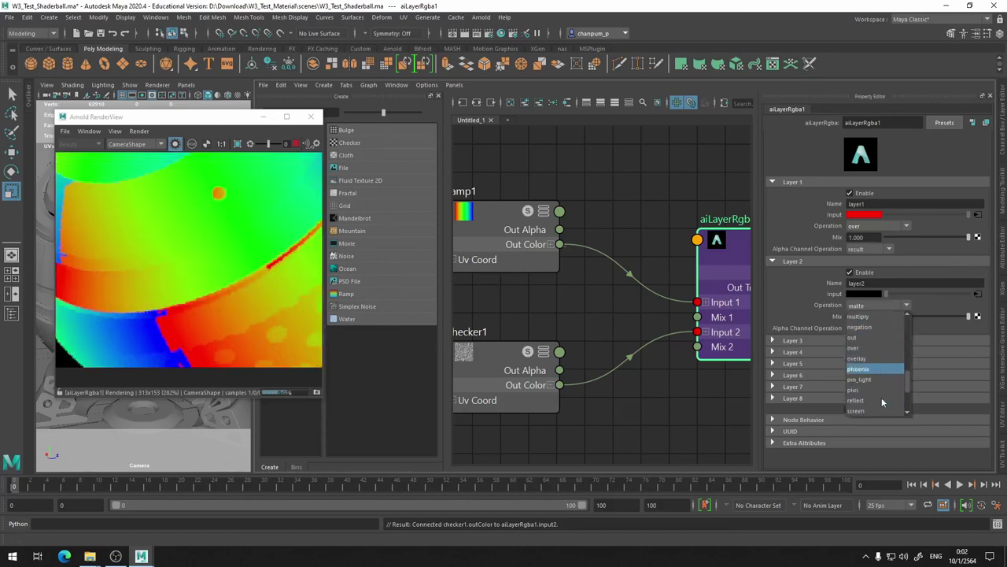
{"action": "scroll", "coordinate": [875, 369], "scroll_direction": "up", "scroll_amount": 2}
{"action": "scroll", "coordinate": [875, 368], "scroll_direction": "up", "scroll_amount": 2}
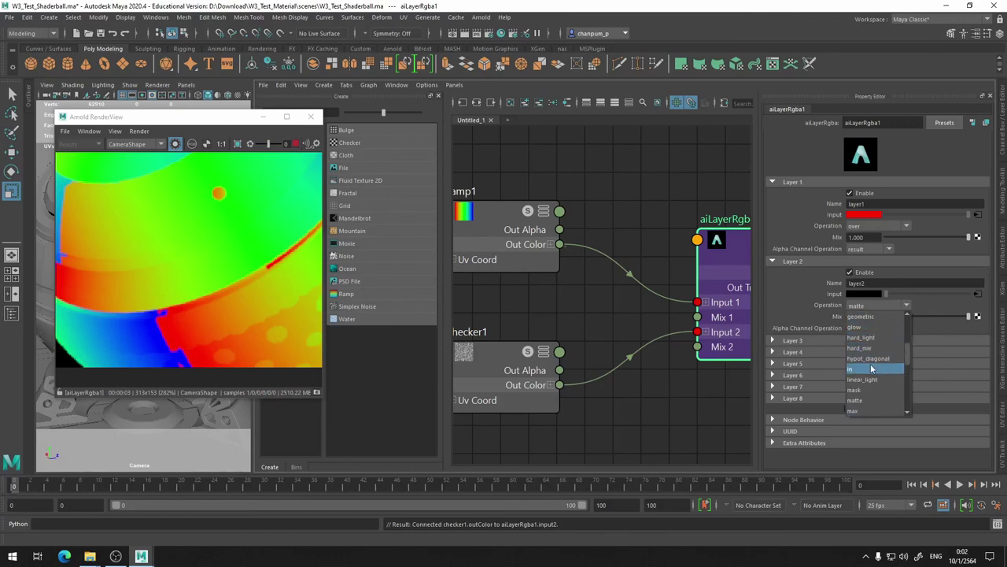
{"action": "left_click", "coordinate": [725, 394]}
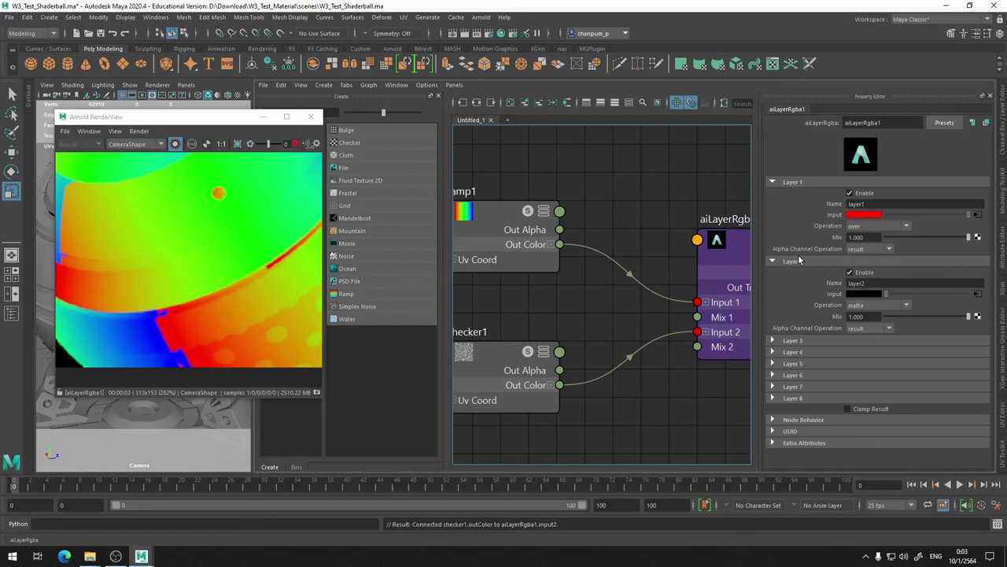
{"action": "left_click", "coordinate": [894, 306]}
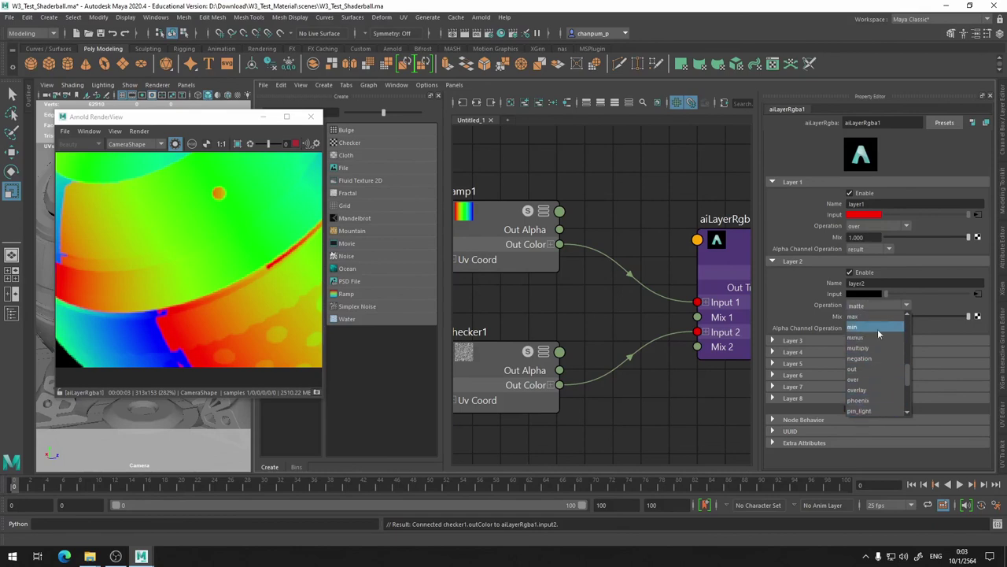
Set Layer 2 to plus, test mix at 0.174 and 0.665, restore 1.000, then pan to fractal1.
{"action": "scroll", "coordinate": [858, 364], "scroll_direction": "down", "scroll_amount": 1}
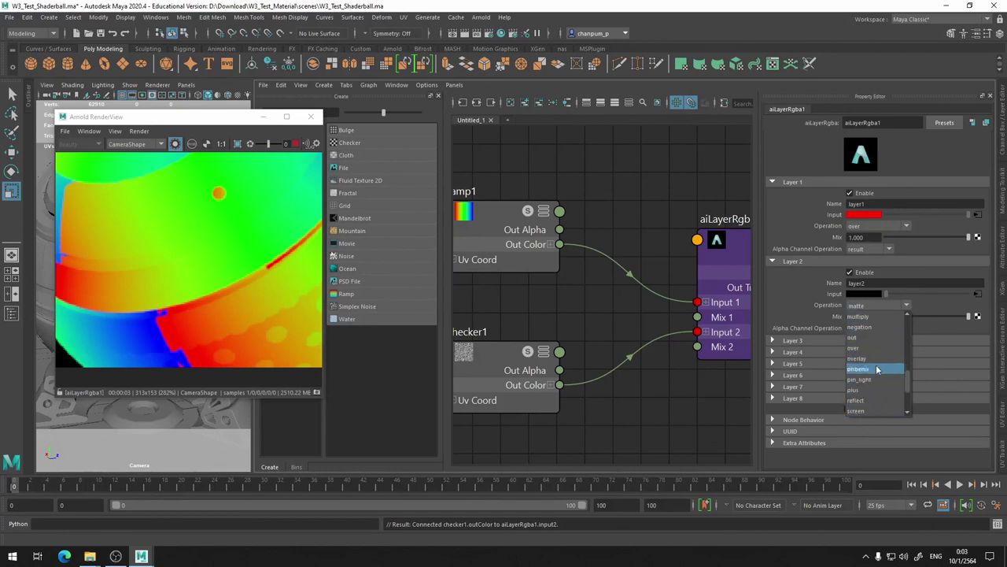
{"action": "left_click", "coordinate": [869, 390]}
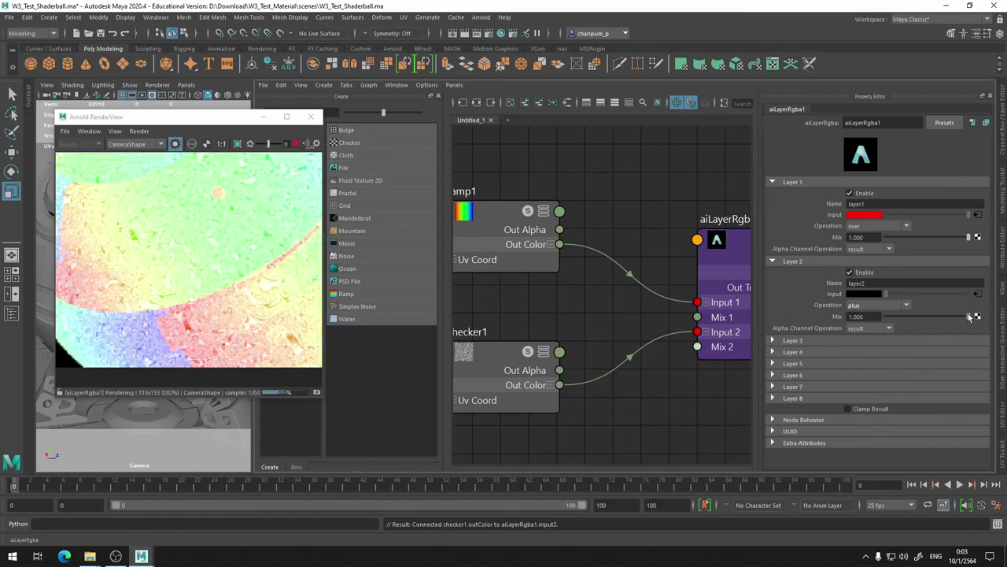
{"action": "mouse_move", "coordinate": [968, 317]}
{"action": "left_mouse_down"}
{"action": "mouse_move", "coordinate": [901, 317]}
{"action": "mouse_move", "coordinate": [939, 317]}
{"action": "left_mouse_up"}
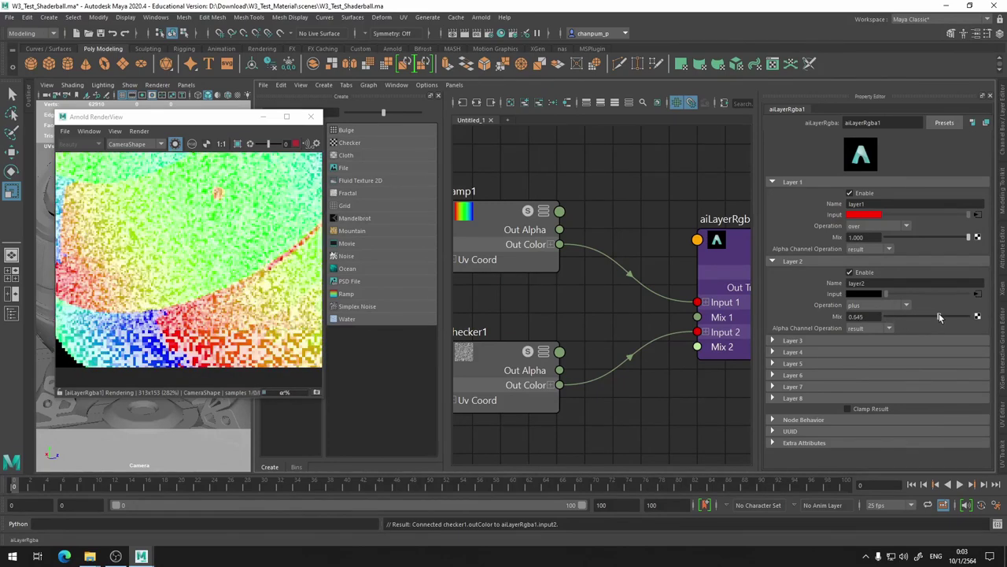
{"action": "mouse_move", "coordinate": [939, 317]}
{"action": "left_mouse_down"}
{"action": "mouse_move", "coordinate": [1003, 324]}
{"action": "mouse_move", "coordinate": [898, 316]}
{"action": "left_mouse_up"}
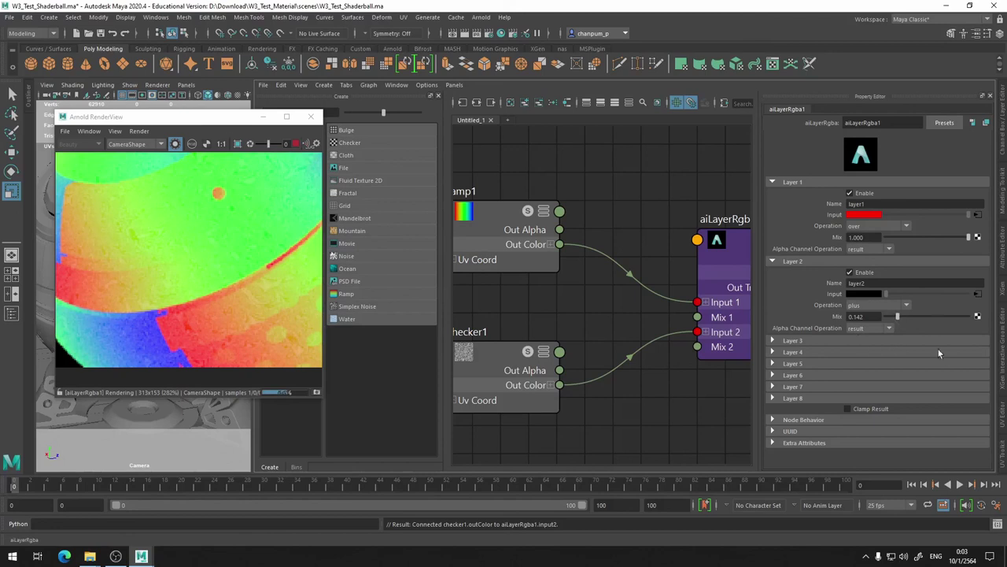
{"action": "key", "text": "ctrl+z"}
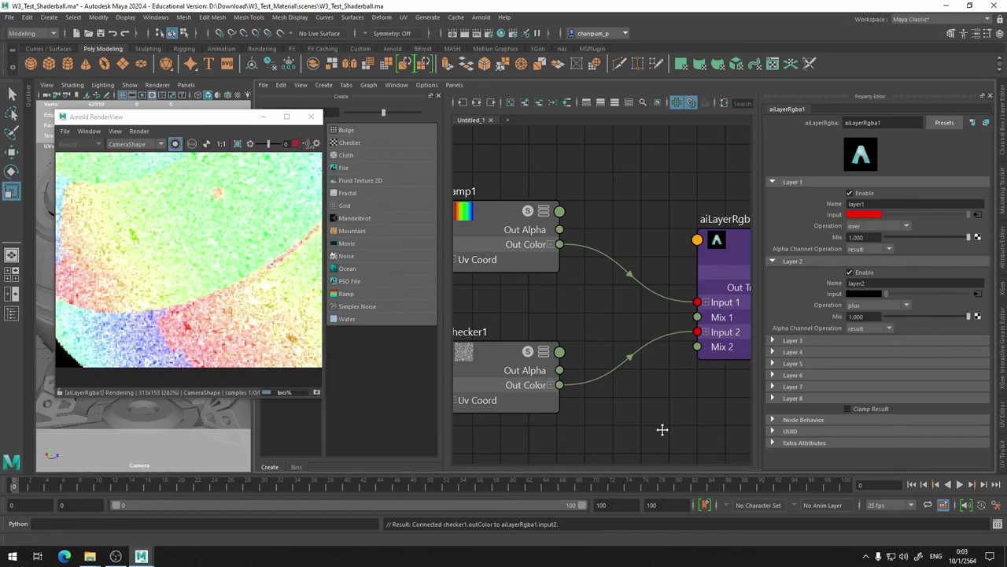
{"action": "middle_click_drag", "start_coordinate": [662, 428], "coordinate": [741, 241], "text": "alt"}
{"action": "middle_click_drag", "start_coordinate": [685, 253], "coordinate": [648, 296], "text": "alt"}
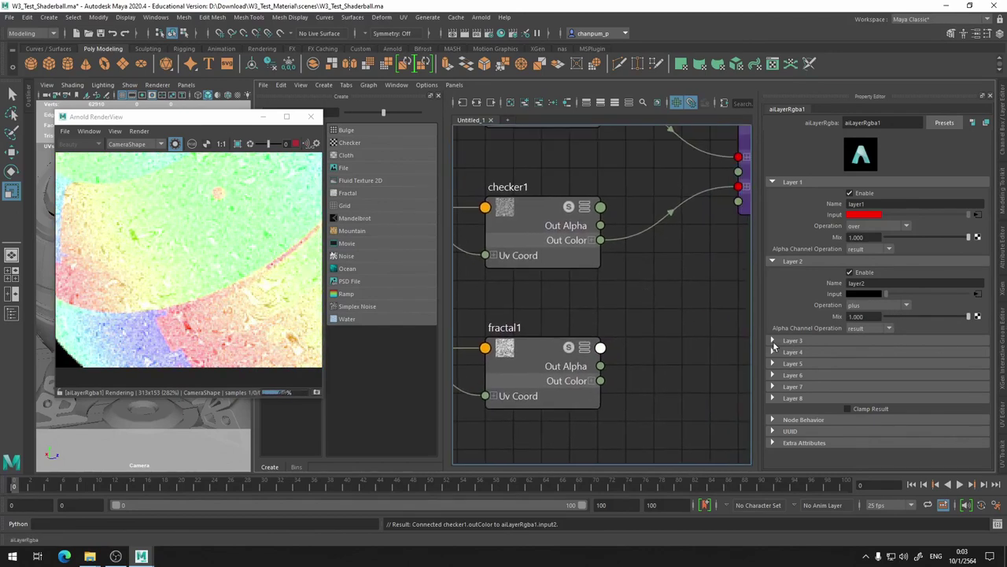
Enable Layer 3 and connect fractal1's colour to its input.
{"action": "left_click", "coordinate": [773, 343]}
{"action": "mouse_move", "coordinate": [671, 313]}
{"action": "middle_mouse_down", "text": "alt"}
{"action": "mouse_move", "coordinate": [540, 337]}
{"action": "mouse_move", "coordinate": [657, 342]}
{"action": "middle_mouse_up", "text": "alt"}
{"action": "left_click", "coordinate": [860, 352]}
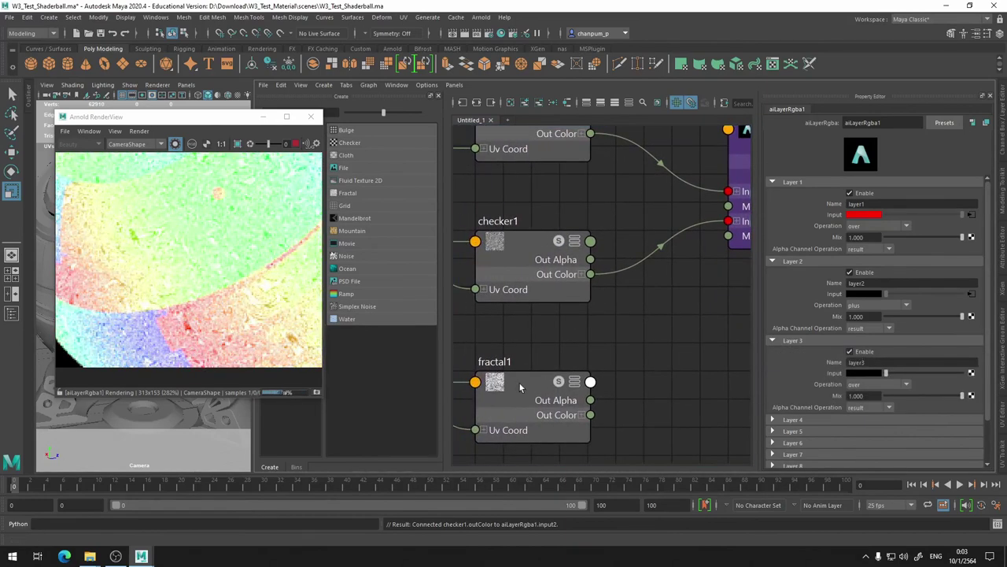
{"action": "middle_click_drag", "start_coordinate": [520, 386], "coordinate": [858, 379]}
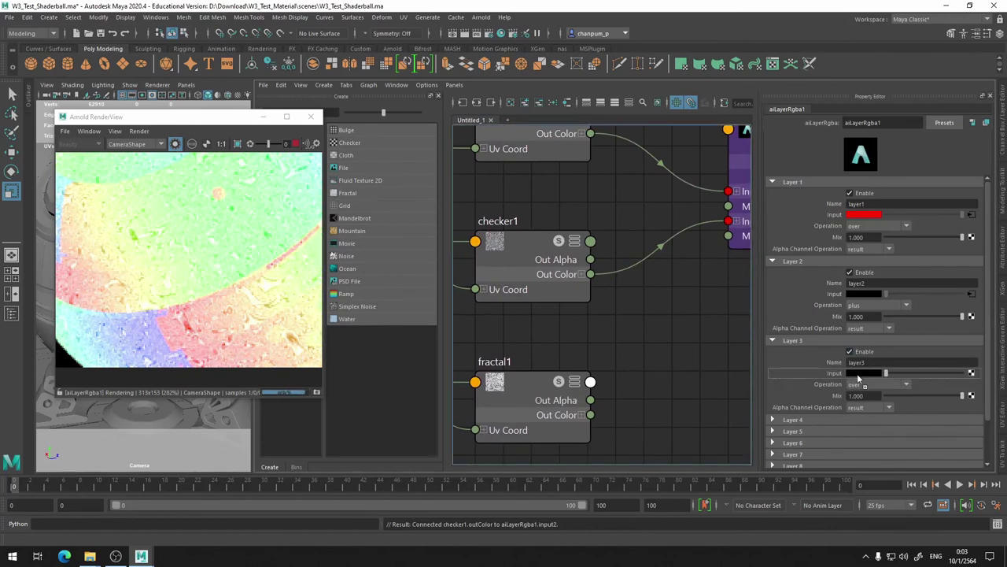
{"action": "mouse_move", "coordinate": [858, 379]}
{"action": "middle_mouse_down"}
{"action": "mouse_move", "coordinate": [834, 381]}
{"action": "mouse_move", "coordinate": [844, 379]}
{"action": "middle_mouse_up"}
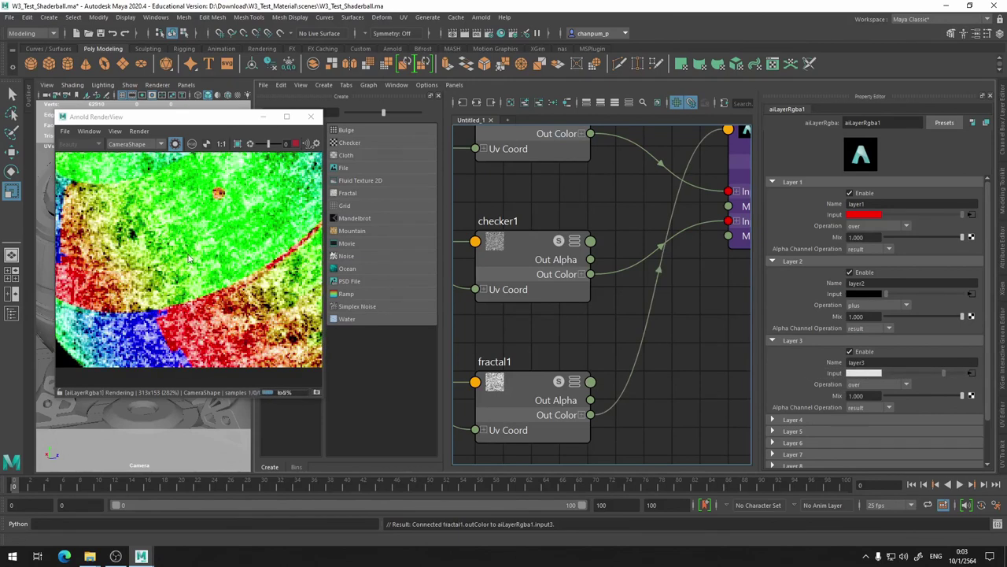
Set Layer 3's blend operation to overlay, keeping its mix at 1.000.
{"action": "scroll", "coordinate": [203, 253], "scroll_direction": "down", "scroll_amount": 1}
{"action": "scroll", "coordinate": [203, 254], "scroll_direction": "up", "scroll_amount": 1}
{"action": "left_click", "coordinate": [877, 384]}
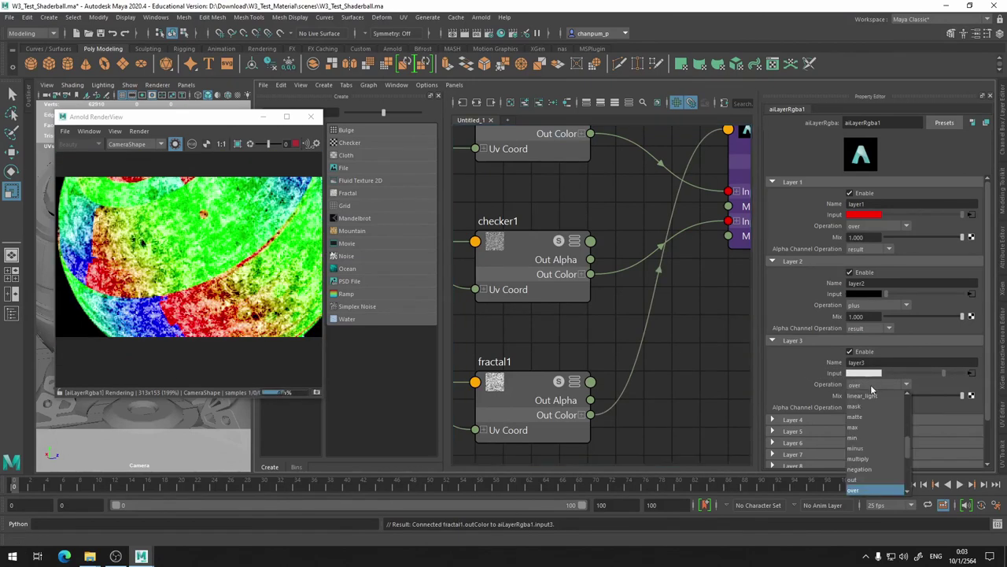
{"action": "scroll", "coordinate": [879, 454], "scroll_direction": "down", "scroll_amount": 1}
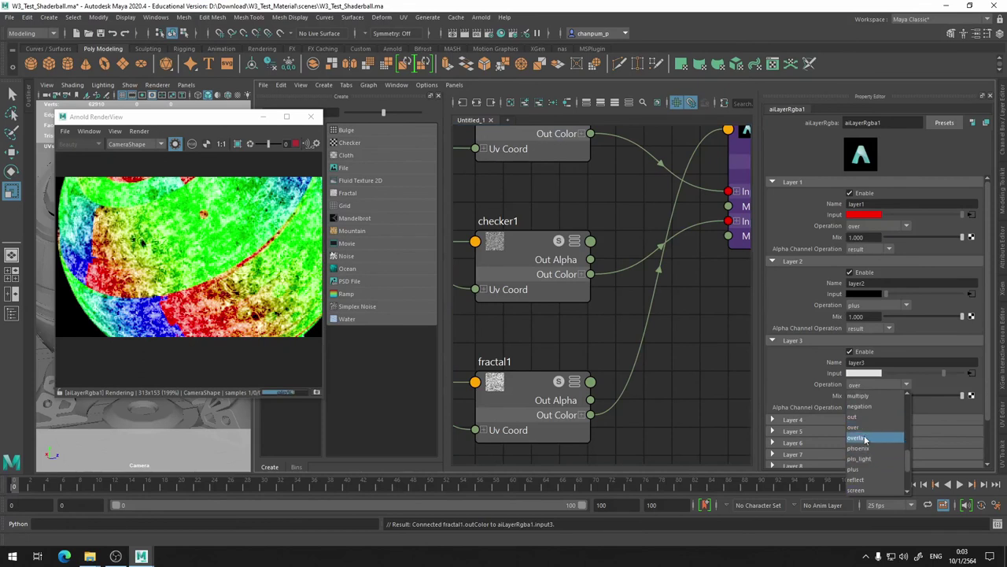
{"action": "left_click", "coordinate": [855, 437]}
{"action": "middle_click_drag", "start_coordinate": [677, 330], "coordinate": [616, 402], "text": "alt"}
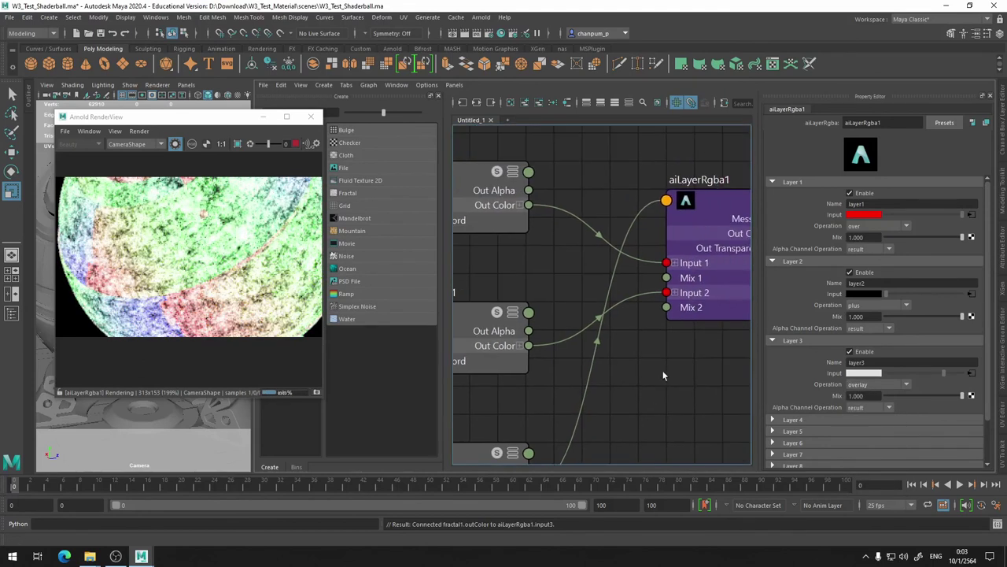
{"action": "left_click_drag", "start_coordinate": [959, 396], "coordinate": [977, 396]}
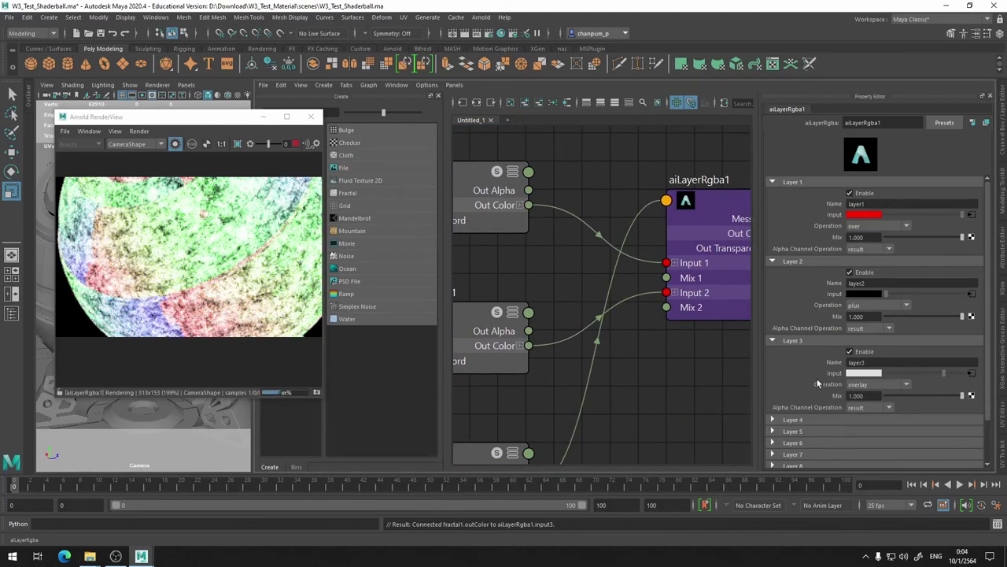
Frame the whole shading network and move aiLayerFloat1 up beside aiLayerRgba1.
{"action": "key", "text": "a"}
{"action": "mouse_move", "coordinate": [527, 435]}
{"action": "middle_mouse_down"}
{"action": "mouse_move", "coordinate": [749, 268]}
{"action": "mouse_move", "coordinate": [649, 262]}
{"action": "middle_mouse_up"}
{"action": "left_click_drag", "start_coordinate": [683, 388], "coordinate": [681, 246]}
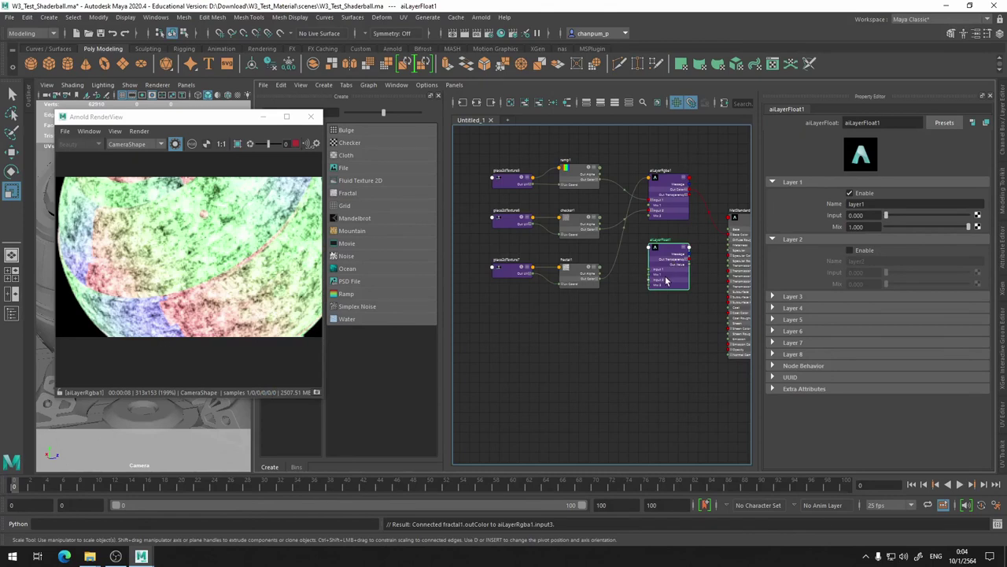
Move aiLayerFloat1 down beneath aiLayerRgba1 in the node graph.
{"action": "middle_click_drag", "start_coordinate": [688, 250], "coordinate": [650, 311]}
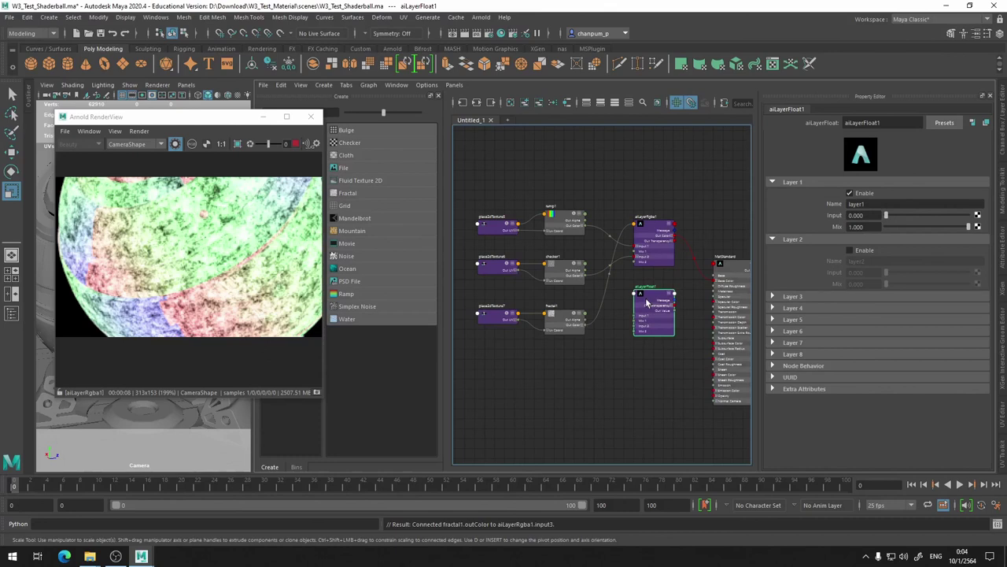
{"action": "mouse_move", "coordinate": [664, 312]}
{"action": "left_mouse_down"}
{"action": "mouse_move", "coordinate": [666, 424]}
{"action": "mouse_move", "coordinate": [670, 386]}
{"action": "left_mouse_up"}
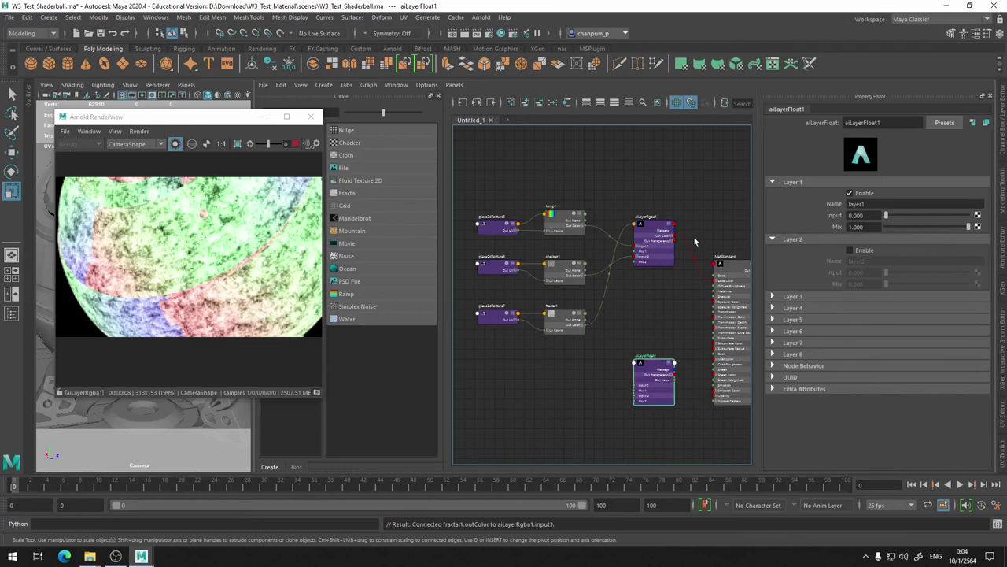